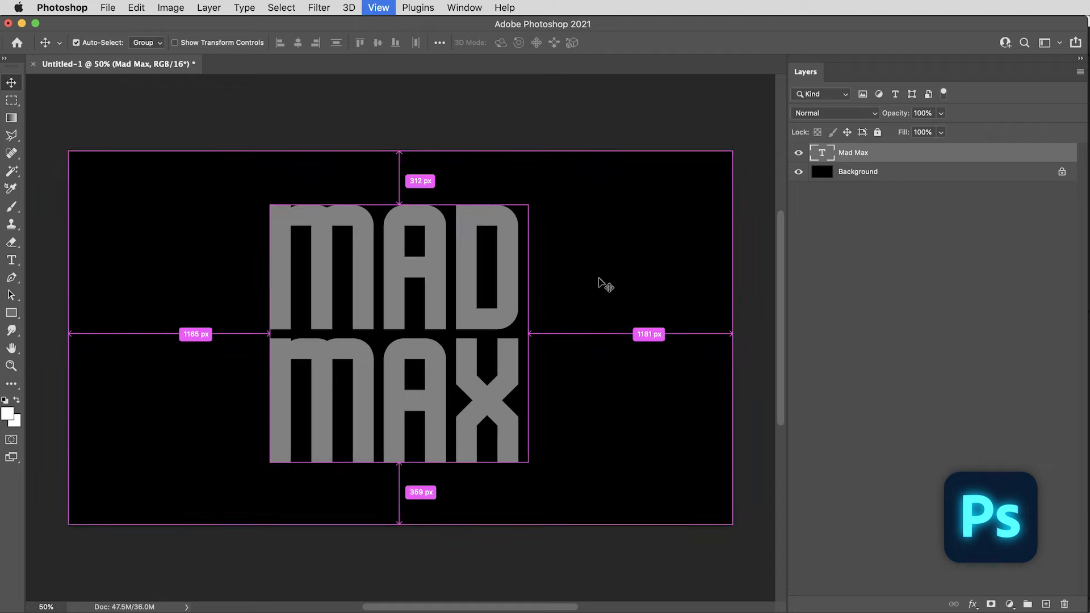
Add a Bevel & Emboss effect to the Mad Max text layer with depth 200%, size 10 px and angle 80°.
{"action": "key", "text": "super+1"}
{"action": "scroll", "coordinate": [649, 329], "scroll_direction": "right", "scroll_amount": 2}
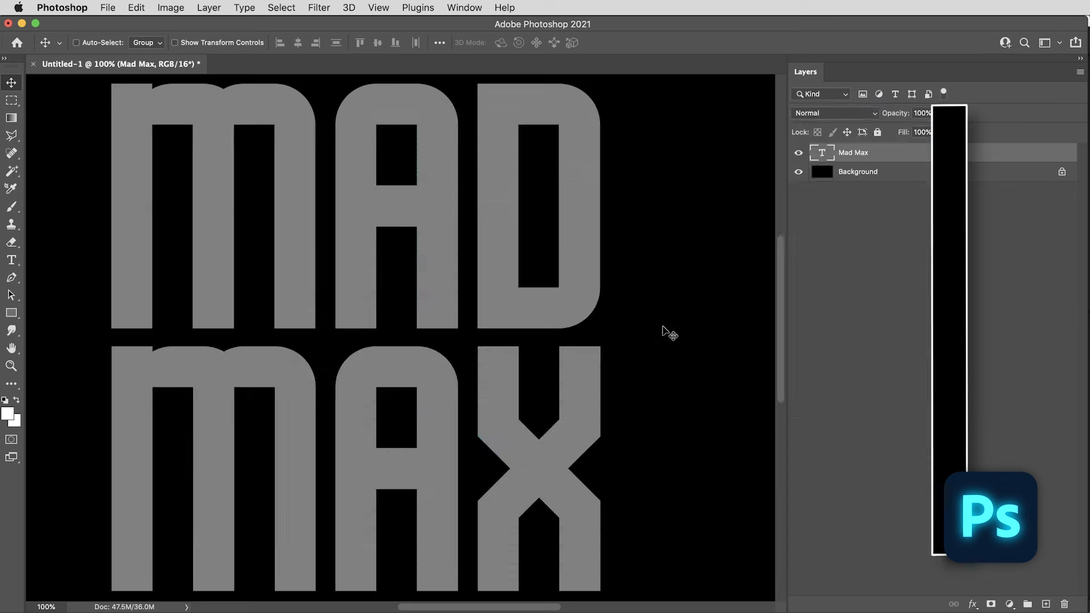
{"action": "key", "text": "super+equal"}
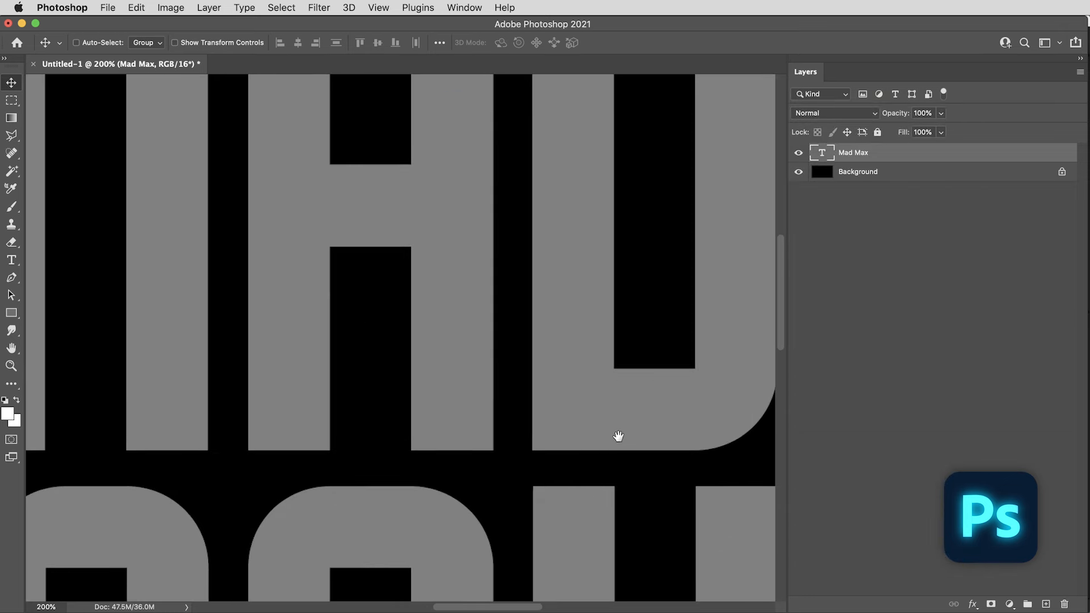
{"action": "left_click", "coordinate": [973, 607]}
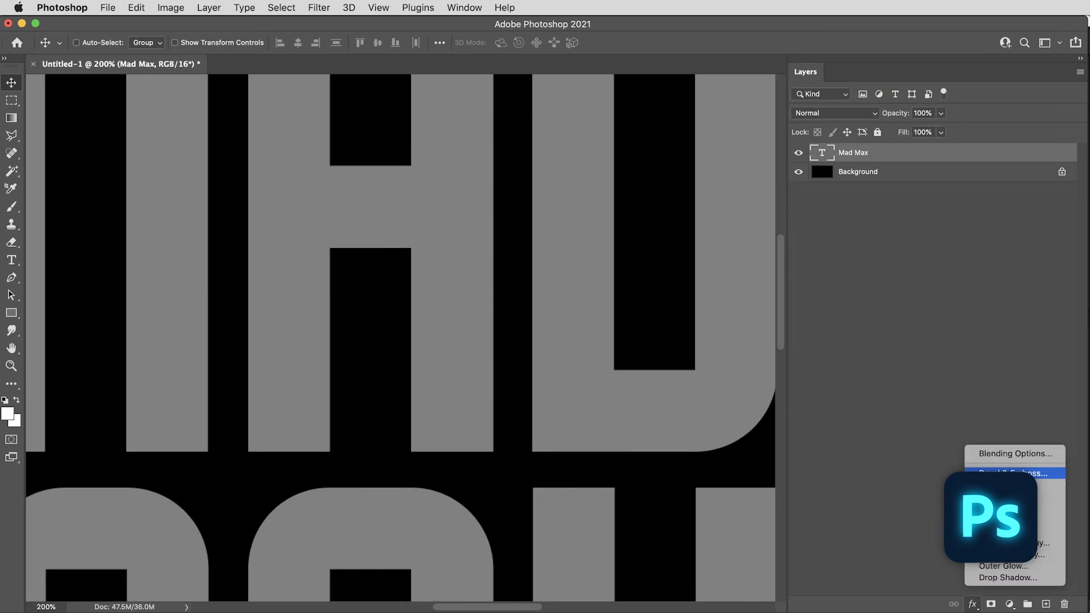
{"action": "left_click", "coordinate": [999, 474]}
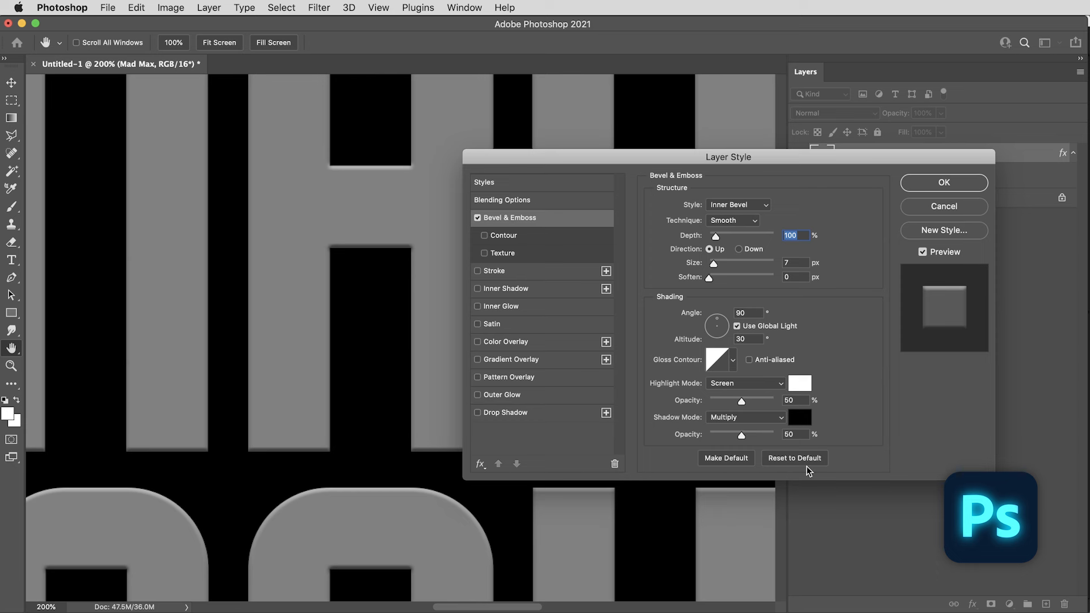
{"action": "left_click", "coordinate": [808, 235]}
{"action": "double_click", "coordinate": [809, 235]}
{"action": "type", "text": "200"}
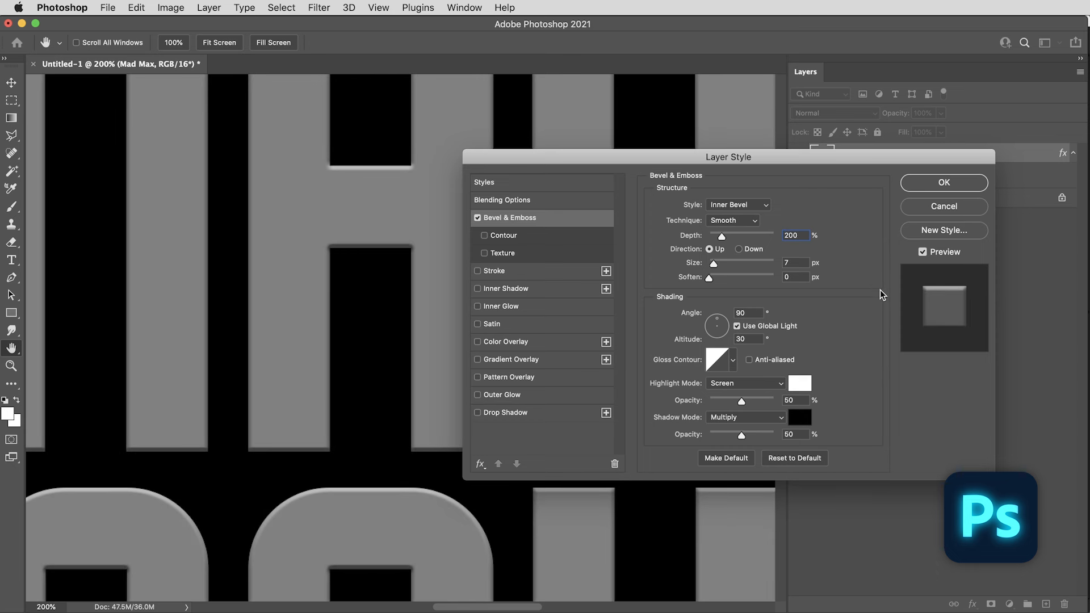
{"action": "double_click", "coordinate": [803, 262]}
{"action": "type", "text": "10"}
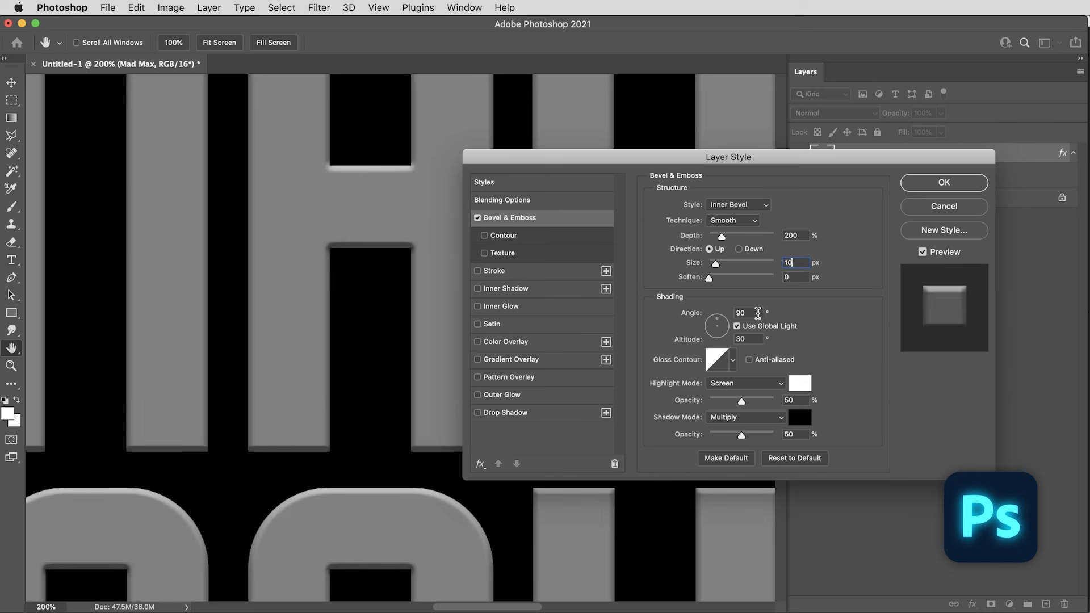
{"action": "double_click", "coordinate": [750, 312]}
{"action": "type", "text": "80"}
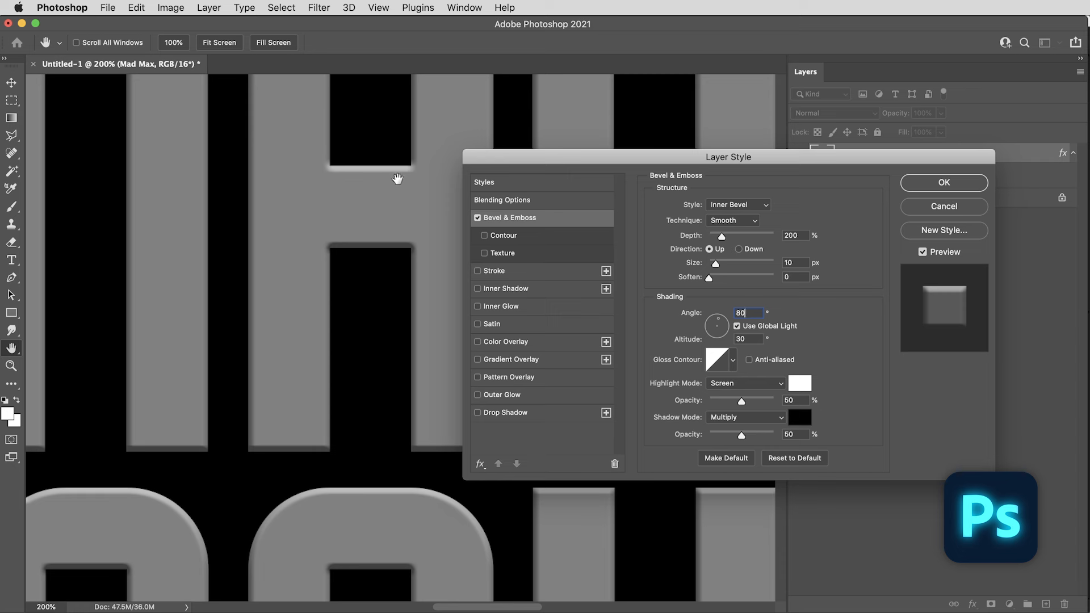
Add an Inner Shadow to the text layer with distance 0 px, size 35 px and opacity 50%, and apply the layer styles.
{"action": "left_click", "coordinate": [498, 290]}
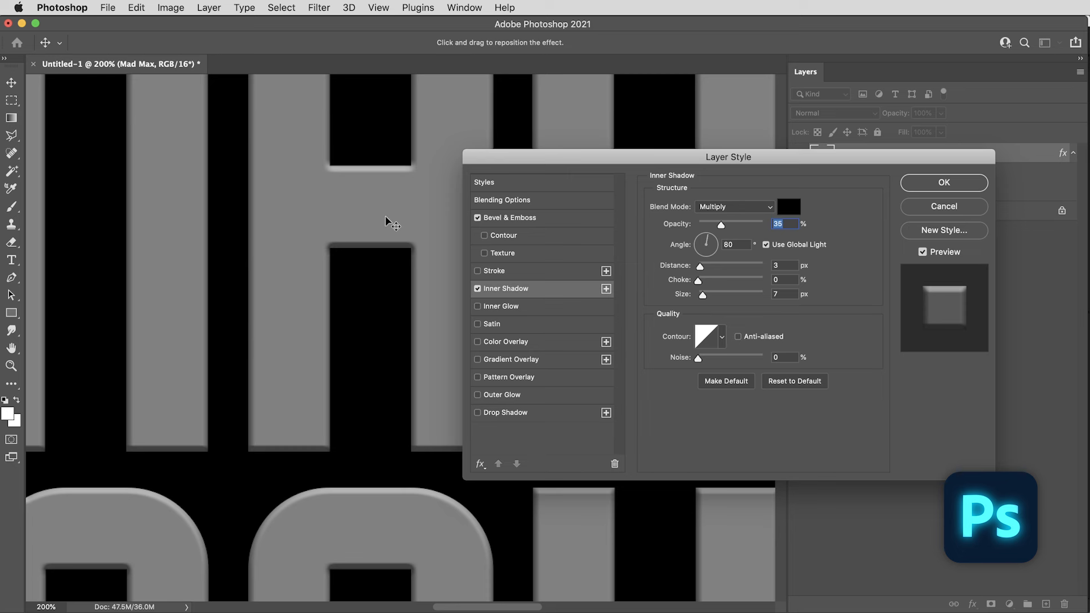
{"action": "left_click_drag", "start_coordinate": [700, 266], "coordinate": [675, 271]}
{"action": "left_click_drag", "start_coordinate": [787, 293], "coordinate": [743, 292]}
{"action": "type", "text": "35"}
{"action": "left_click_drag", "start_coordinate": [794, 225], "coordinate": [744, 235]}
{"action": "type", "text": "50"}
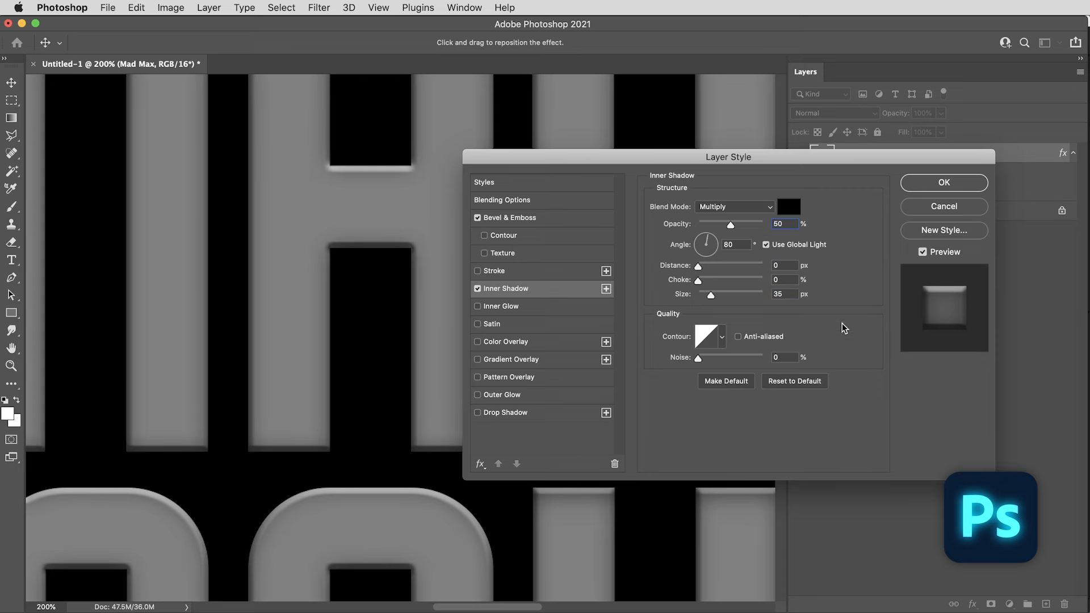
{"action": "left_click", "coordinate": [942, 184]}
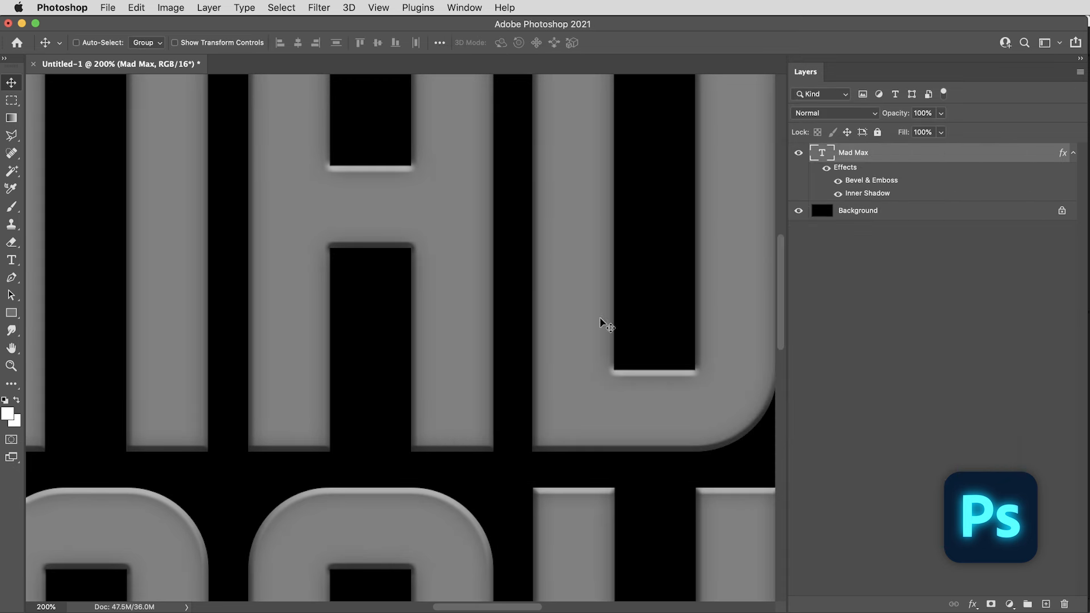
{"action": "key", "text": "super+0"}
{"action": "key", "text": "super+equal"}
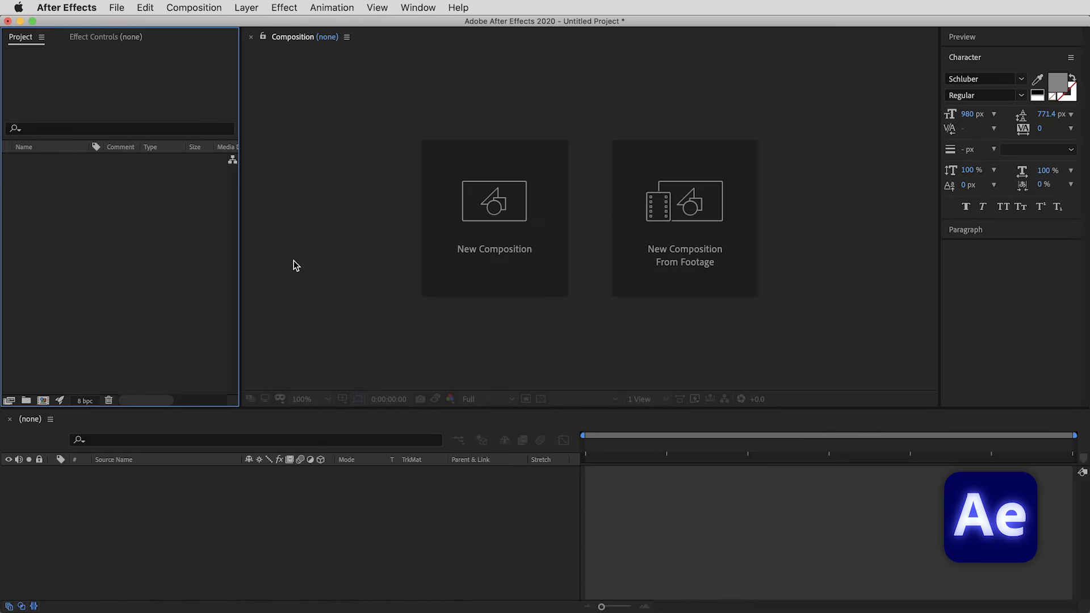
Switch to After Effects and create a composition with the UHD 4K 23.976 preset and a black (000000) background.
{"action": "left_click", "coordinate": [498, 200]}
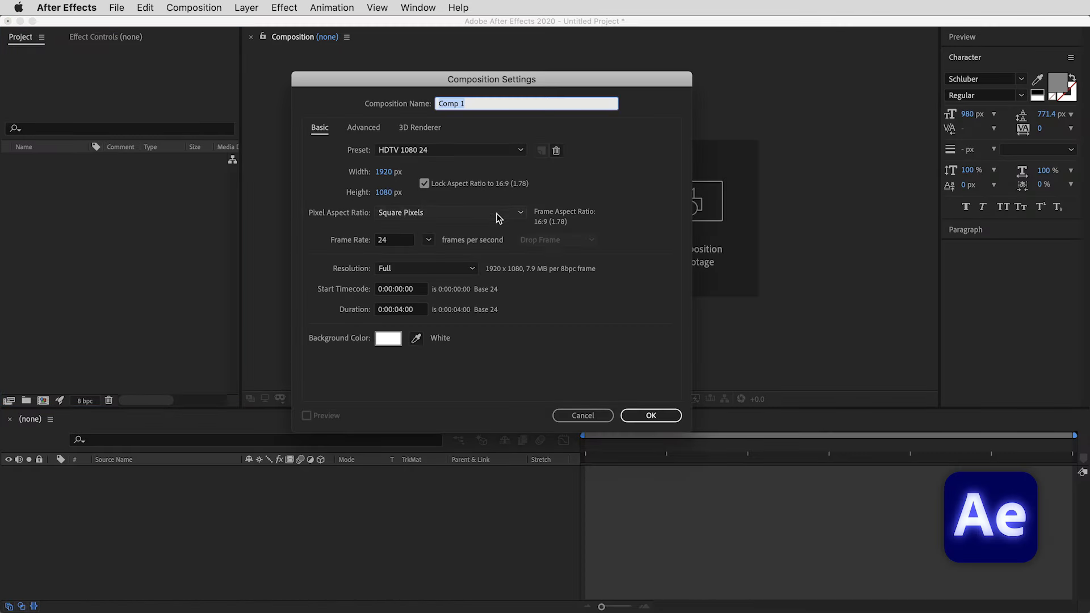
{"action": "left_click", "coordinate": [486, 152]}
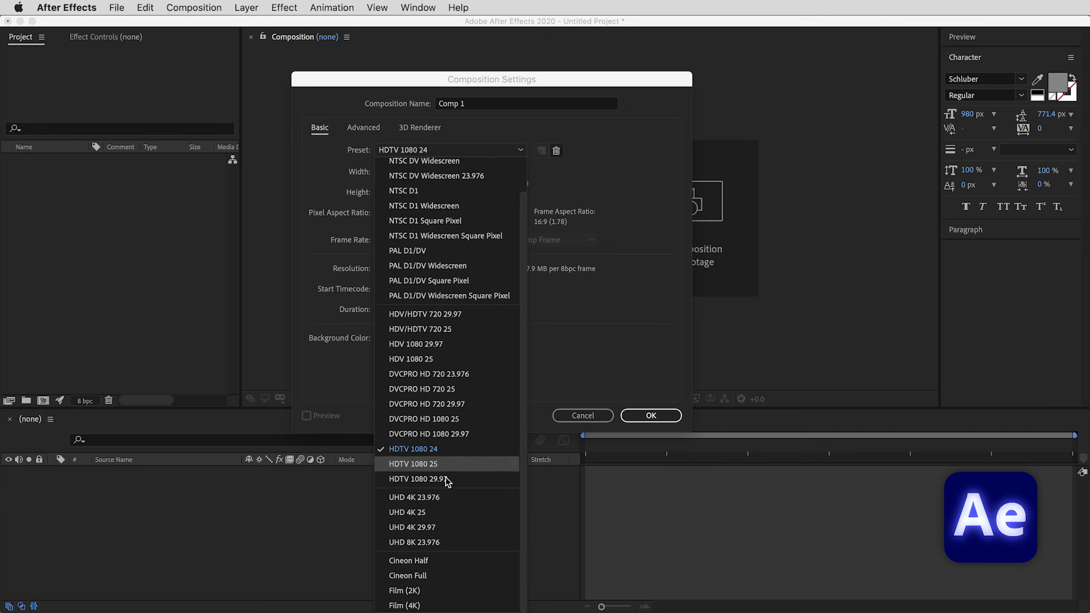
{"action": "left_click", "coordinate": [444, 495]}
{"action": "key", "text": "Tab"}
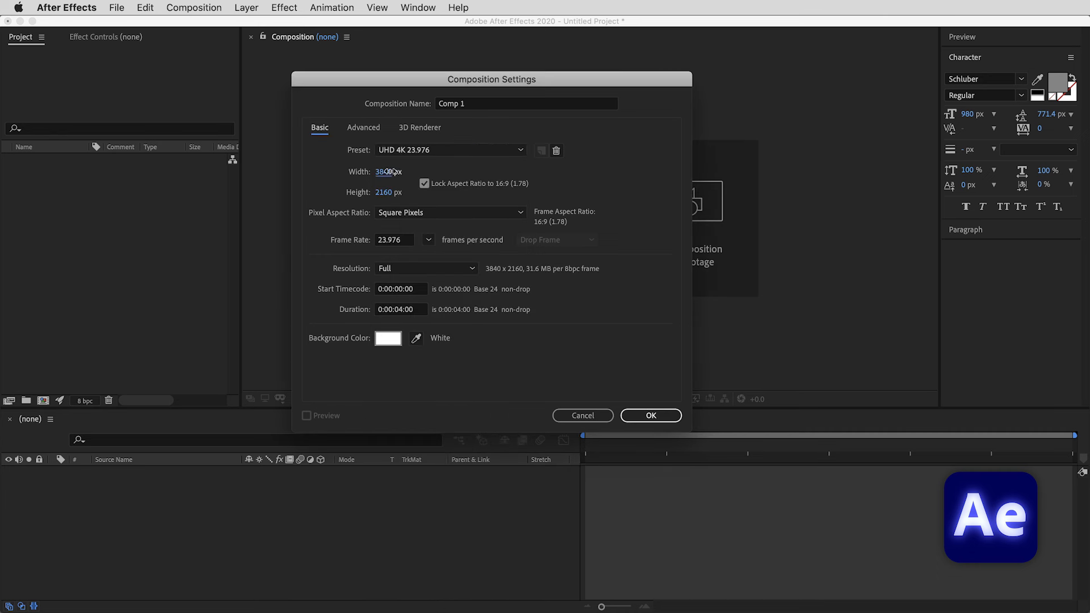
{"action": "key", "text": "Tab"}
{"action": "left_click", "coordinate": [446, 235]}
{"action": "left_click", "coordinate": [390, 339]}
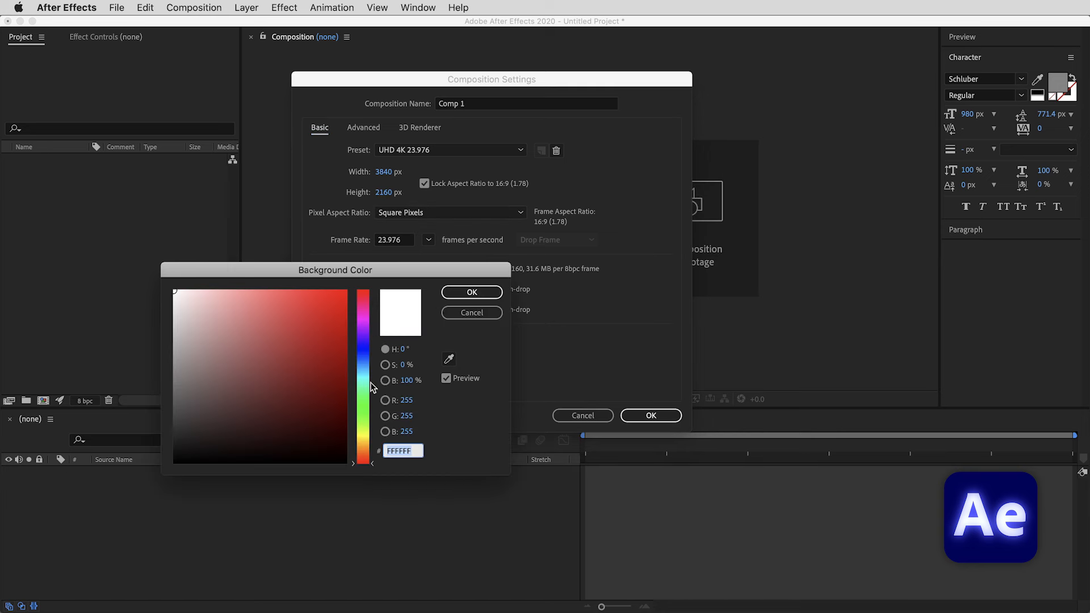
{"action": "type", "text": "000000"}
{"action": "key", "text": "Return"}
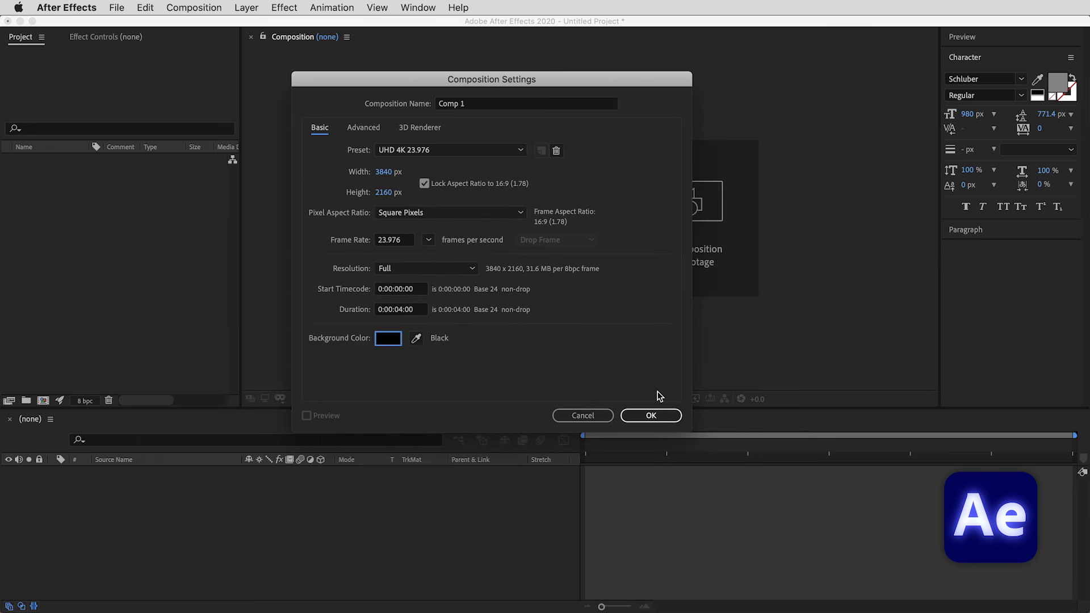
{"action": "left_click", "coordinate": [651, 415]}
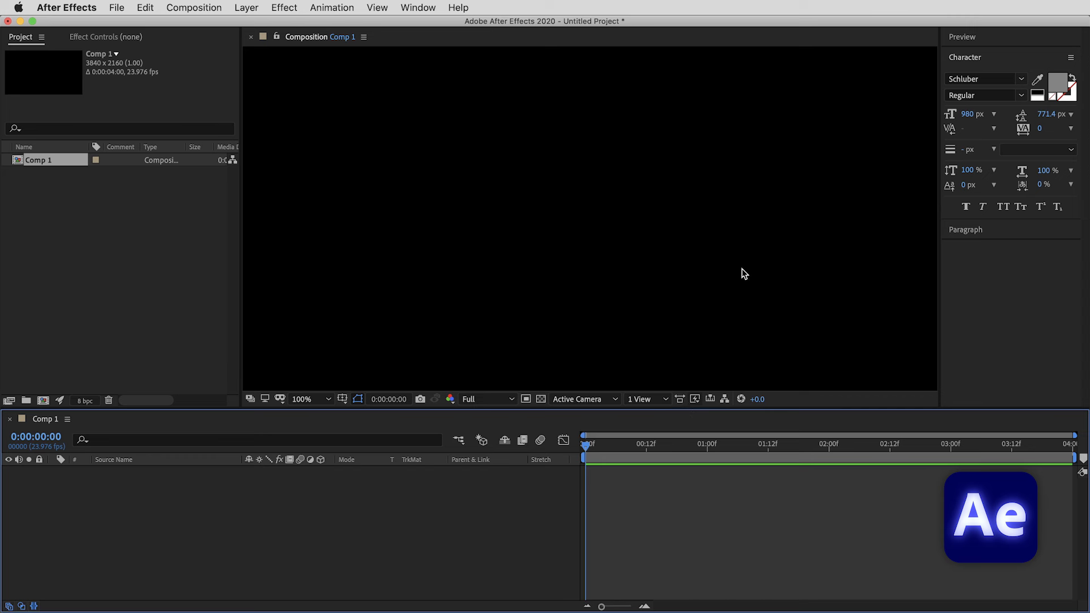
Give the composition view more height and set the project color depth to 16 bits per channel.
{"action": "left_click_drag", "start_coordinate": [511, 410], "coordinate": [511, 459]}
{"action": "scroll", "coordinate": [536, 315], "scroll_direction": "down", "scroll_amount": 2}
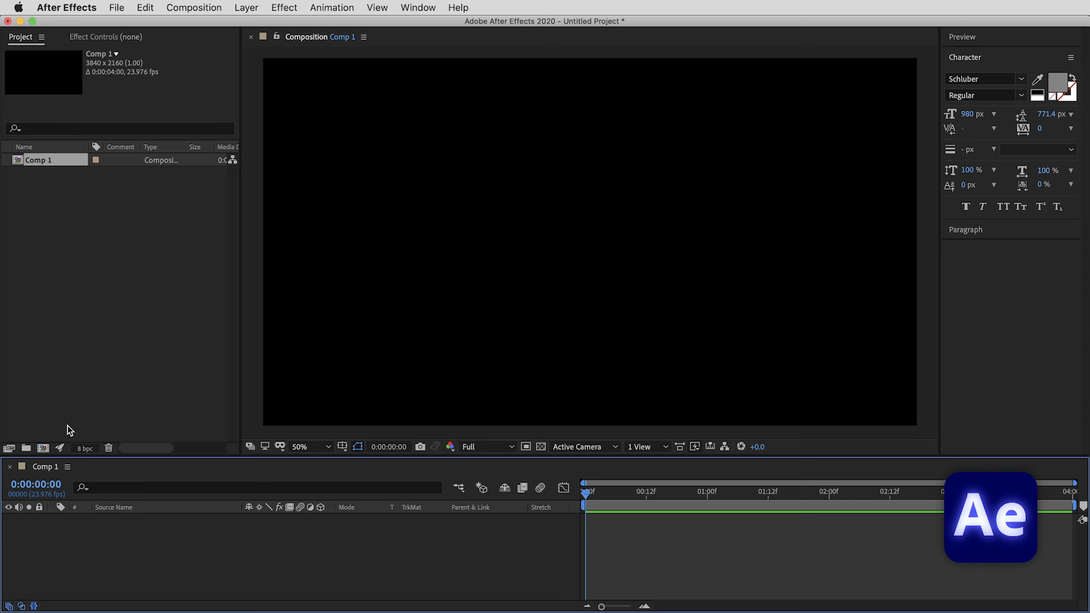
{"action": "left_click", "coordinate": [88, 450], "text": "alt"}
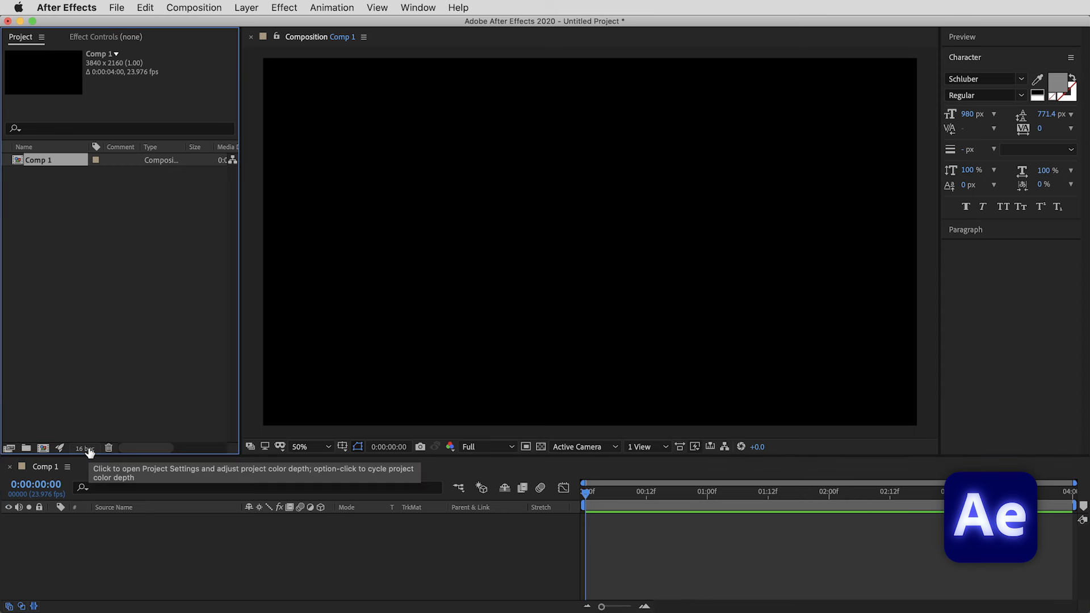
{"action": "left_click", "coordinate": [88, 450], "text": "alt"}
{"action": "left_click", "coordinate": [88, 450], "text": "alt"}
{"action": "left_click", "coordinate": [88, 449], "text": "alt"}
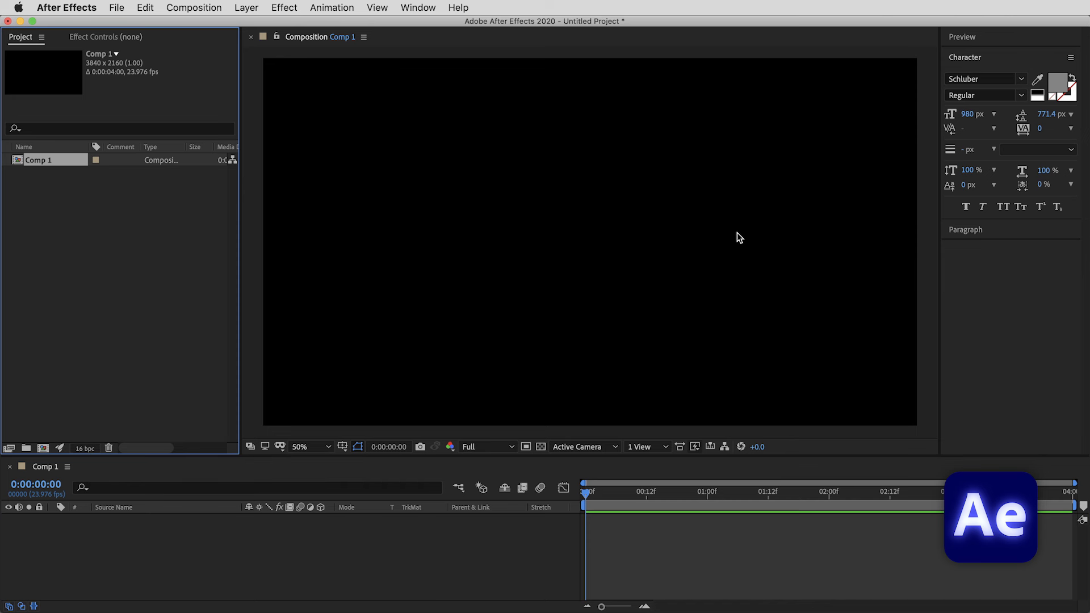
Check the empty composition's background by temporarily showing the transparency grid.
{"action": "key", "text": "comma"}
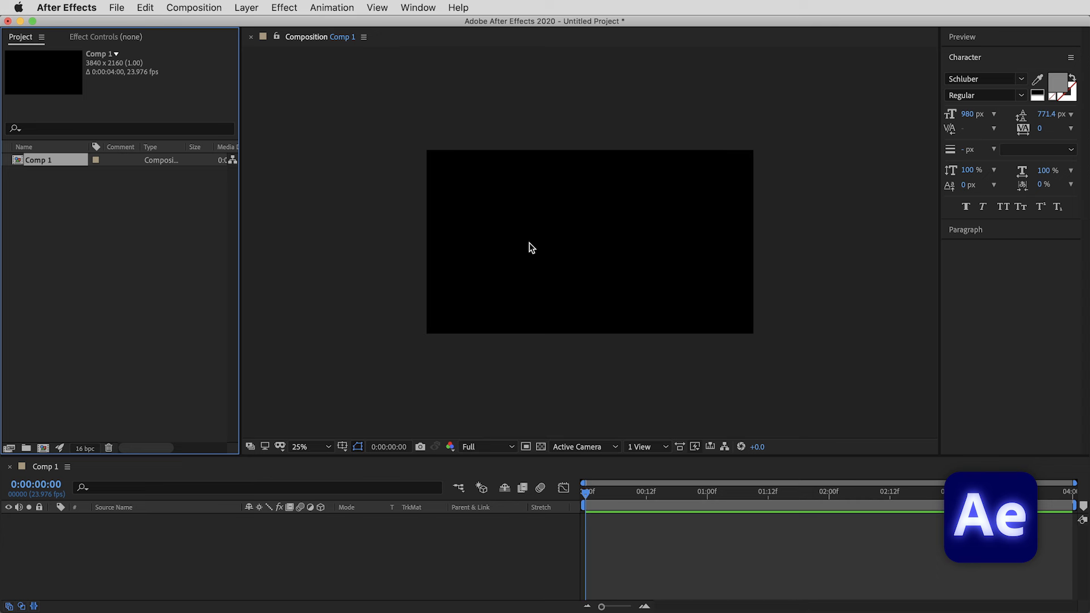
{"action": "key", "text": "period"}
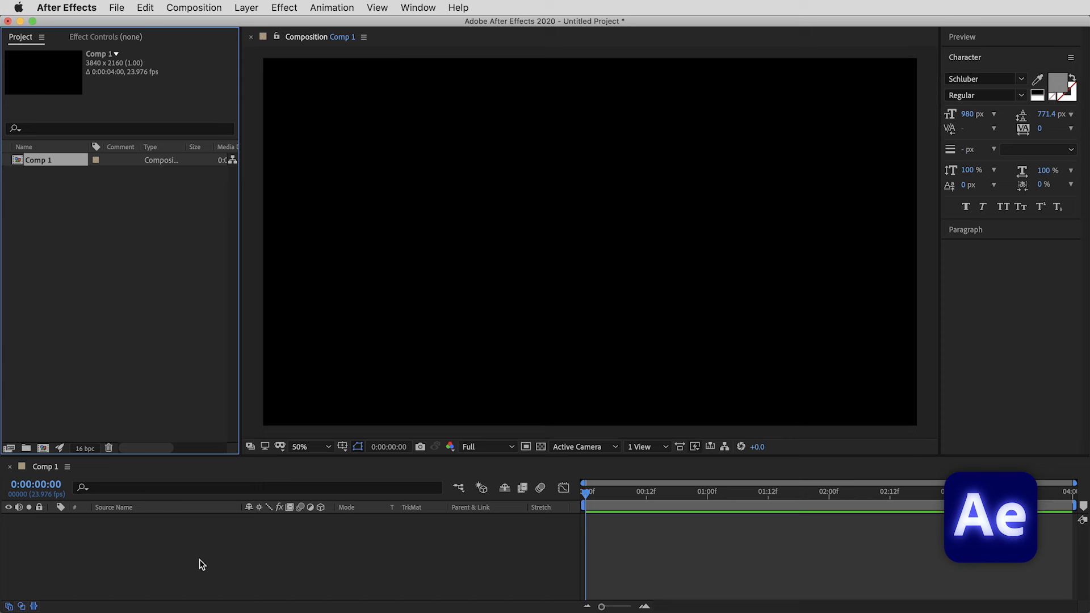
{"action": "left_click", "coordinate": [542, 447]}
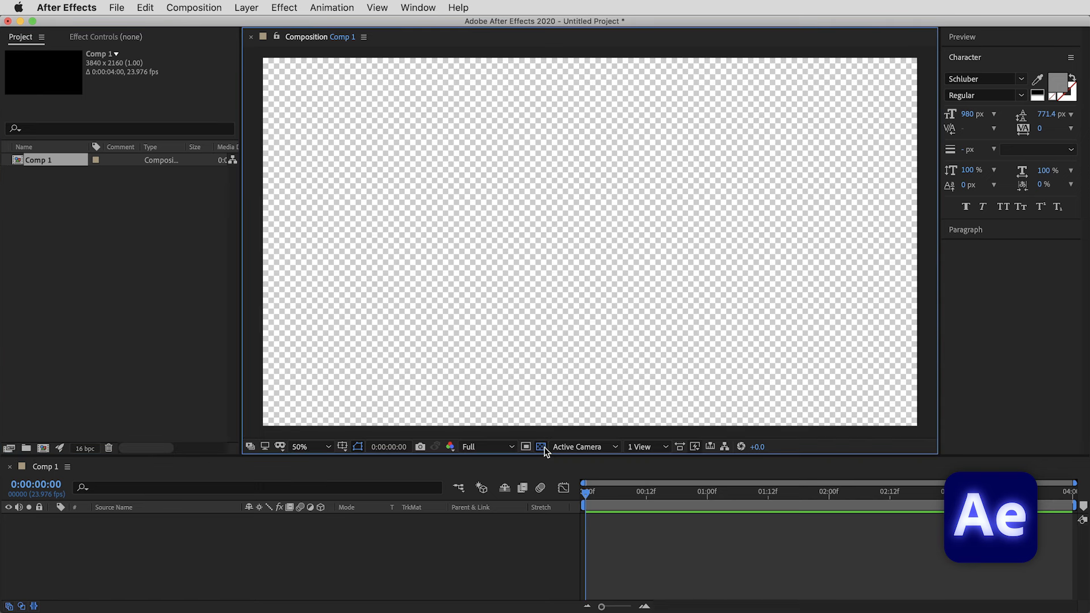
{"action": "left_click", "coordinate": [541, 447]}
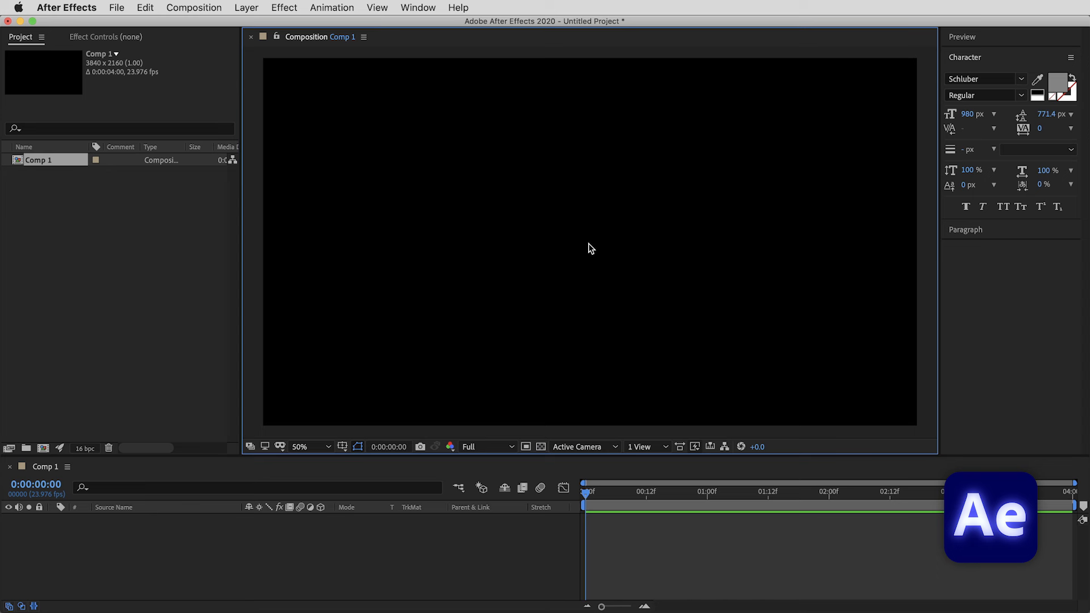
Add MAD MAX as two-line text near the middle of the composition, shift it slightly down and check it against the transparency grid.
{"action": "key", "text": "super+t"}
{"action": "left_click", "coordinate": [584, 222]}
{"action": "type", "text": "MAD"}
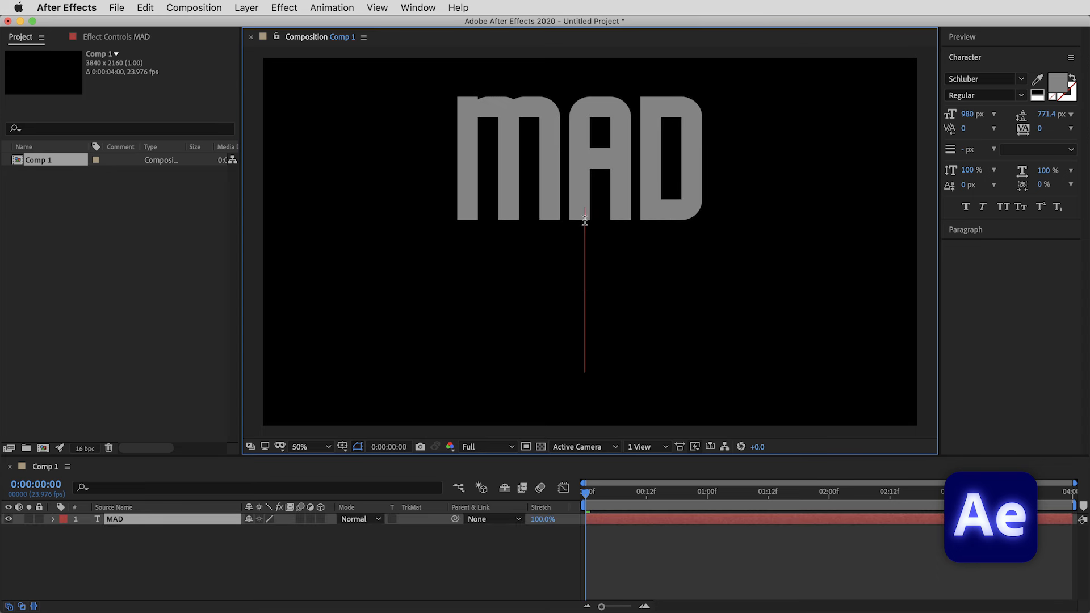
{"action": "key", "text": "Return"}
{"action": "type", "text": "MAX"}
{"action": "key", "text": "Escape"}
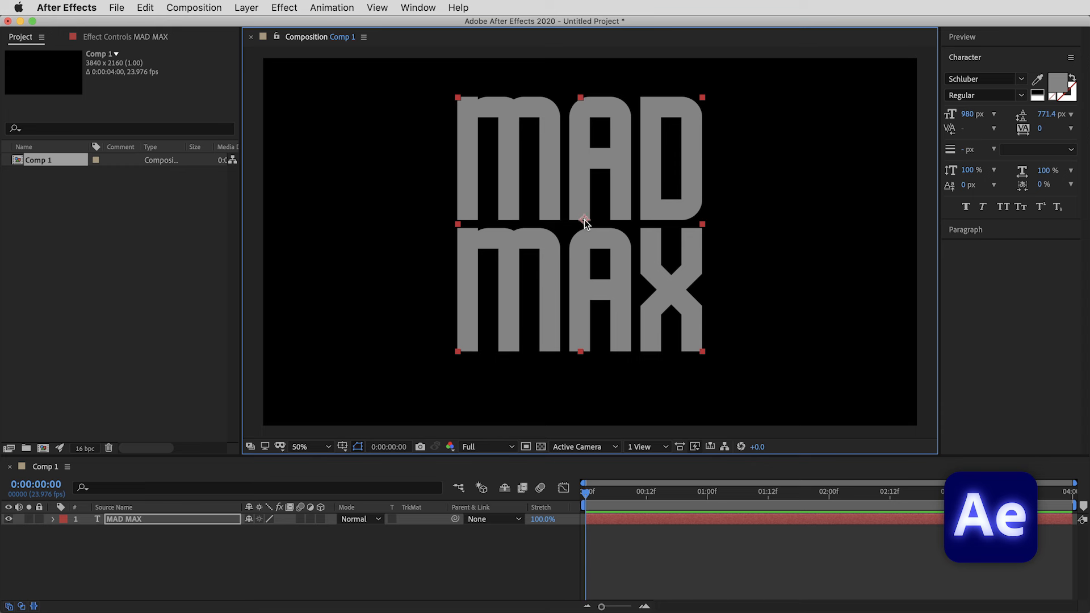
{"action": "left_click_drag", "start_coordinate": [605, 220], "coordinate": [606, 229]}
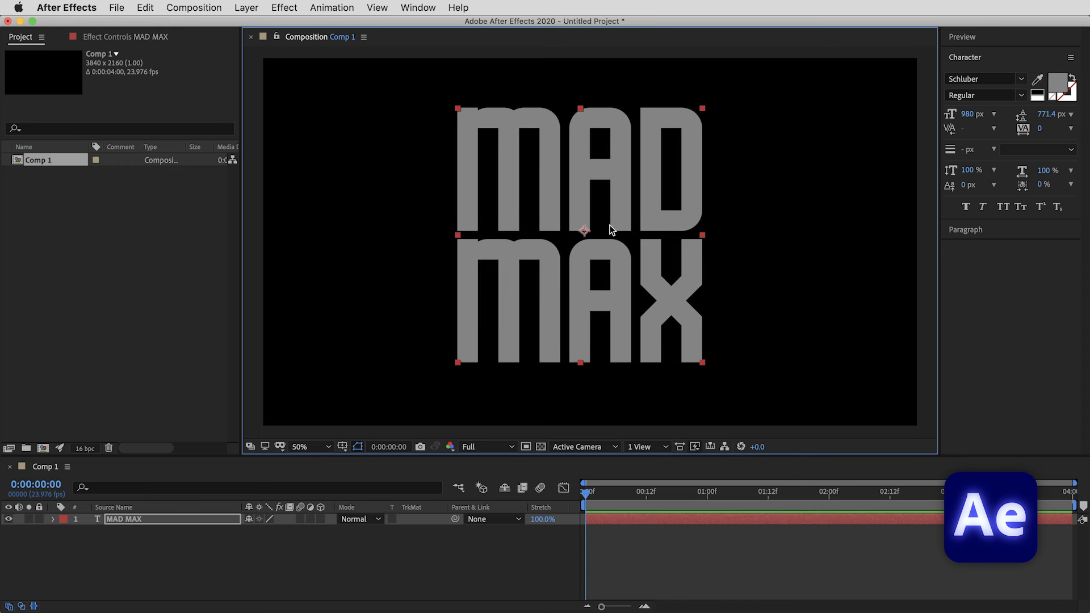
{"action": "left_click", "coordinate": [541, 446]}
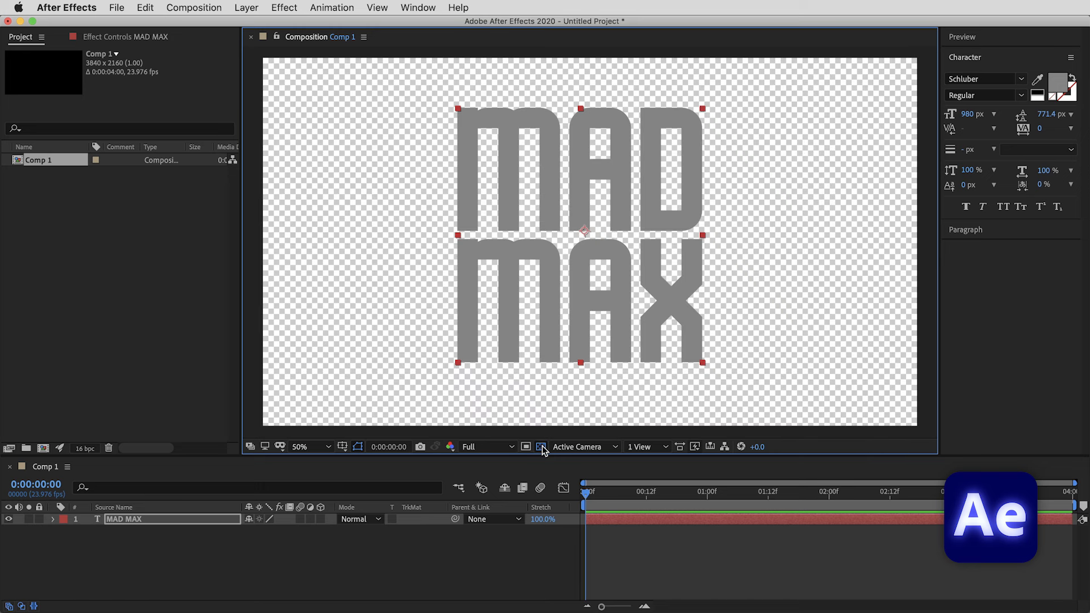
{"action": "left_click", "coordinate": [541, 447]}
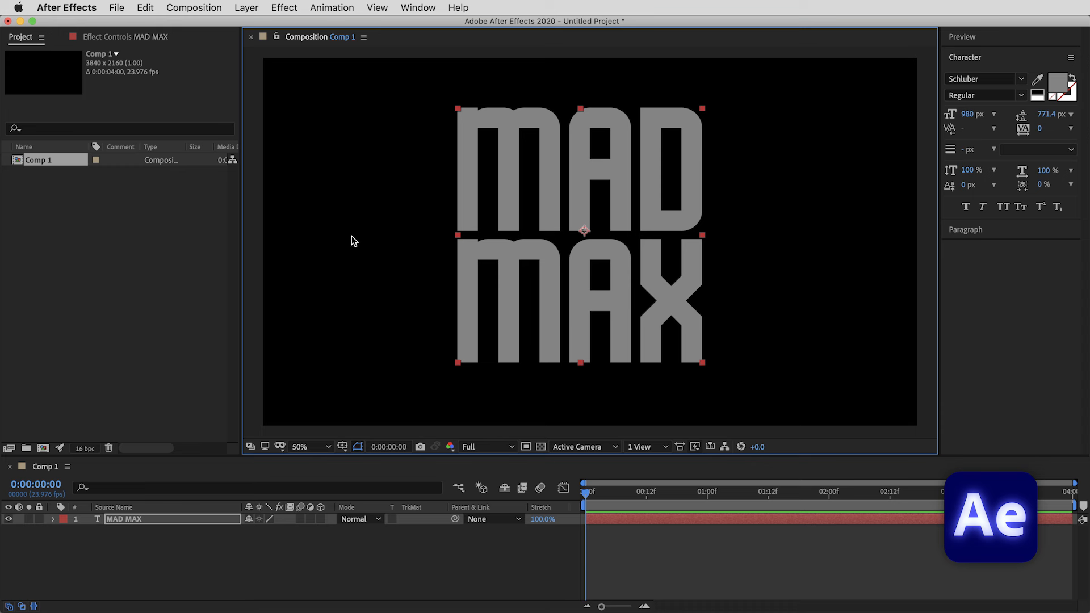
Show all layer styles on the MAD MAX text layer and enlarge the timeline area to display their list.
{"action": "left_click", "coordinate": [285, 8]}
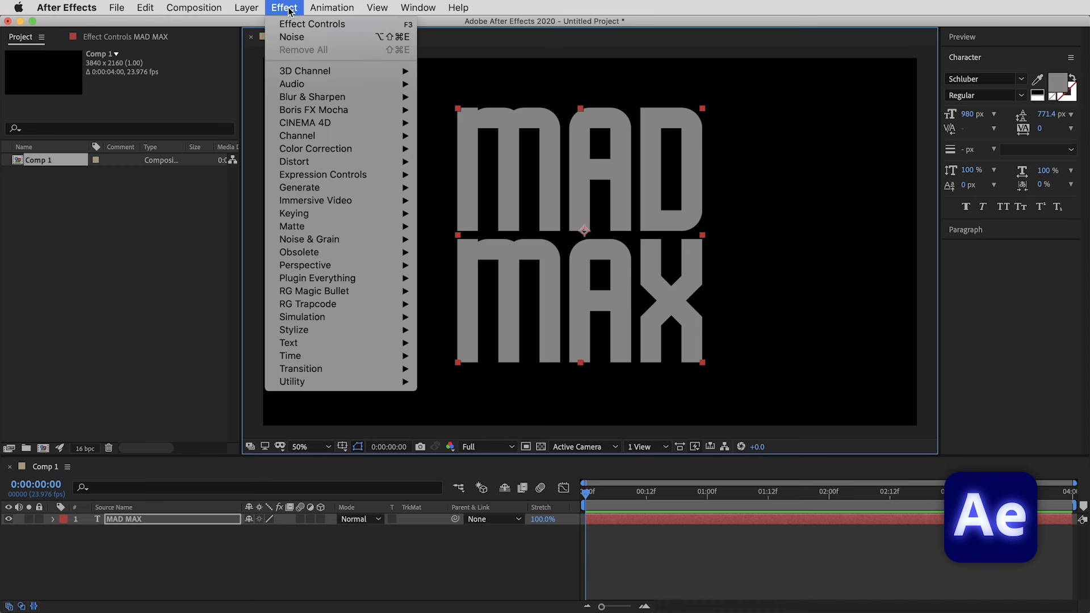
{"action": "mouse_move", "coordinate": [244, 11]}
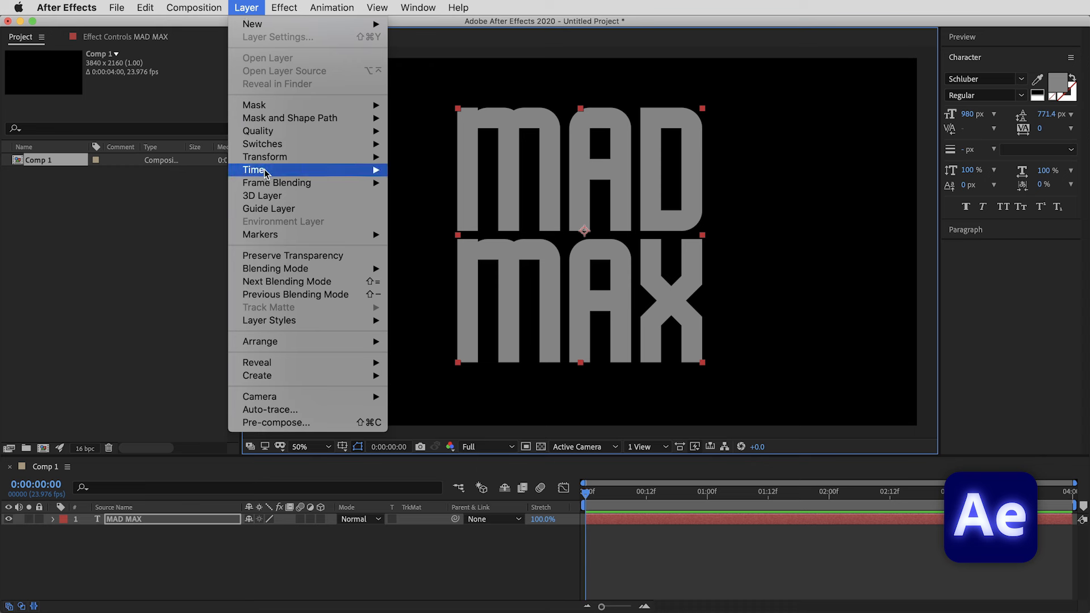
{"action": "mouse_move", "coordinate": [291, 322]}
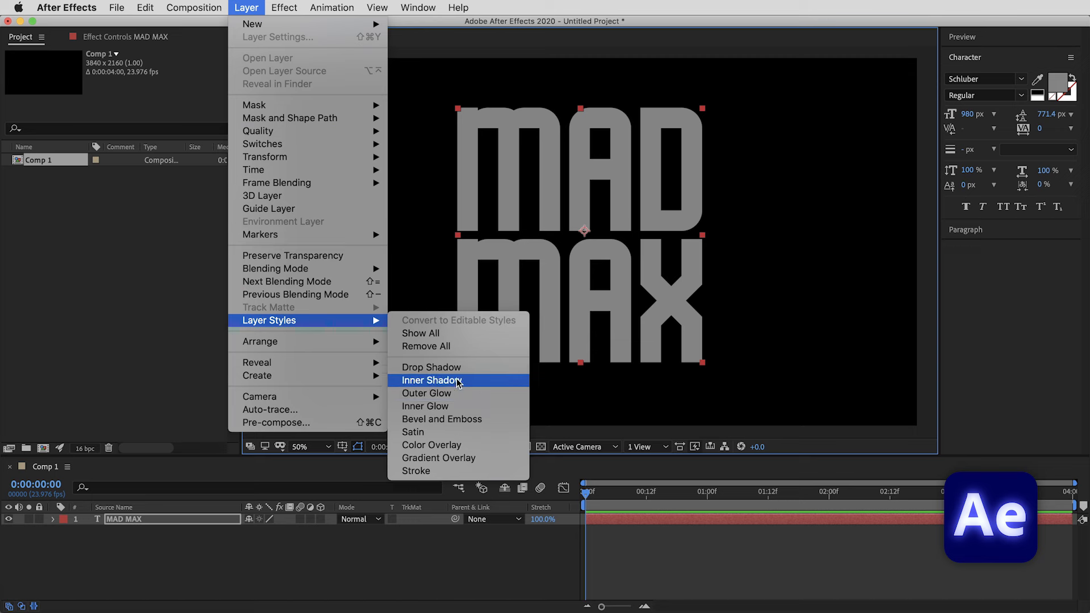
{"action": "left_click", "coordinate": [437, 333]}
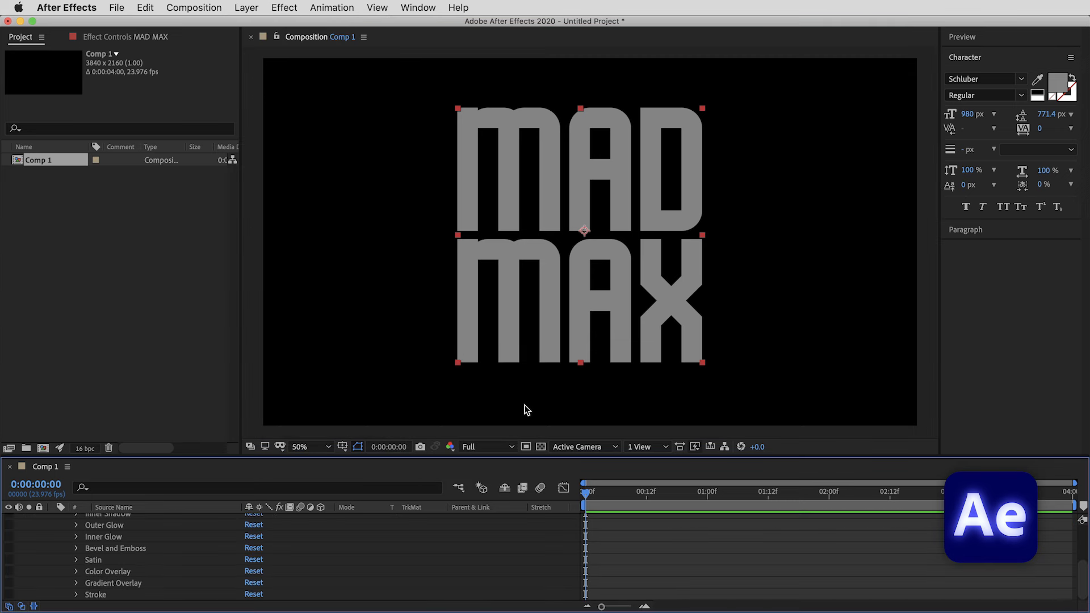
{"action": "left_click_drag", "start_coordinate": [541, 451], "coordinate": [540, 382]}
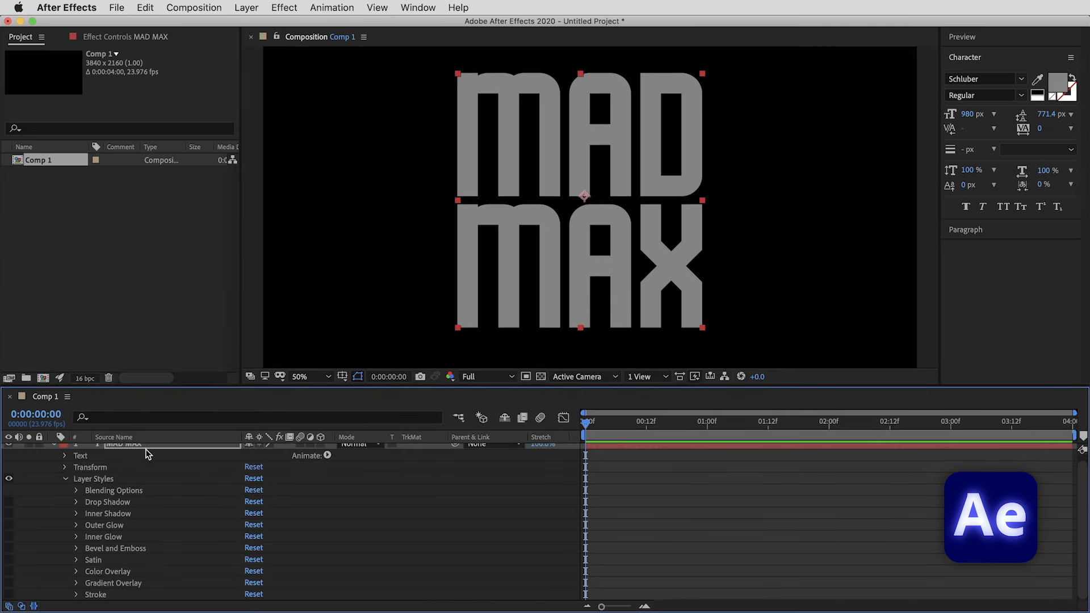
{"action": "left_click", "coordinate": [96, 480]}
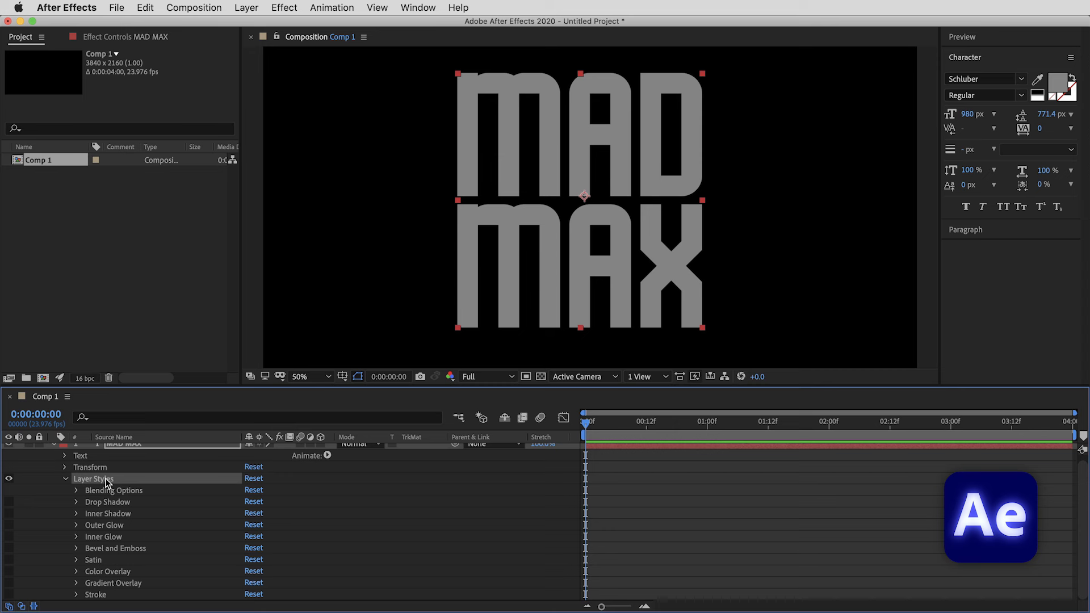
{"action": "scroll", "coordinate": [106, 478], "scroll_direction": "up", "scroll_amount": 1}
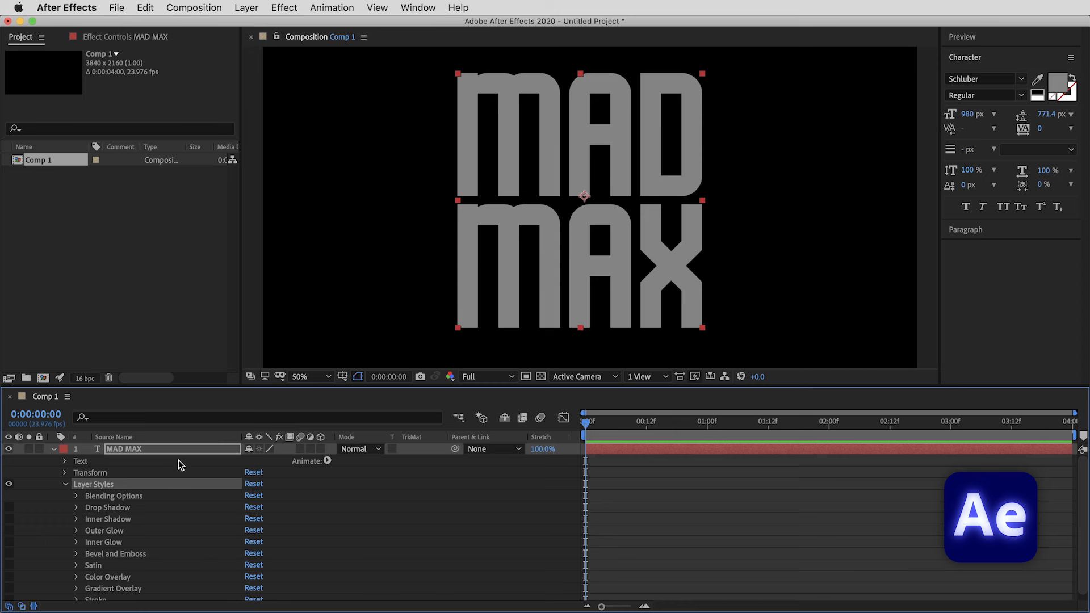
{"action": "key", "text": "/"}
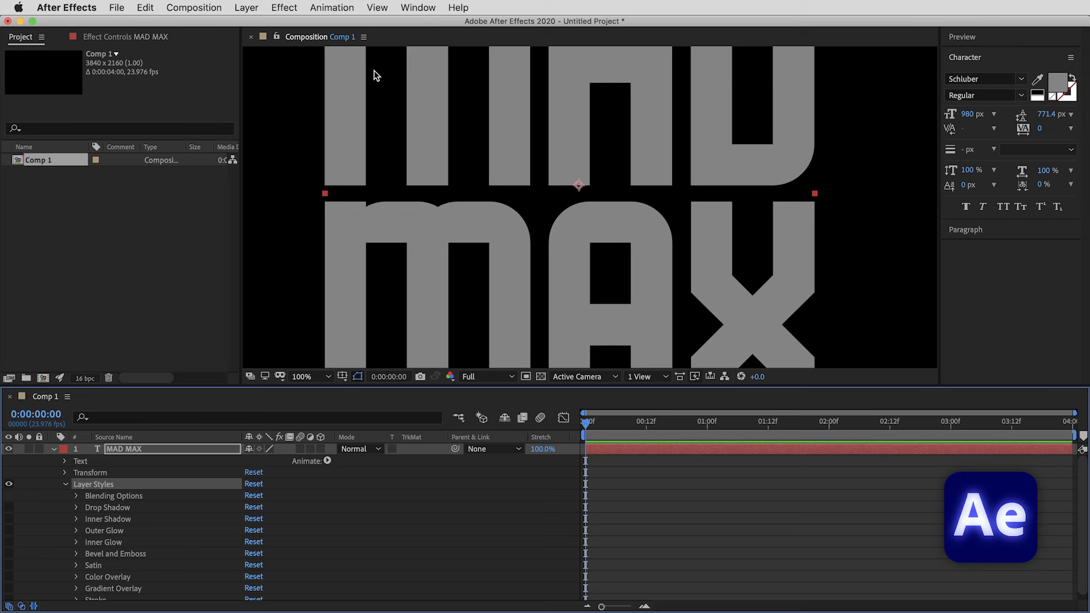
{"action": "left_click", "coordinate": [283, 8]}
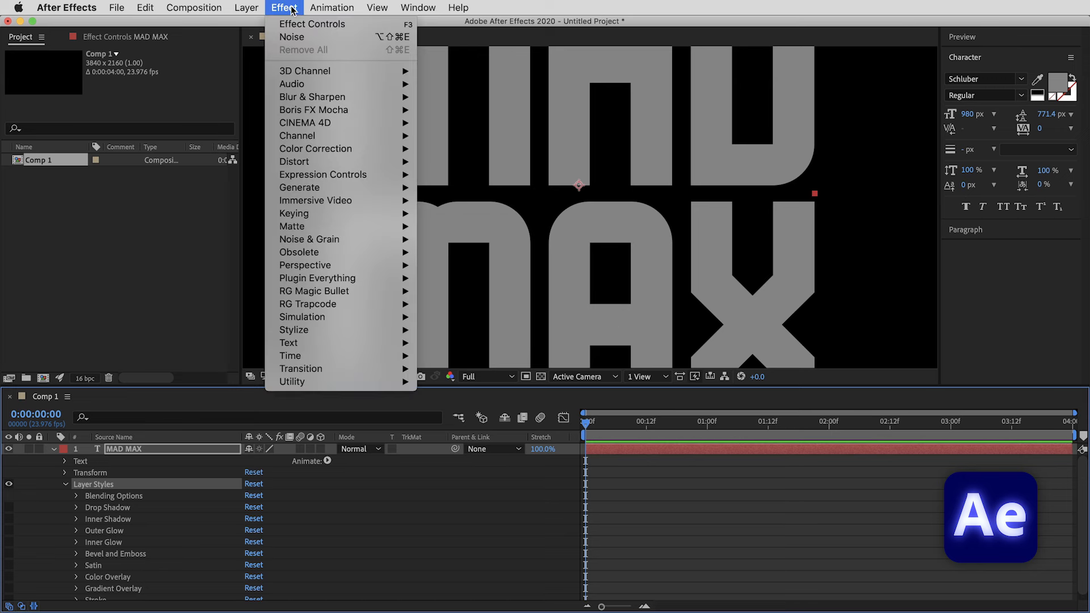
{"action": "left_click", "coordinate": [292, 8]}
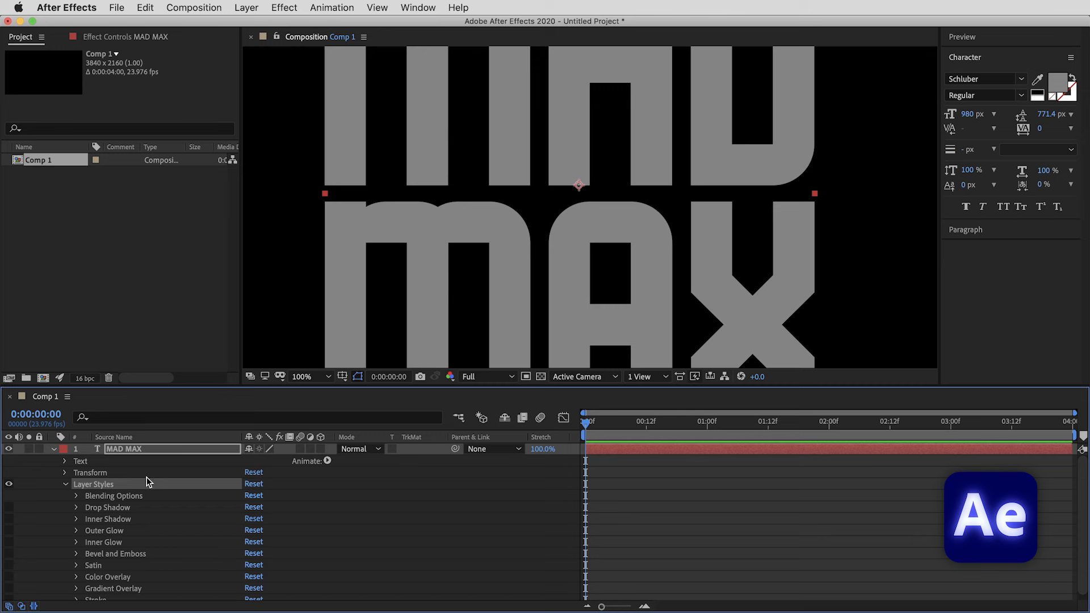
Enable the Bevel and Emboss style on the MAD MAX text layer and set its depth to 200%.
{"action": "left_click", "coordinate": [8, 555]}
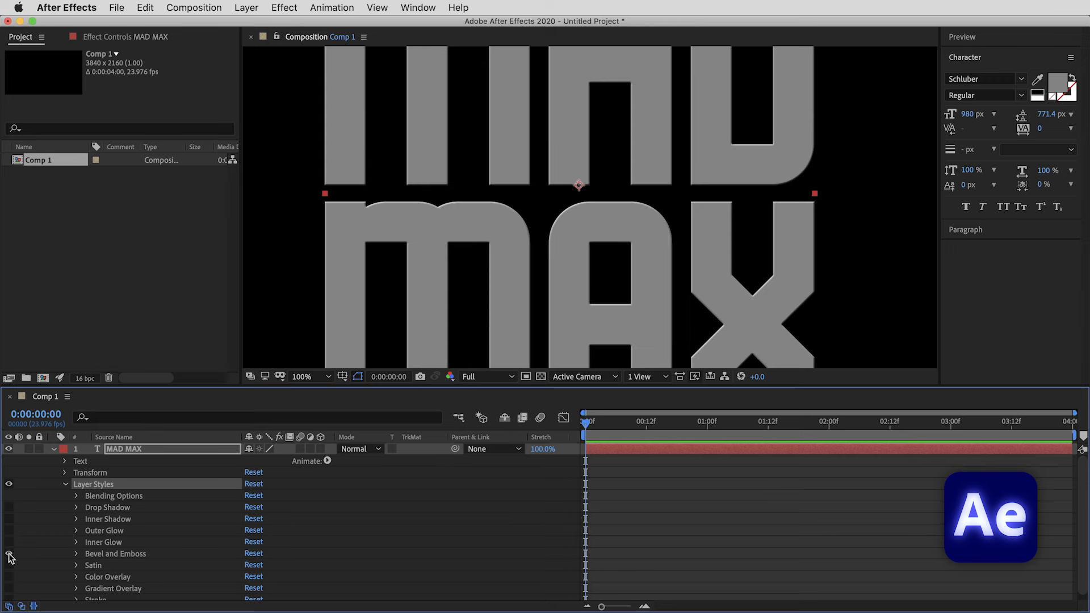
{"action": "left_click", "coordinate": [76, 554]}
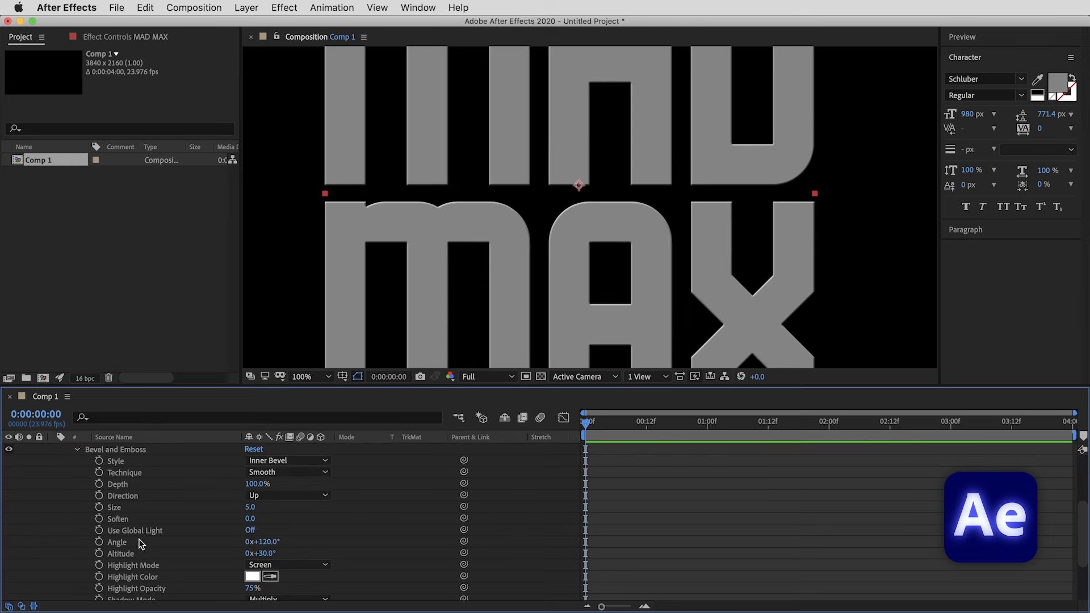
{"action": "left_click_drag", "start_coordinate": [291, 386], "coordinate": [296, 342]}
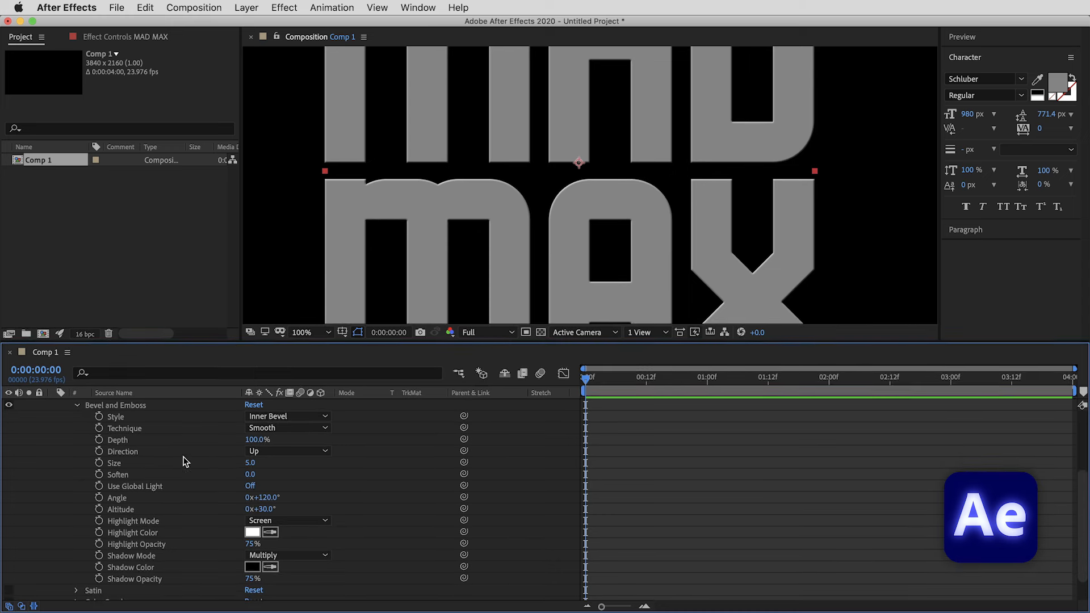
{"action": "left_click", "coordinate": [253, 440]}
{"action": "type", "text": "200"}
{"action": "key", "text": "Return"}
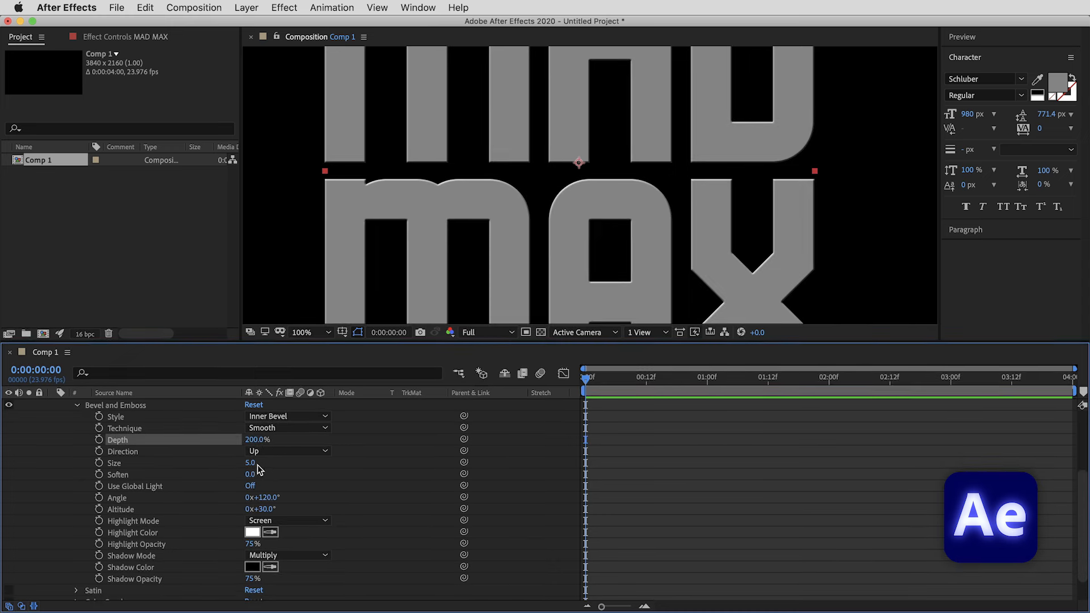
Set the Bevel and Emboss size to 10 and its lighting angle to 80°.
{"action": "left_click", "coordinate": [250, 463]}
{"action": "type", "text": "10"}
{"action": "key", "text": "Return"}
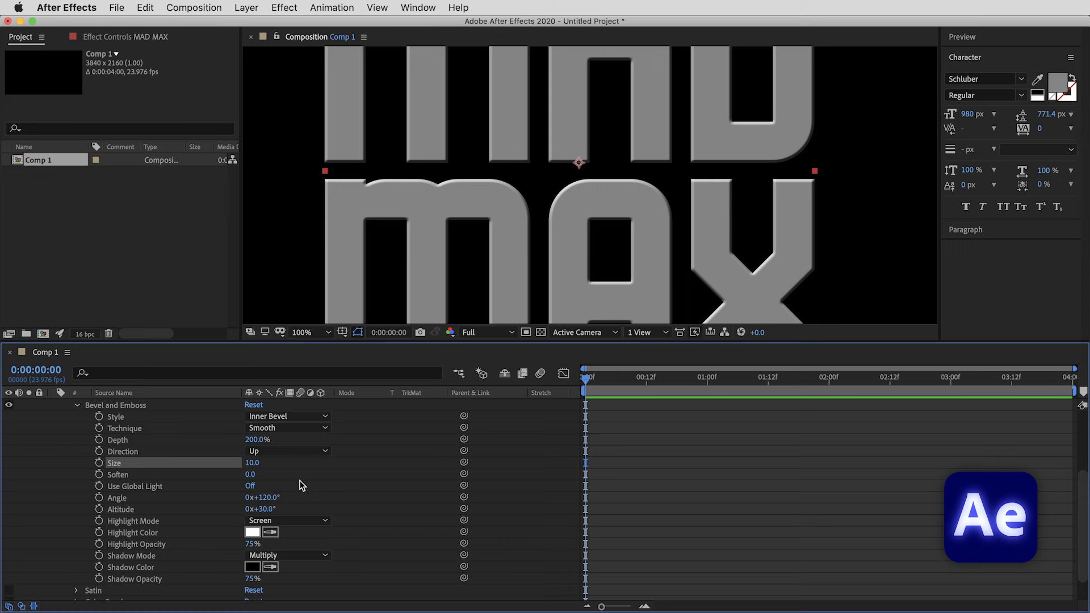
{"action": "left_click", "coordinate": [267, 497]}
{"action": "type", "text": "80"}
{"action": "key", "text": "Return"}
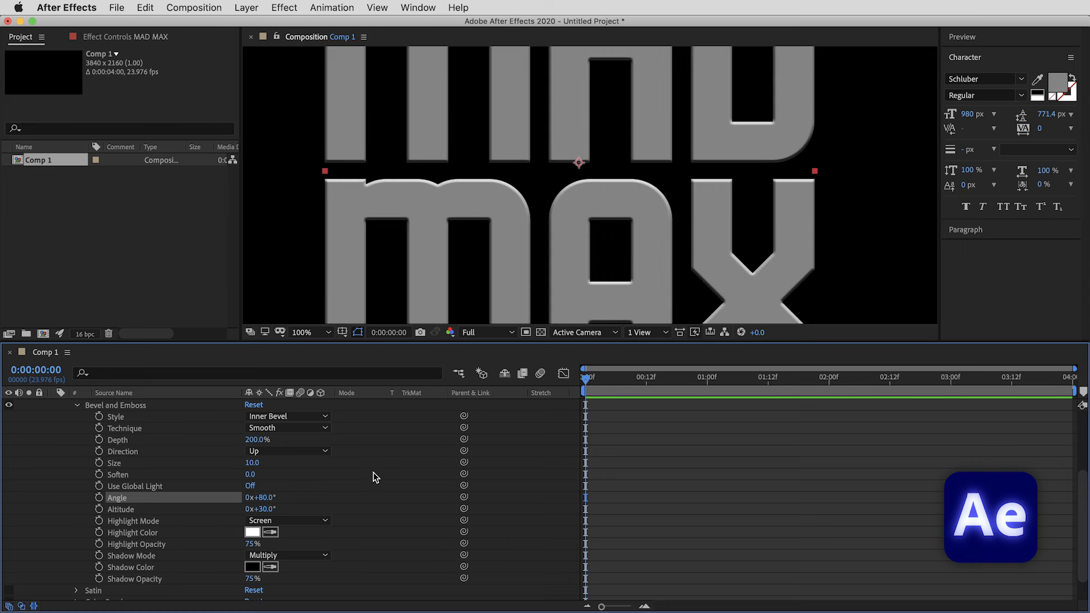
Set both the highlight opacity and the shadow opacity of Bevel and Emboss to 50%, then collapse the style's settings.
{"action": "left_click", "coordinate": [145, 544]}
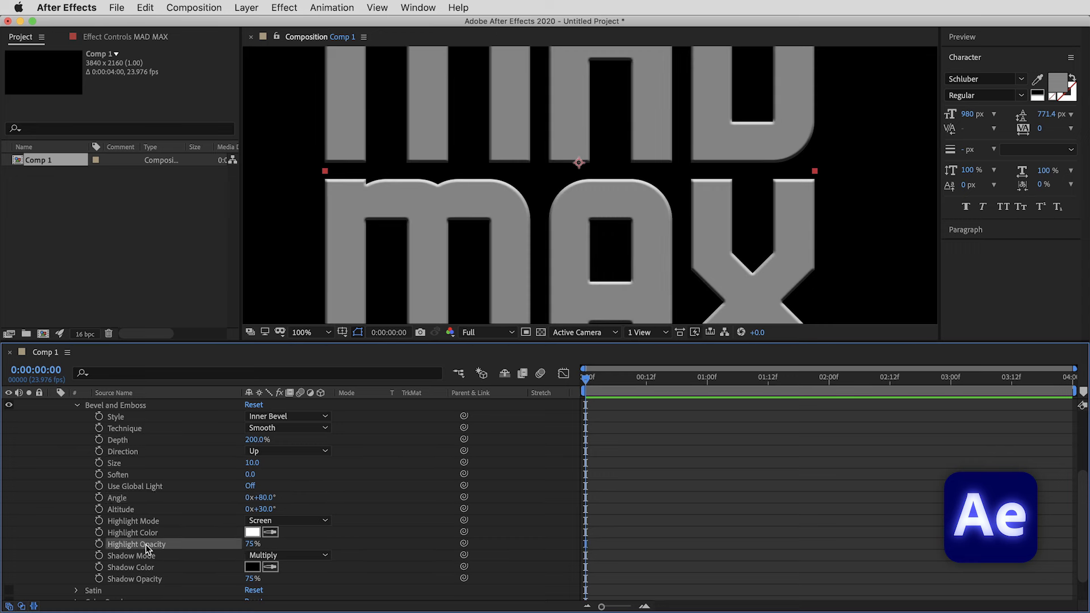
{"action": "left_click", "coordinate": [150, 579]}
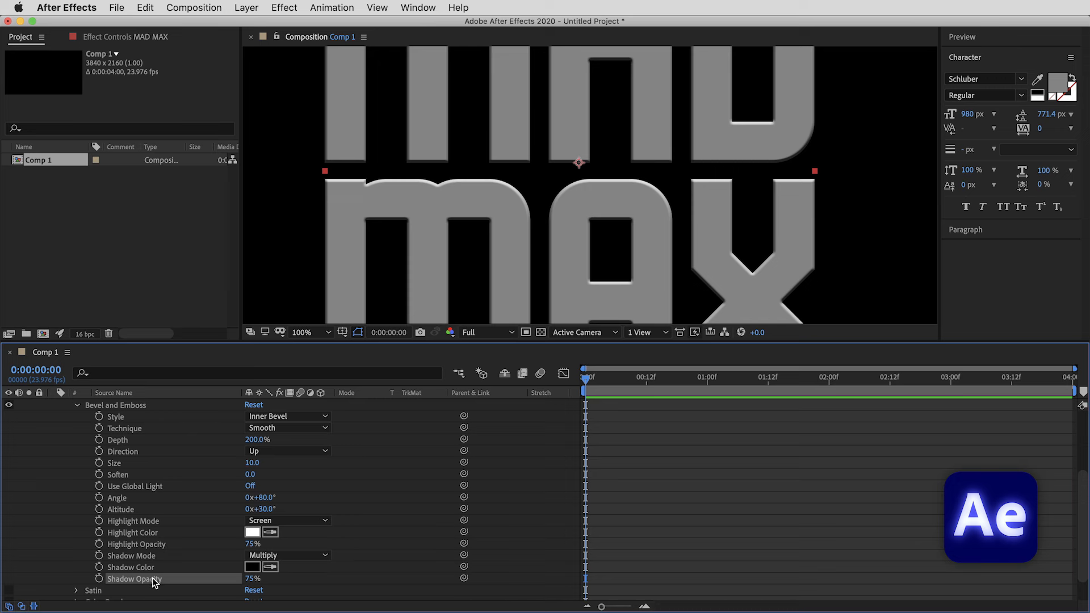
{"action": "left_click", "coordinate": [250, 544]}
{"action": "key", "text": "Return"}
{"action": "left_click", "coordinate": [250, 579]}
{"action": "type", "text": "50"}
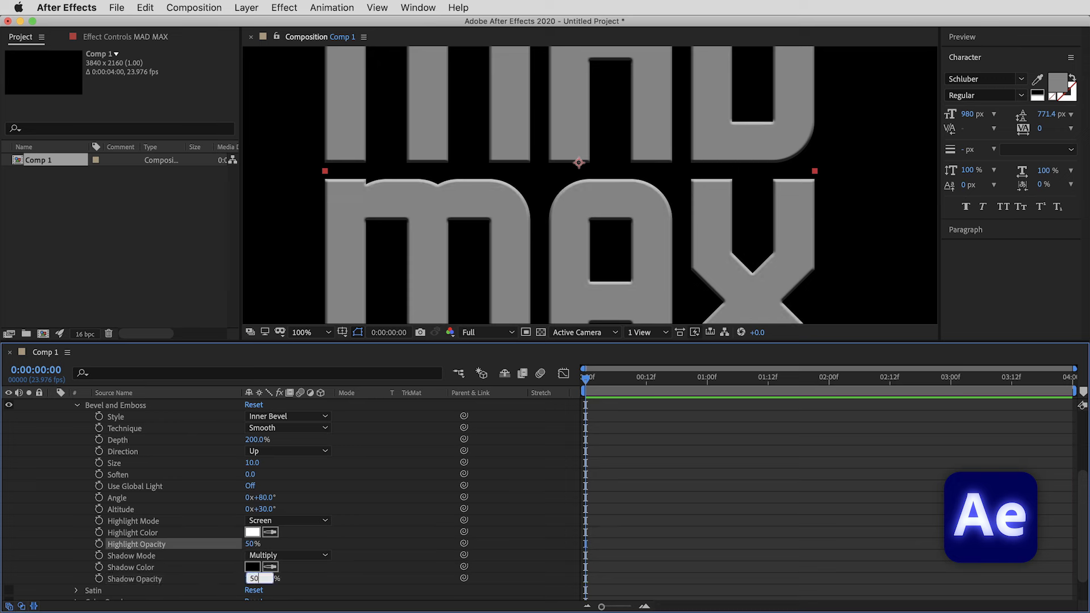
{"action": "key", "text": "Return"}
{"action": "scroll", "coordinate": [89, 482], "scroll_direction": "up", "scroll_amount": 5}
{"action": "left_click", "coordinate": [76, 509]}
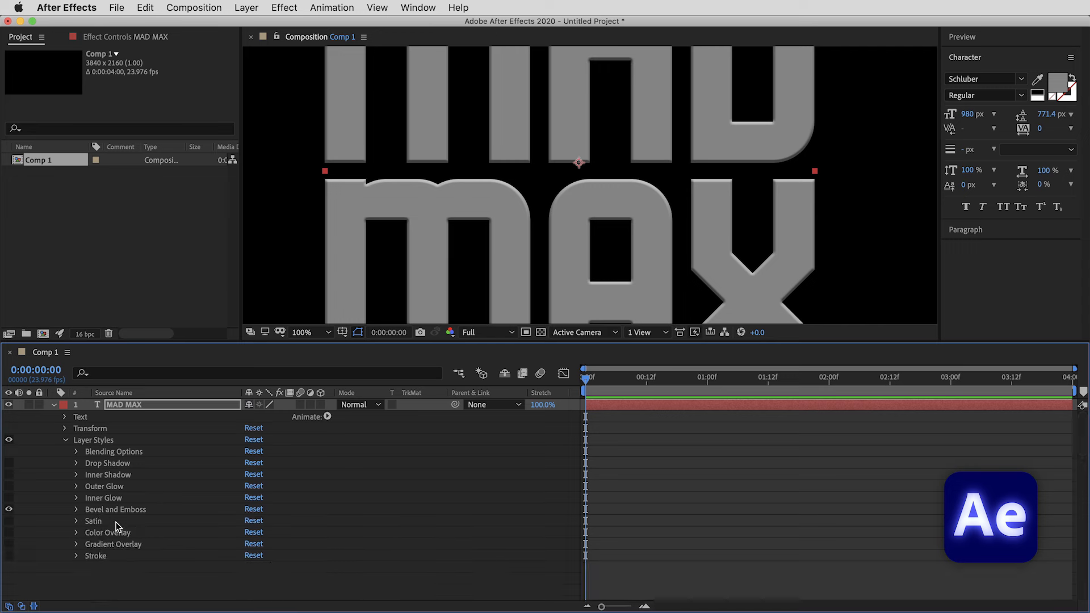
Enable the Inner Shadow style on the MAD MAX text layer and set its opacity to 50%.
{"action": "left_click", "coordinate": [110, 475]}
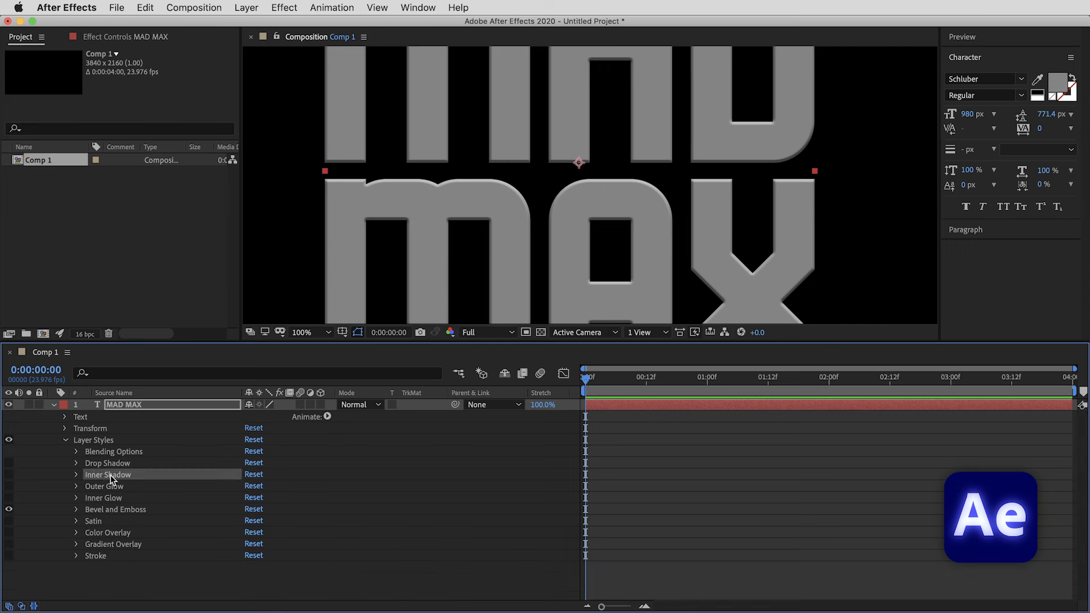
{"action": "left_click", "coordinate": [9, 474]}
{"action": "left_click", "coordinate": [77, 475]}
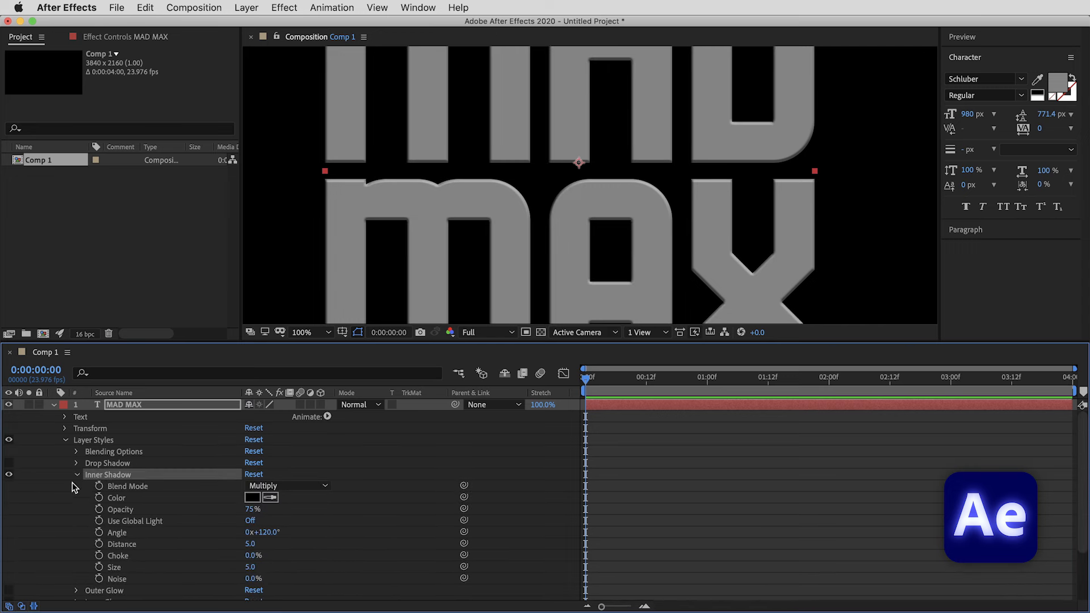
{"action": "left_click", "coordinate": [249, 508]}
{"action": "type", "text": "50"}
{"action": "key", "text": "Return"}
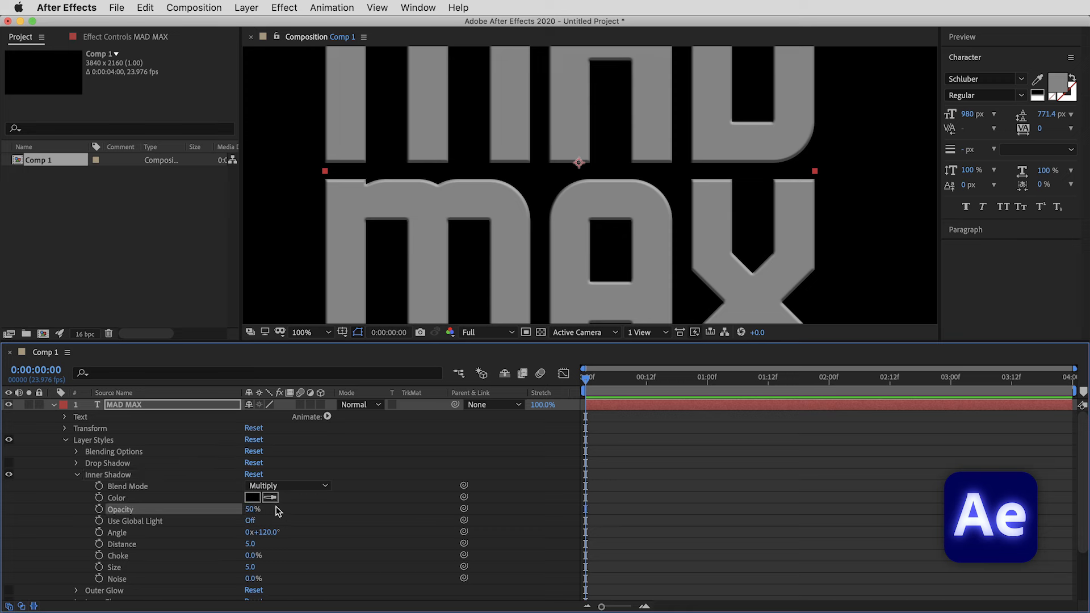
Set the Inner Shadow distance to 0 and size to 35, and give the composition view more height.
{"action": "left_click", "coordinate": [250, 543]}
{"action": "type", "text": "0"}
{"action": "key", "text": "Return"}
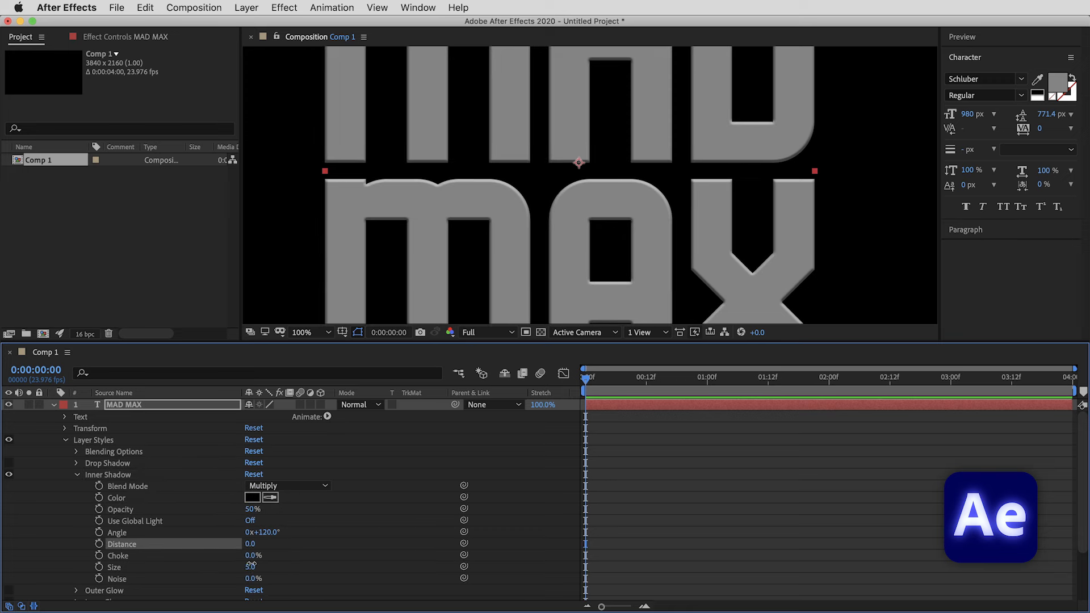
{"action": "left_click", "coordinate": [251, 566]}
{"action": "type", "text": "35"}
{"action": "key", "text": "Return"}
{"action": "scroll", "coordinate": [565, 230], "scroll_direction": "down", "scroll_amount": 1}
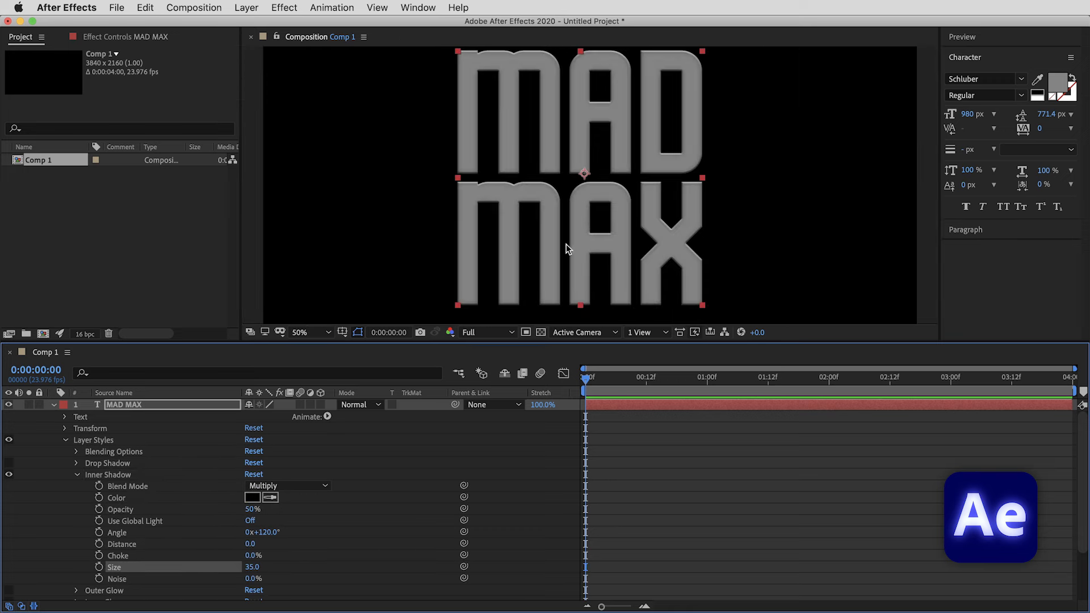
{"action": "left_click_drag", "start_coordinate": [541, 342], "coordinate": [527, 469]}
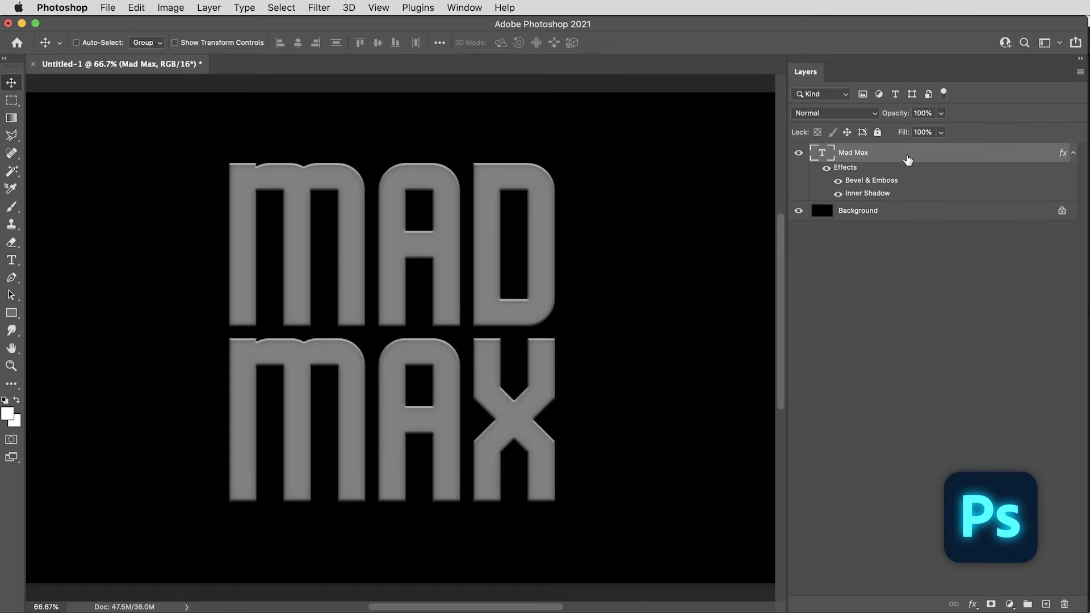
Switch to Photoshop, put the Mad Max text layer in a new group and add a layer named Gradient above it.
{"action": "left_click_drag", "start_coordinate": [908, 160], "coordinate": [1028, 604]}
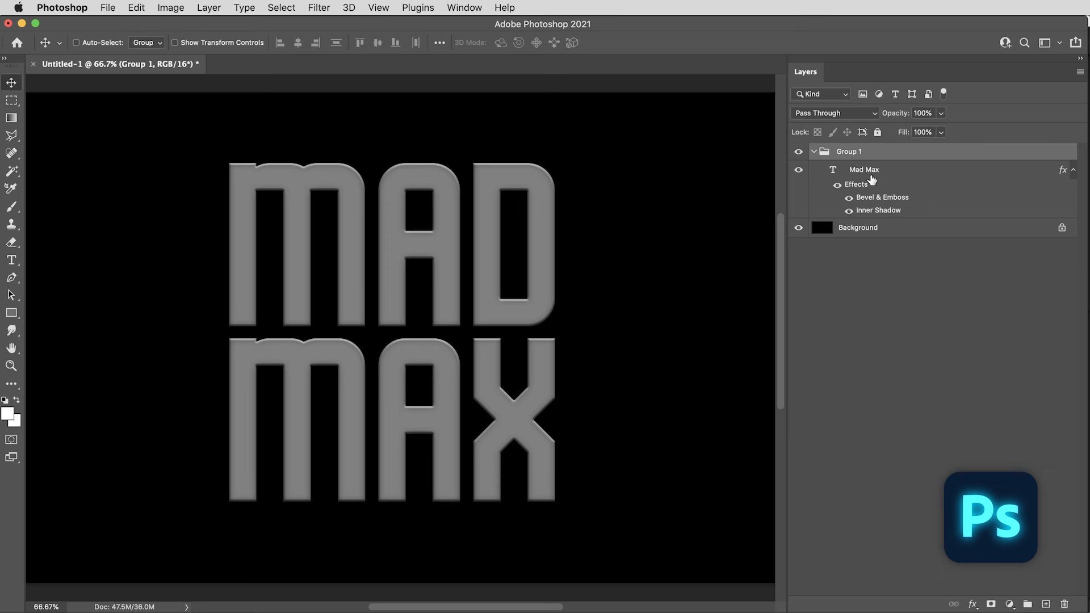
{"action": "left_click", "coordinate": [1046, 604]}
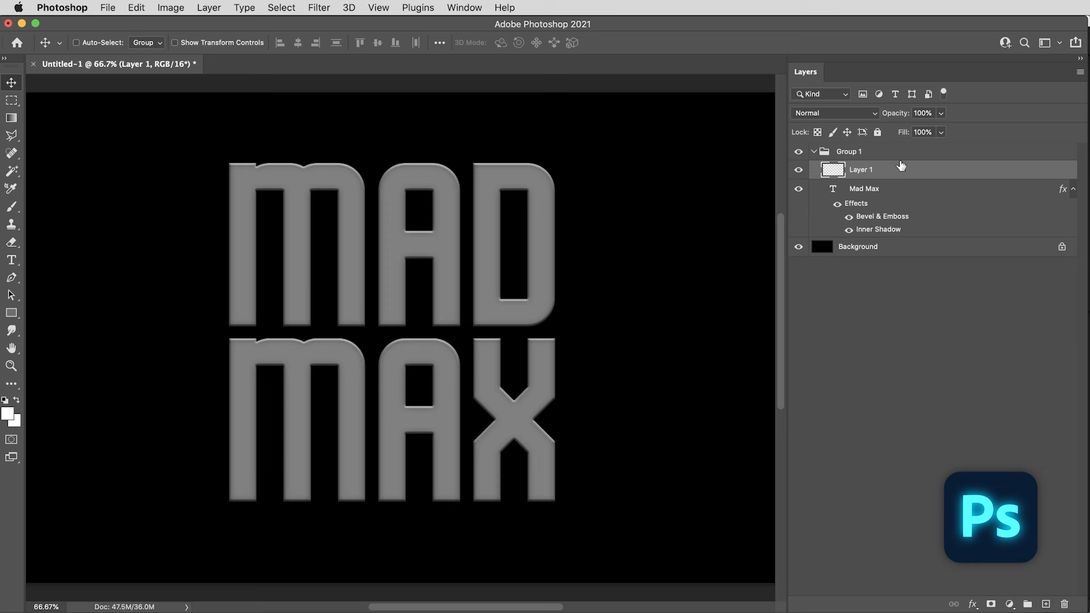
{"action": "left_click_drag", "start_coordinate": [836, 169], "coordinate": [843, 149]}
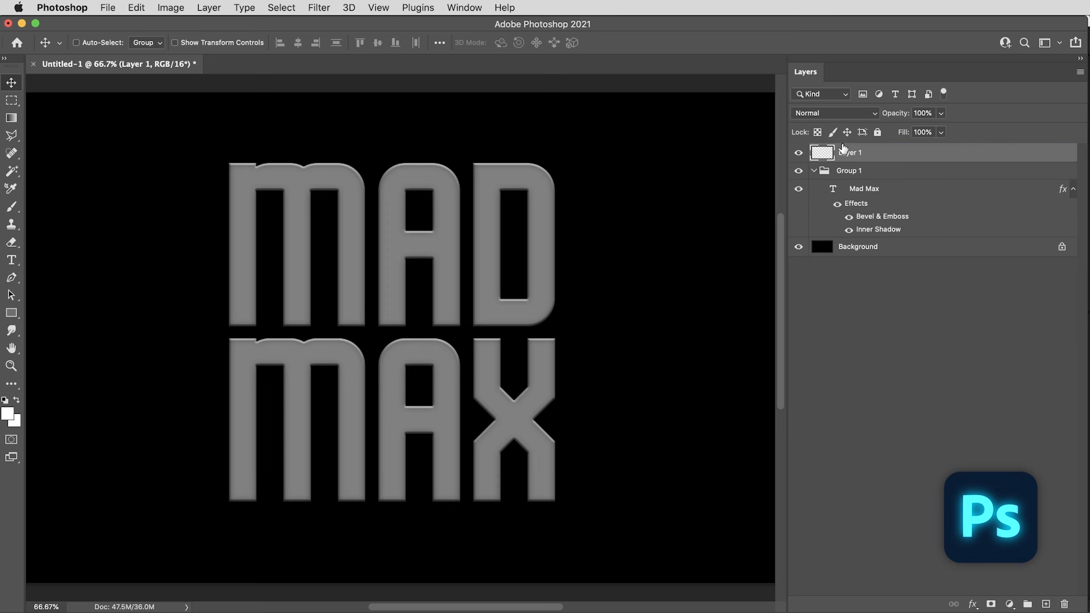
{"action": "double_click", "coordinate": [847, 152]}
{"action": "type", "text": "Gradient"}
{"action": "key", "text": "Return"}
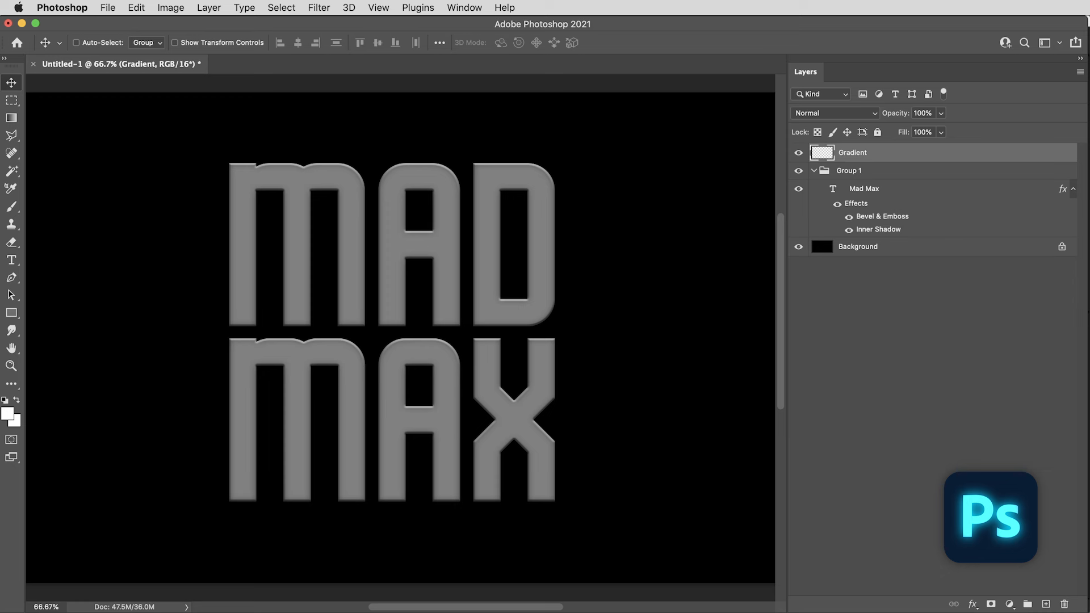
Draw a vertical black-to-white linear gradient on the Gradient layer, from the base of MAX up to the top of MAD.
{"action": "key", "text": "g"}
{"action": "key", "text": "d"}
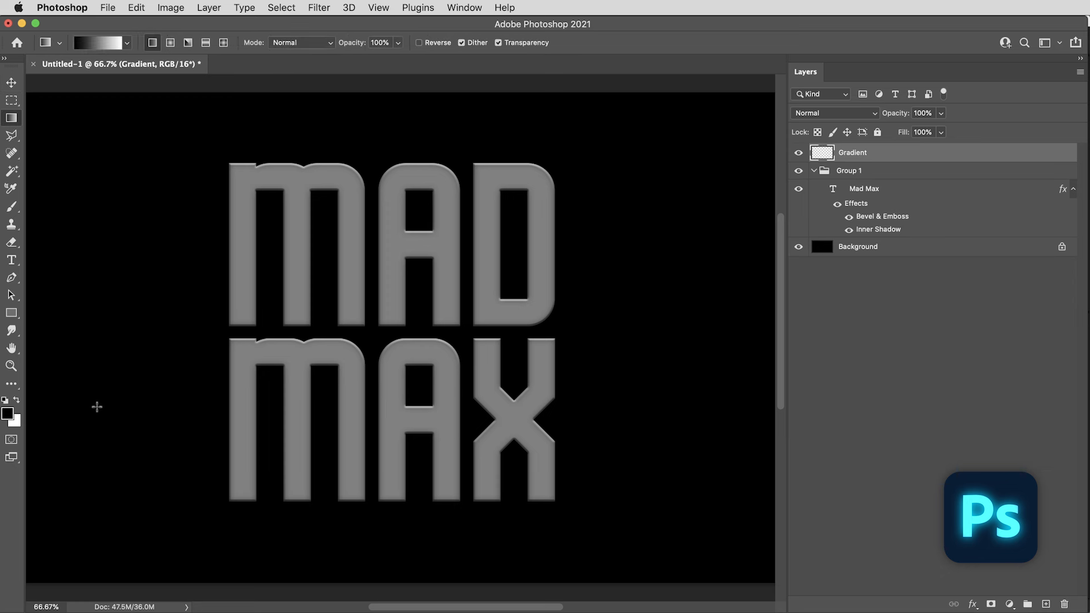
{"action": "left_click_drag", "start_coordinate": [404, 505], "coordinate": [419, 155]}
{"action": "key", "text": "v"}
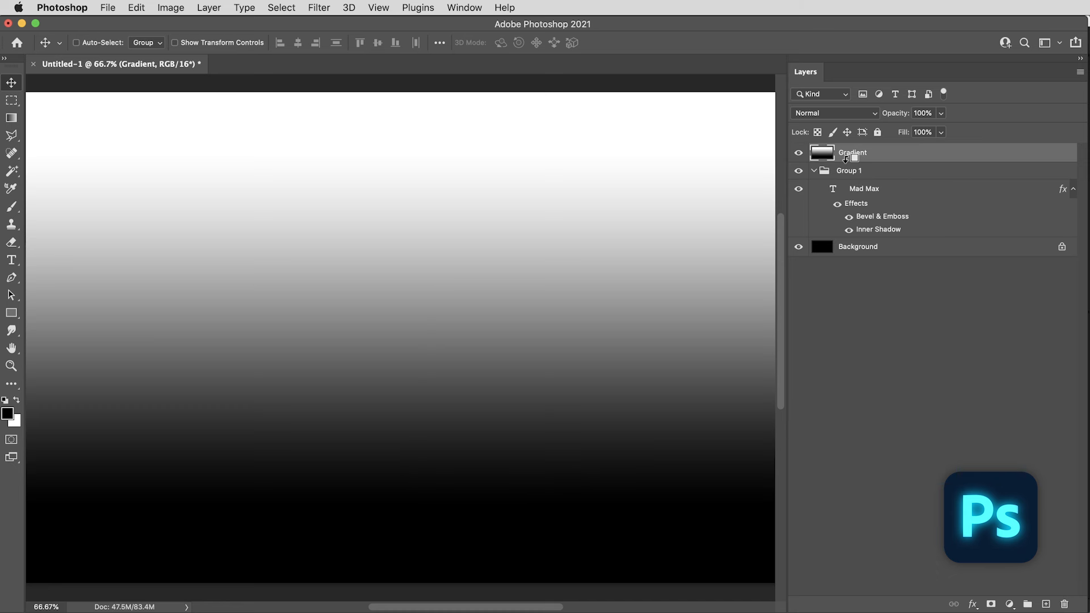
Clip the Gradient layer to the text group below it and open its blending mode choices.
{"action": "left_click_drag", "start_coordinate": [847, 154], "coordinate": [830, 160]}
{"action": "left_click", "coordinate": [830, 160], "text": "alt"}
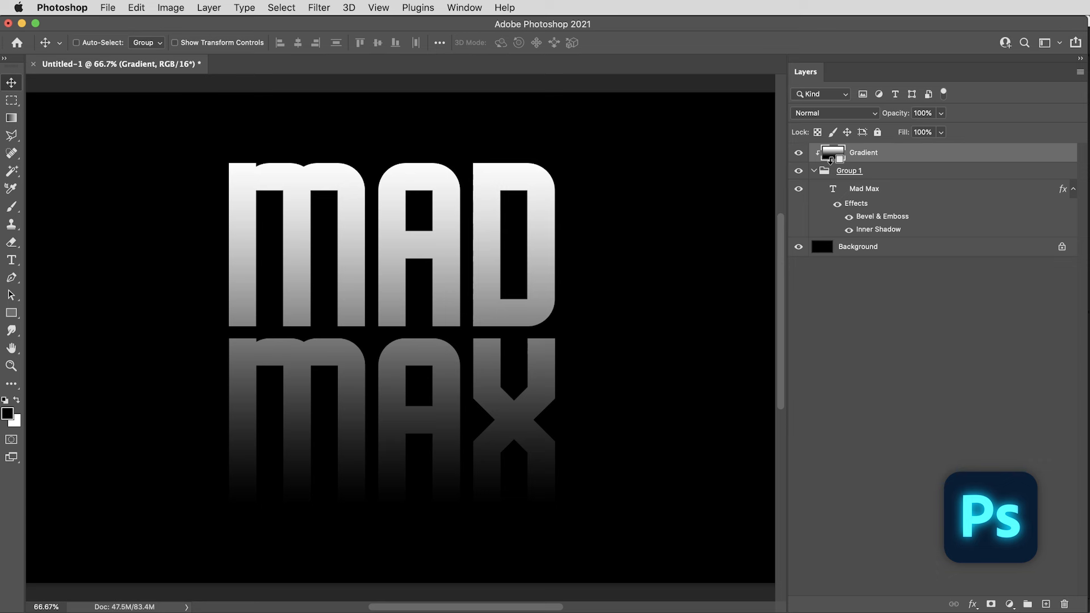
{"action": "left_click", "coordinate": [856, 112]}
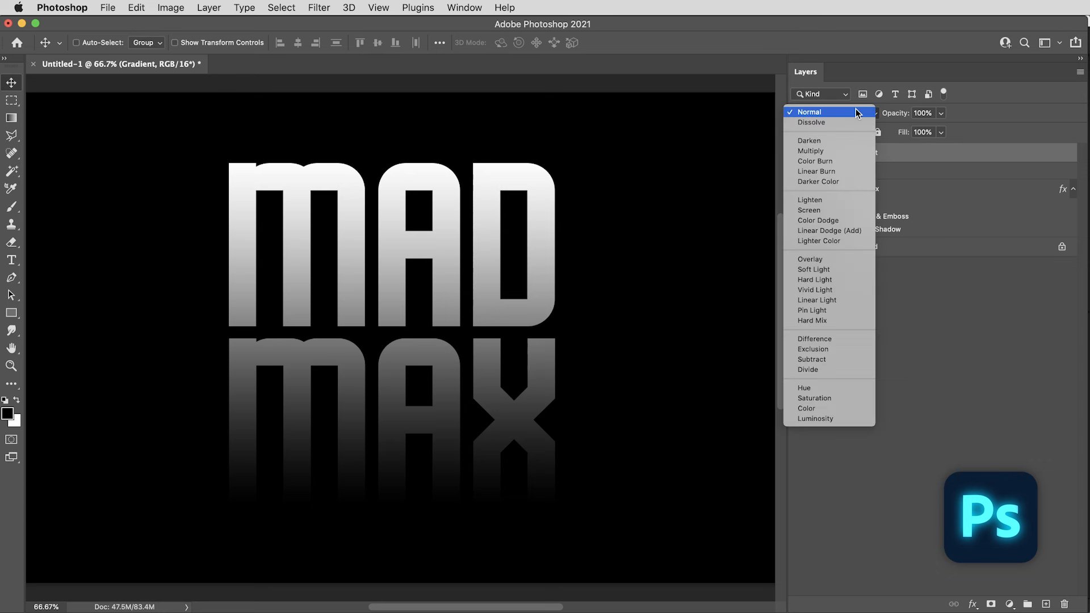
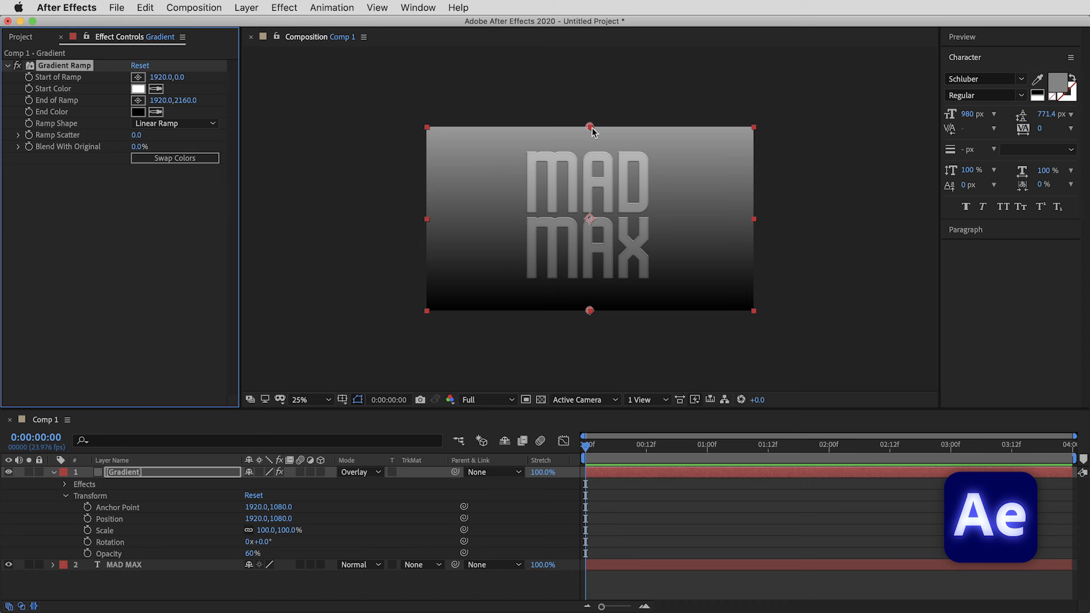
In After Effects, move the Gradient Ramp's start to about 1920, 240 and its end to about 1920, 1832, and collapse the layer's properties.
{"action": "left_click_drag", "start_coordinate": [592, 129], "coordinate": [591, 149]}
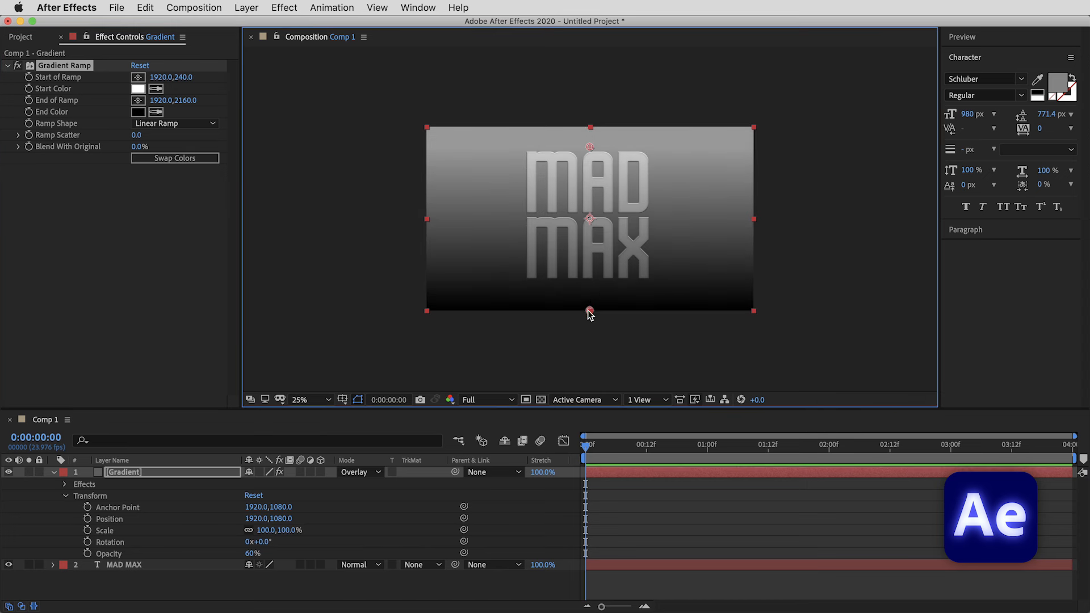
{"action": "left_click_drag", "start_coordinate": [589, 311], "coordinate": [589, 282]}
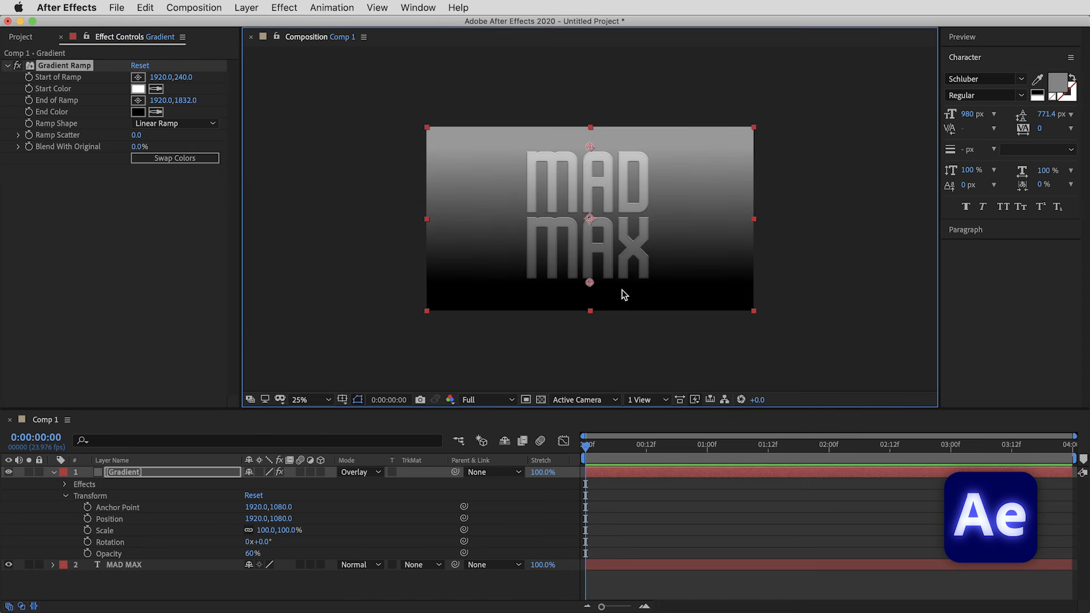
{"action": "key", "text": "period"}
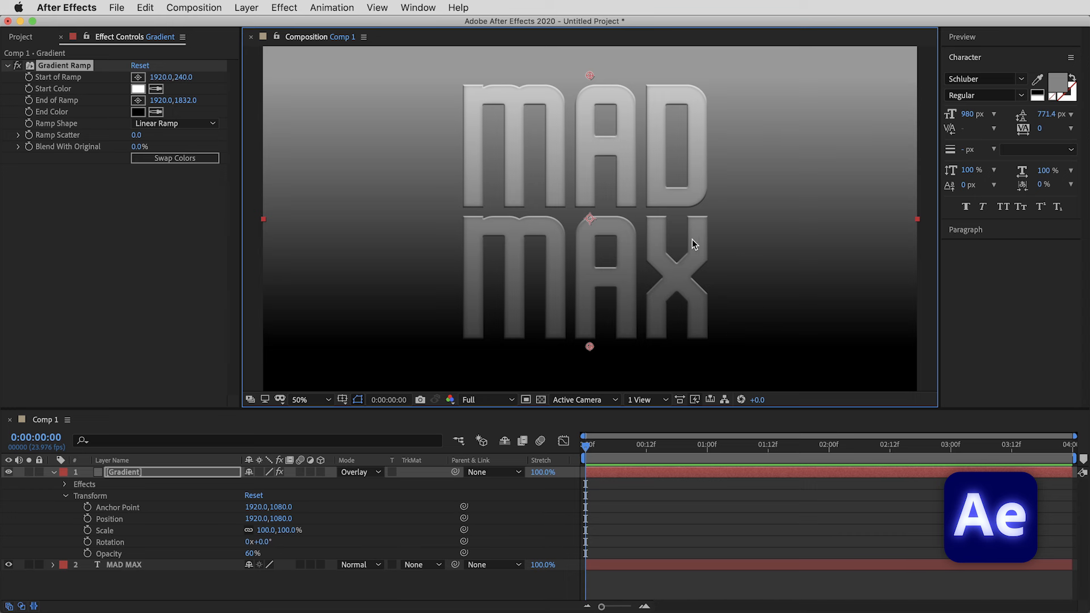
{"action": "left_click", "coordinate": [53, 473]}
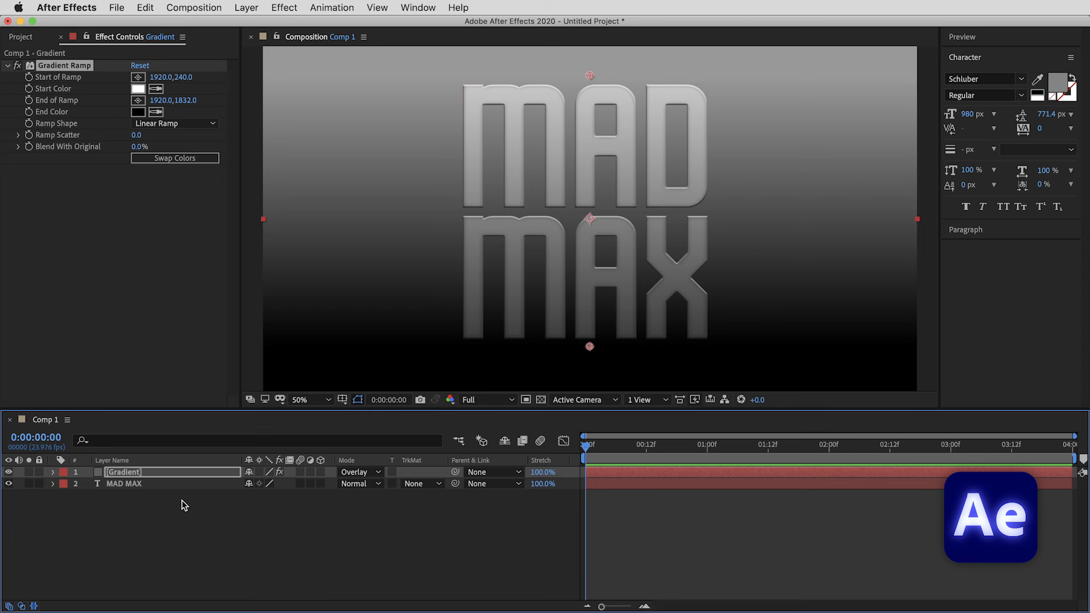
{"action": "left_click", "coordinate": [391, 473]}
{"action": "left_click", "coordinate": [392, 473]}
{"action": "left_click", "coordinate": [425, 483]}
{"action": "left_click", "coordinate": [427, 483]}
Create a red 3840 x 2160 px solid named KNOCKOUT above the Gradient layer.
{"action": "left_click", "coordinate": [247, 7]}
{"action": "mouse_move", "coordinate": [251, 25]}
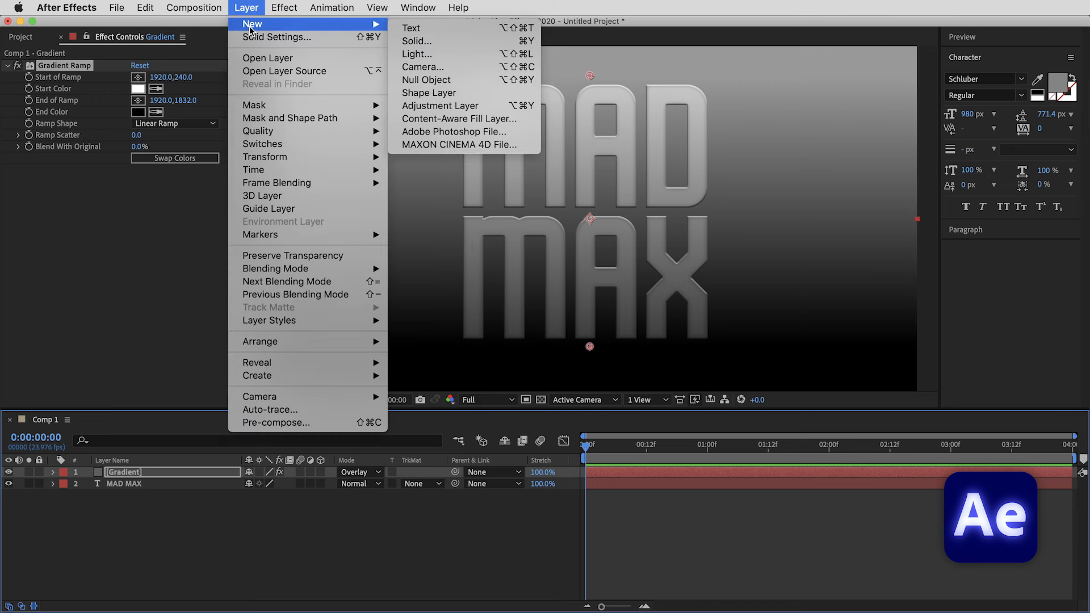
{"action": "left_click", "coordinate": [430, 43]}
{"action": "left_click", "coordinate": [458, 328]}
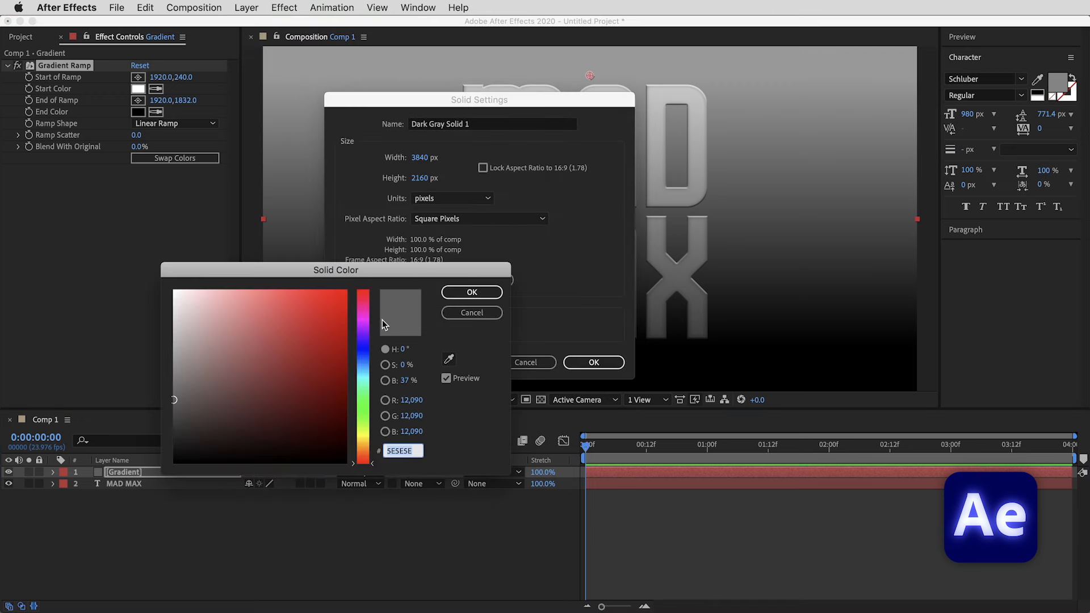
{"action": "left_click", "coordinate": [347, 325]}
{"action": "key", "text": "Return"}
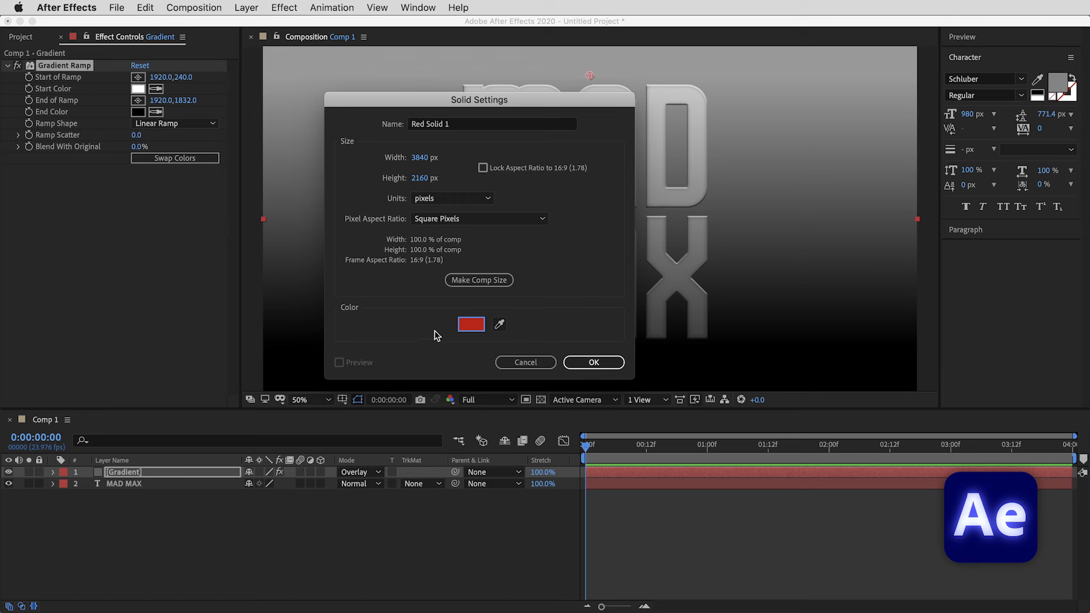
{"action": "type", "text": "K"}
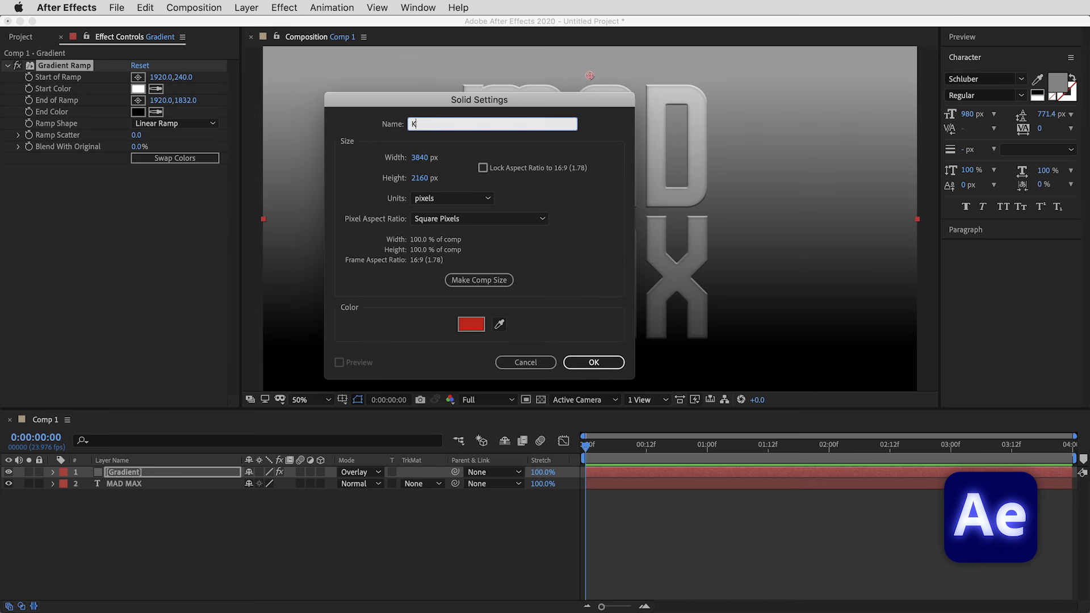
{"action": "type", "text": "NOCKOUT"}
{"action": "key", "text": "Return"}
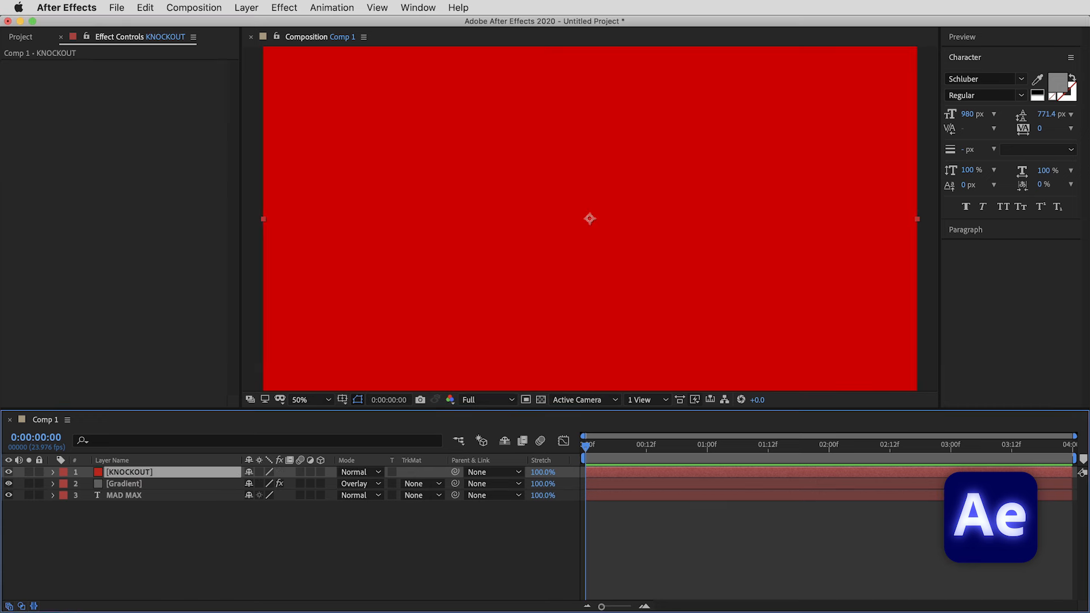
Apply the Set Matte effect to the KNOCKOUT layer and take the matte from the MAD MAX layer.
{"action": "left_click", "coordinate": [291, 7]}
{"action": "mouse_move", "coordinate": [327, 137]}
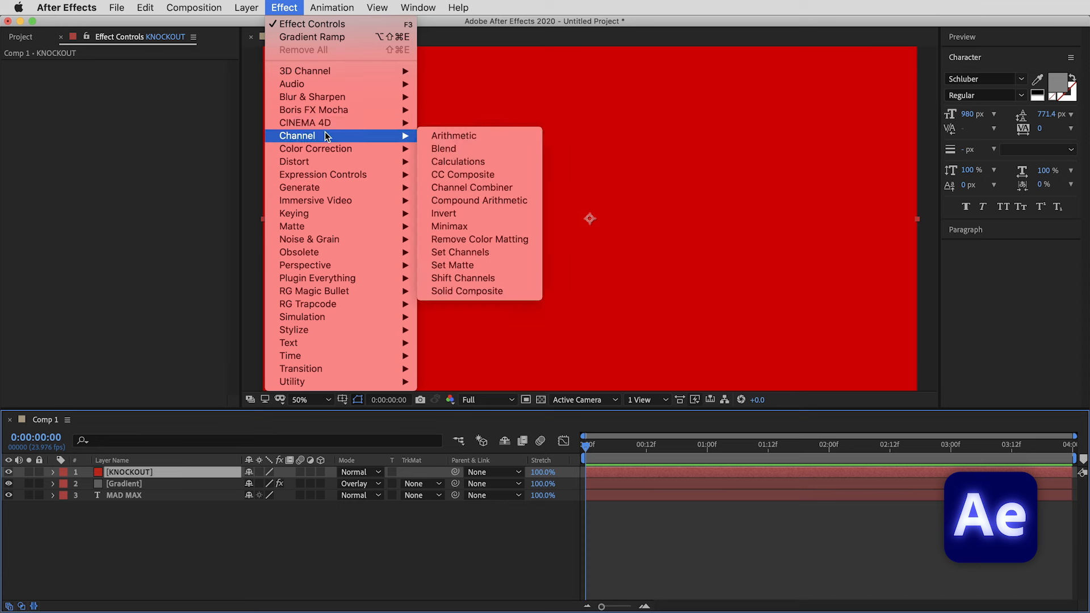
{"action": "left_click", "coordinate": [503, 264]}
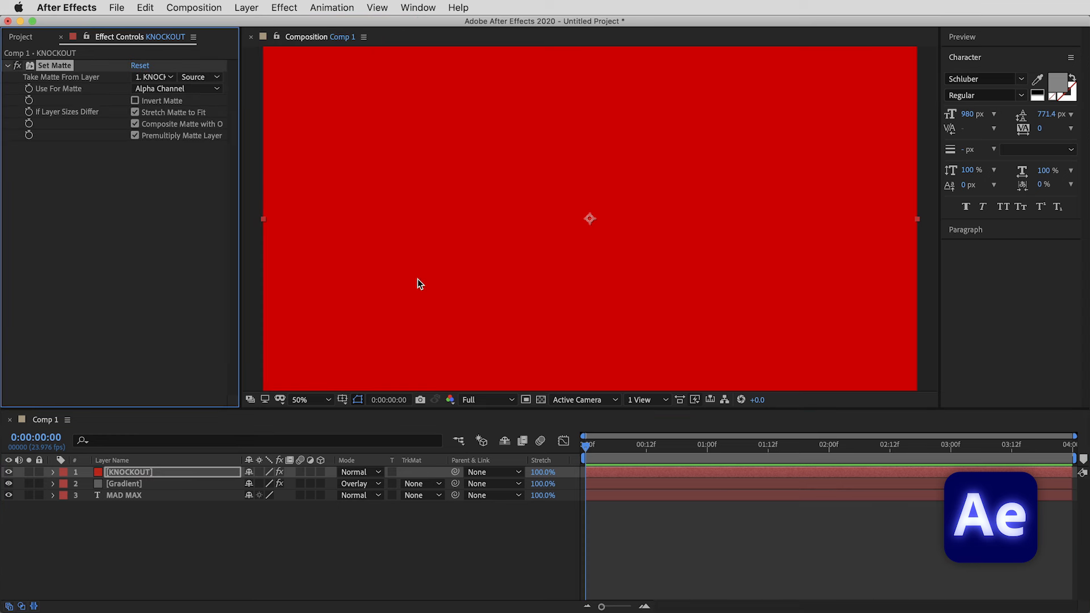
{"action": "left_click", "coordinate": [150, 78]}
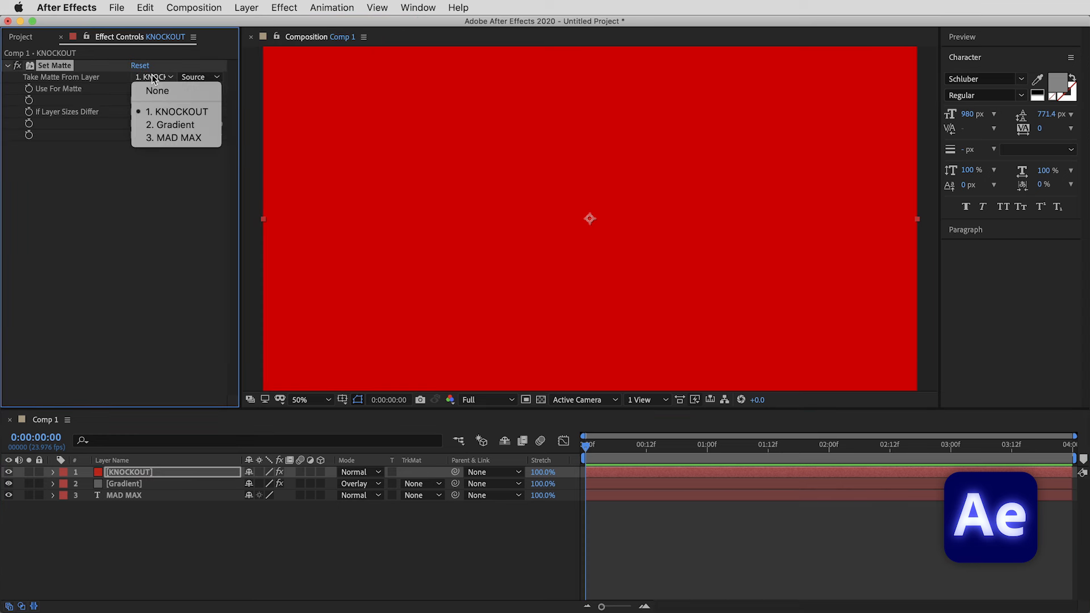
{"action": "left_click", "coordinate": [186, 138]}
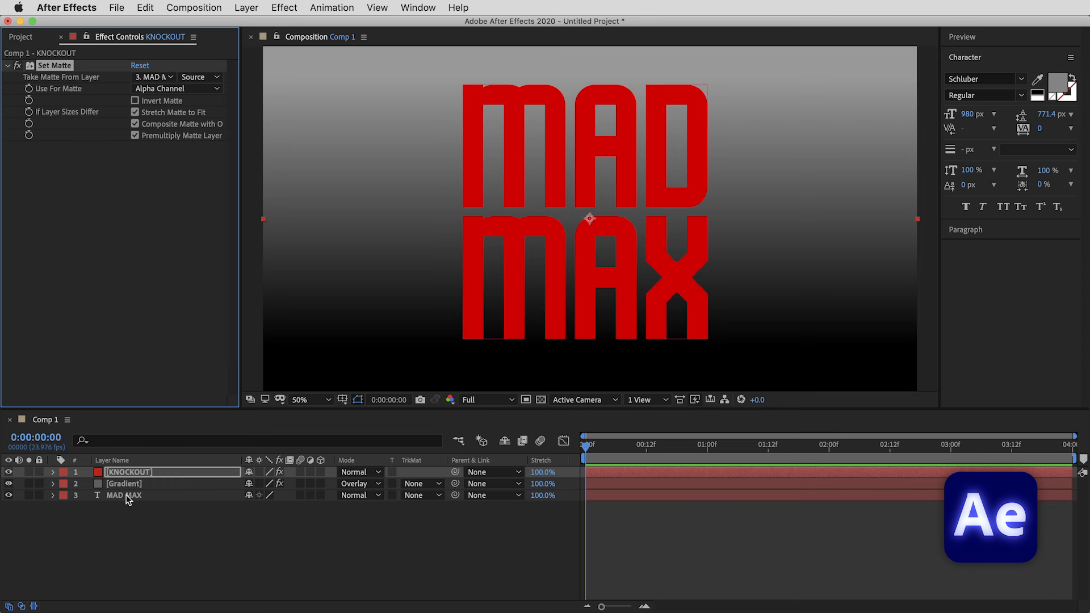
Set the KNOCKOUT layer's blending mode to Stencil Alpha and check its effect against the transparency grid.
{"action": "left_click", "coordinate": [361, 473]}
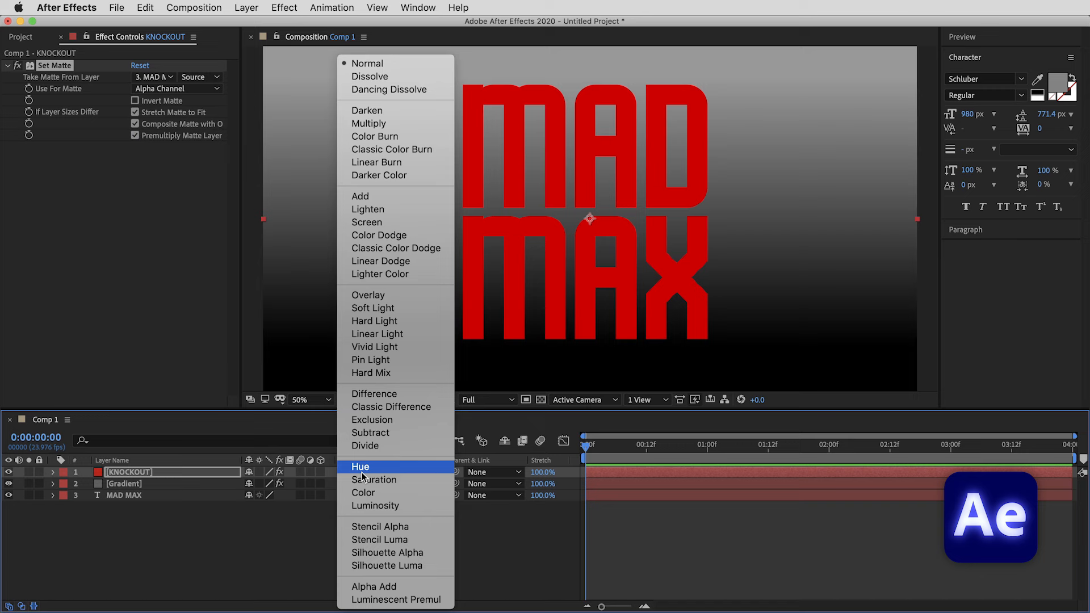
{"action": "left_click", "coordinate": [396, 528]}
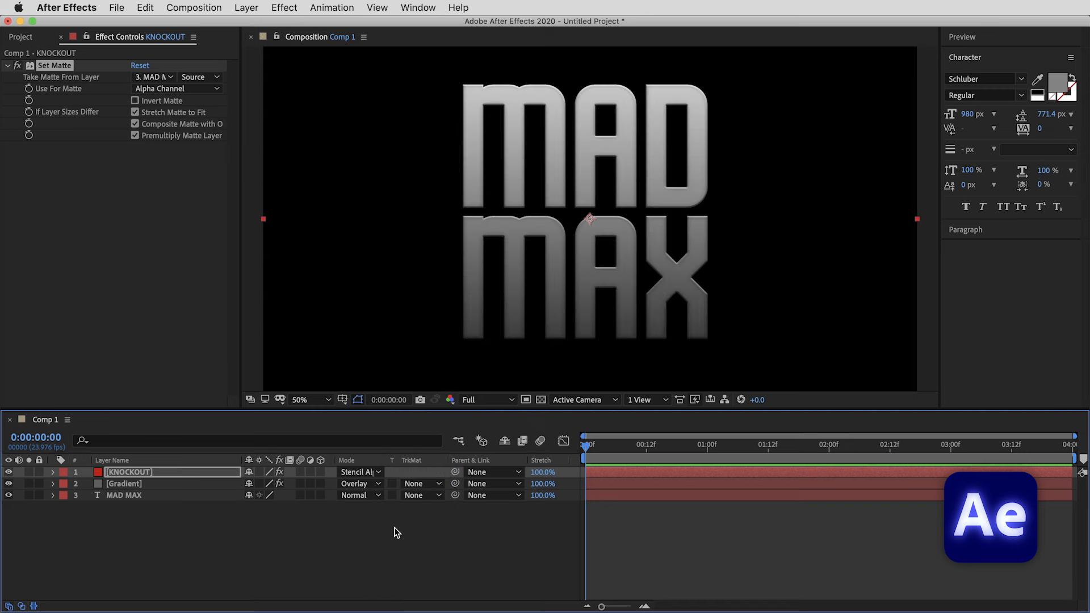
{"action": "left_click", "coordinate": [541, 400]}
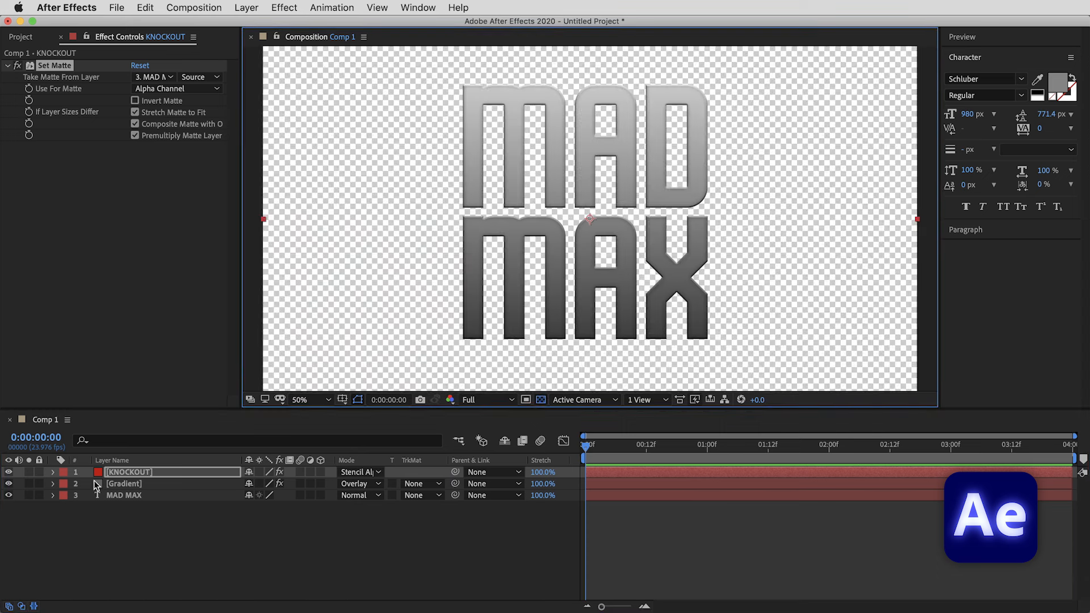
{"action": "left_click", "coordinate": [9, 471]}
{"action": "left_click", "coordinate": [9, 472]}
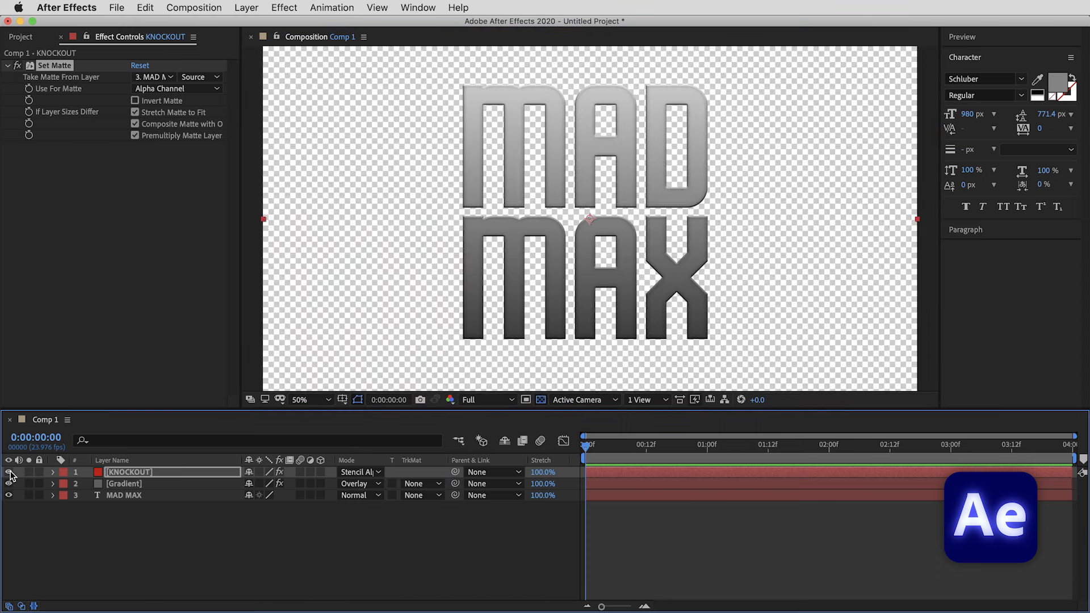
{"action": "left_click", "coordinate": [541, 400]}
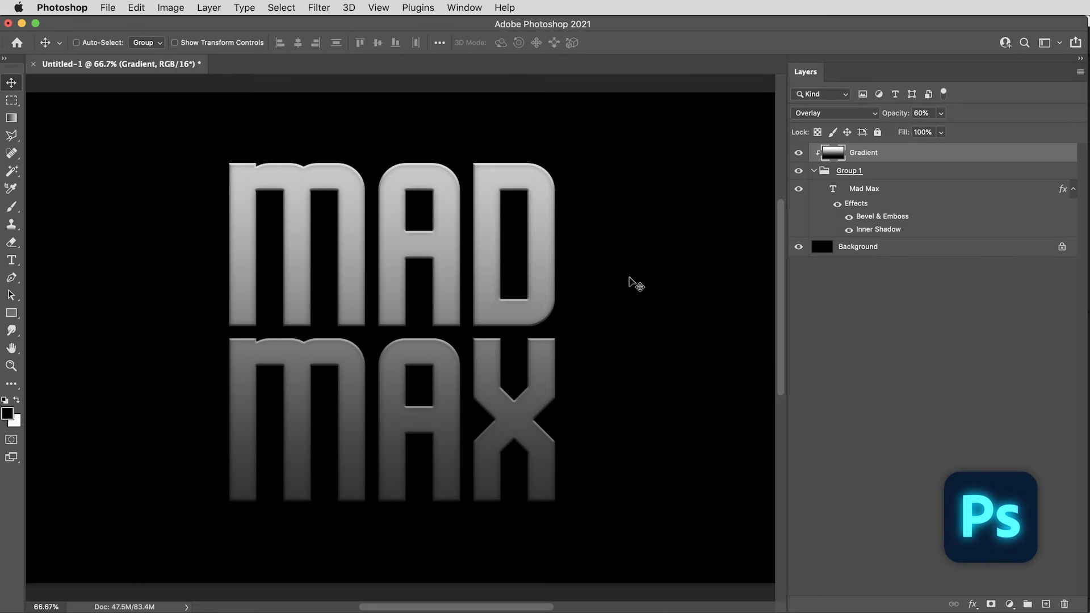
In Photoshop, place Texturelabs_Grunge_155.png above the Gradient layer, scale it to about 161%, and clip it to the text group.
{"action": "key", "text": "super+Tab"}
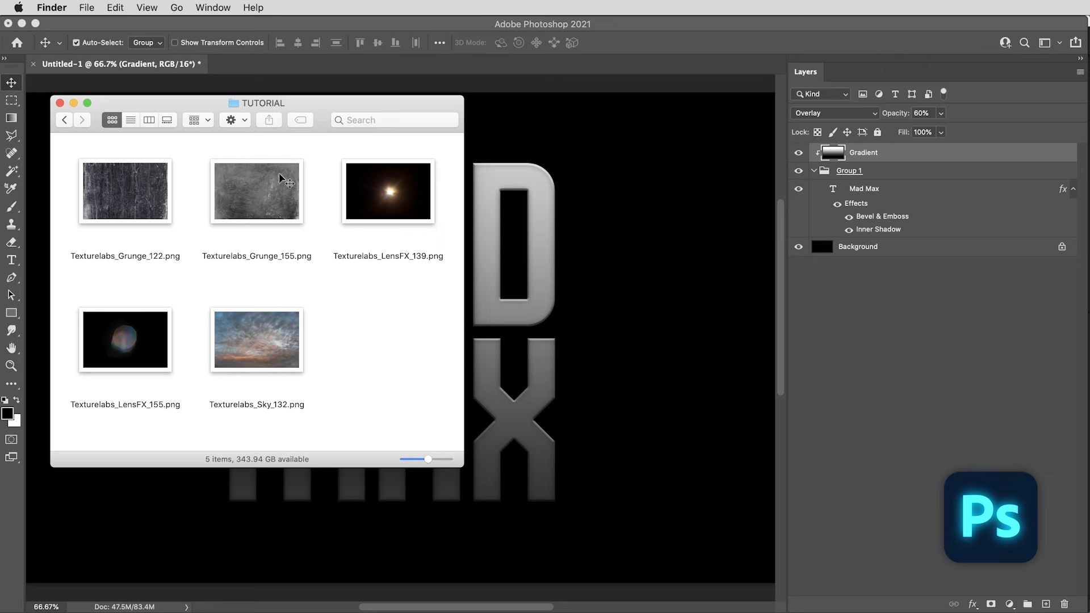
{"action": "left_click_drag", "start_coordinate": [256, 195], "coordinate": [567, 307]}
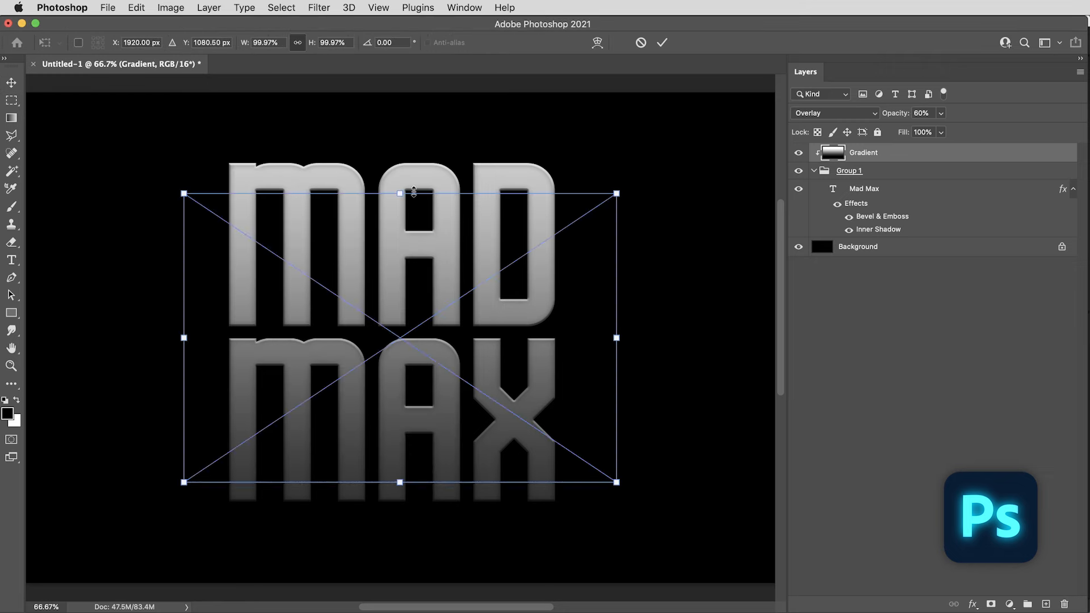
{"action": "left_click_drag", "start_coordinate": [399, 193], "coordinate": [400, 104]}
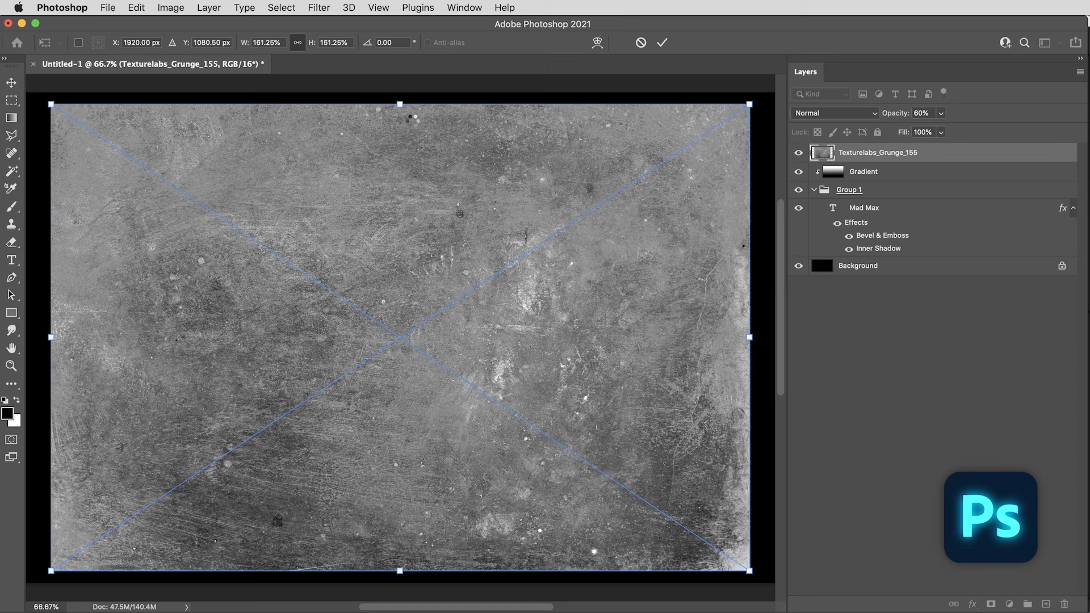
{"action": "key", "text": "Return"}
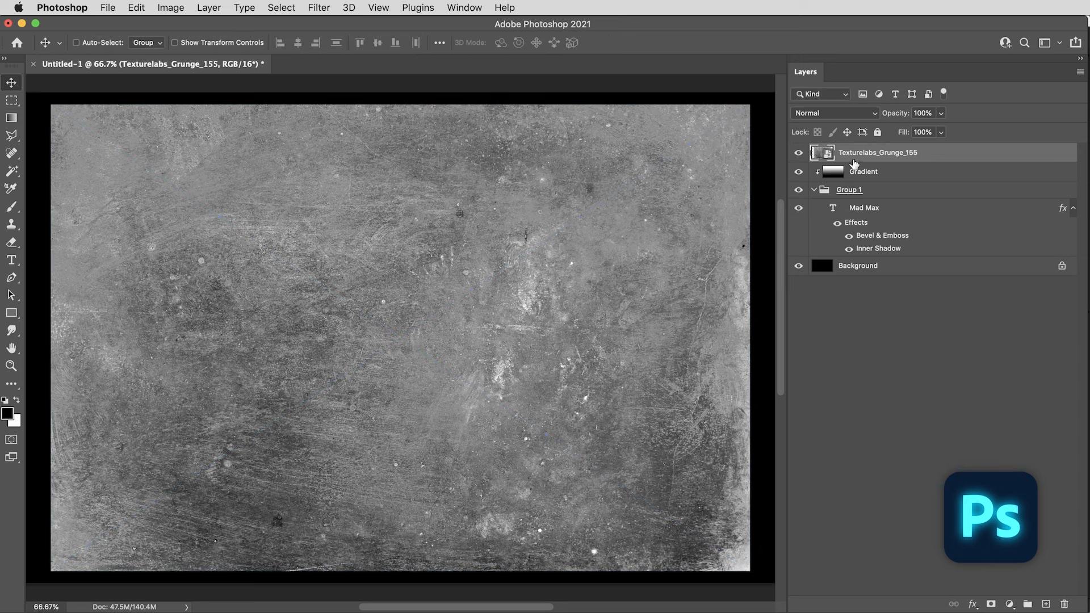
{"action": "left_click", "coordinate": [832, 163], "text": "alt"}
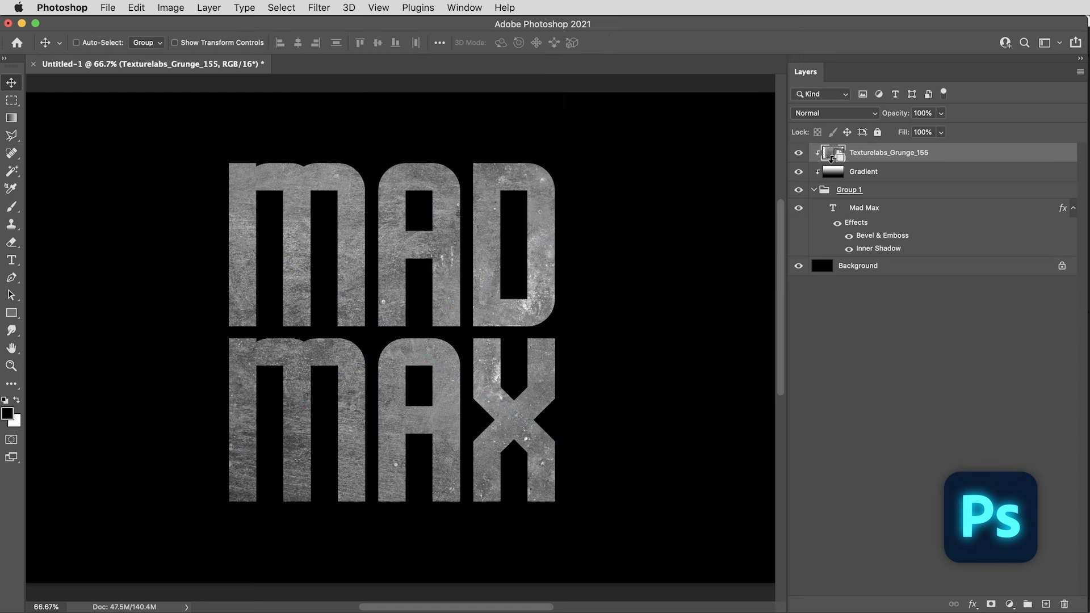
Blend the Texturelabs_Grunge_155 layer in Overlay mode and inspect the texture on the letters at 200%.
{"action": "left_click", "coordinate": [844, 112]}
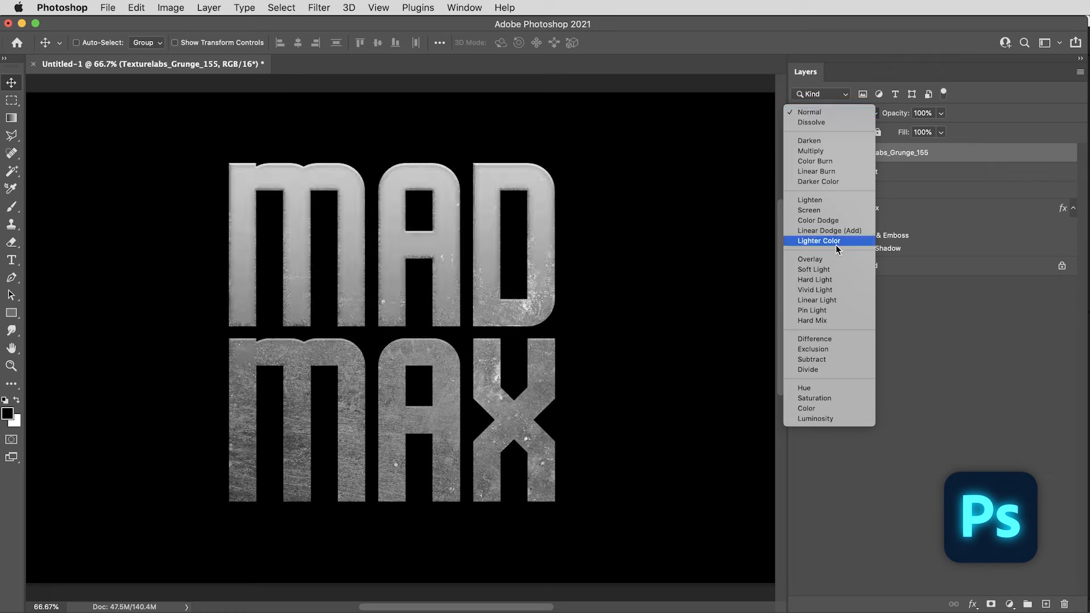
{"action": "left_click", "coordinate": [833, 263]}
{"action": "key", "text": "super+plus"}
{"action": "key", "text": "super+plus"}
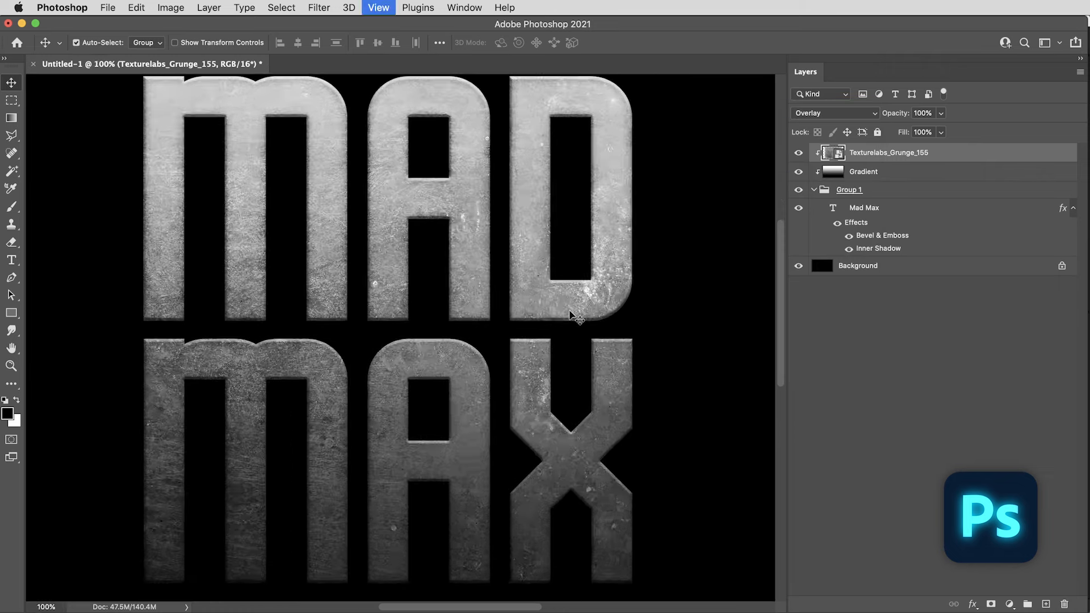
{"action": "left_click_drag", "start_coordinate": [580, 265], "coordinate": [562, 390]}
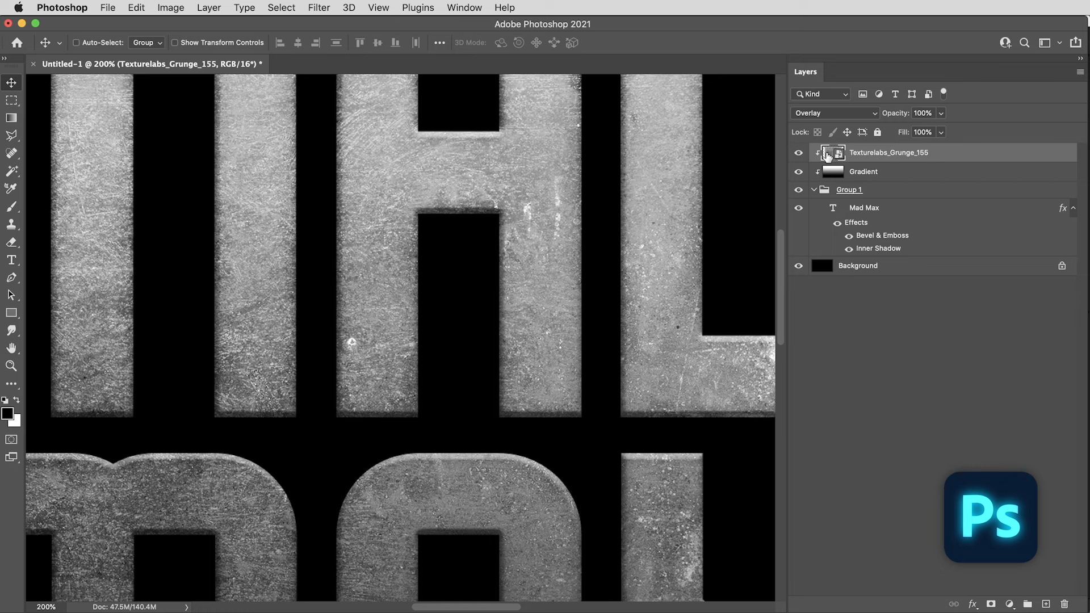
{"action": "key", "text": "super+l"}
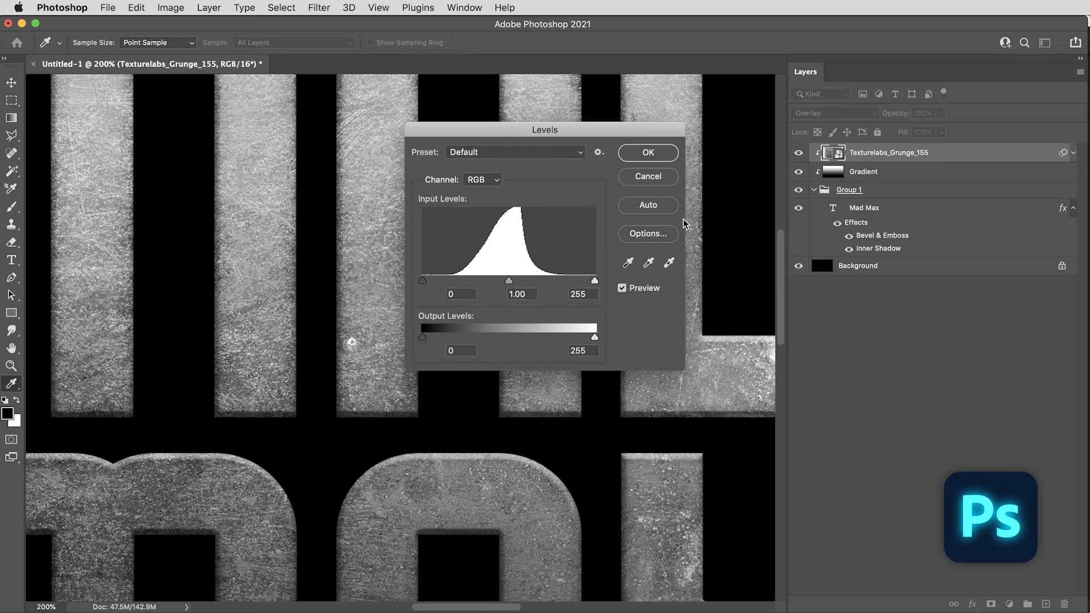
{"action": "key", "text": "Escape"}
{"action": "key", "text": "v"}
Try the Hard Light blending mode on the grunge texture and compare the letters up close with the layer hidden and shown.
{"action": "left_click", "coordinate": [860, 113]}
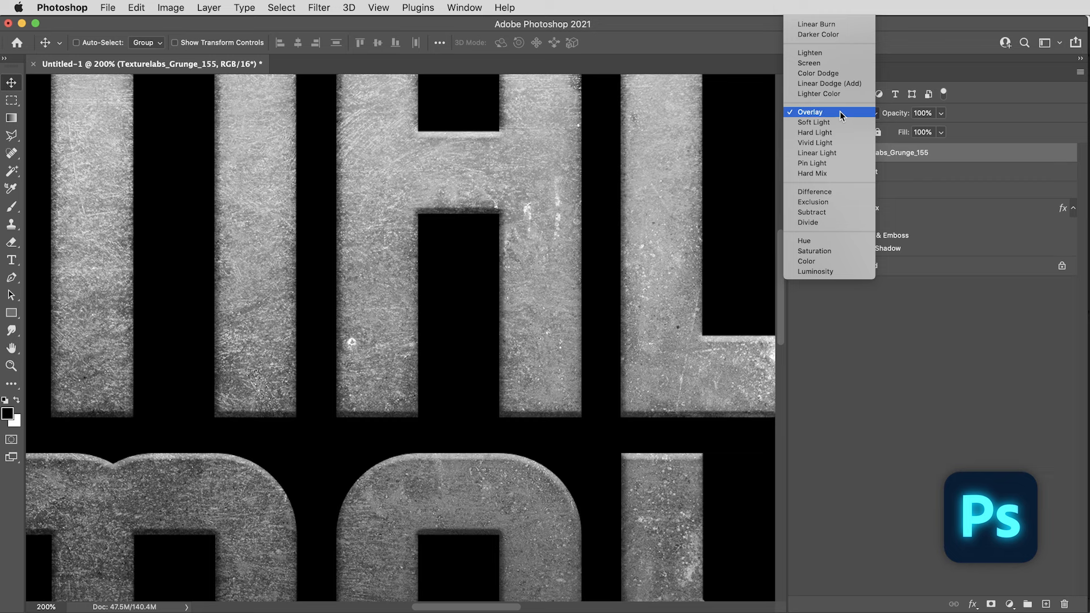
{"action": "left_click", "coordinate": [821, 136]}
{"action": "scroll", "coordinate": [574, 178], "scroll_direction": "down", "scroll_amount": 10}
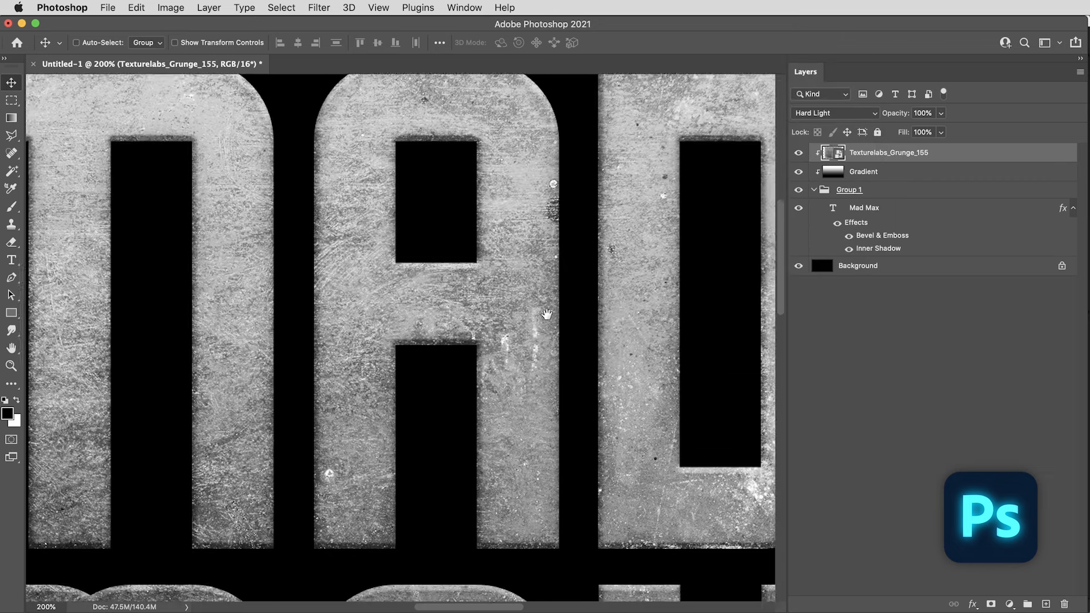
{"action": "key", "text": "super+plus"}
{"action": "key", "text": "super+plus"}
{"action": "left_click_drag", "start_coordinate": [689, 218], "coordinate": [458, 402]}
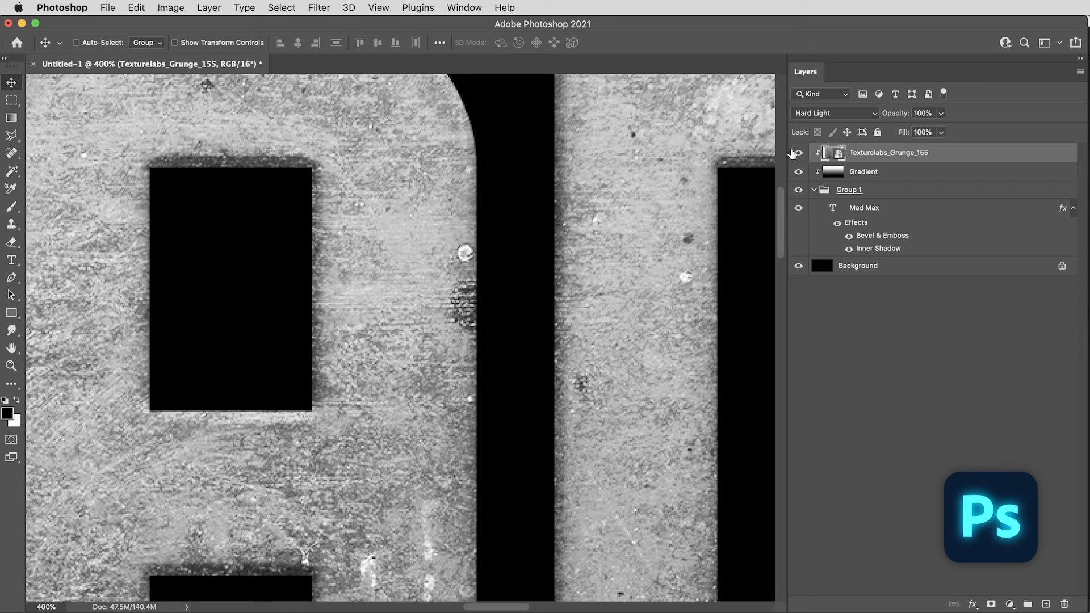
{"action": "left_click", "coordinate": [798, 153]}
{"action": "left_click", "coordinate": [799, 152]}
{"action": "key", "text": "super+0"}
Set the grunge texture layer's blending mode to Overlay and its opacity to 10%.
{"action": "left_click", "coordinate": [851, 113]}
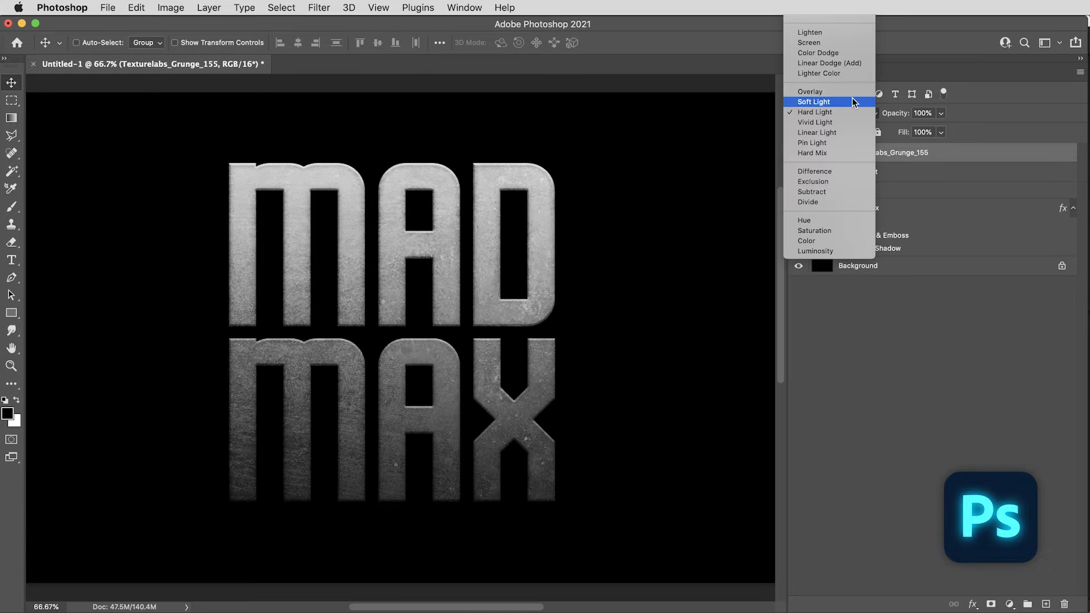
{"action": "left_click", "coordinate": [853, 94]}
{"action": "key", "text": "super+1"}
{"action": "left_click", "coordinate": [906, 113]}
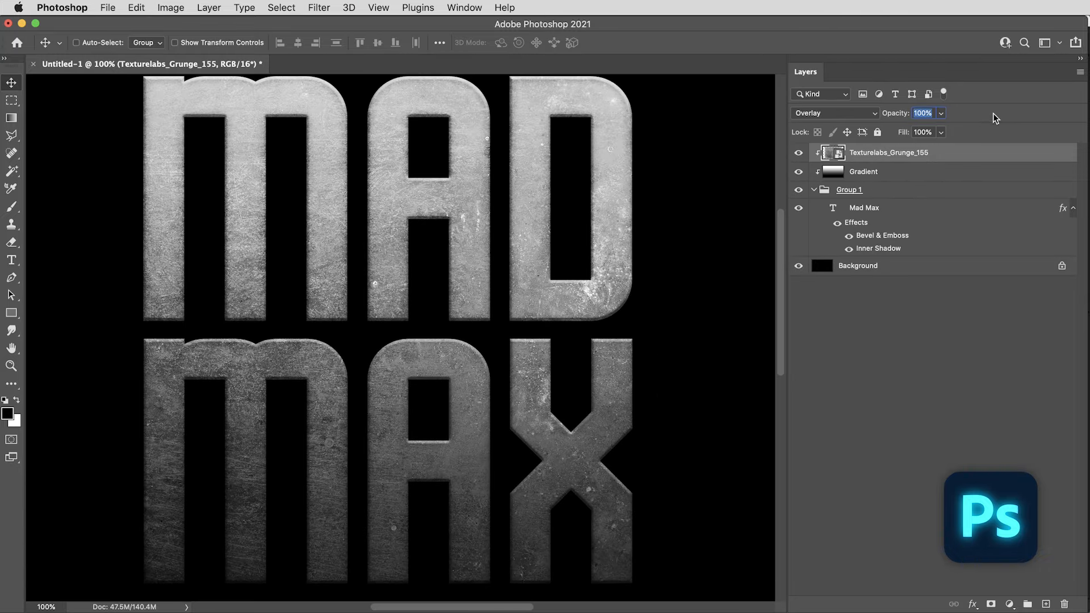
{"action": "type", "text": "10"}
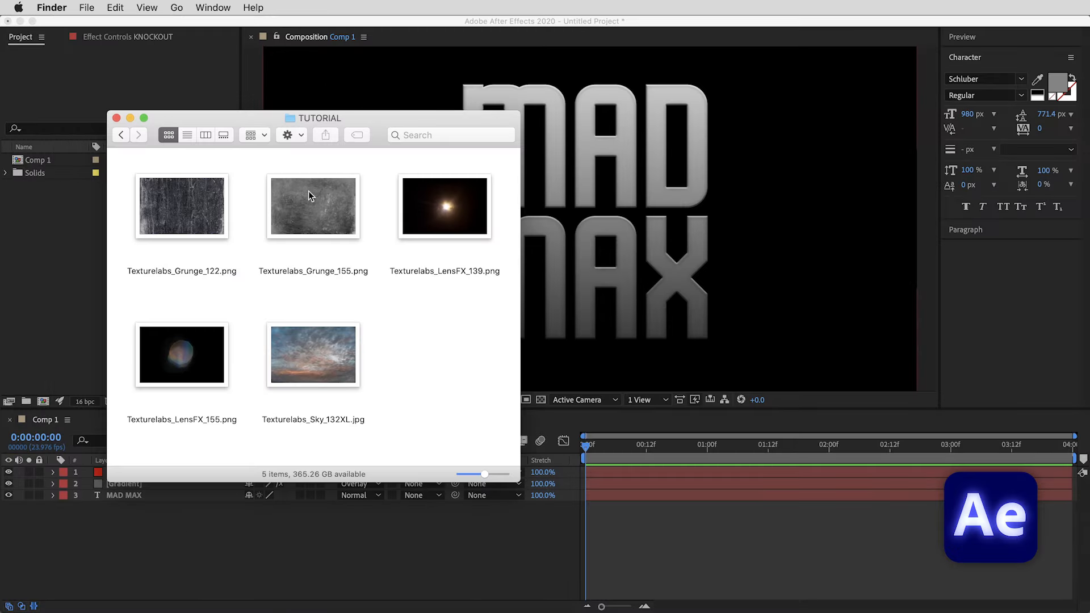
In After Effects, import Texturelabs_Grunge_155.png, add it on top of Comp 1, and scale it down to nearly the frame's width.
{"action": "left_click_drag", "start_coordinate": [308, 190], "coordinate": [69, 244]}
{"action": "left_click_drag", "start_coordinate": [59, 185], "coordinate": [143, 474]}
{"action": "key", "text": "comma"}
{"action": "left_click_drag", "start_coordinate": [254, 219], "coordinate": [436, 233]}
{"action": "key", "text": "period"}
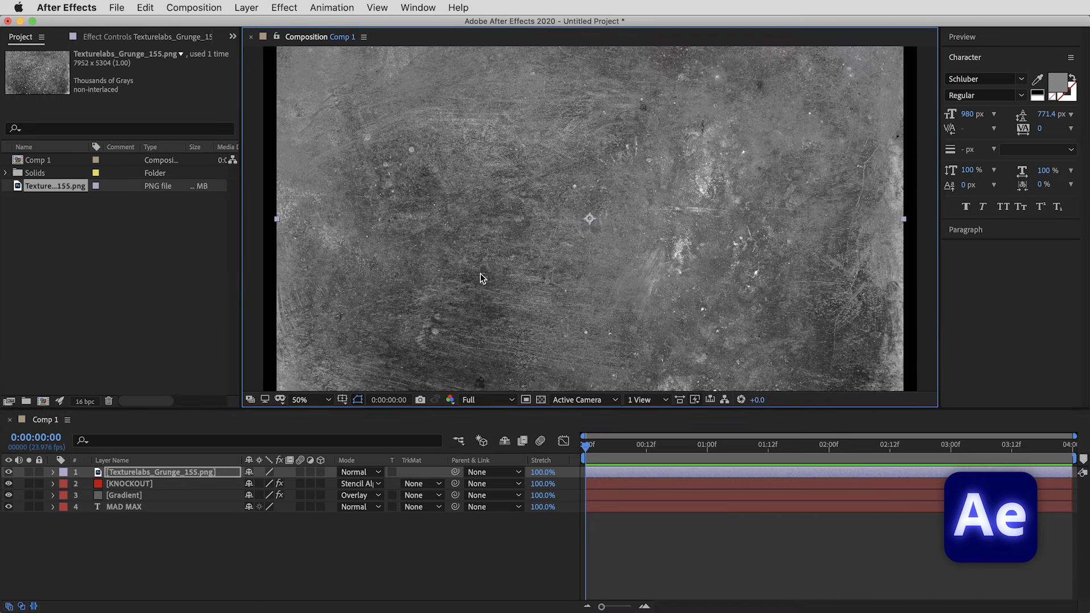
Move the grunge texture layer directly below KNOCKOUT and set its blending mode to Overlay.
{"action": "left_click", "coordinate": [164, 472]}
{"action": "left_click_drag", "start_coordinate": [164, 471], "coordinate": [169, 489]}
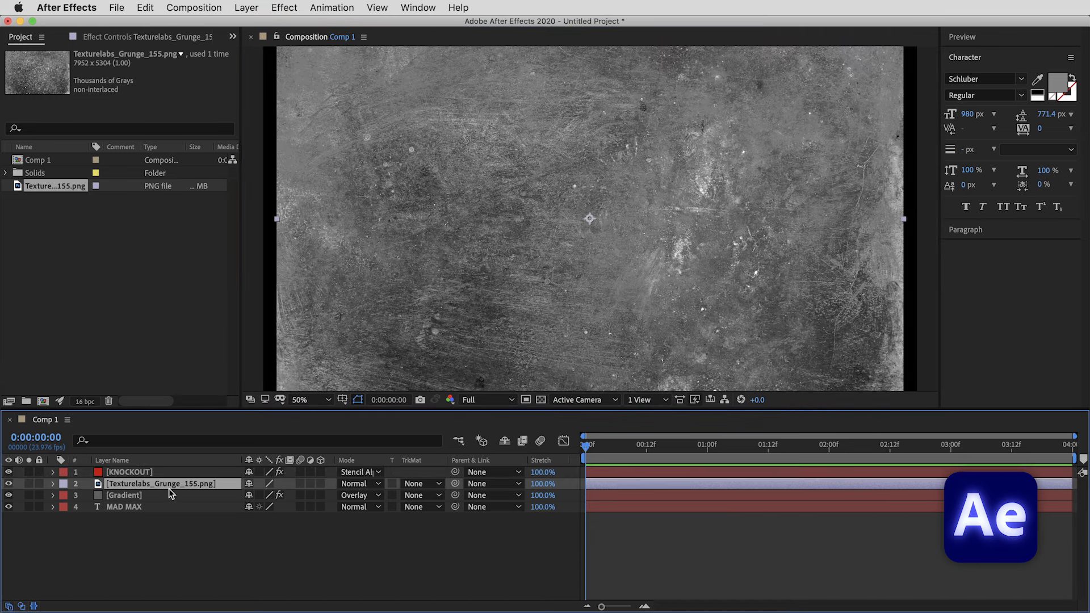
{"action": "left_click", "coordinate": [364, 489]}
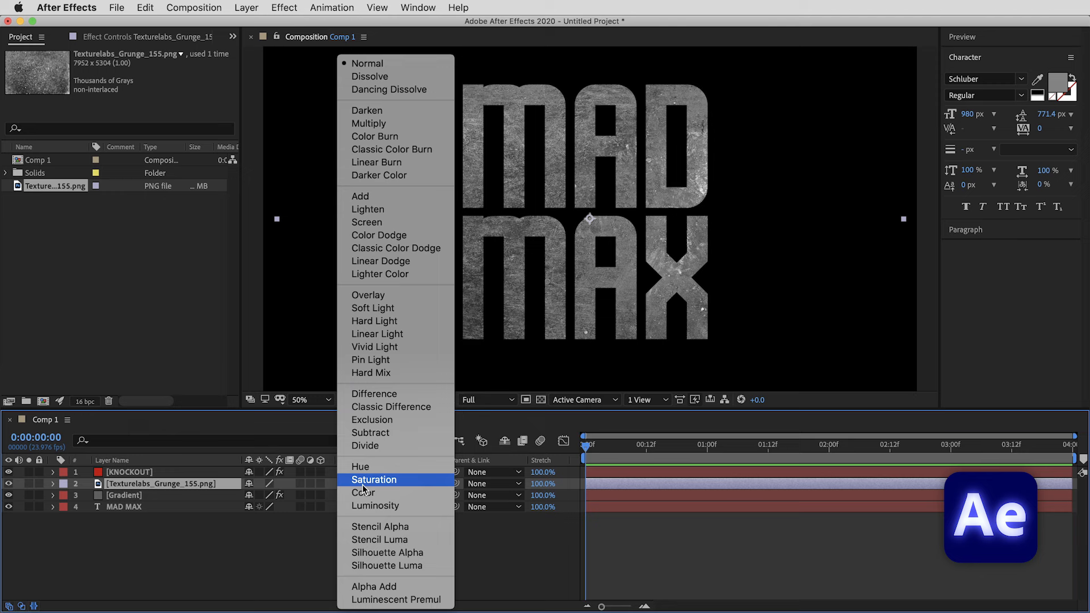
{"action": "left_click", "coordinate": [377, 295]}
Set the grunge texture layer's opacity to 10% and inspect the text up close.
{"action": "key", "text": "t"}
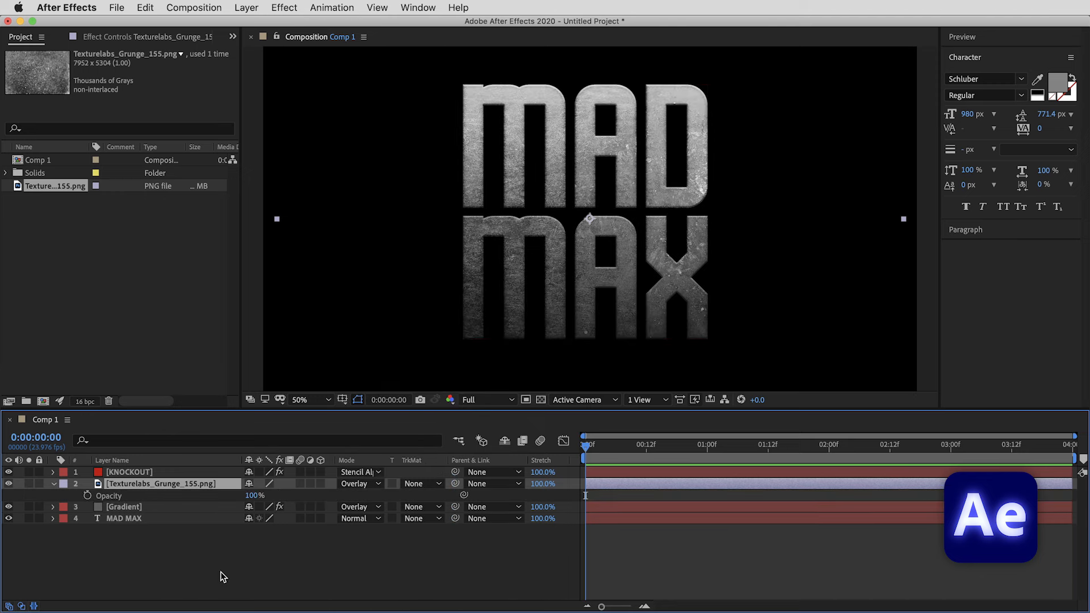
{"action": "left_click", "coordinate": [265, 498]}
{"action": "type", "text": "10"}
{"action": "key", "text": "Return"}
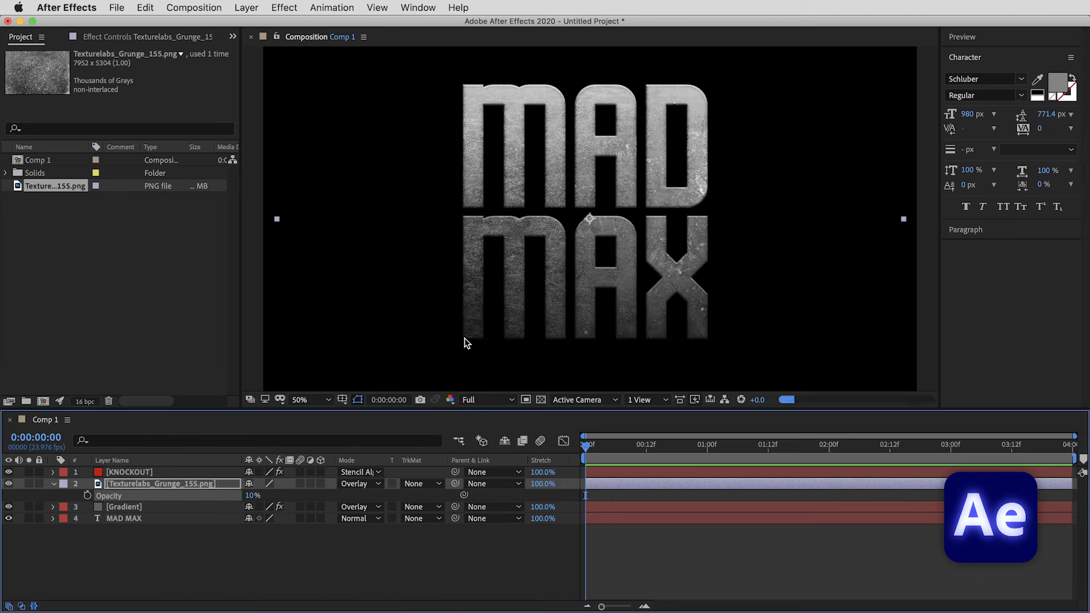
{"action": "key", "text": "period"}
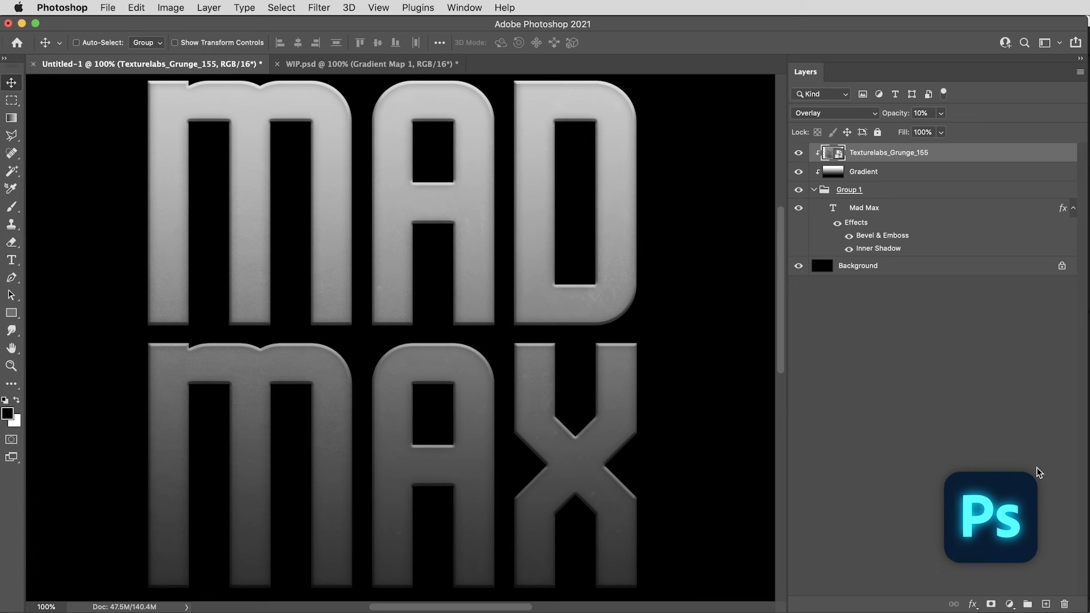
Add a Gradient Map adjustment layer above the grunge texture, clipped to the layers below, and open its gradient for editing.
{"action": "left_click", "coordinate": [1009, 604]}
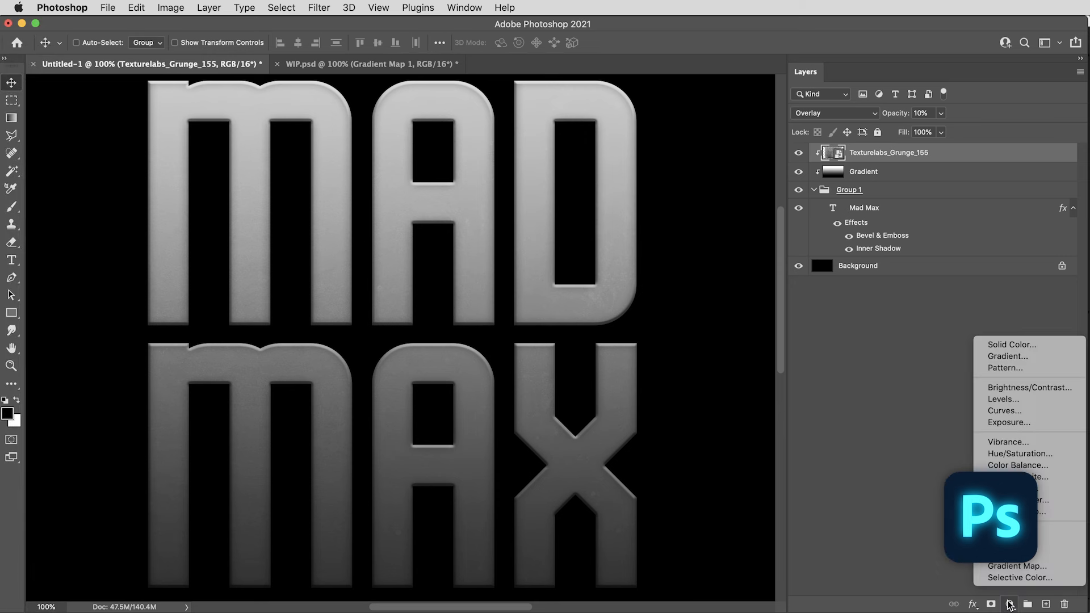
{"action": "left_click", "coordinate": [1017, 566]}
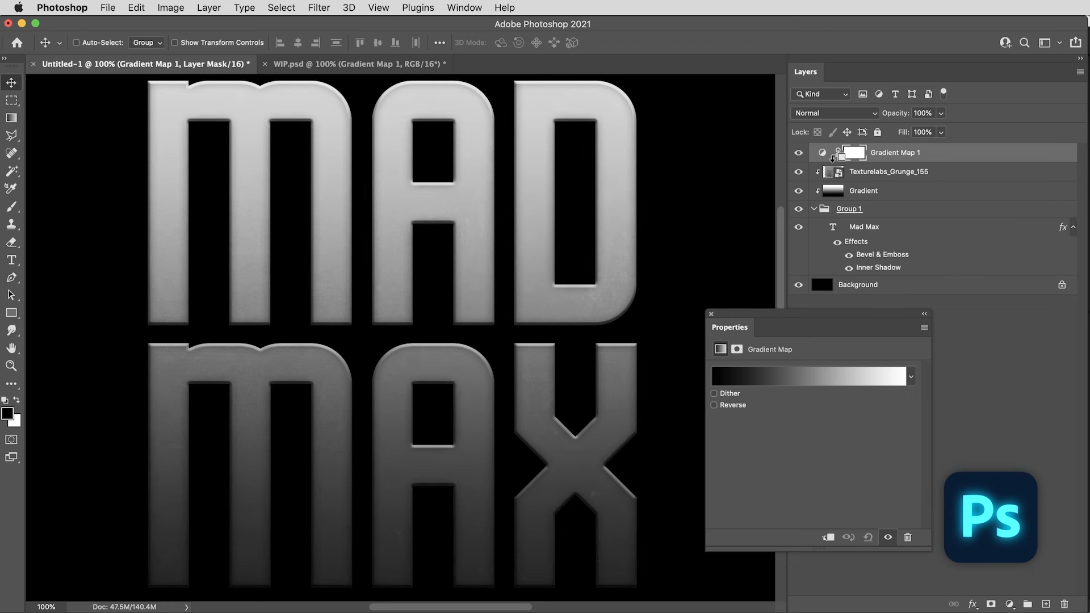
{"action": "left_click", "coordinate": [833, 159], "text": "alt"}
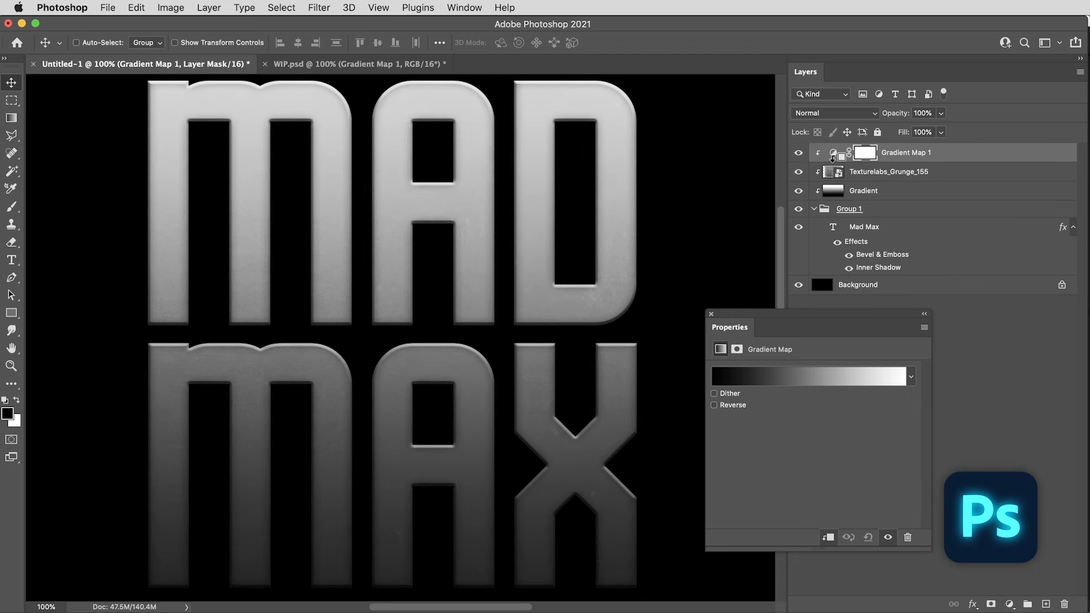
{"action": "left_click", "coordinate": [776, 378]}
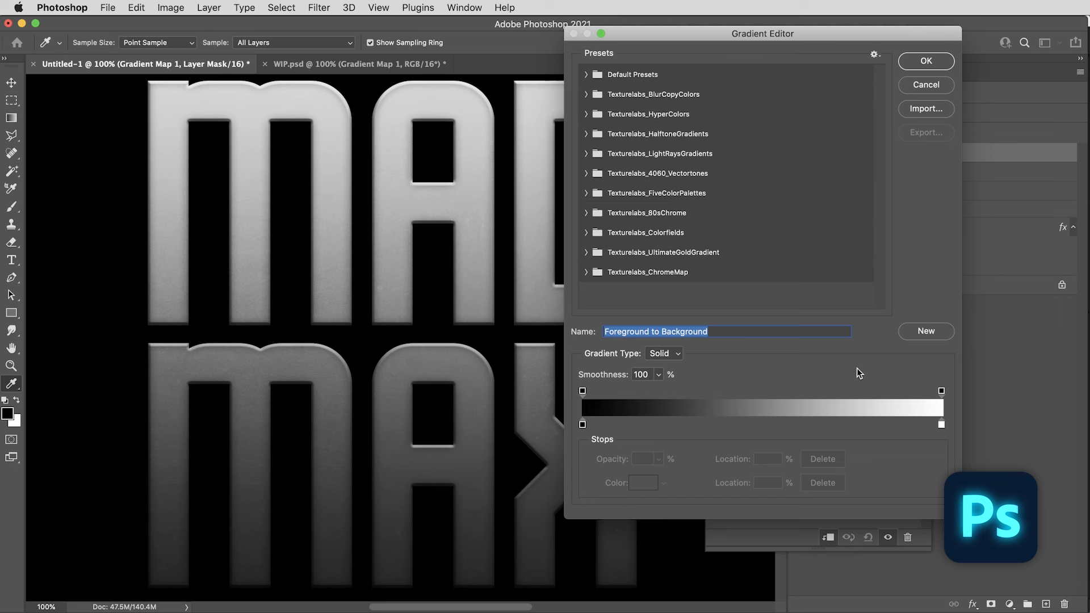
Build an alternating gradient with white ends, black stops at 32% and about 79%, and white stops near the middle and at 62%.
{"action": "left_click_drag", "start_coordinate": [582, 424], "coordinate": [726, 426]}
{"action": "left_click", "coordinate": [941, 424]}
{"action": "left_click_drag", "start_coordinate": [941, 425], "coordinate": [582, 426]}
{"action": "left_click_drag", "start_coordinate": [726, 425], "coordinate": [695, 426]}
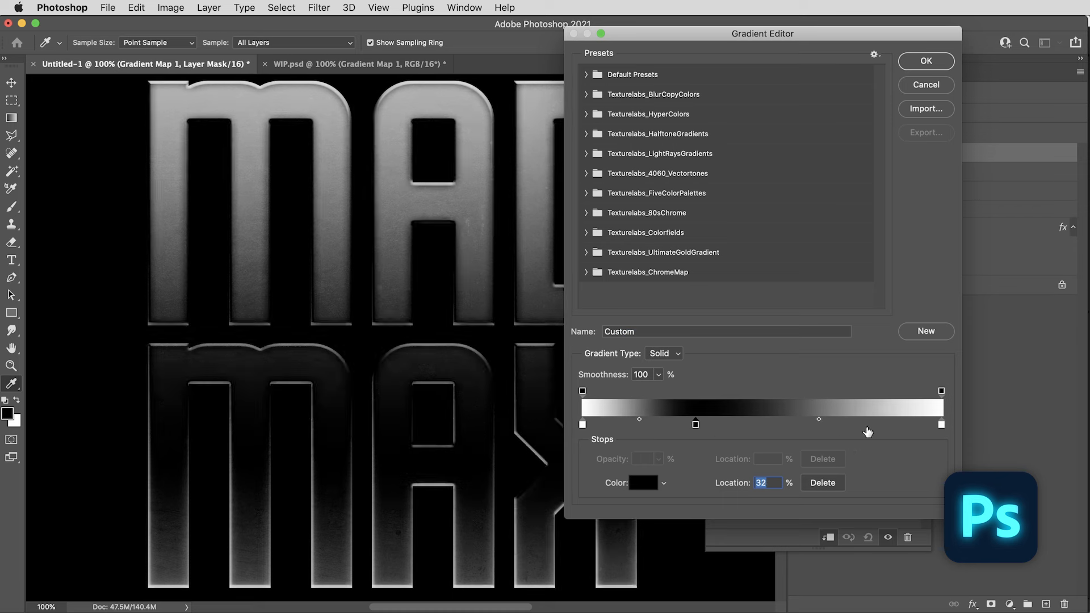
{"action": "left_click", "coordinate": [867, 428]}
{"action": "left_click_drag", "start_coordinate": [941, 425], "coordinate": [755, 425]}
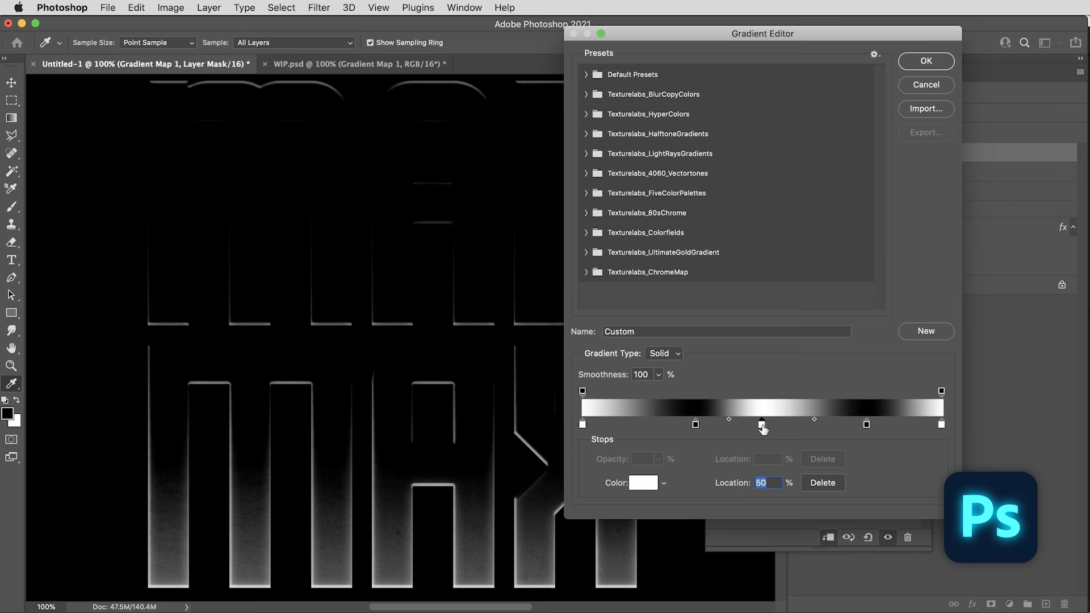
{"action": "left_click", "coordinate": [803, 429]}
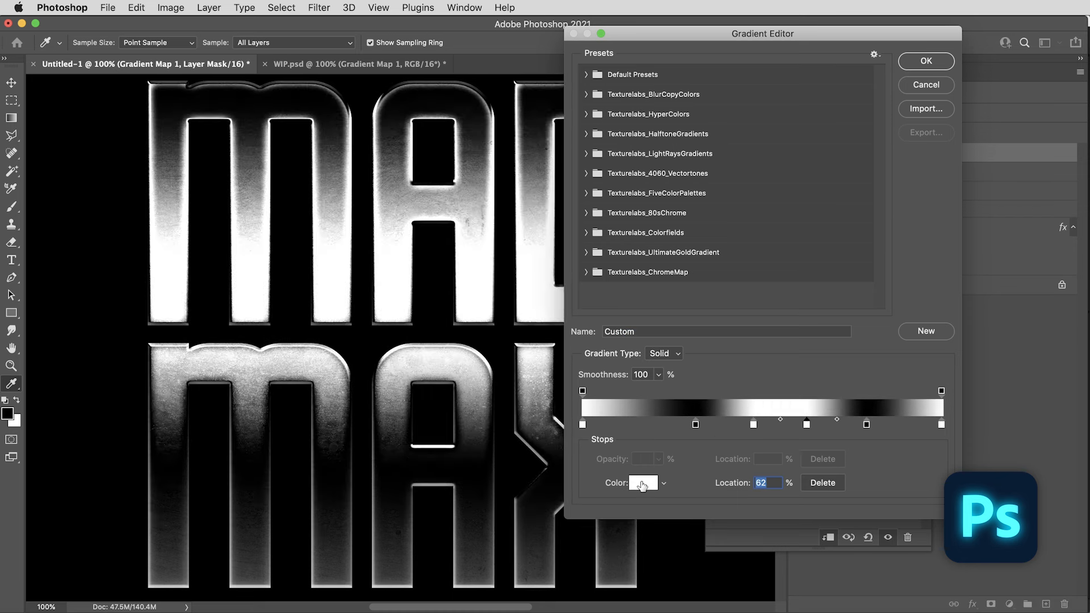
Recolor the gradient stop at 62% to the muted blue-gray 748790.
{"action": "double_click", "coordinate": [805, 426]}
{"action": "left_click", "coordinate": [577, 287]}
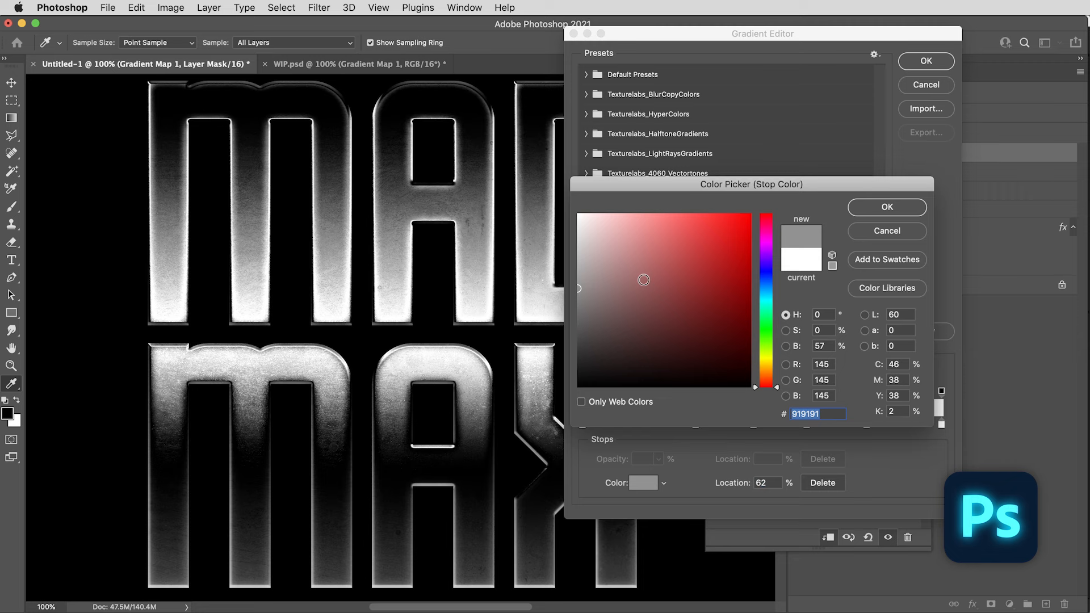
{"action": "left_click", "coordinate": [767, 290]}
{"action": "left_click_drag", "start_coordinate": [609, 288], "coordinate": [611, 287]}
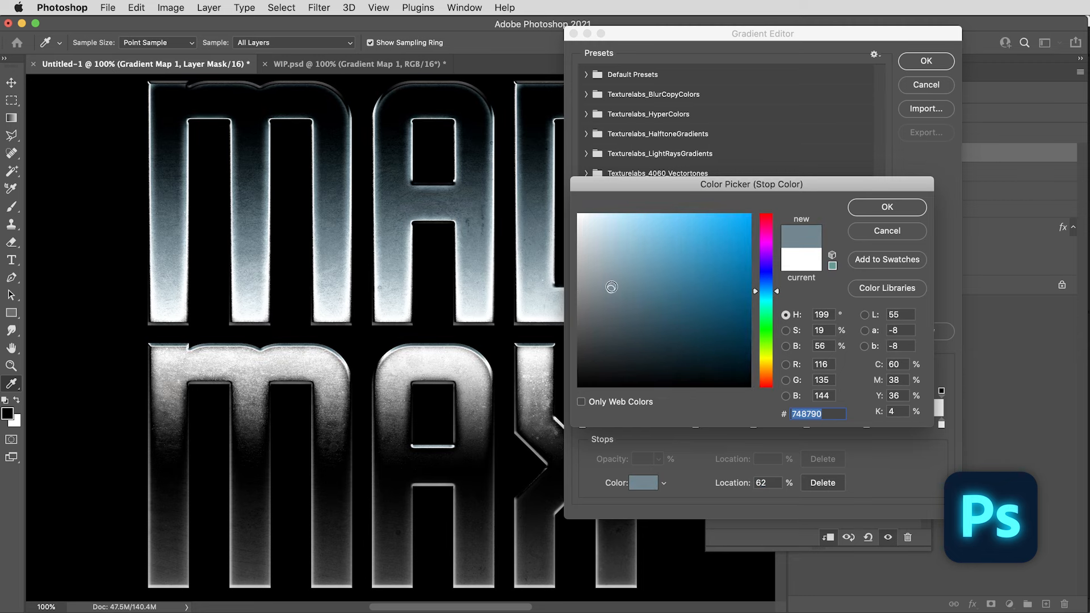
{"action": "left_click", "coordinate": [883, 209]}
Add a blue-gray stop at 87% and a black stop at 94%, and shift the neighbouring black stop slightly toward the shadows.
{"action": "left_click", "coordinate": [893, 425]}
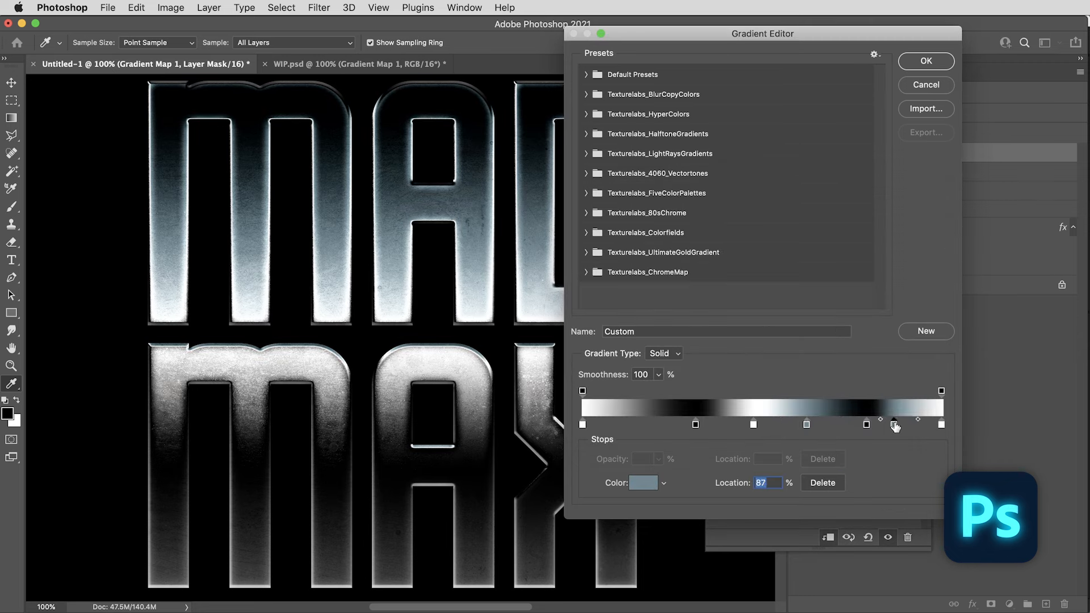
{"action": "left_click_drag", "start_coordinate": [865, 425], "coordinate": [859, 425]}
{"action": "left_click", "coordinate": [921, 425]}
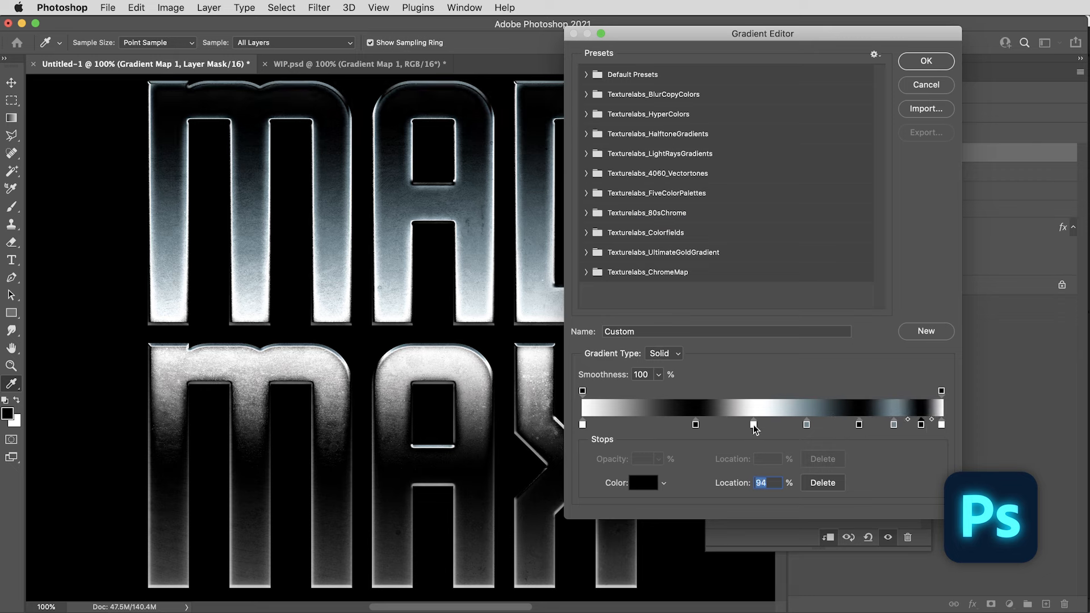
Add a dark gray stop at 14% and position the adjacent black stop at 32%.
{"action": "left_click_drag", "start_coordinate": [754, 425], "coordinate": [633, 426]}
{"action": "left_click", "coordinate": [644, 483]}
{"action": "left_click_drag", "start_coordinate": [597, 345], "coordinate": [616, 309]}
{"action": "left_click", "coordinate": [883, 209]}
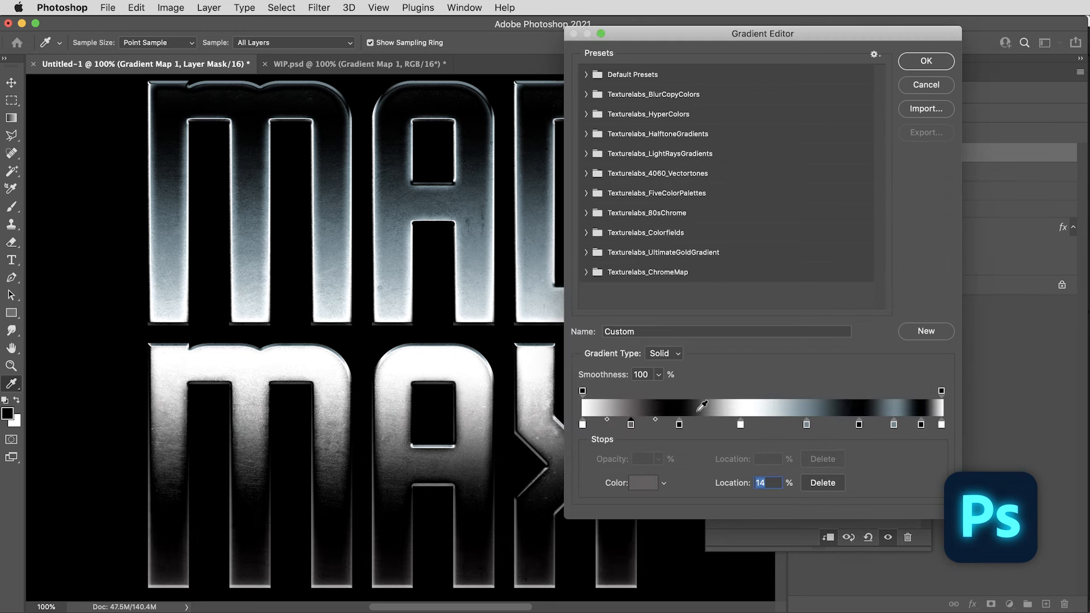
{"action": "left_click_drag", "start_coordinate": [680, 425], "coordinate": [699, 425]}
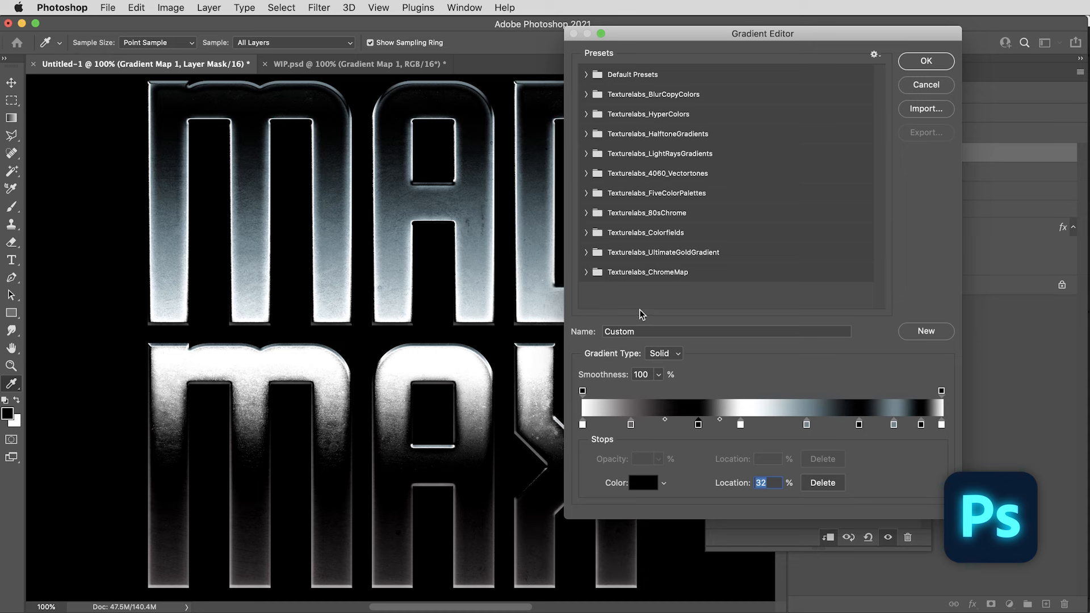
Apply the Texturelabs_ChromeMap gradient preset to the gradient map and close its properties.
{"action": "left_click", "coordinate": [587, 272]}
{"action": "left_click", "coordinate": [604, 293]}
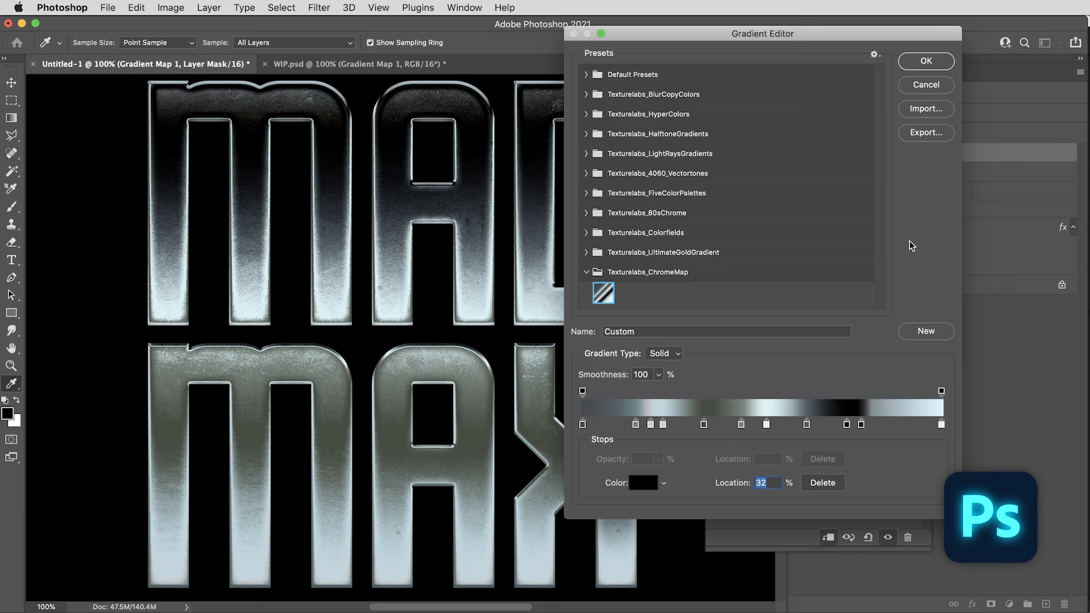
{"action": "left_click", "coordinate": [925, 64]}
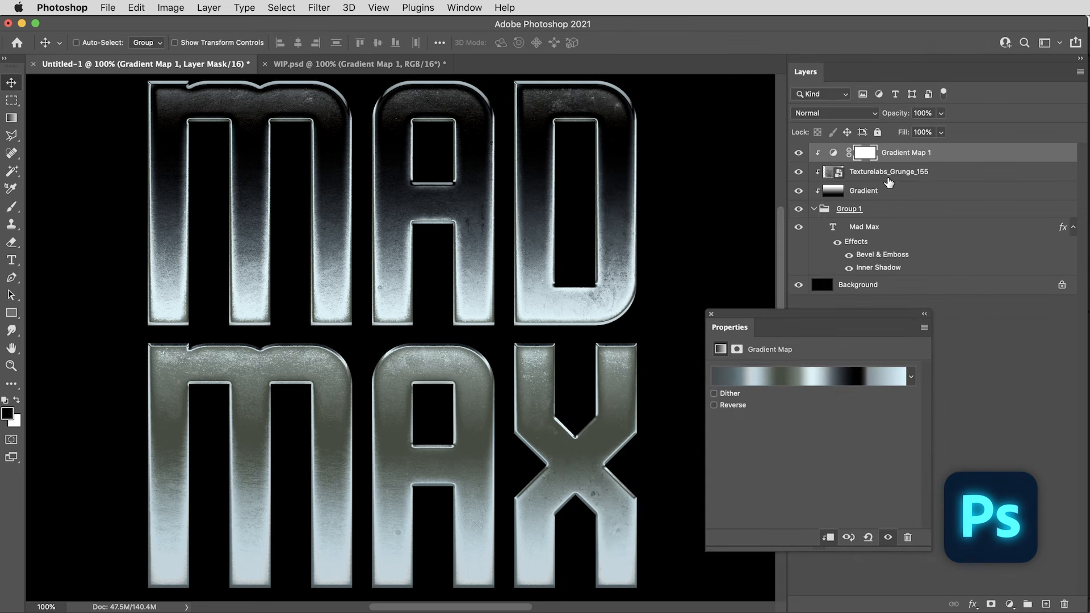
{"action": "left_click", "coordinate": [711, 314]}
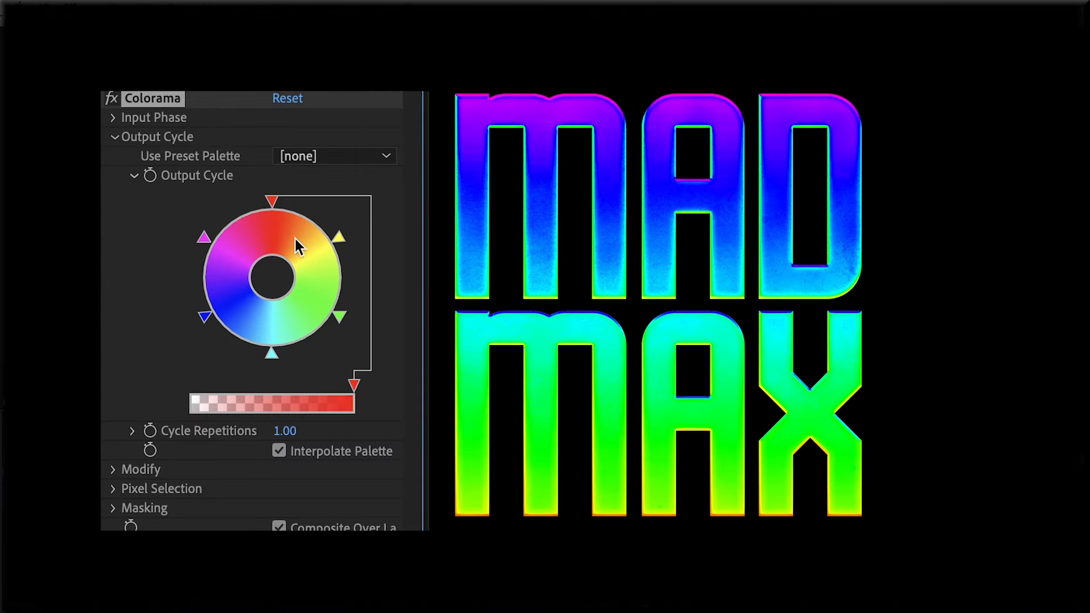
Try rearranging the blue, magenta and red color stops on the Output Cycle wheel of After Effects' Colorama effect.
{"action": "left_click_drag", "start_coordinate": [209, 319], "coordinate": [222, 338]}
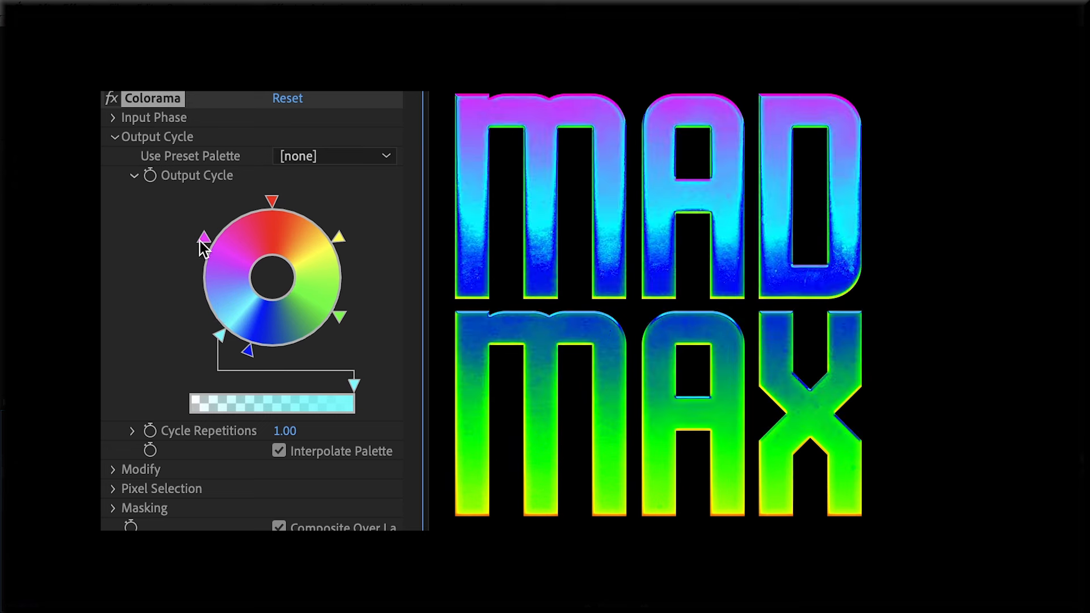
{"action": "left_click_drag", "start_coordinate": [203, 237], "coordinate": [199, 306]}
{"action": "left_click_drag", "start_coordinate": [272, 203], "coordinate": [299, 214]}
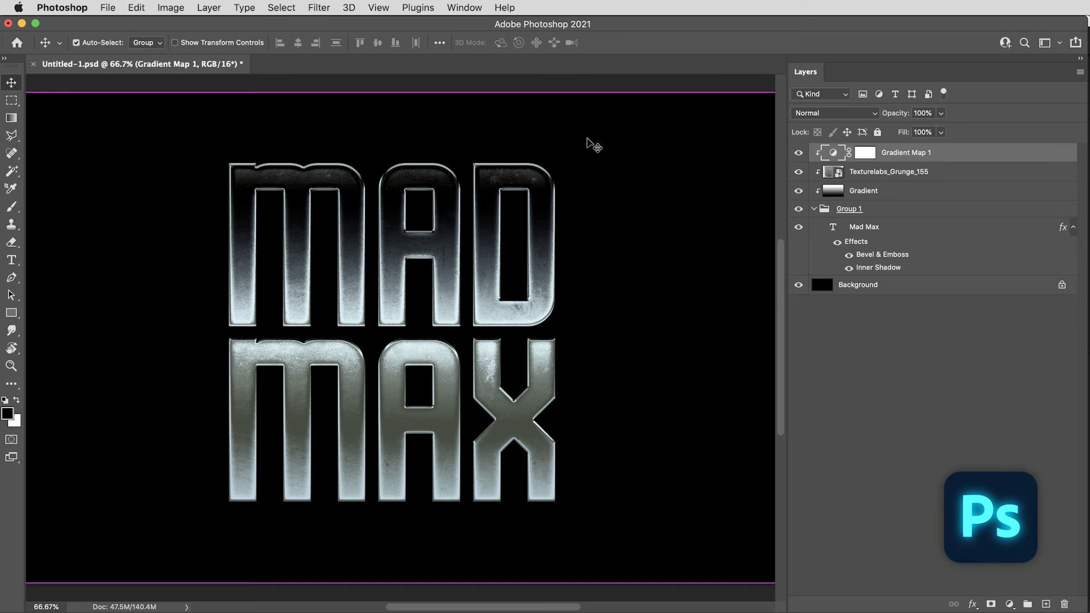
In Photoshop, create a 600 x 600 px, 16-bit RGB document with a black background and copy the Gradient Map 1 layer into it.
{"action": "key", "text": "super+n"}
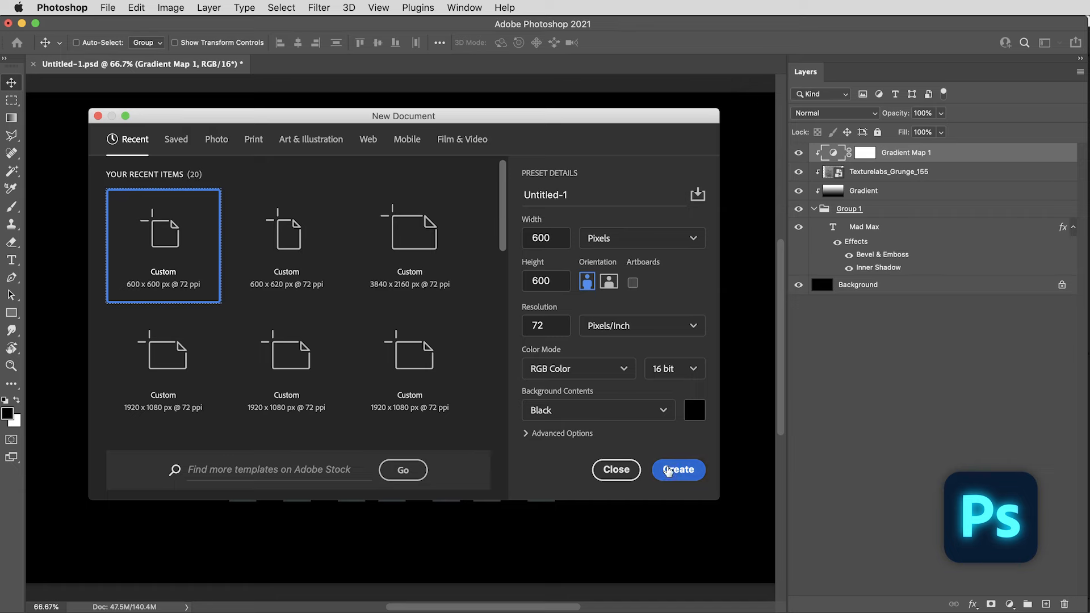
{"action": "left_click", "coordinate": [677, 470]}
{"action": "left_click", "coordinate": [230, 66]}
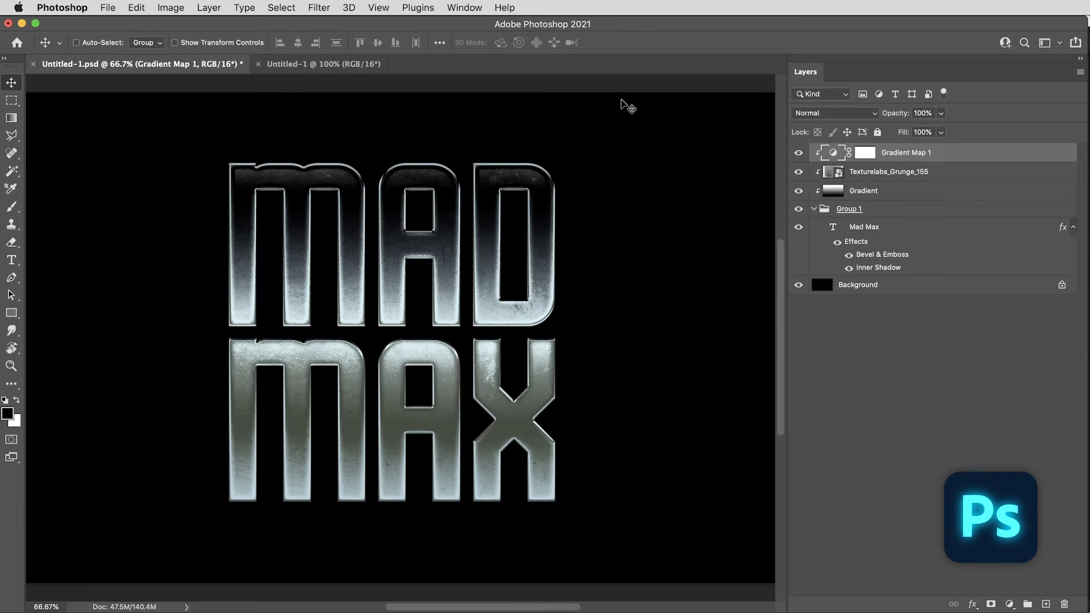
{"action": "left_click_drag", "start_coordinate": [851, 162], "coordinate": [414, 311]}
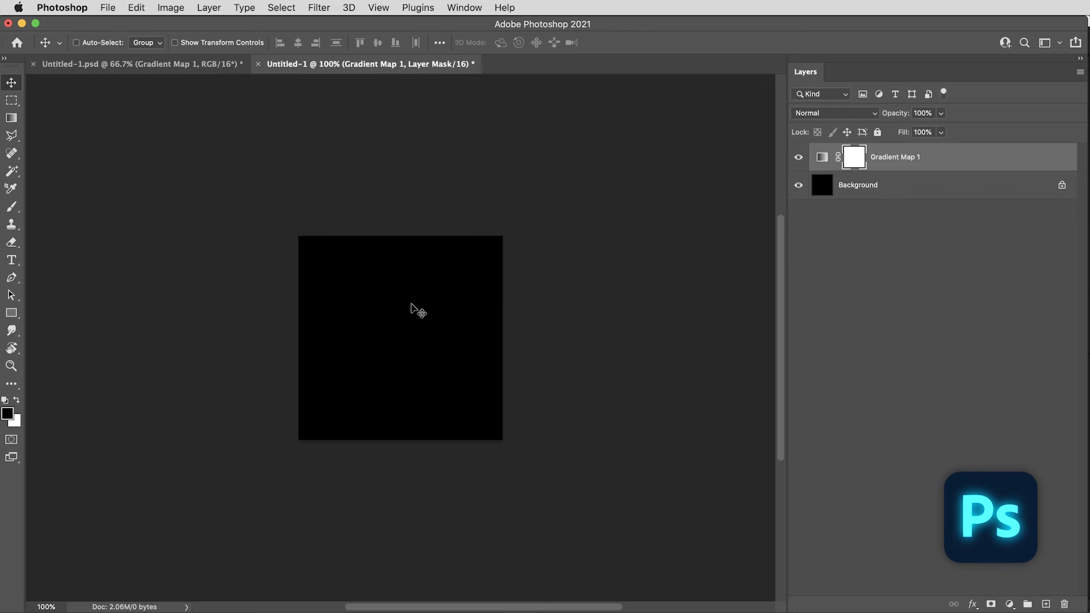
Export the gradient map as a CUBE color lookup table with 32 grid points, saved as GrungyChrome in the TUTORIAL folder.
{"action": "left_click", "coordinate": [107, 8]}
{"action": "mouse_move", "coordinate": [181, 210]}
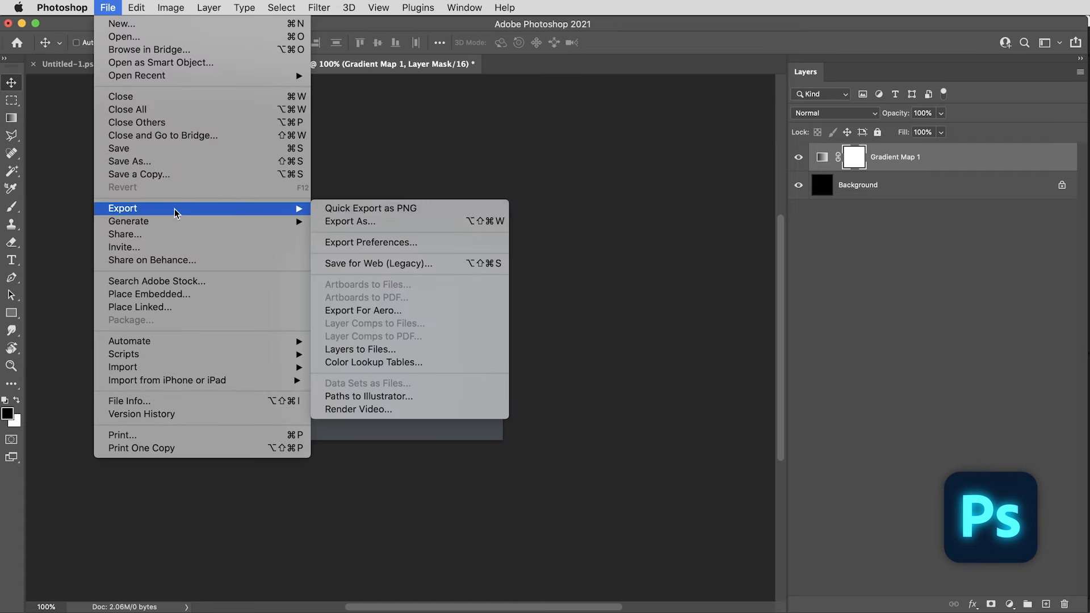
{"action": "left_click", "coordinate": [431, 362]}
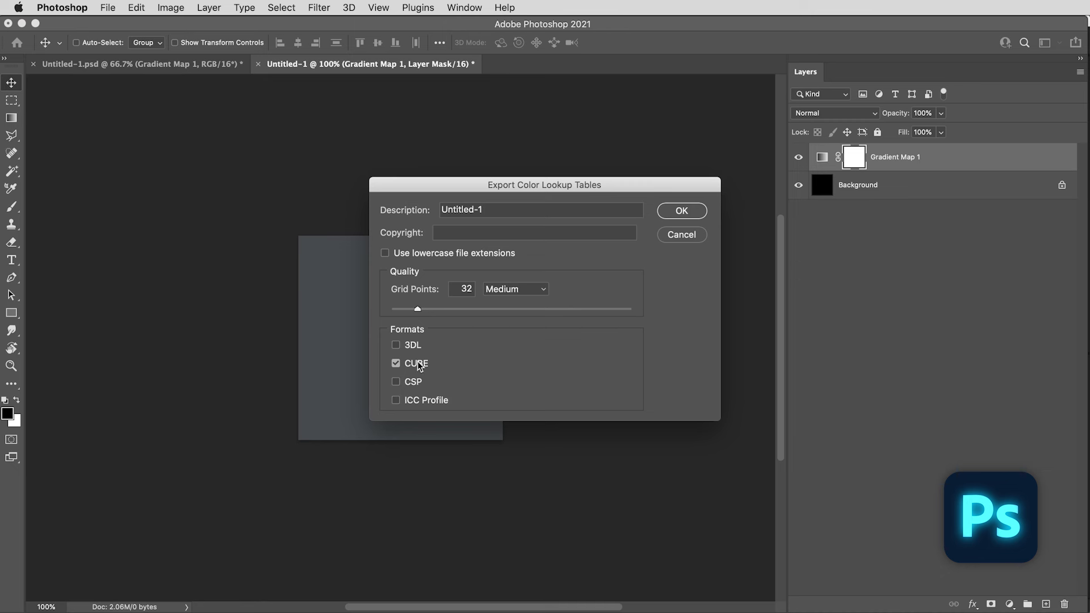
{"action": "left_click", "coordinate": [682, 212]}
{"action": "left_click_drag", "start_coordinate": [514, 105], "coordinate": [462, 103]}
{"action": "type", "text": "Grungy"}
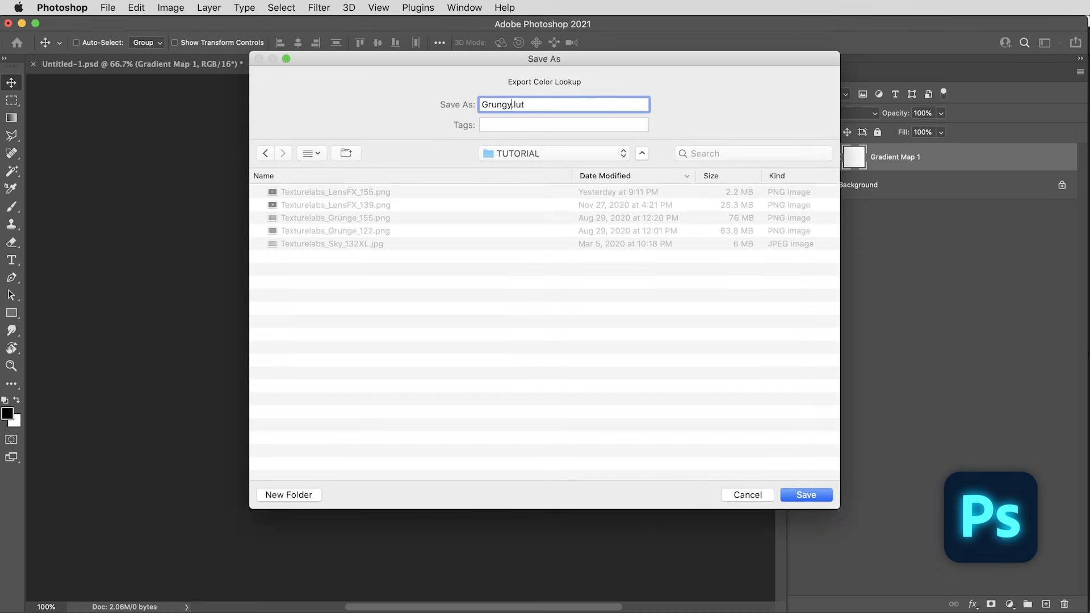
{"action": "type", "text": "Chrome"}
{"action": "key", "text": "Return"}
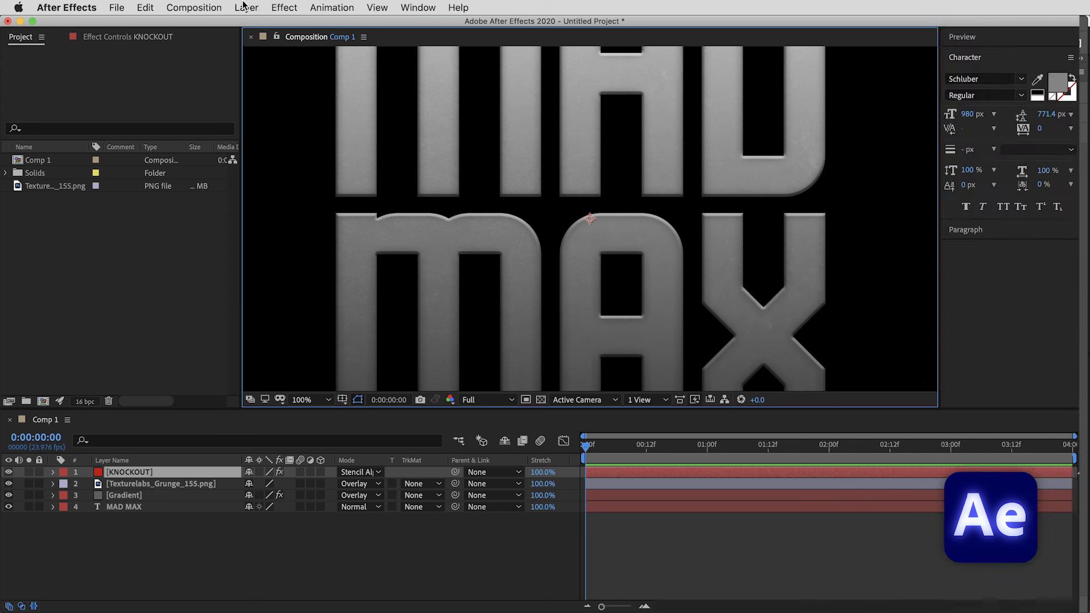
In After Effects, add a new adjustment layer at the top of Comp 1.
{"action": "left_click", "coordinate": [246, 7]}
{"action": "mouse_move", "coordinate": [255, 24]}
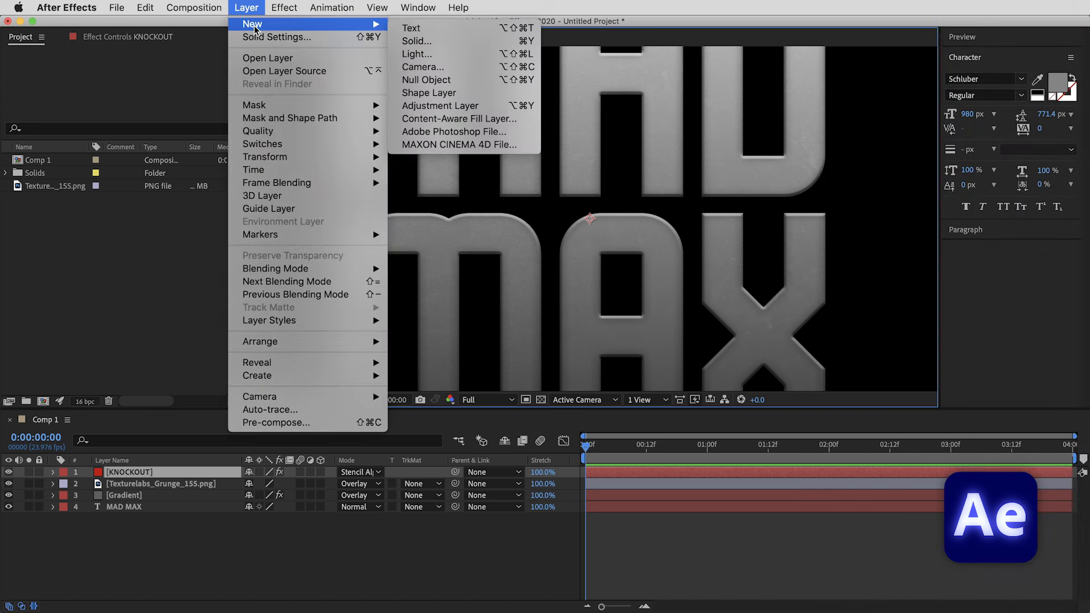
{"action": "left_click", "coordinate": [502, 106]}
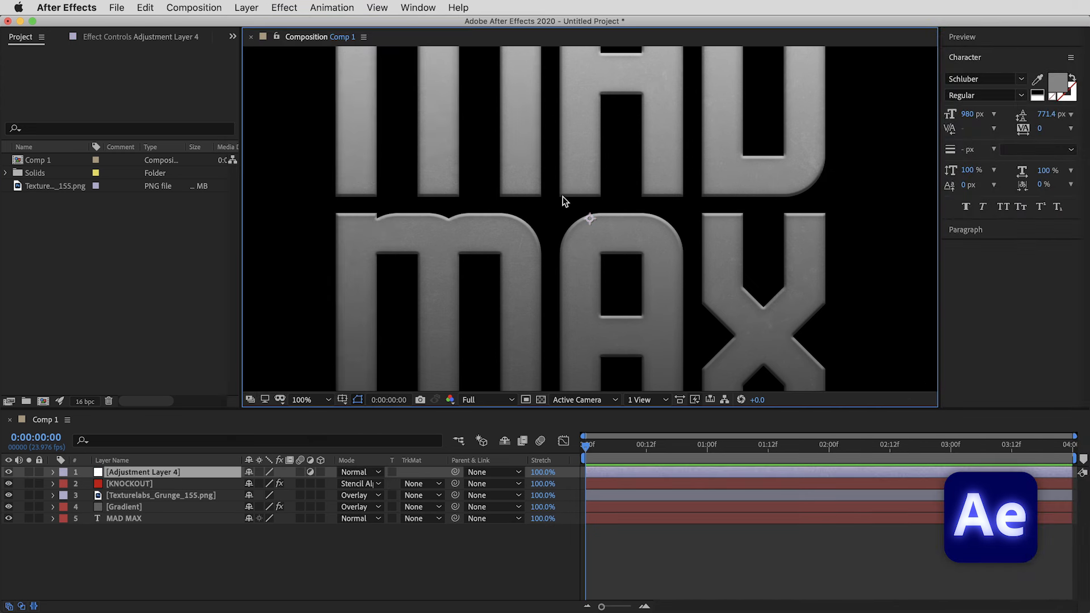
Apply the Apply Color LUT effect to the adjustment layer using GrungyChrome.CUBE and view the whole composition.
{"action": "left_click", "coordinate": [287, 9]}
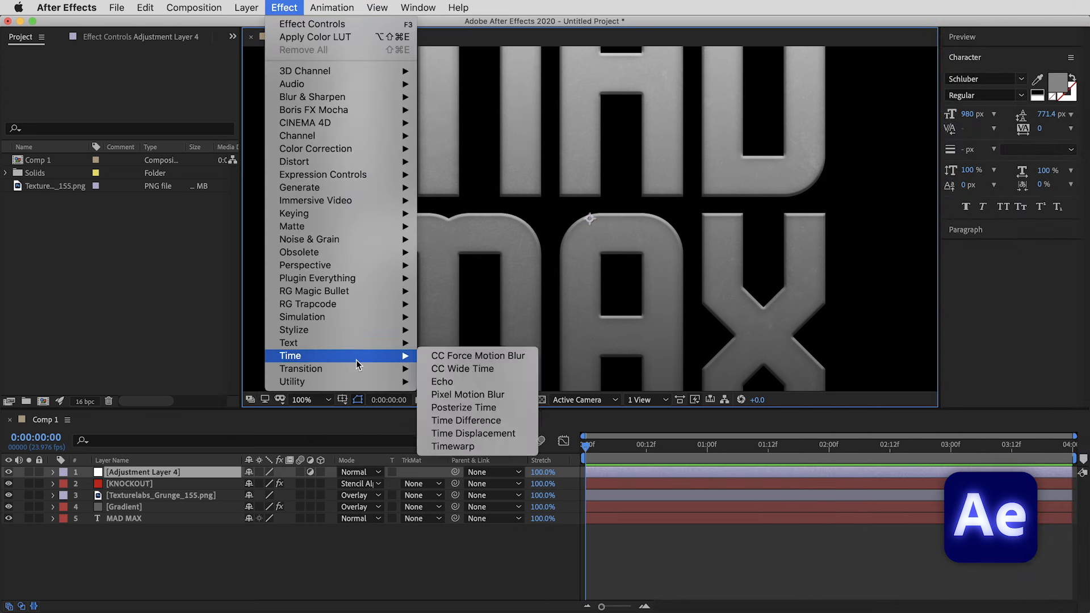
{"action": "mouse_move", "coordinate": [366, 381]}
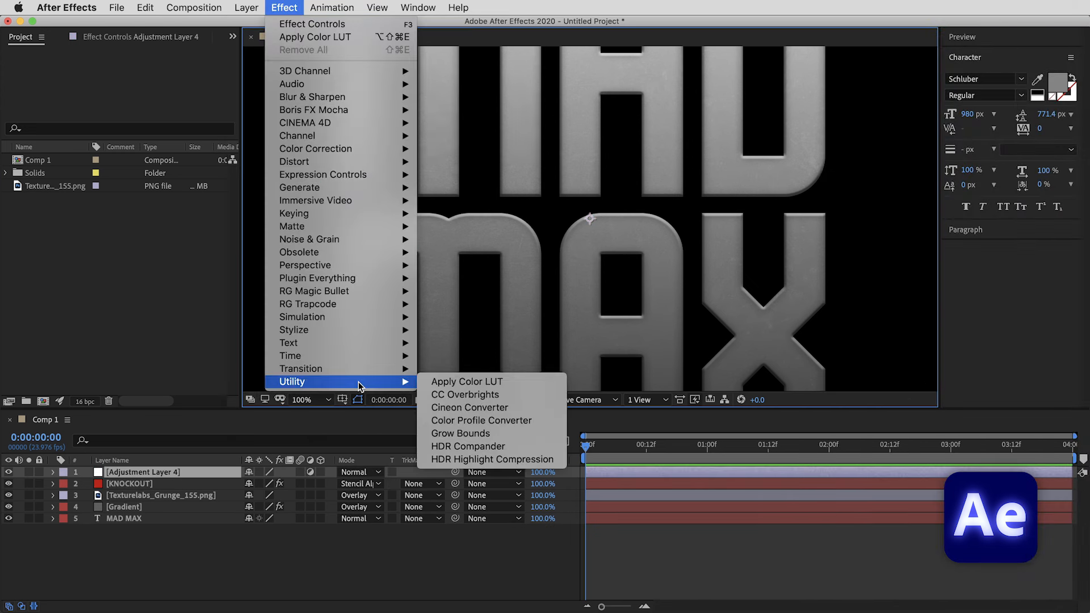
{"action": "left_click", "coordinate": [518, 381]}
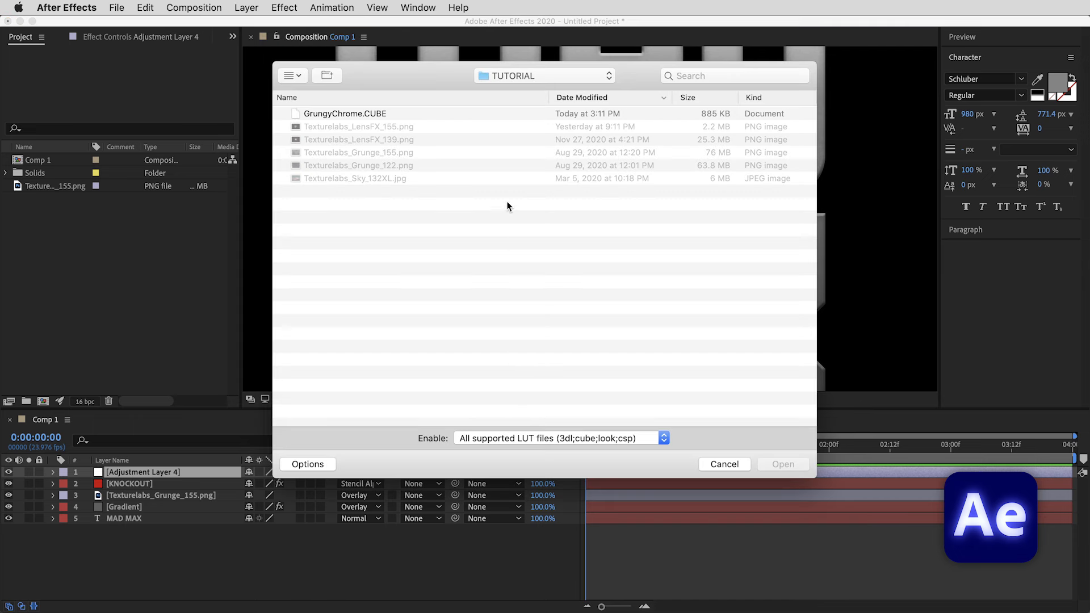
{"action": "double_click", "coordinate": [344, 113]}
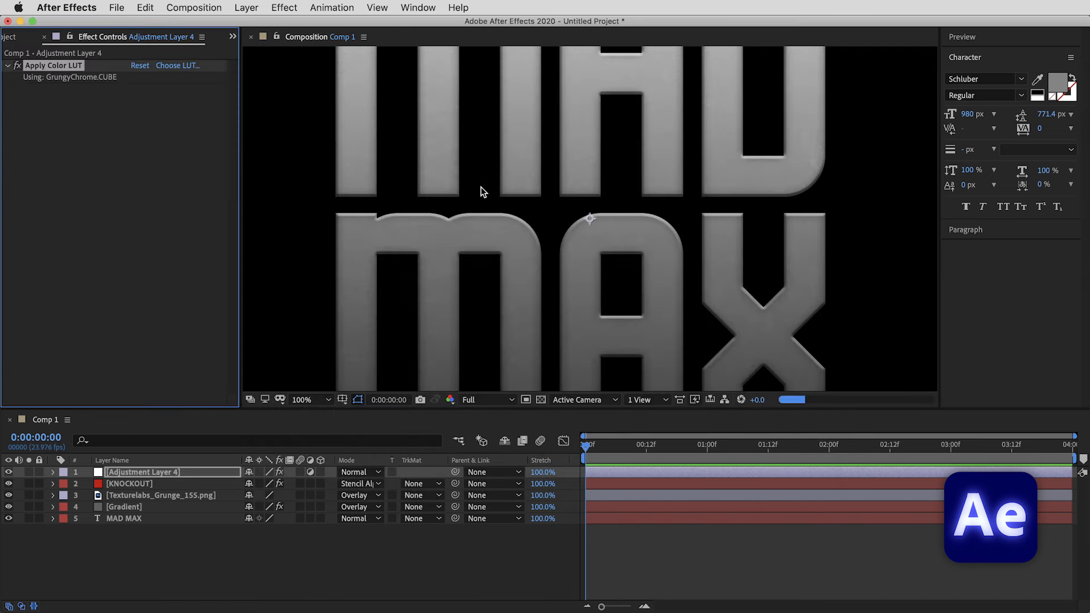
{"action": "key", "text": "comma"}
{"action": "key", "text": "comma"}
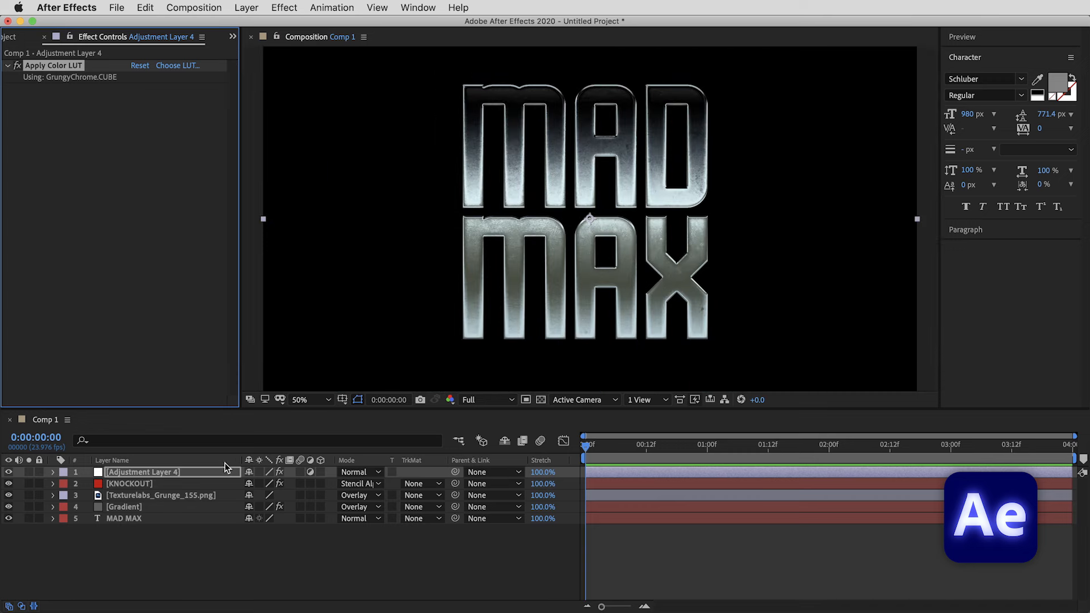
Rename the adjustment layer as Gradient Map and move it directly below KNOCKOUT.
{"action": "key", "text": "e"}
{"action": "left_click", "coordinate": [131, 468]}
{"action": "key", "text": "Return"}
{"action": "type", "text": "Gra"}
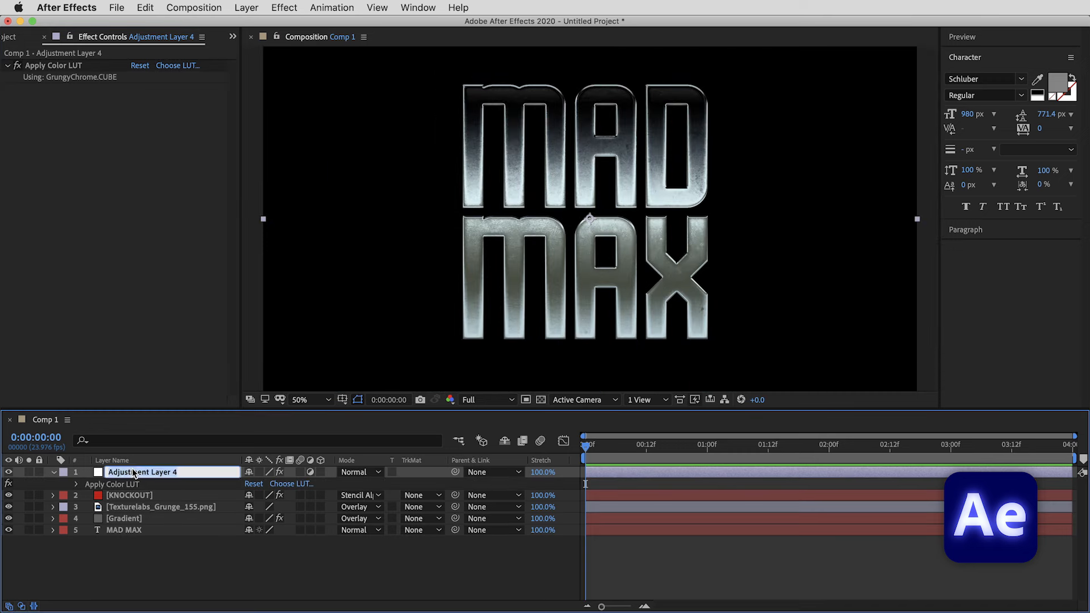
{"action": "type", "text": "dient Map"}
{"action": "key", "text": "Return"}
{"action": "left_click_drag", "start_coordinate": [163, 485], "coordinate": [165, 499]}
Inspect the Compositing Options of the Apply Color LUT effect on the Gradient Map layer.
{"action": "left_click", "coordinate": [76, 497]}
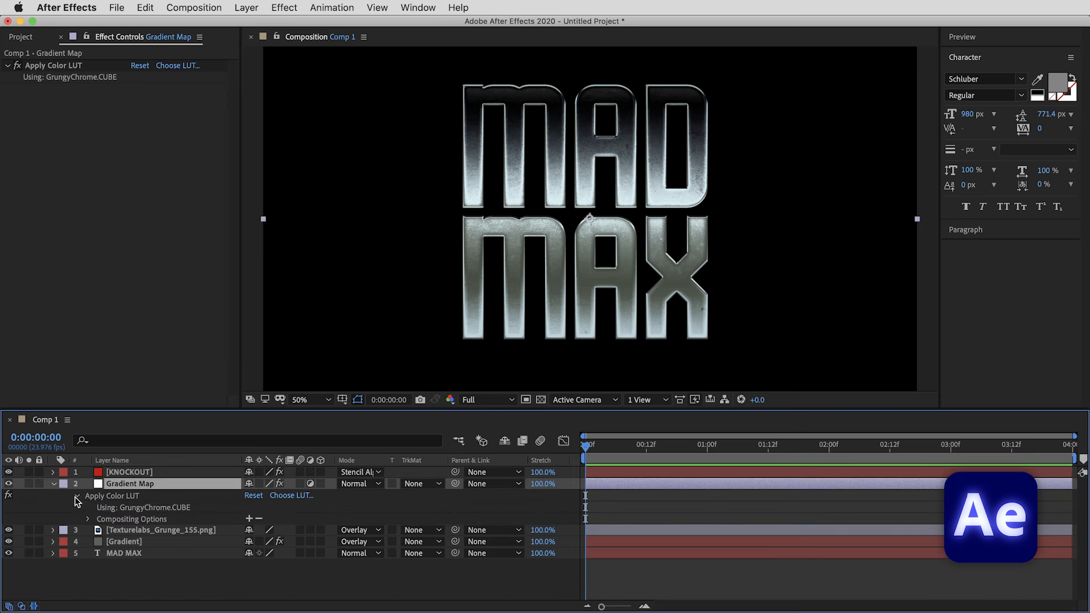
{"action": "left_click", "coordinate": [89, 519]}
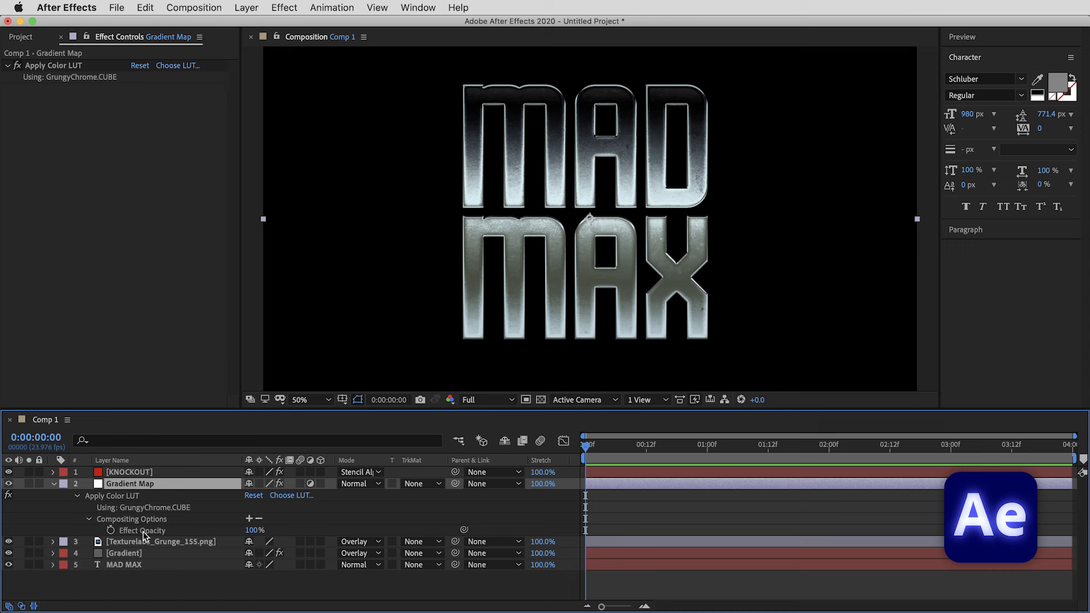
{"action": "left_click", "coordinate": [53, 484]}
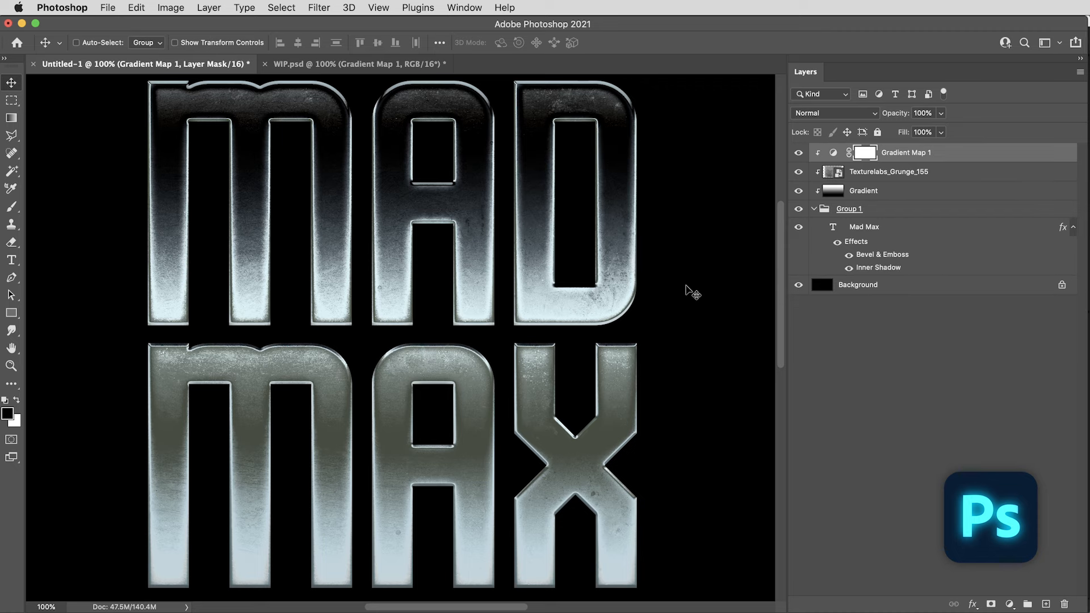
In Photoshop, place Texturelabs_Sky_132XL above Gradient Map 1 at 38.07% scale and clip it to the MAD MAX text.
{"action": "key", "text": "super+minus"}
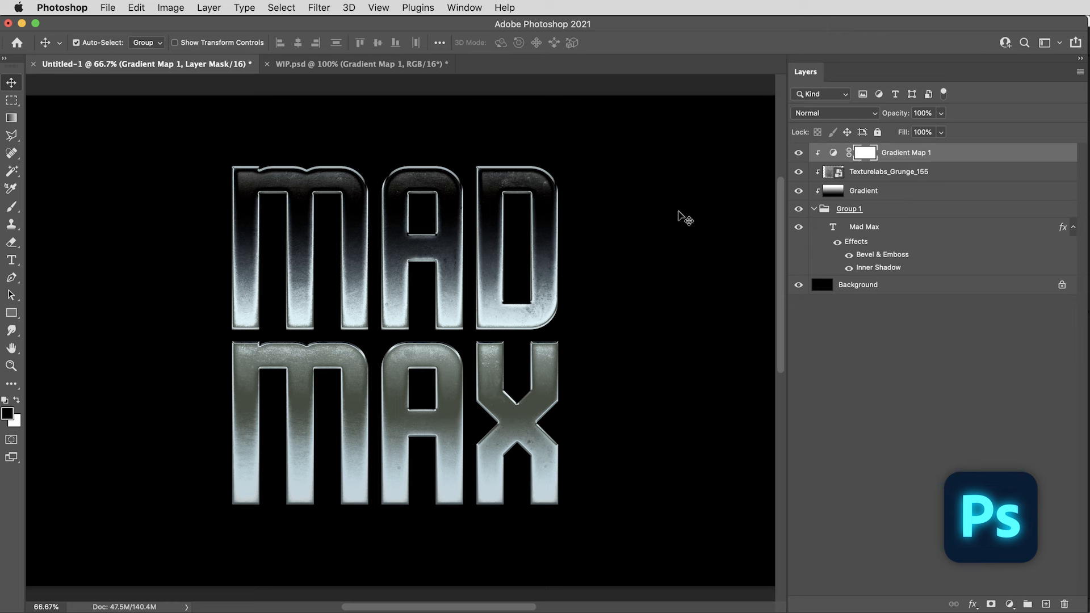
{"action": "key", "text": "super+Tab"}
{"action": "left_click_drag", "start_coordinate": [258, 338], "coordinate": [558, 305]}
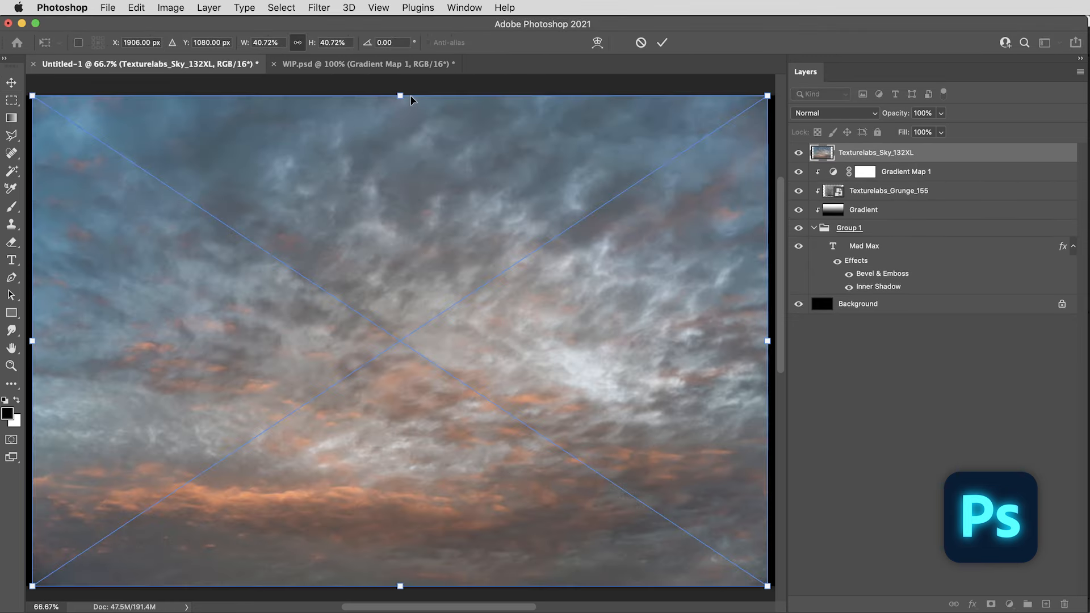
{"action": "left_click_drag", "start_coordinate": [408, 111], "coordinate": [408, 111]}
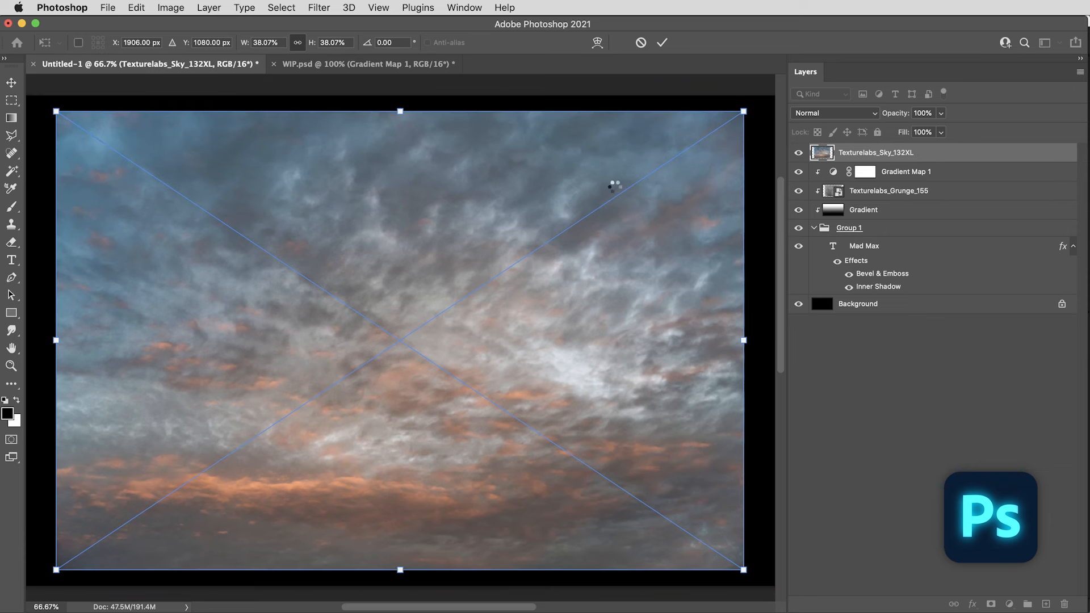
{"action": "key", "text": "Return"}
{"action": "left_click", "coordinate": [831, 160], "text": "alt"}
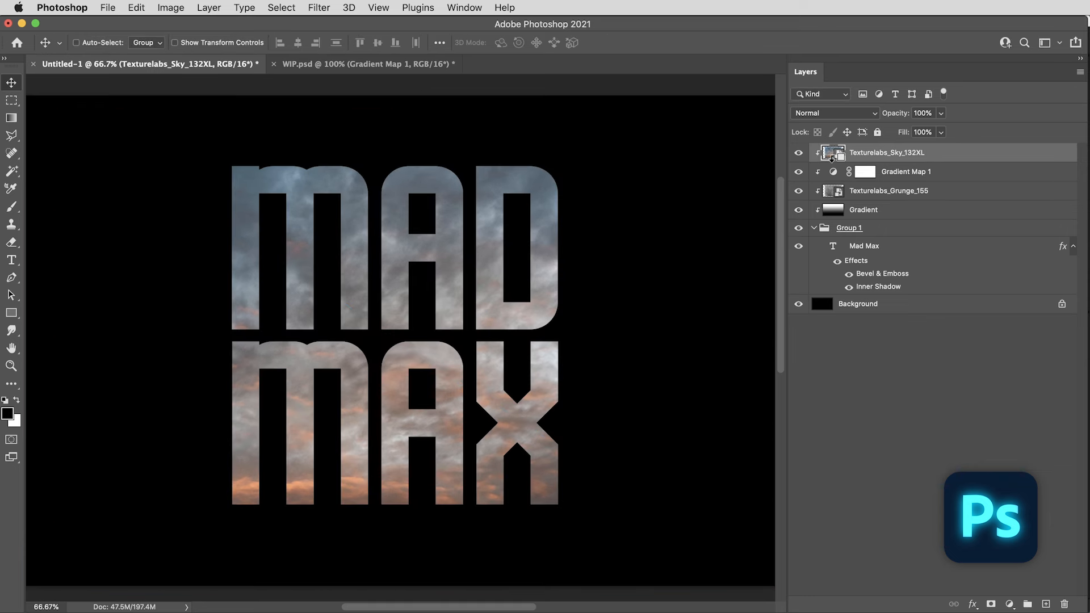
Turn the sky layer upside down and stretch it to -40.48% width and -30.64% height.
{"action": "key", "text": "super+t"}
{"action": "left_click_drag", "start_coordinate": [414, 100], "coordinate": [380, 481]}
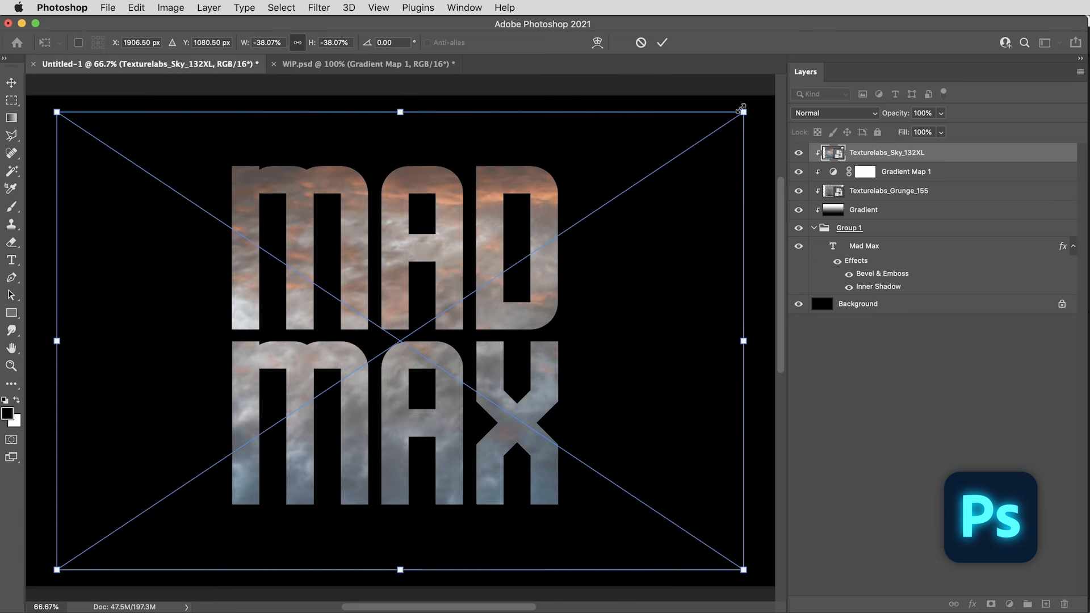
{"action": "left_click_drag", "start_coordinate": [743, 112], "coordinate": [764, 154]}
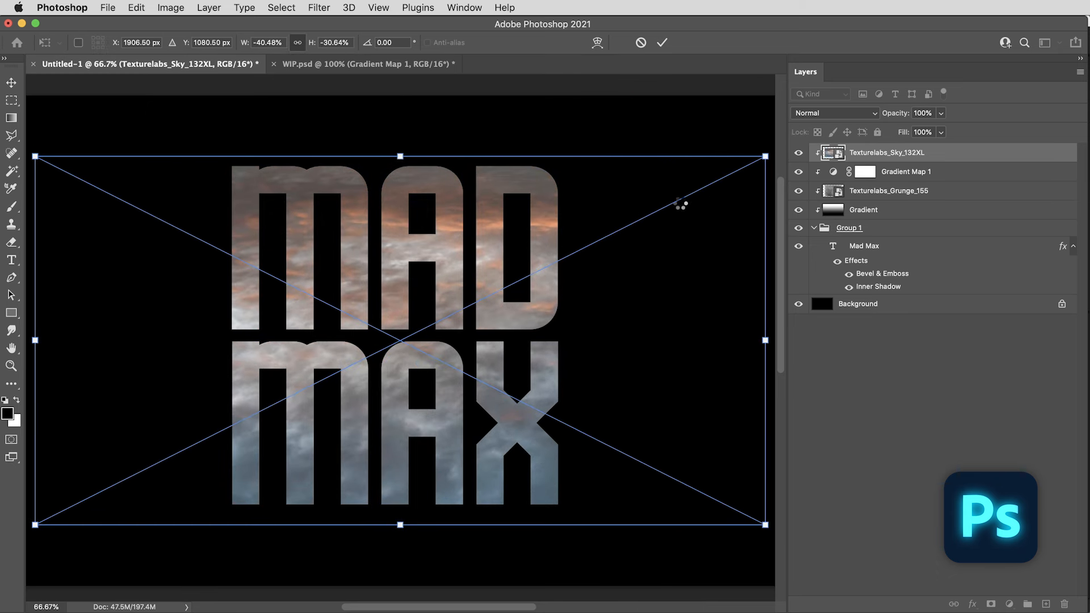
{"action": "key", "text": "Return"}
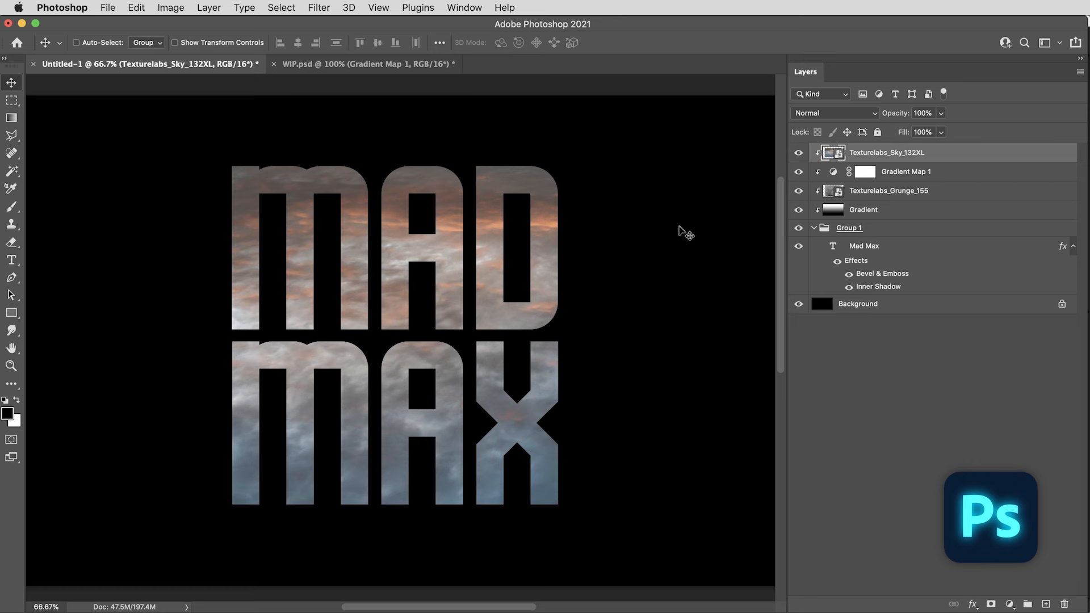
In the sky layer's Blend If options, split the Underlying Layer highlight slider to 16 / 84.
{"action": "double_click", "coordinate": [941, 155]}
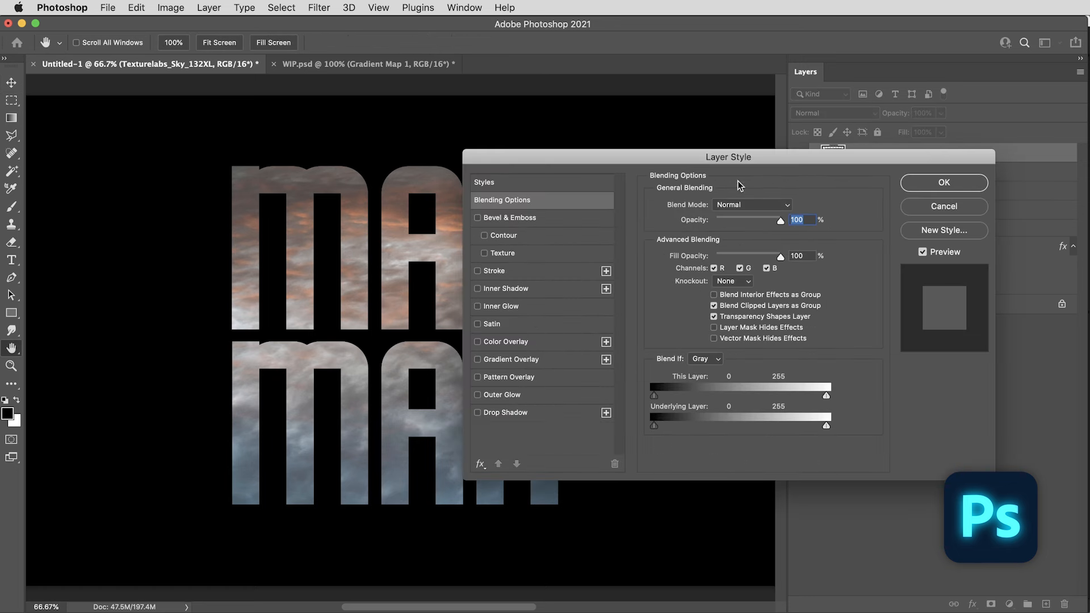
{"action": "left_click_drag", "start_coordinate": [721, 157], "coordinate": [797, 127]}
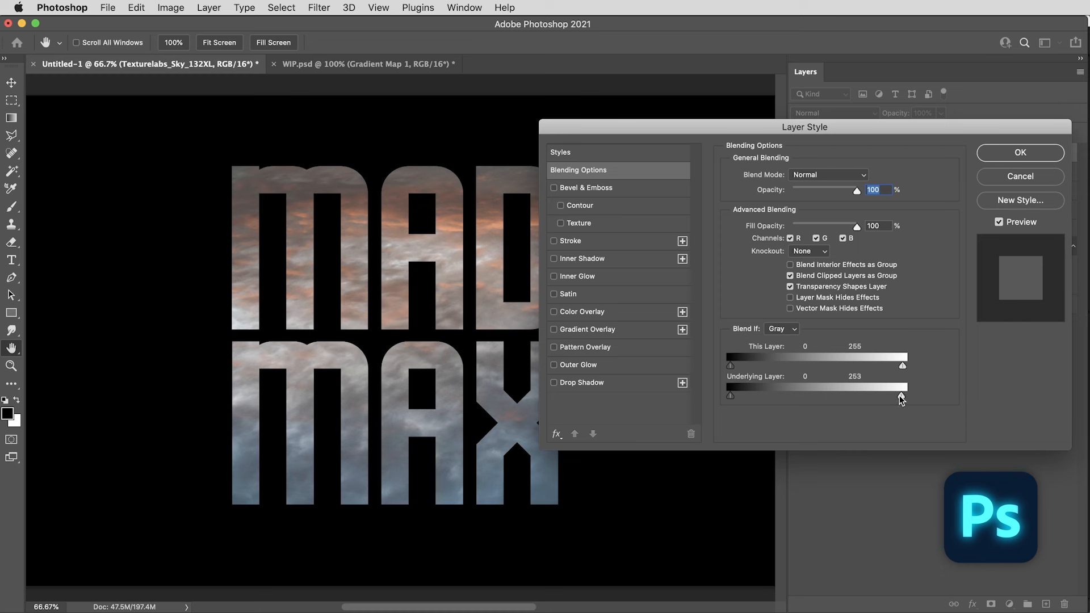
{"action": "left_click_drag", "start_coordinate": [829, 396], "coordinate": [792, 396]}
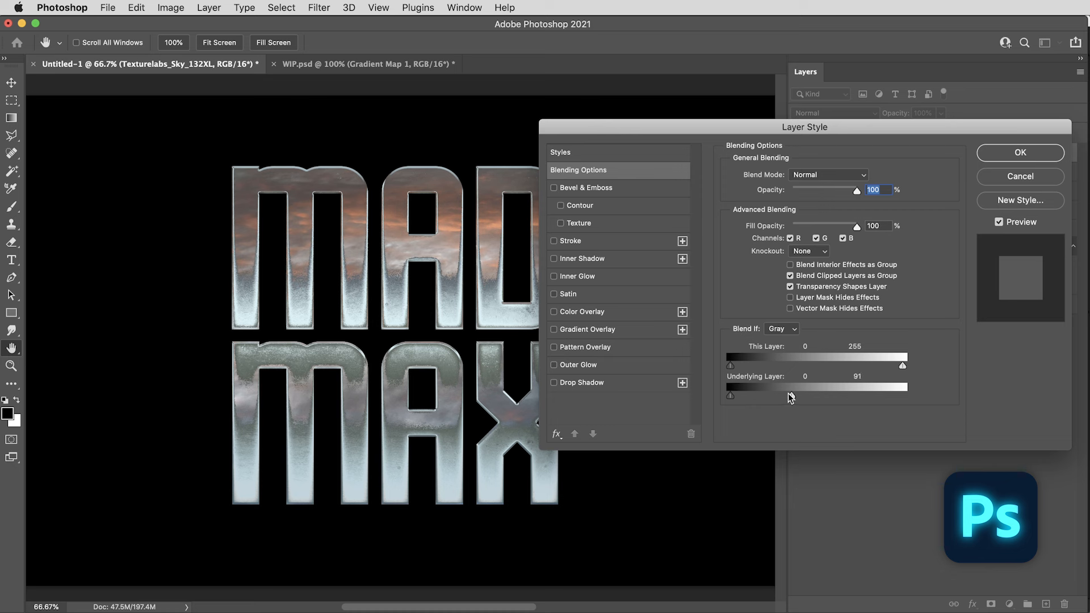
{"action": "left_click_drag", "start_coordinate": [791, 396], "coordinate": [741, 397]}
{"action": "key", "text": "alt"}
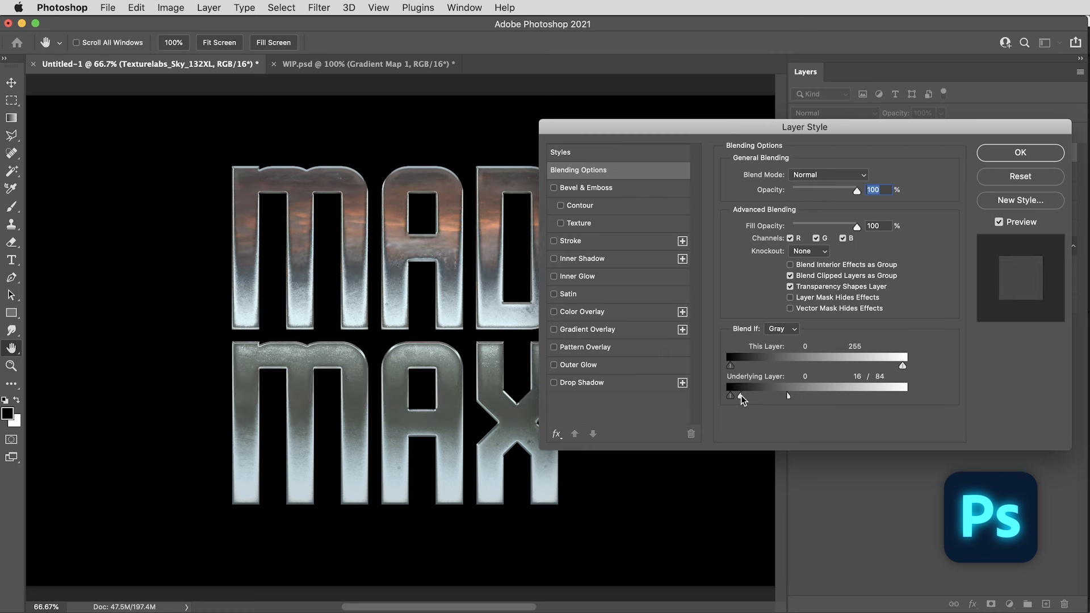
{"action": "left_click", "coordinate": [995, 152]}
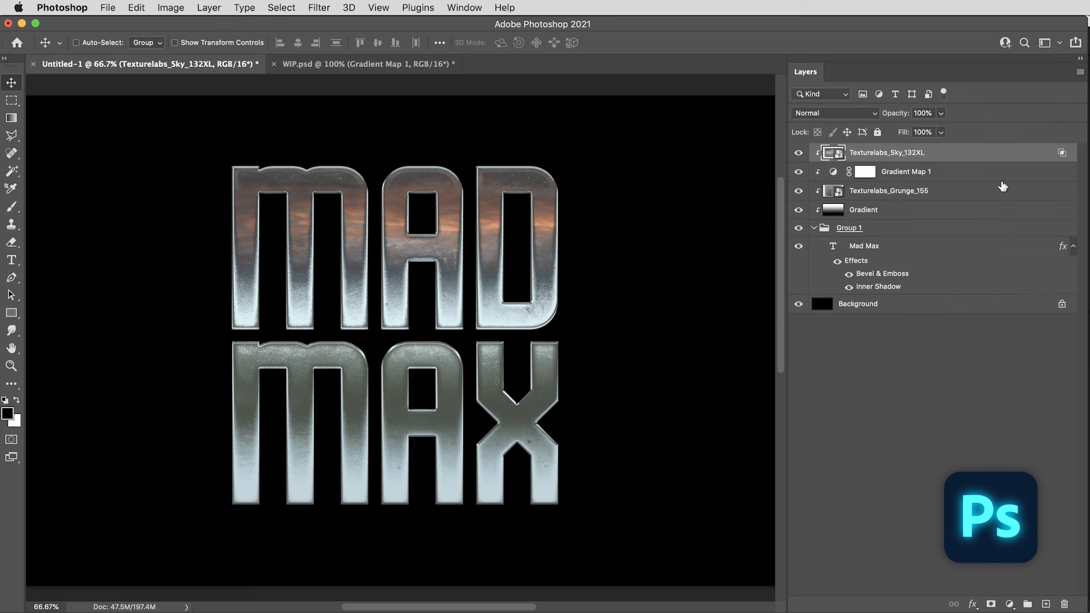
Reposition the sky texture within the letters and reduce its saturation to -49 with Hue/Saturation.
{"action": "left_click_drag", "start_coordinate": [564, 270], "coordinate": [553, 233]}
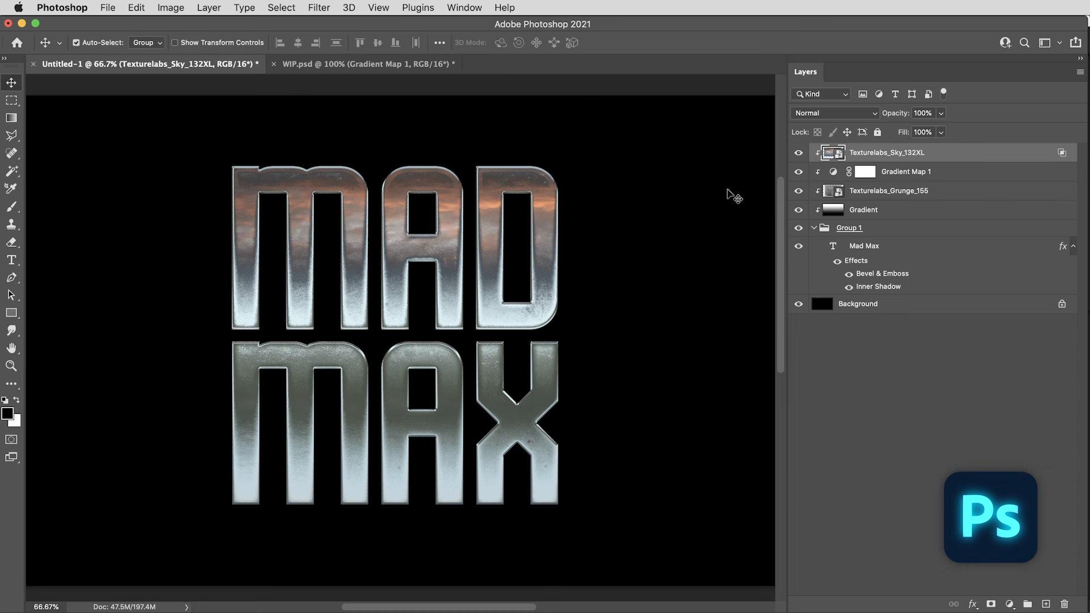
{"action": "key", "text": "super+u"}
{"action": "left_click_drag", "start_coordinate": [716, 257], "coordinate": [696, 257]}
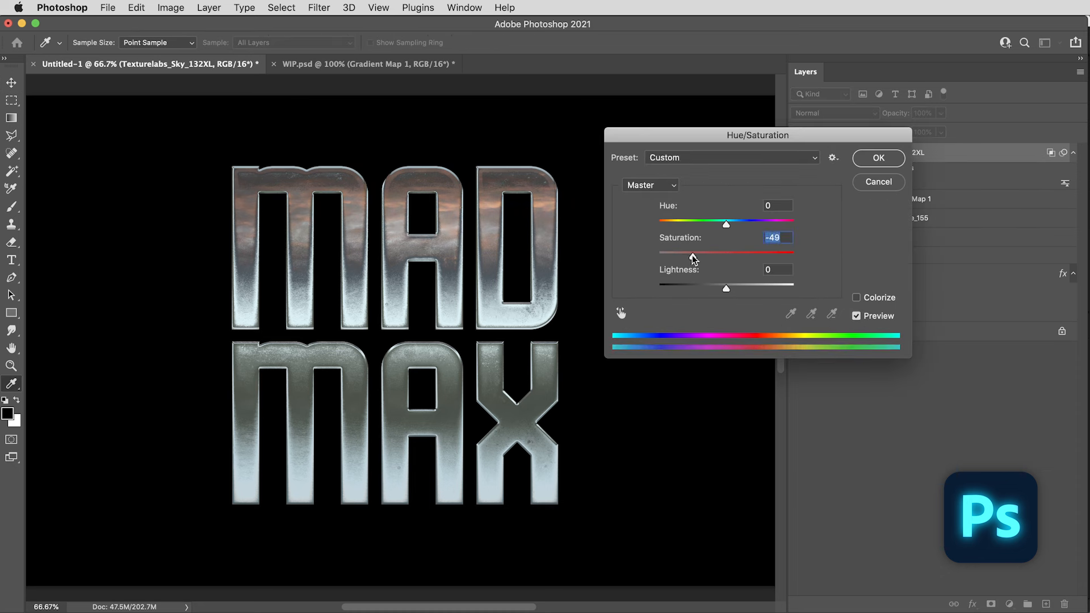
{"action": "key", "text": "Return"}
{"action": "mouse_move", "coordinate": [618, 290]}
{"action": "left_mouse_down"}
{"action": "mouse_move", "coordinate": [608, 284]}
{"action": "mouse_move", "coordinate": [606, 296]}
{"action": "left_mouse_up"}
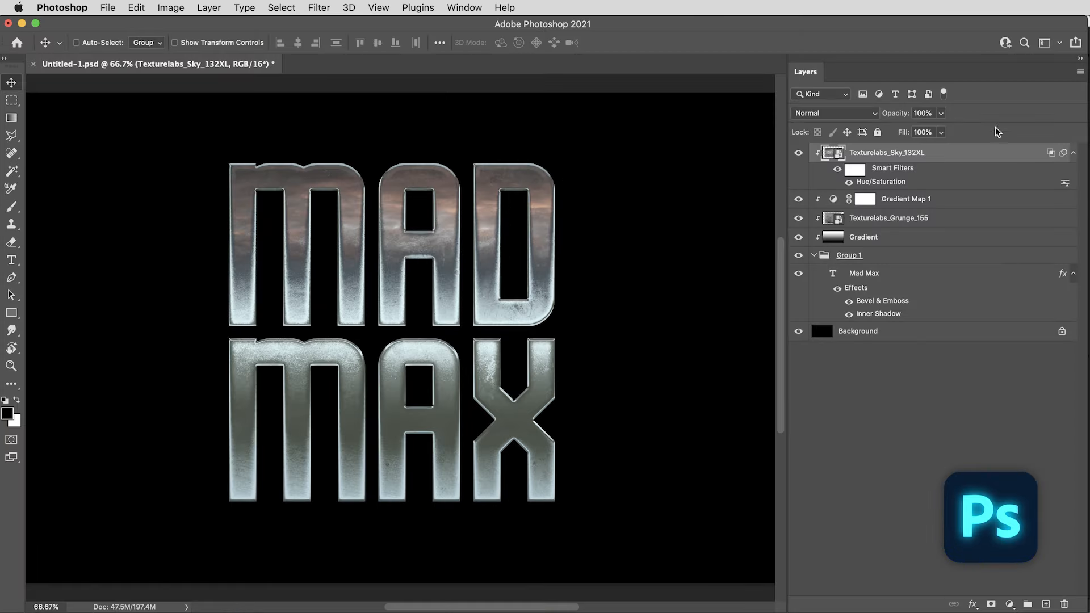
Duplicate the Texturelabs_Sky_132XL layer into a new document named SkyBlend.
{"action": "left_click", "coordinate": [1082, 72]}
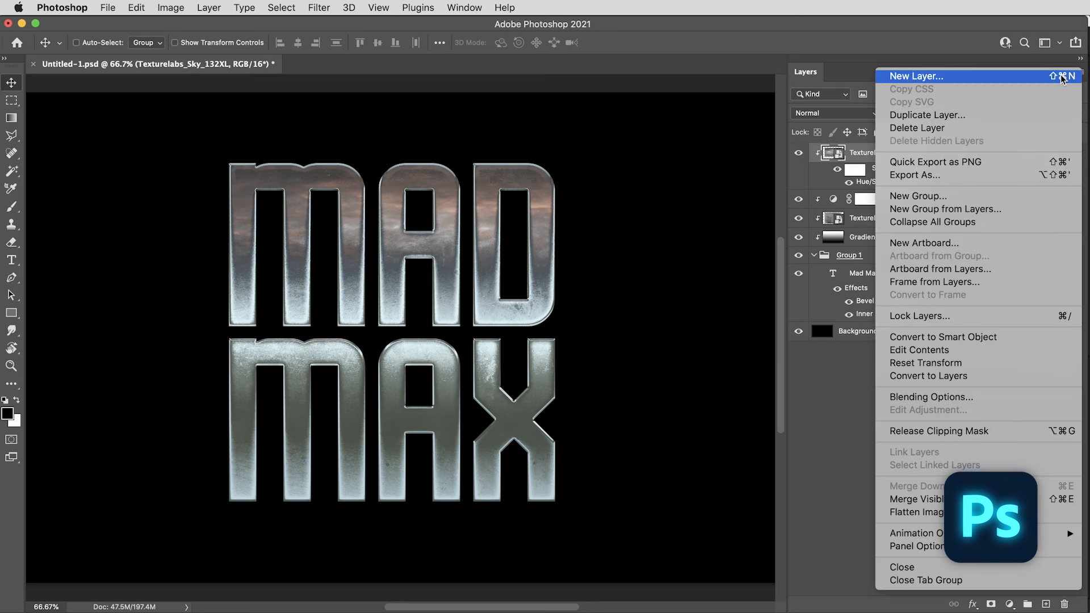
{"action": "left_click", "coordinate": [926, 115]}
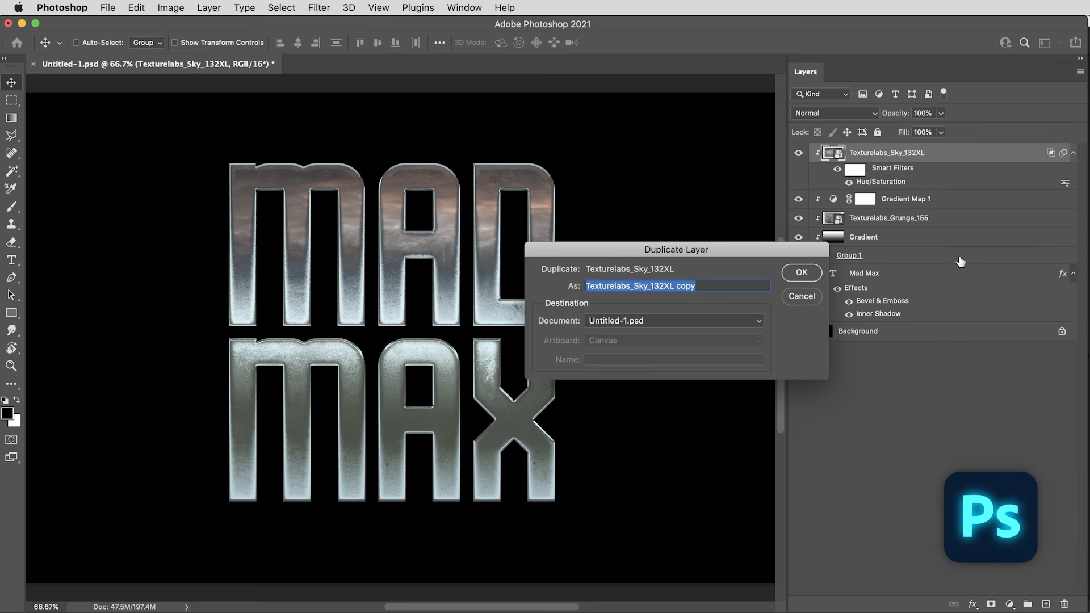
{"action": "left_click", "coordinate": [631, 332]}
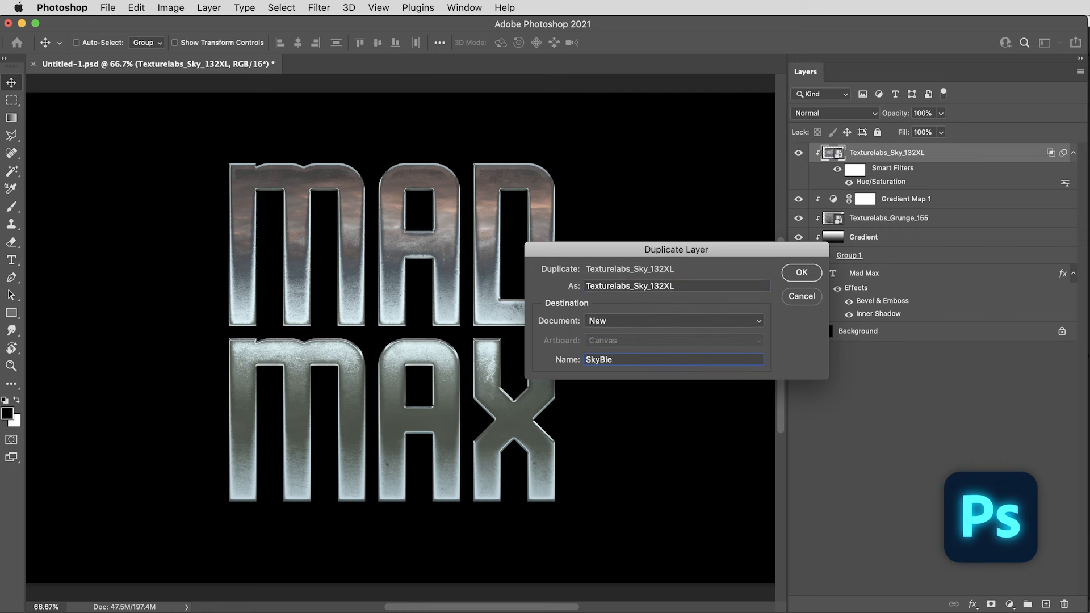
{"action": "key", "text": "Return"}
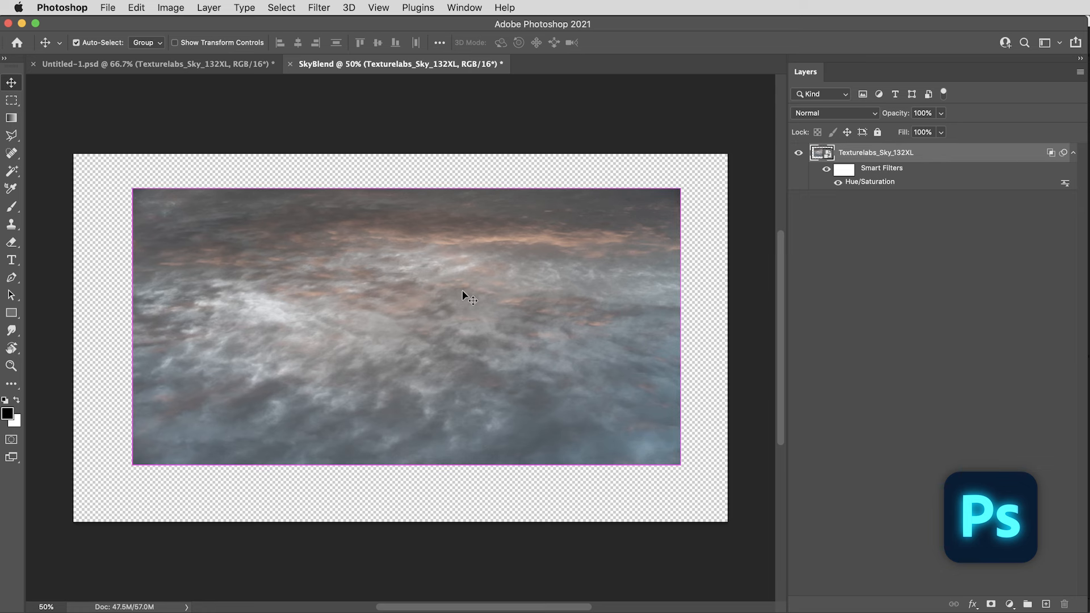
Save the new document as SkyBlend.psd in the TUTORIAL folder with Maximize Compatibility on.
{"action": "key", "text": "super+shift+s"}
{"action": "key", "text": "Return"}
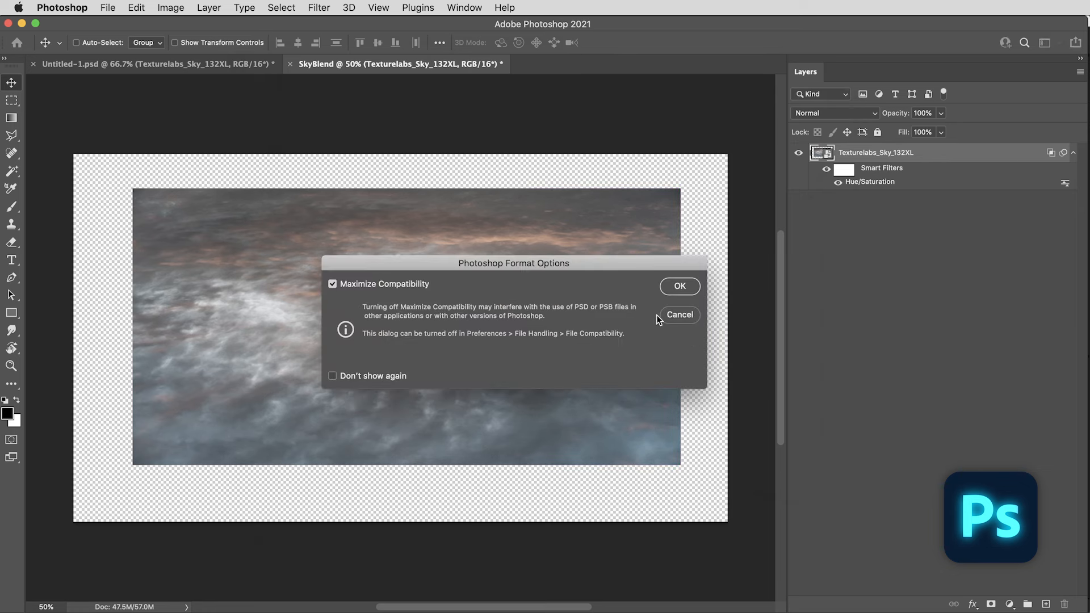
{"action": "left_click", "coordinate": [680, 286]}
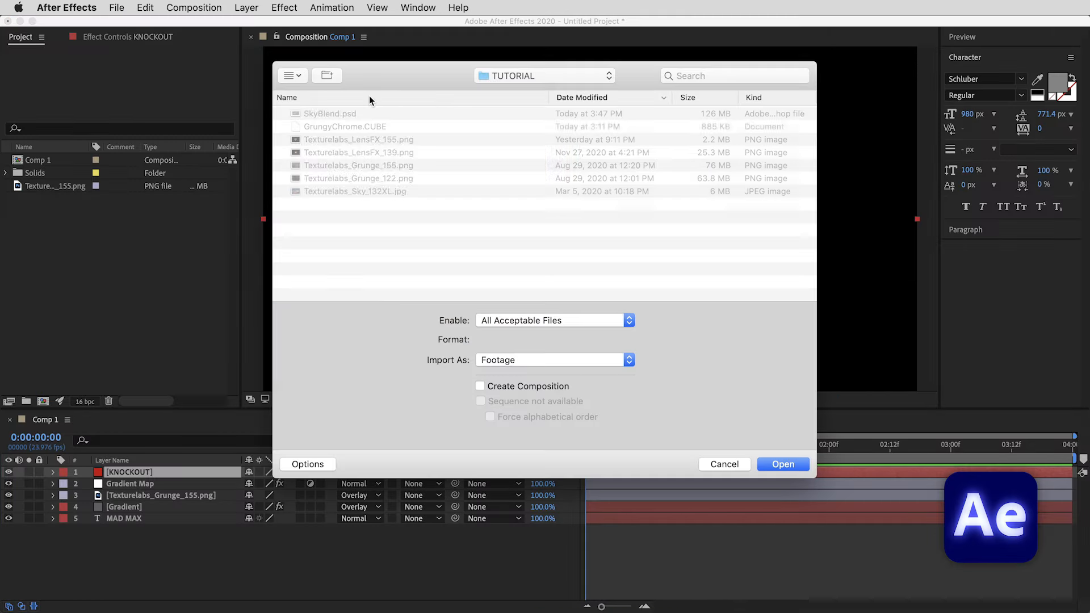
In After Effects, import SkyBlend.psd as Composition - Retain Layer Sizes with Editable Layer Styles.
{"action": "left_click", "coordinate": [385, 112]}
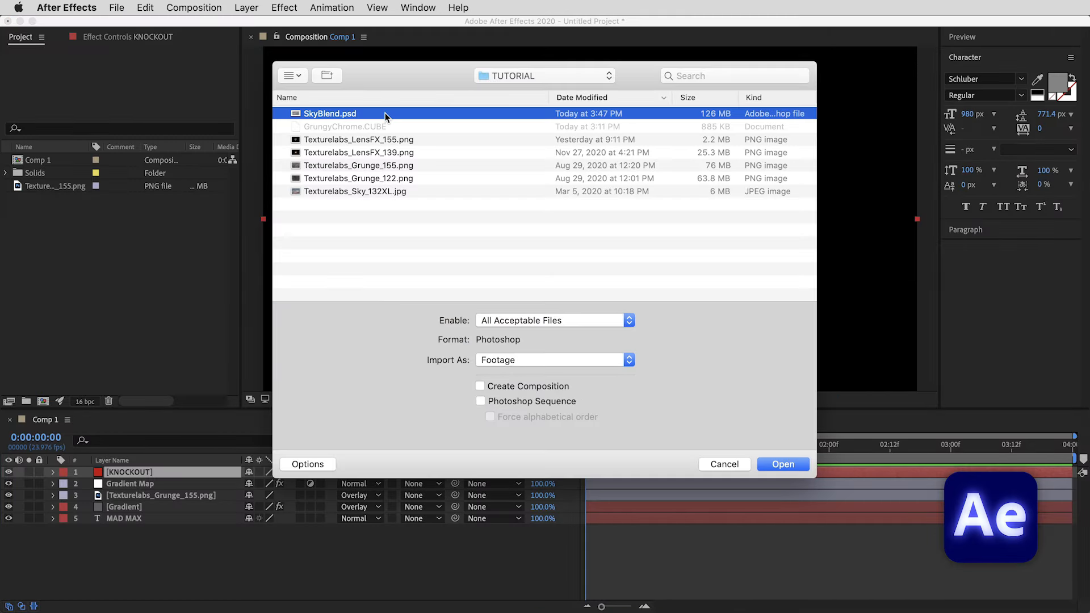
{"action": "double_click", "coordinate": [385, 112]}
{"action": "left_click", "coordinate": [573, 215]}
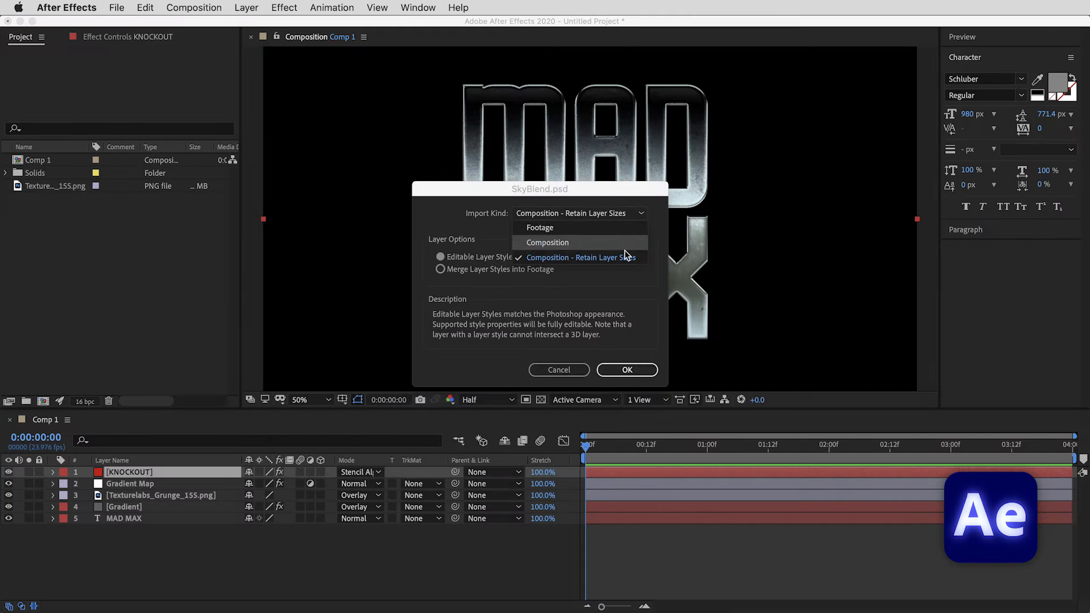
{"action": "left_click", "coordinate": [591, 258]}
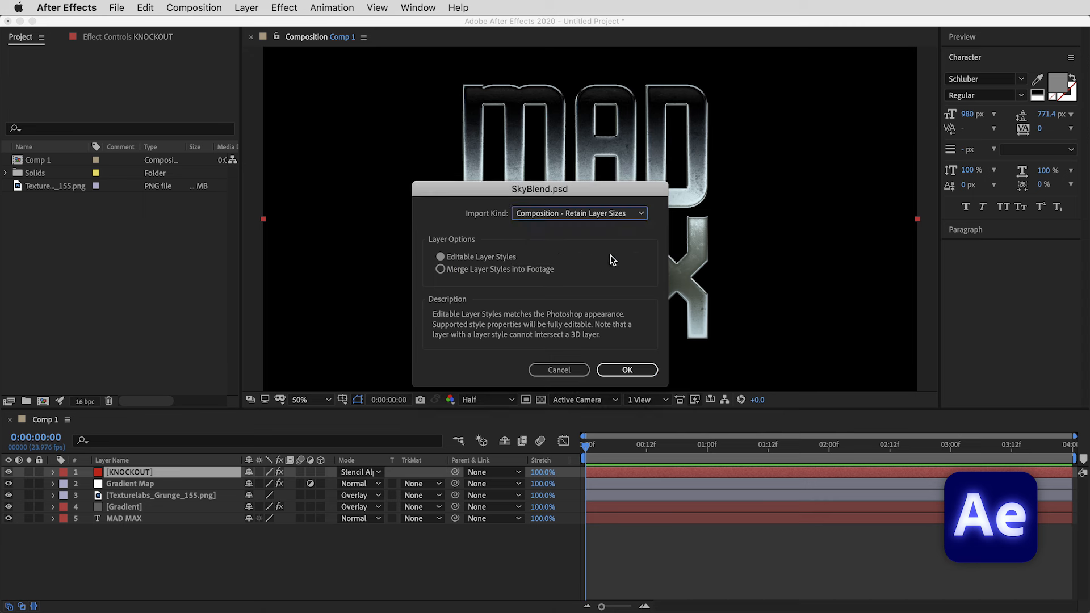
{"action": "left_click", "coordinate": [454, 258]}
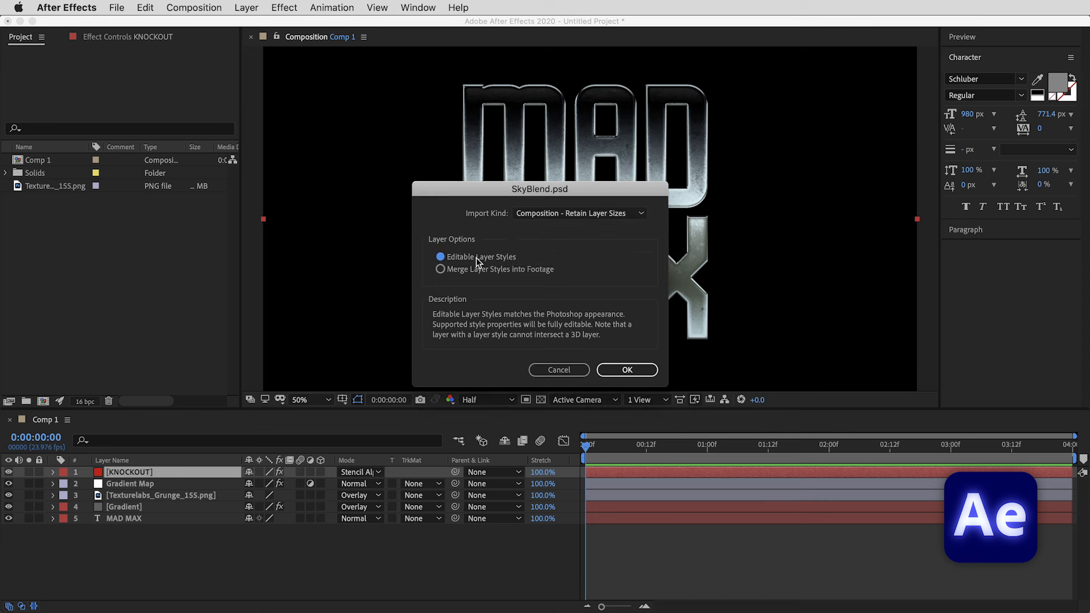
{"action": "left_click", "coordinate": [627, 369]}
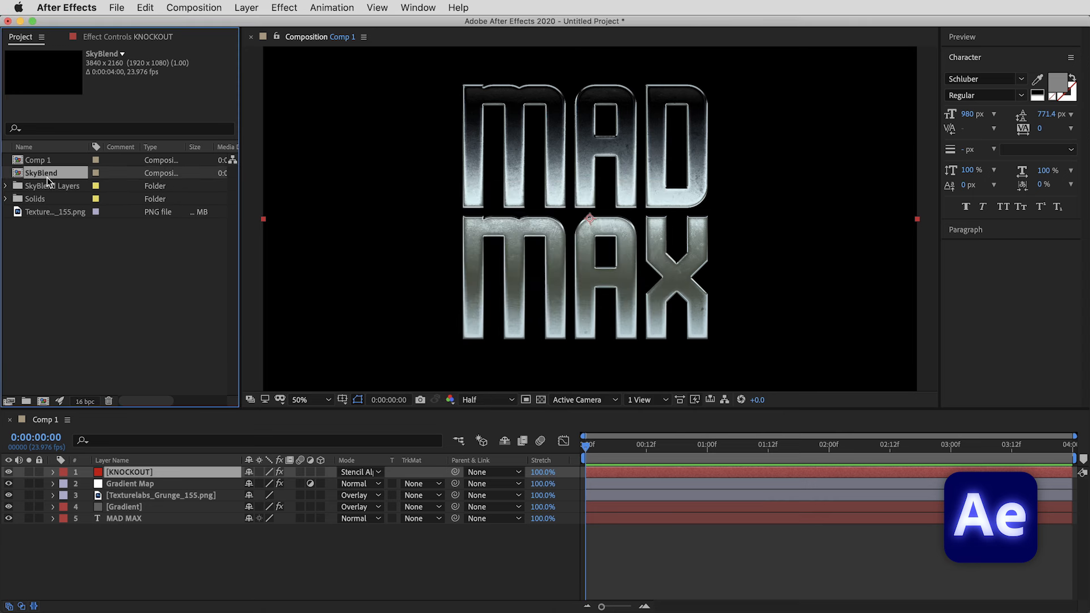
Copy the Texturelabs_Sky_132XL layer from the SkyBlend composition into Comp 1 and place it directly below KNOCKOUT.
{"action": "double_click", "coordinate": [18, 176]}
{"action": "left_click", "coordinate": [176, 475]}
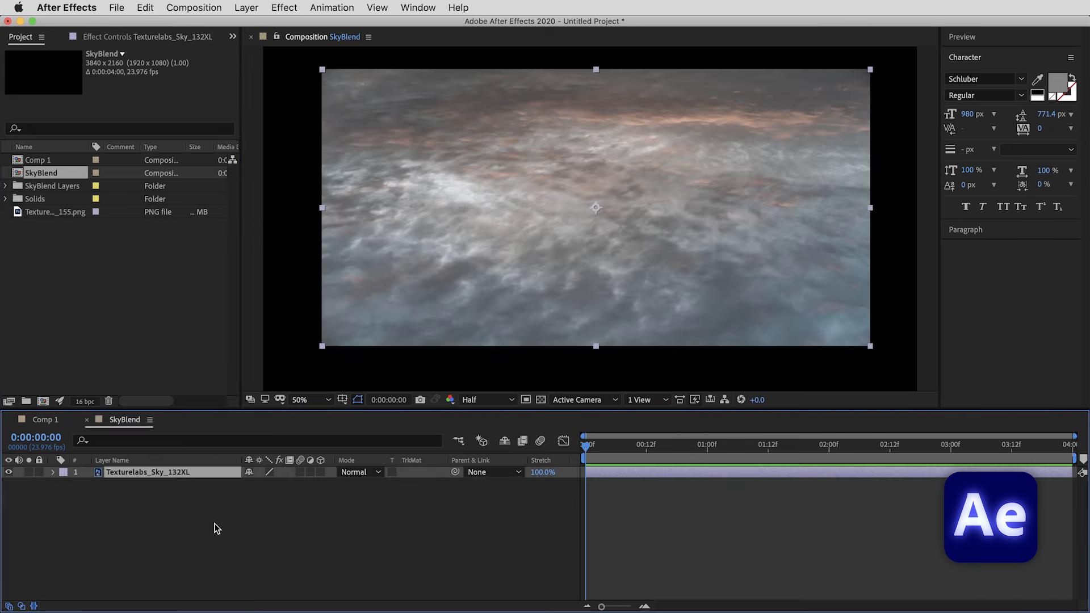
{"action": "left_click", "coordinate": [45, 420]}
{"action": "key", "text": "super+v"}
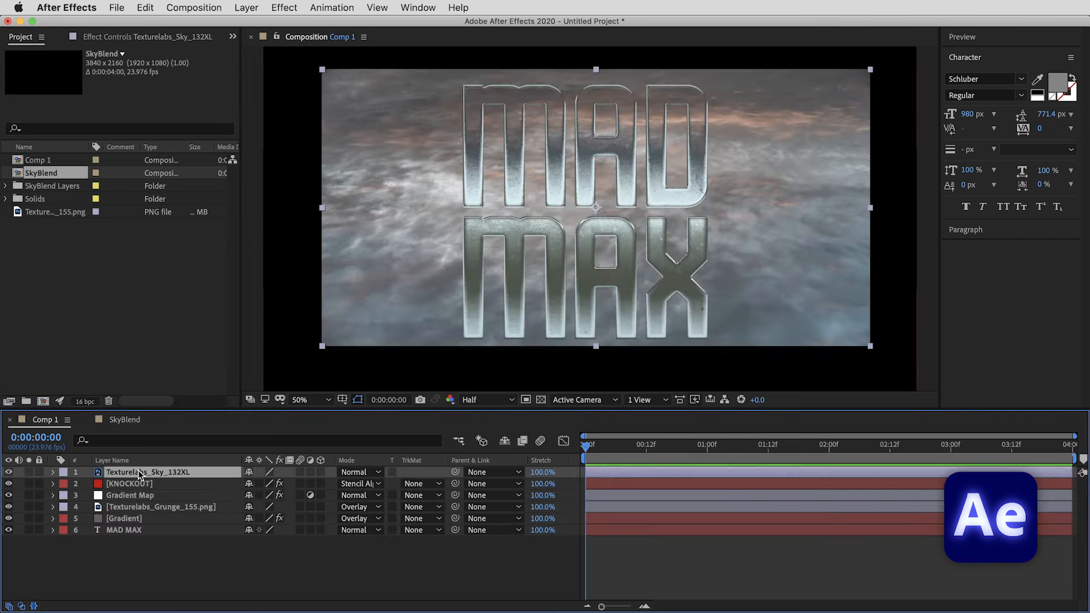
{"action": "mouse_move", "coordinate": [722, 189]}
{"action": "left_mouse_down"}
{"action": "mouse_move", "coordinate": [732, 198]}
{"action": "mouse_move", "coordinate": [633, 187]}
{"action": "mouse_move", "coordinate": [738, 183]}
{"action": "mouse_move", "coordinate": [734, 196]}
{"action": "mouse_move", "coordinate": [716, 188]}
{"action": "left_mouse_up"}
{"action": "left_click_drag", "start_coordinate": [142, 473], "coordinate": [145, 487]}
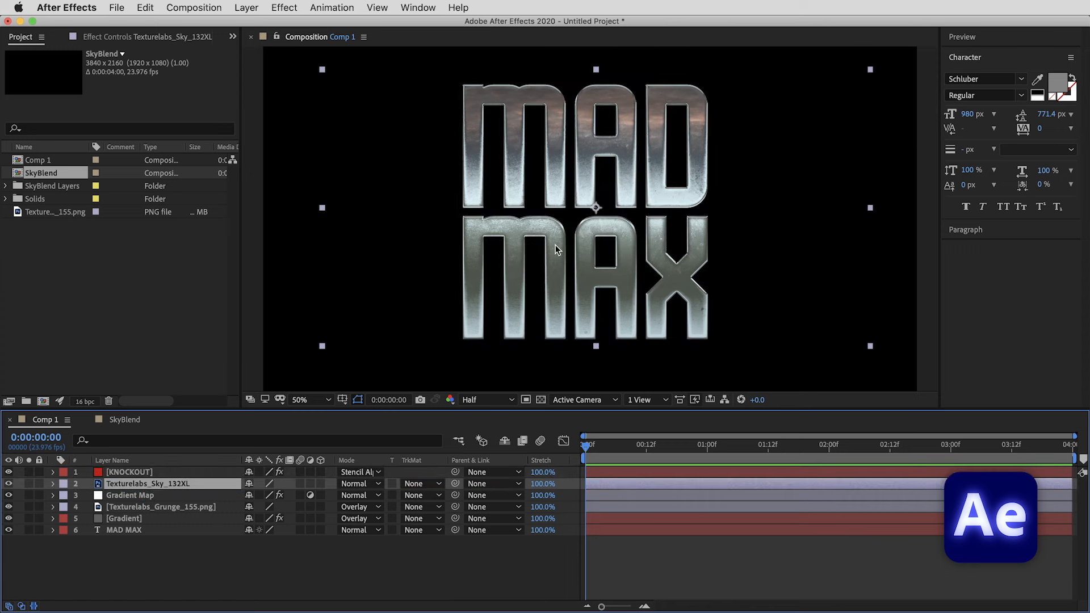
Try shifting the sky layer within the letters in Comp 1, and undo the move.
{"action": "left_click_drag", "start_coordinate": [553, 207], "coordinate": [576, 213]}
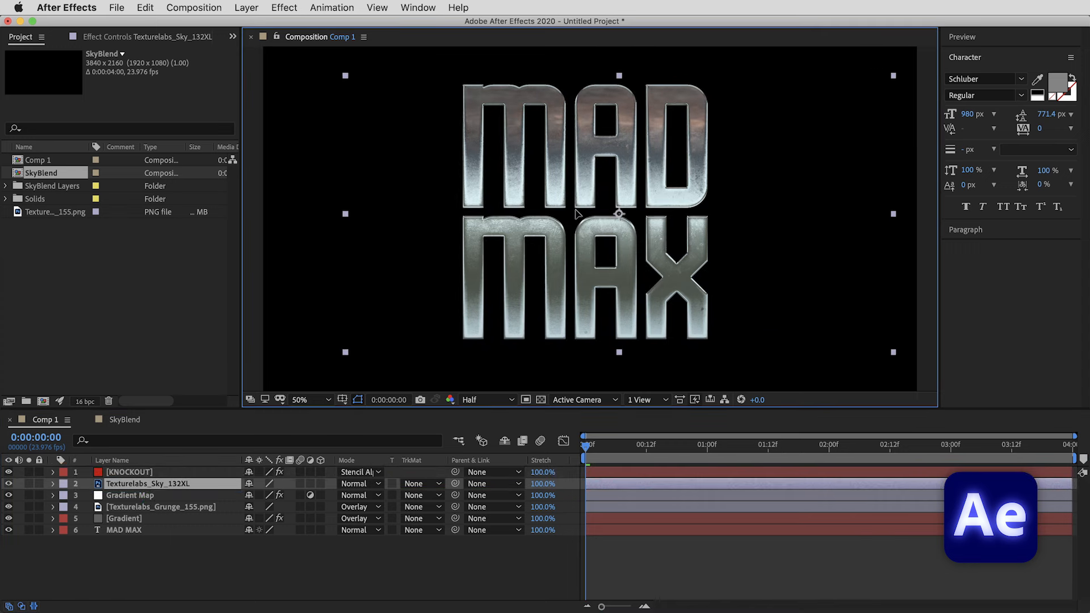
{"action": "key", "text": "super+z"}
Toggle Use Blend Ranges from Source off and back on for the Texturelabs_Sky_132XL layer to compare the blend.
{"action": "left_click", "coordinate": [59, 486]}
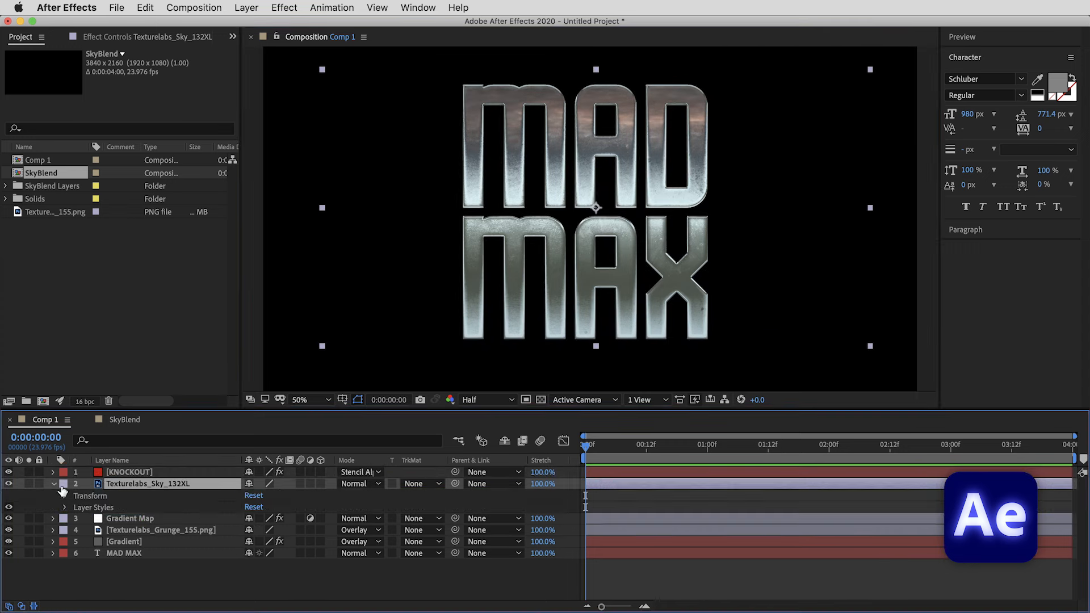
{"action": "left_click", "coordinate": [65, 507]}
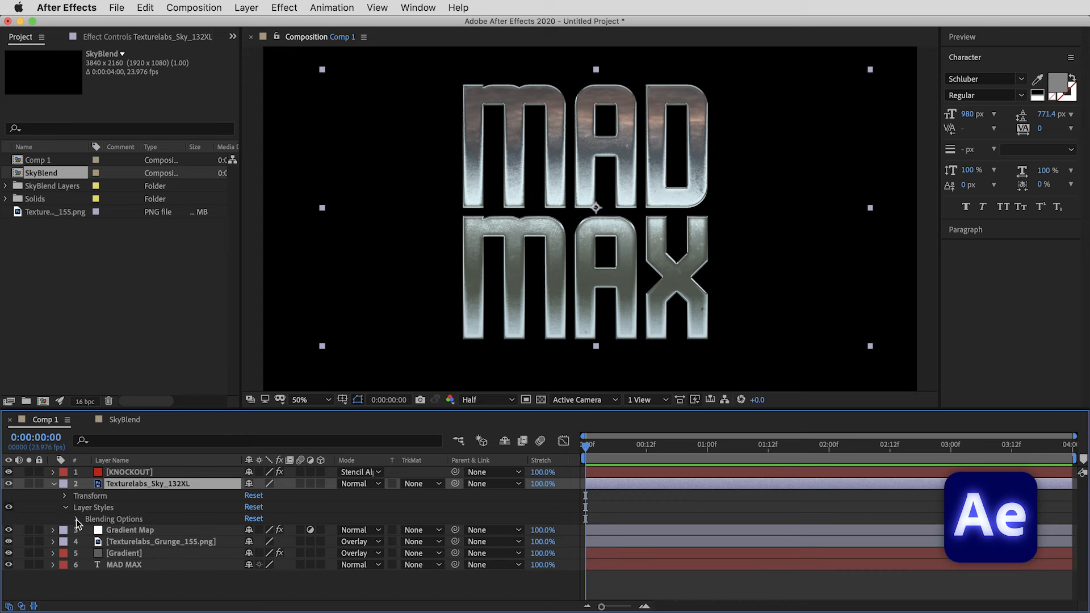
{"action": "left_click", "coordinate": [77, 519]}
{"action": "left_click", "coordinate": [89, 554]}
{"action": "scroll", "coordinate": [144, 553], "scroll_direction": "down", "scroll_amount": 2}
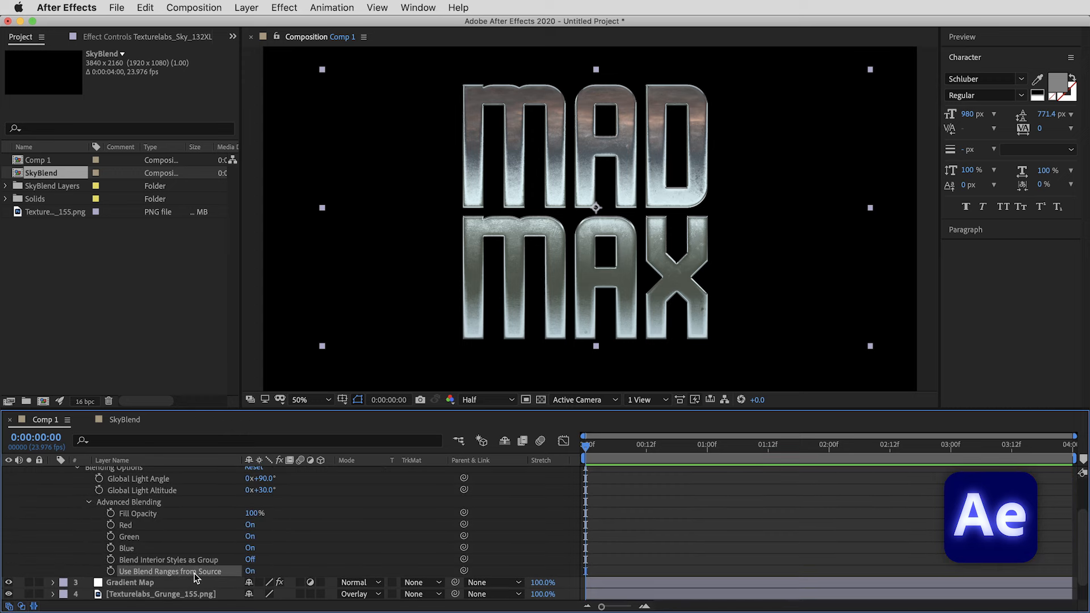
{"action": "left_click", "coordinate": [250, 572]}
{"action": "left_click", "coordinate": [250, 571]}
{"action": "left_click", "coordinate": [250, 572]}
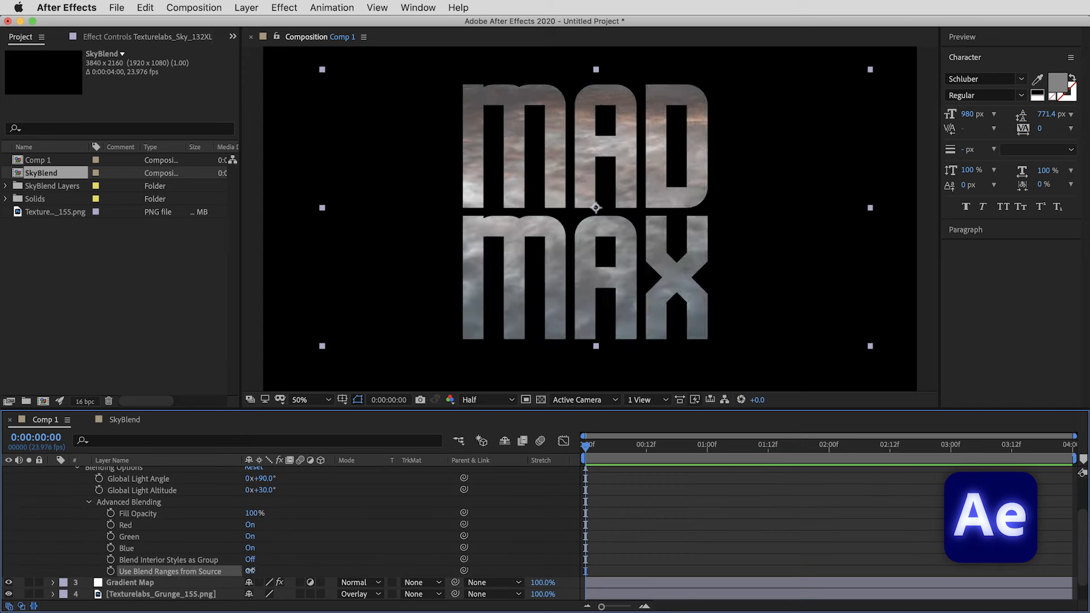
{"action": "left_click", "coordinate": [248, 572]}
{"action": "scroll", "coordinate": [173, 554], "scroll_direction": "up", "scroll_amount": 5}
{"action": "left_click", "coordinate": [67, 505]}
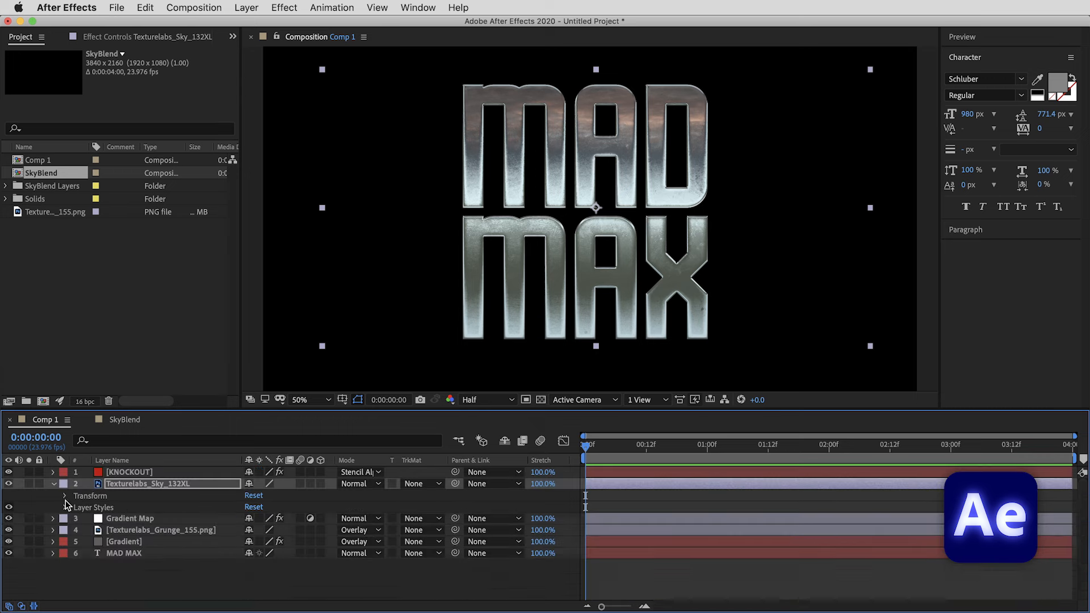
{"action": "left_click", "coordinate": [54, 485]}
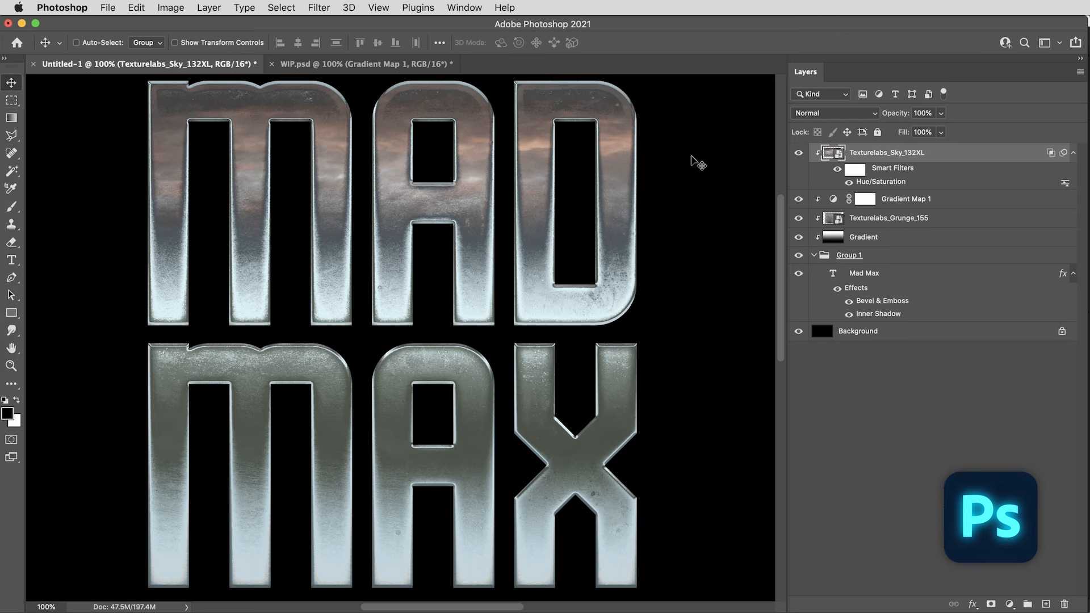
In Photoshop, place Texturelabs_Grunge_122.png as the uppermost layer, scale it to 268.40% over the lettering, and clip it to the text.
{"action": "left_click", "coordinate": [798, 153]}
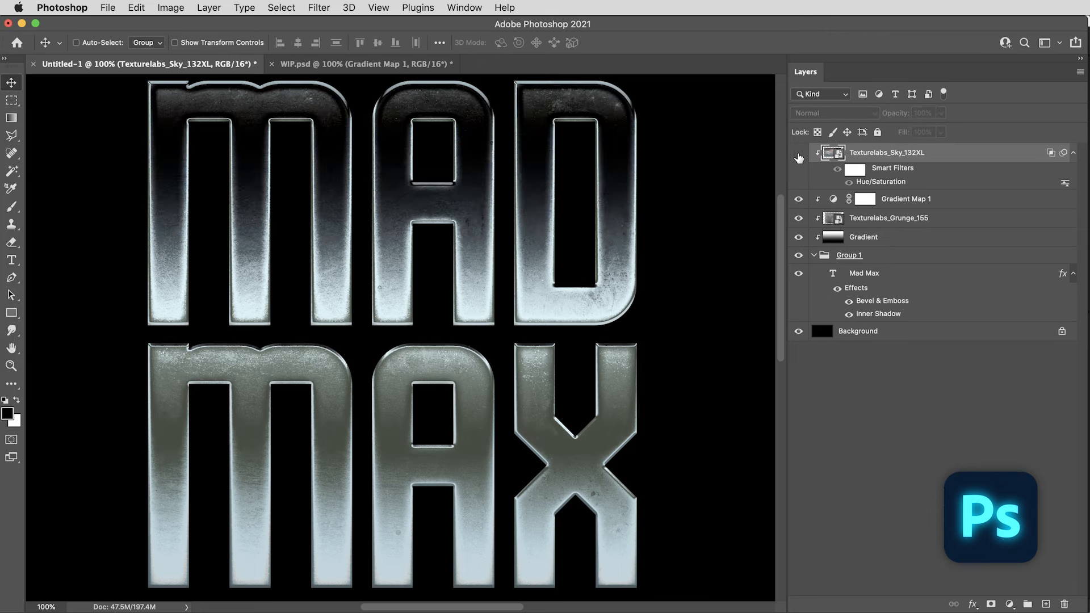
{"action": "left_click", "coordinate": [798, 155]}
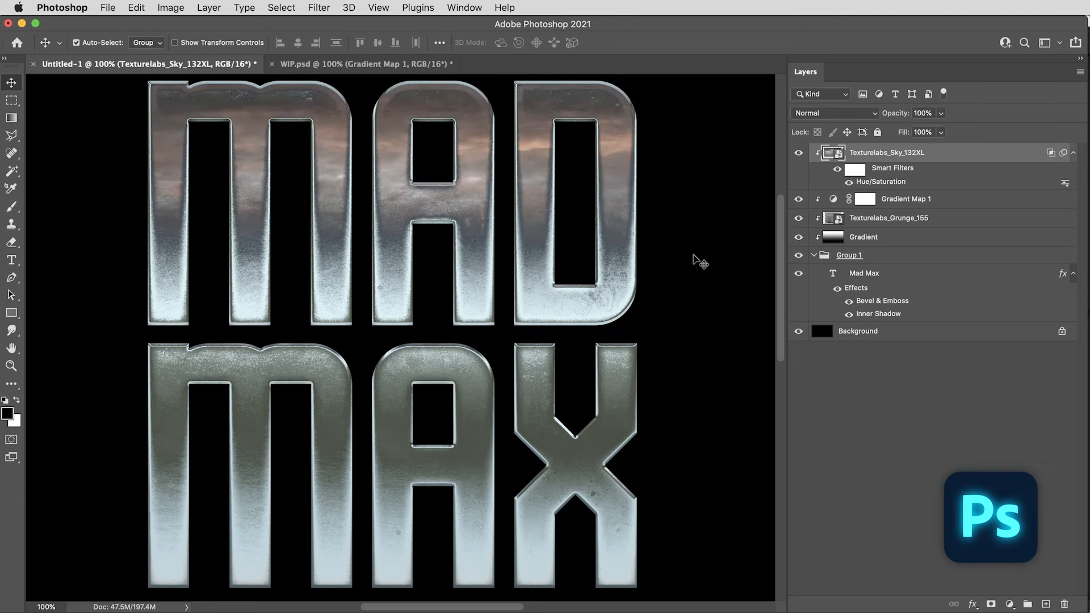
{"action": "key", "text": "super+Tab"}
{"action": "left_click_drag", "start_coordinate": [125, 191], "coordinate": [530, 243]}
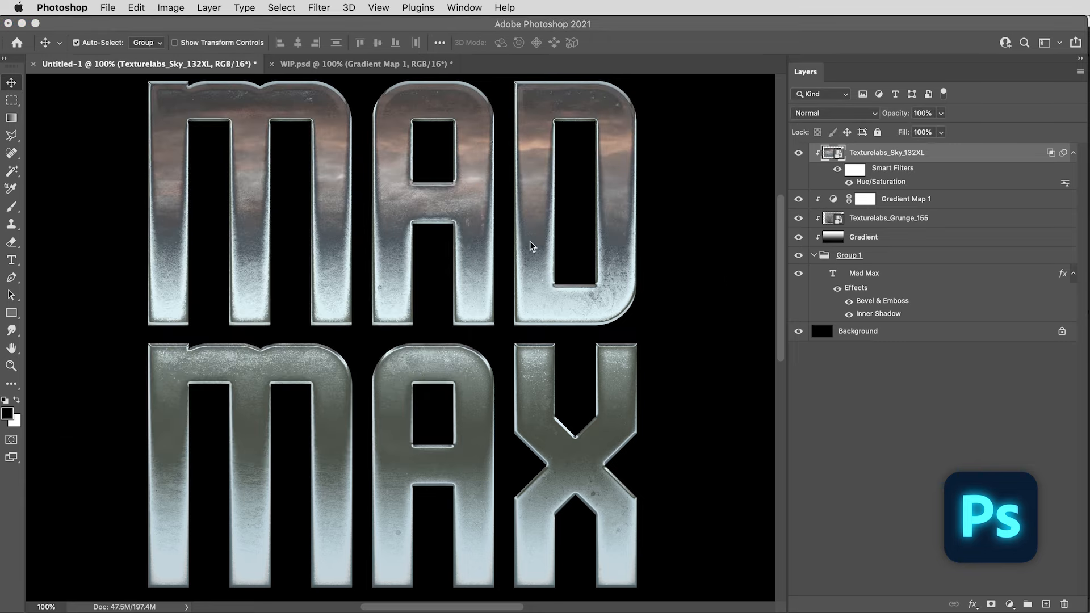
{"action": "key", "text": "super+minus"}
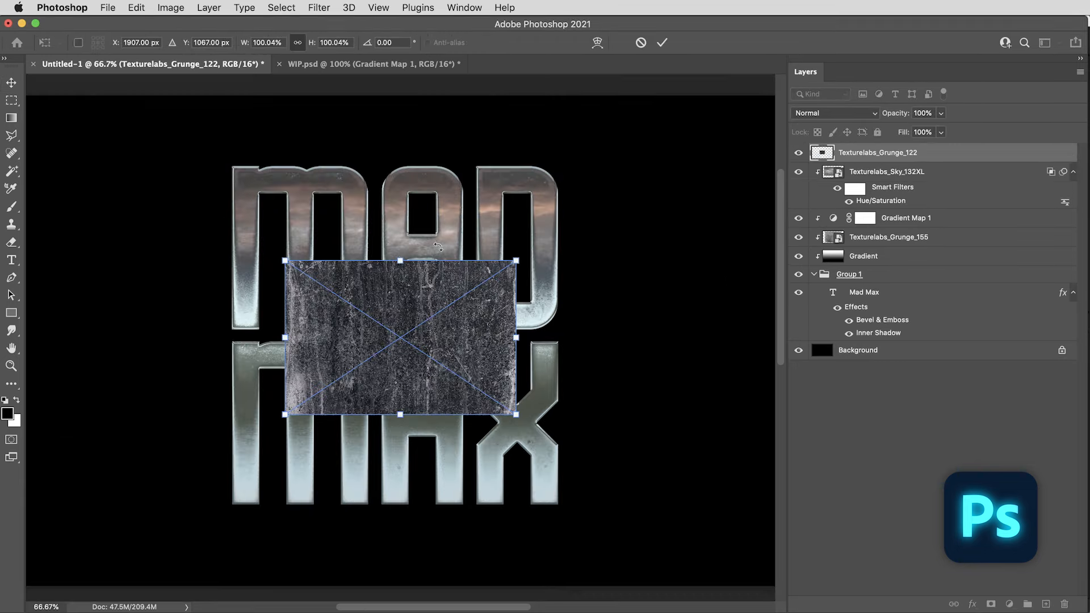
{"action": "left_click_drag", "start_coordinate": [401, 259], "coordinate": [403, 129]}
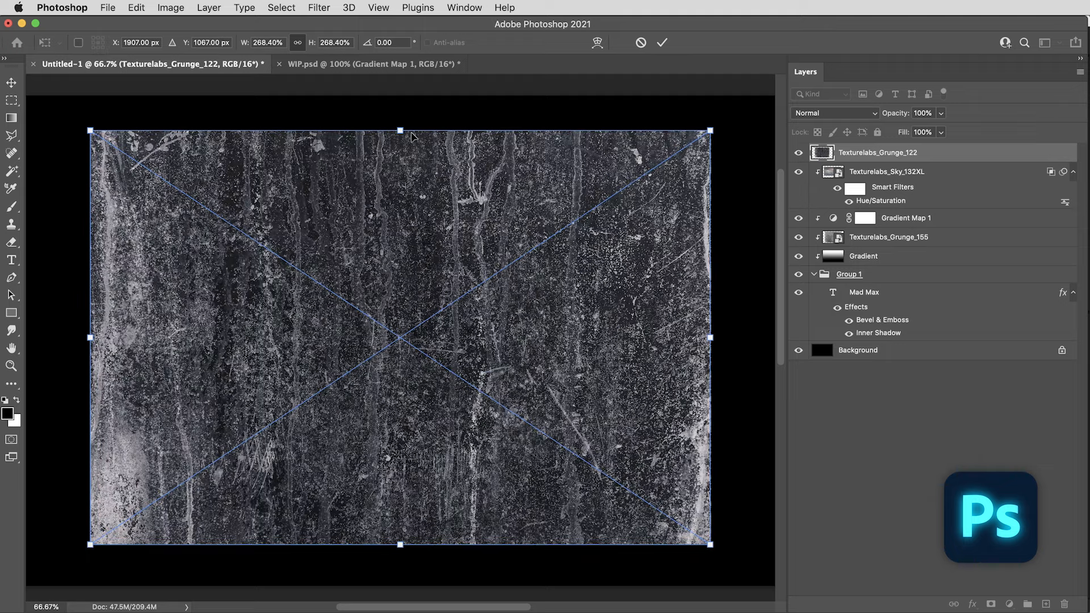
{"action": "key", "text": "Return"}
{"action": "left_click", "coordinate": [839, 161], "text": "alt"}
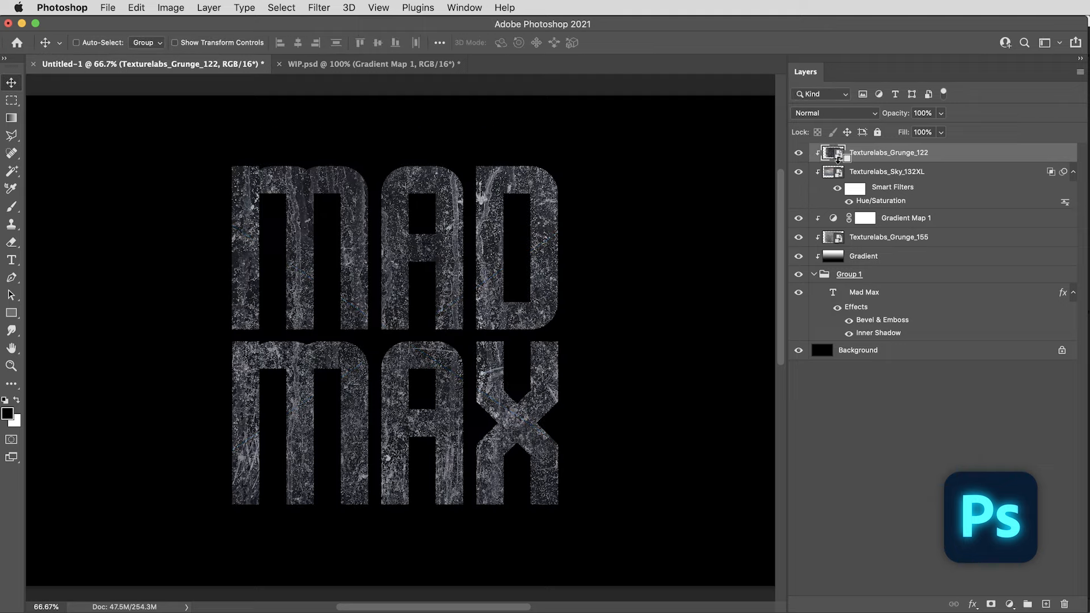
Set the Texturelabs_Grunge_122 layer to Overlay blending at 40% opacity.
{"action": "left_click", "coordinate": [825, 112]}
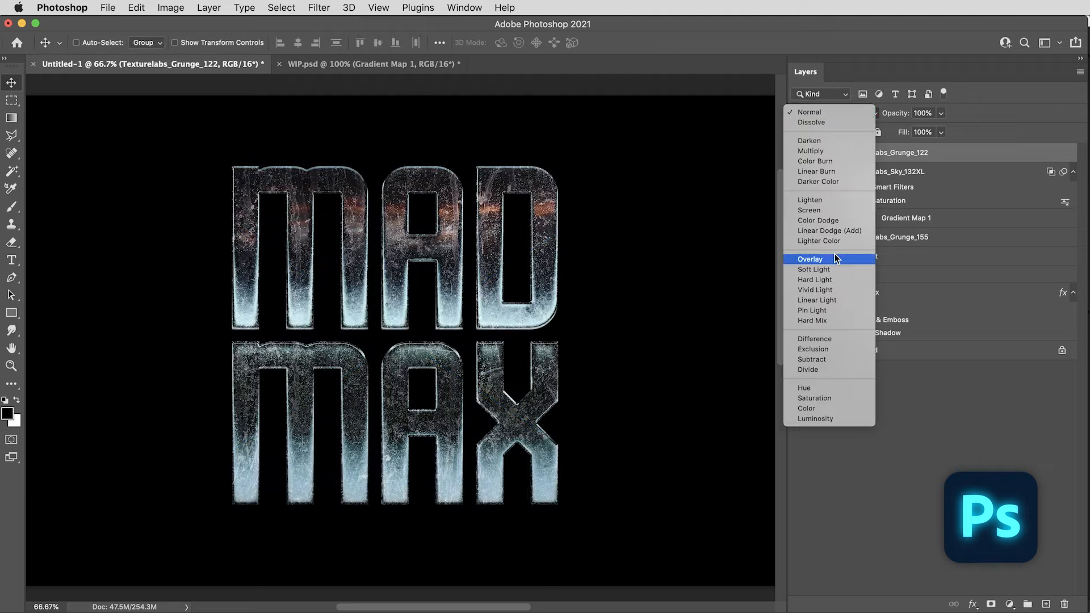
{"action": "left_click", "coordinate": [839, 259]}
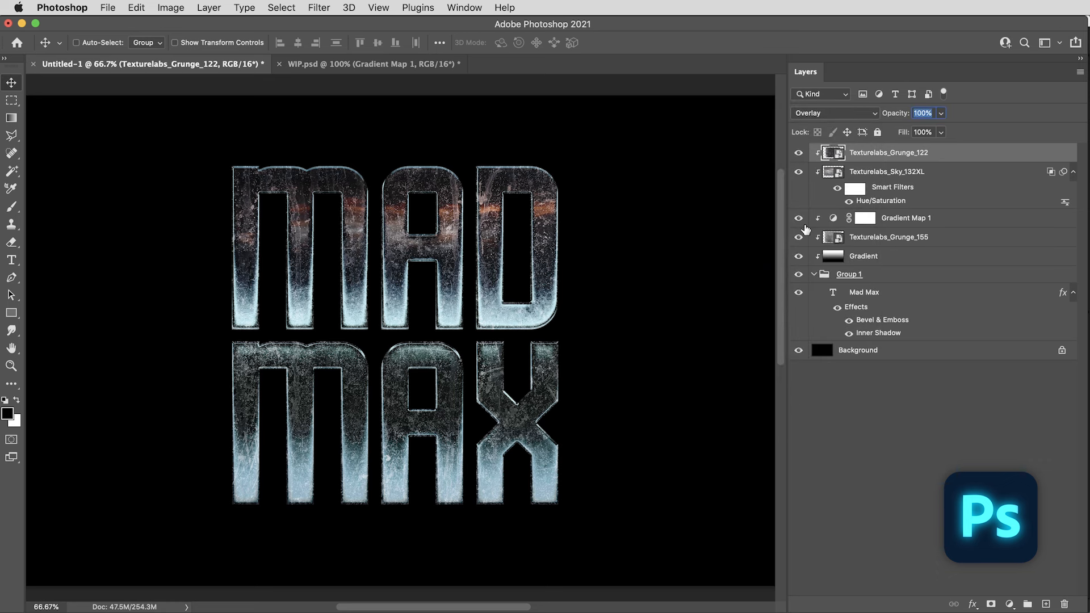
{"action": "type", "text": "40"}
{"action": "key", "text": "Return"}
{"action": "key", "text": "super+equal"}
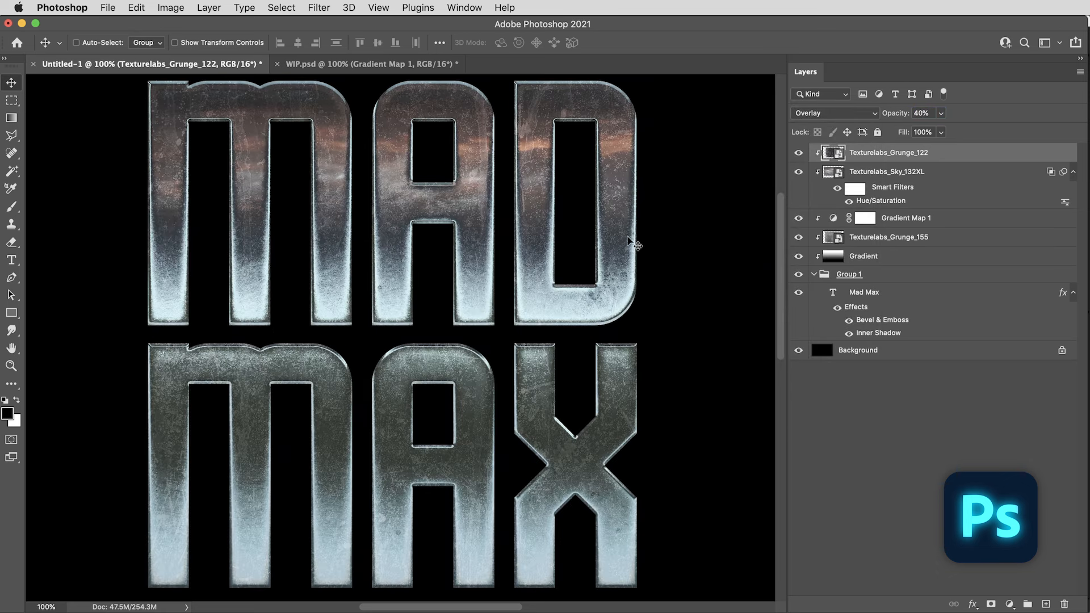
Try the Texturelabs_Grunge_122 layer below Gradient Map 1, return it above the sky layer, and compare the lettering with and without it.
{"action": "left_click_drag", "start_coordinate": [899, 153], "coordinate": [909, 236]}
{"action": "left_click", "coordinate": [799, 219]}
{"action": "left_click", "coordinate": [799, 219]}
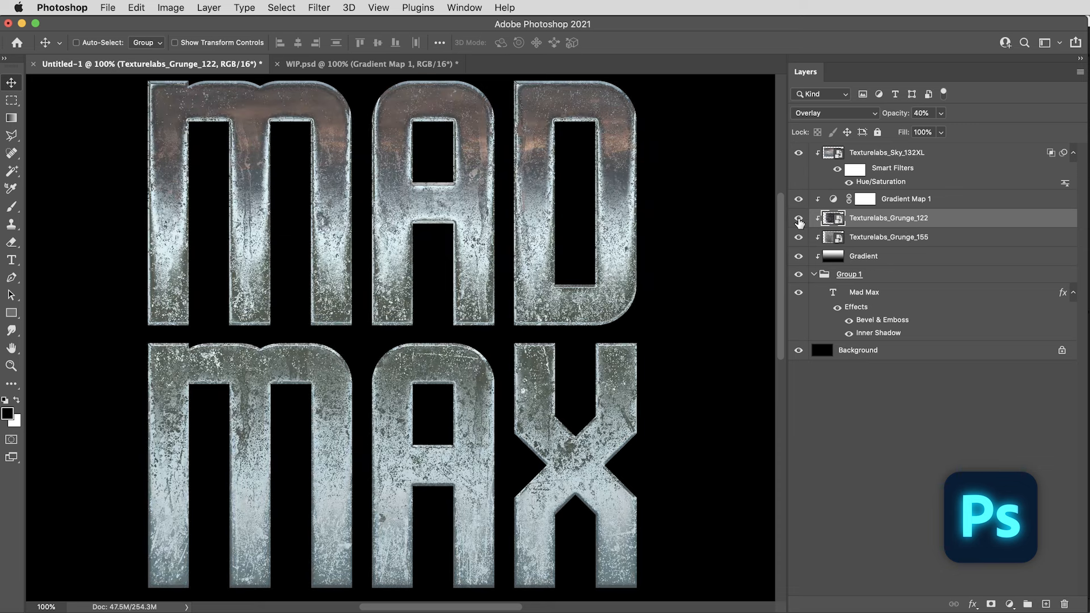
{"action": "left_click", "coordinate": [799, 219]}
{"action": "left_click", "coordinate": [799, 220]}
{"action": "left_click_drag", "start_coordinate": [830, 220], "coordinate": [854, 151]}
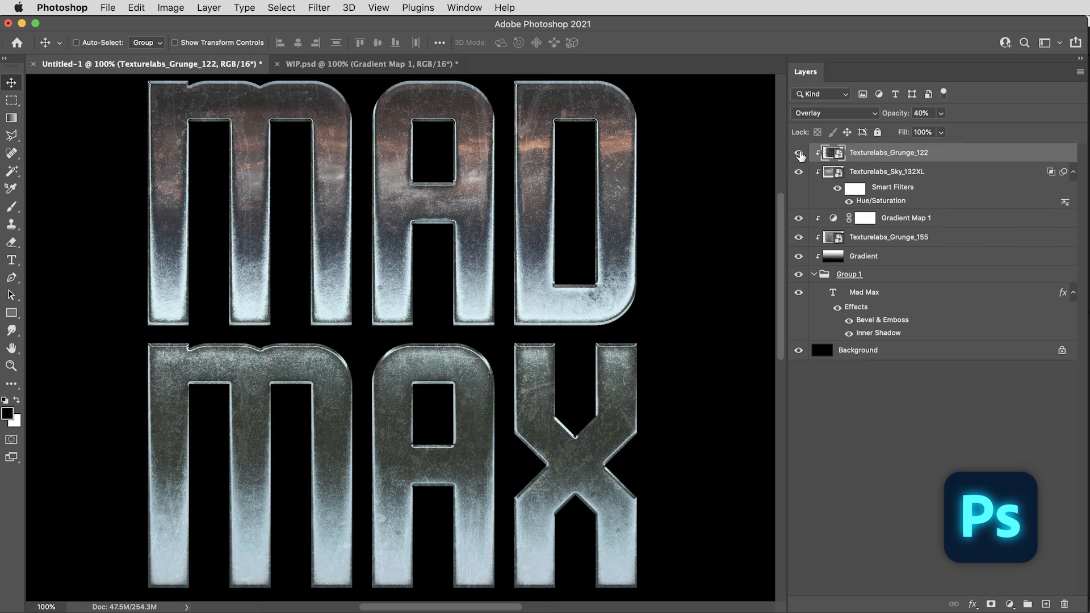
{"action": "left_click", "coordinate": [799, 153]}
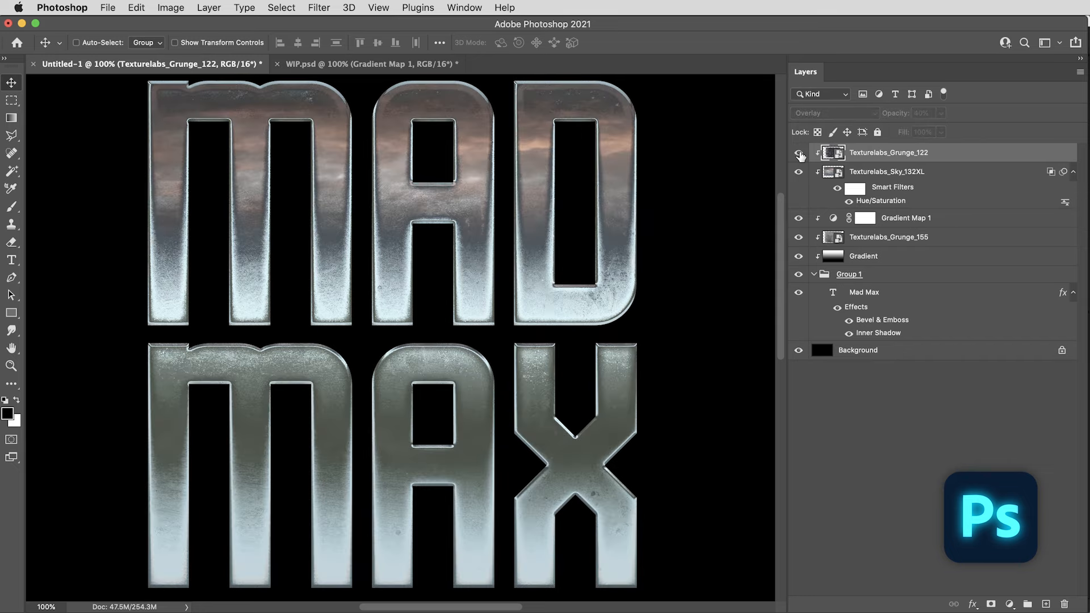
{"action": "left_click", "coordinate": [798, 153]}
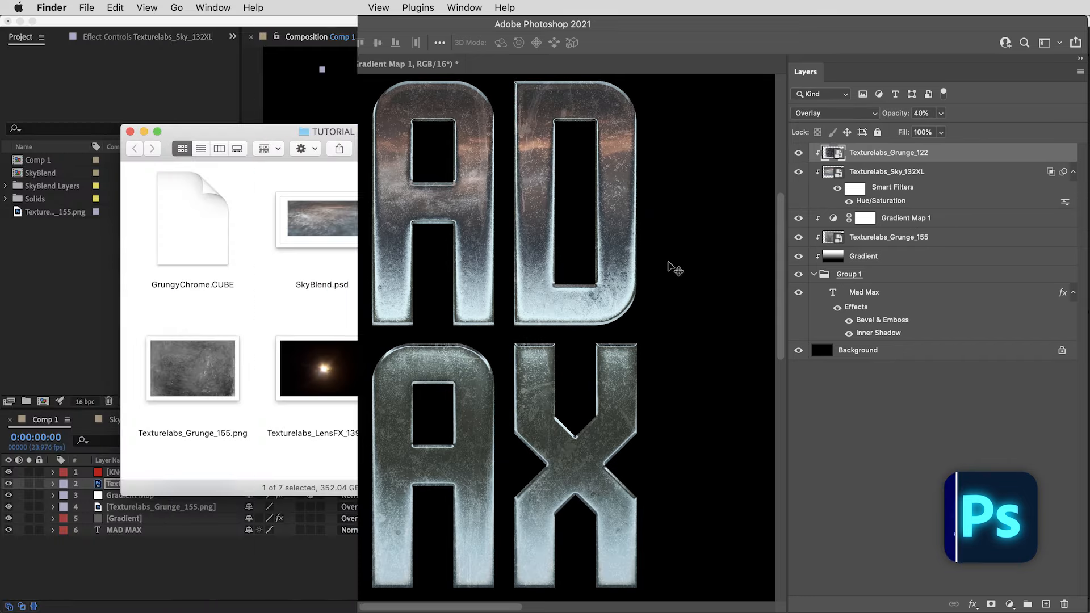
In After Effects, import Texturelabs_Grunge_122.png, add it to Comp 1, and scale it down to just cover the lettering.
{"action": "left_click_drag", "start_coordinate": [463, 198], "coordinate": [76, 273]}
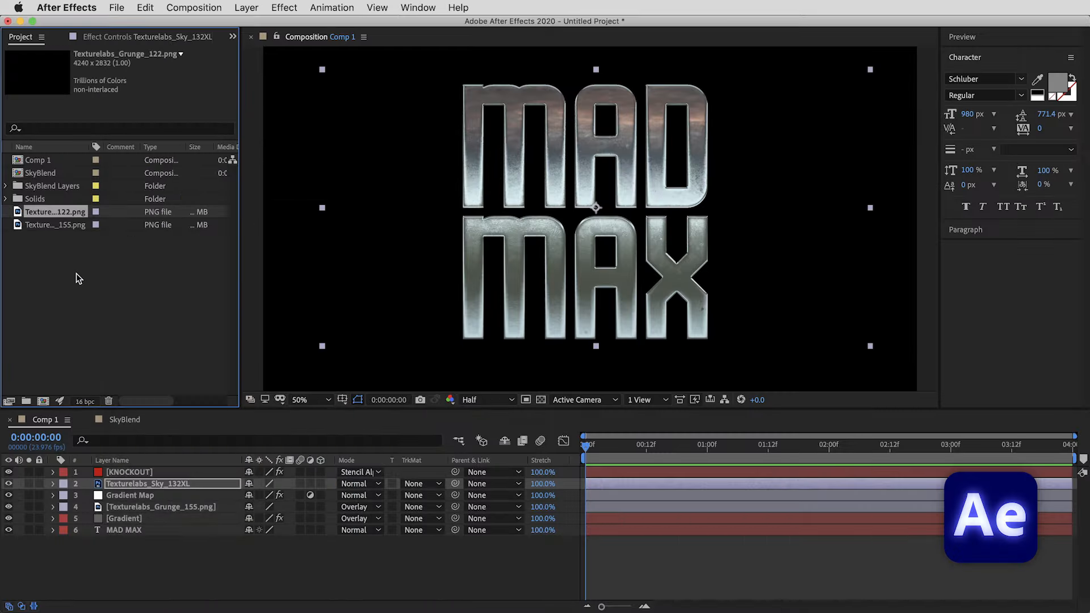
{"action": "key", "text": "comma"}
{"action": "left_click_drag", "start_coordinate": [72, 216], "coordinate": [596, 225]}
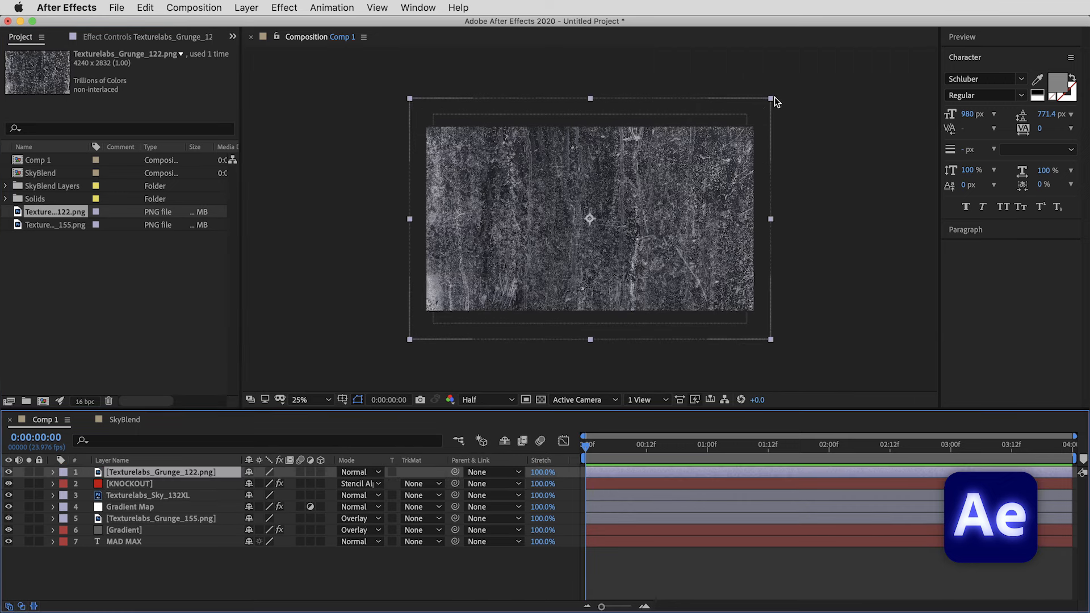
{"action": "key", "text": "period"}
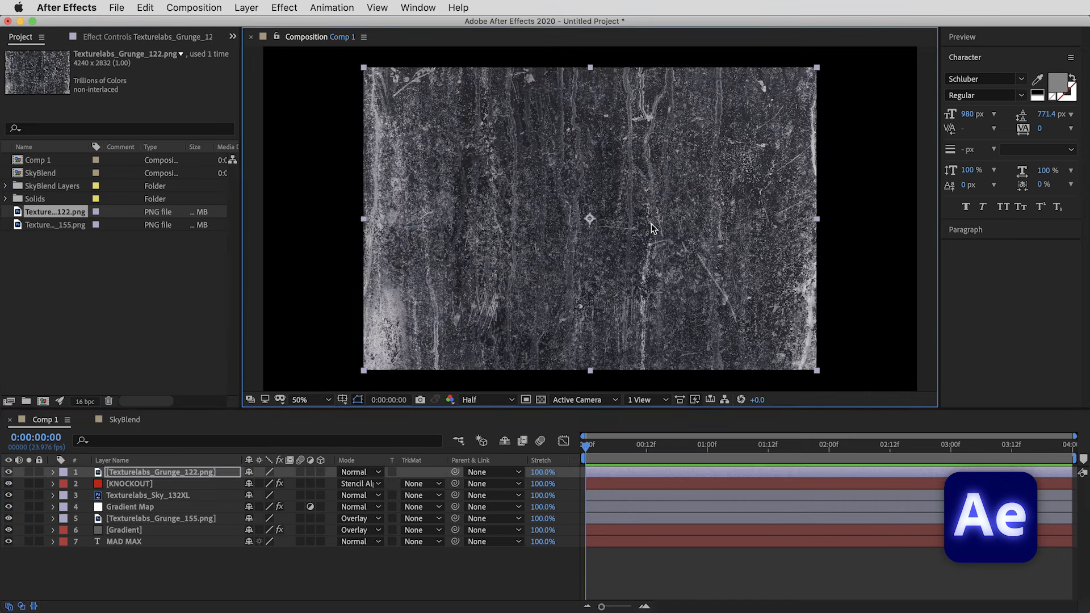
Set the Texturelabs_Grunge_122 layer to Overlay, place it directly below KNOCKOUT, and reduce its opacity to 40%.
{"action": "left_click", "coordinate": [355, 473]}
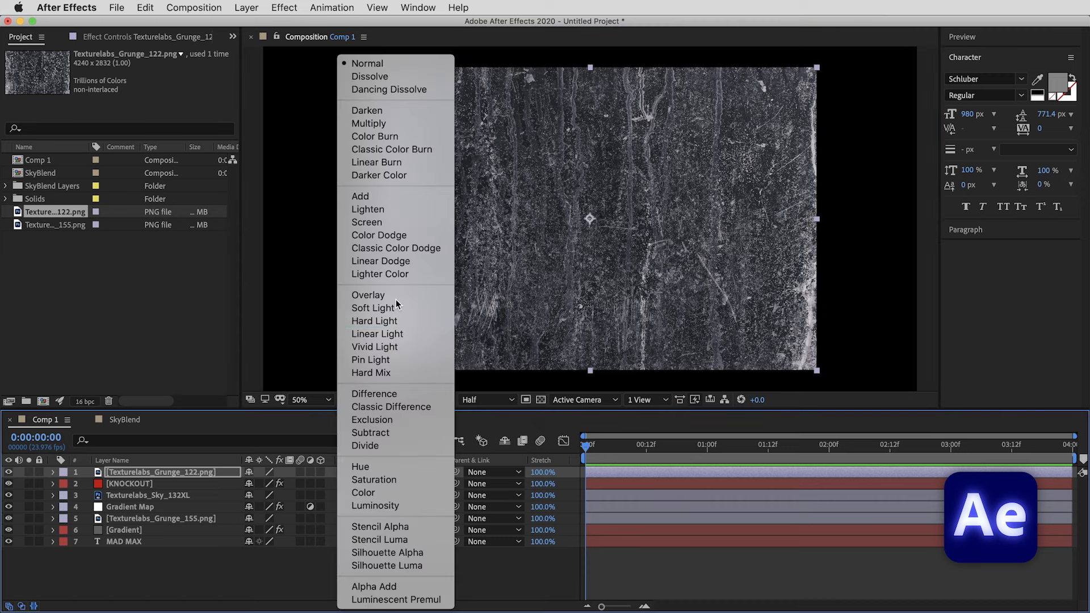
{"action": "left_click", "coordinate": [396, 295]}
{"action": "left_click_drag", "start_coordinate": [172, 471], "coordinate": [171, 486]}
{"action": "key", "text": "t"}
{"action": "key", "text": "period"}
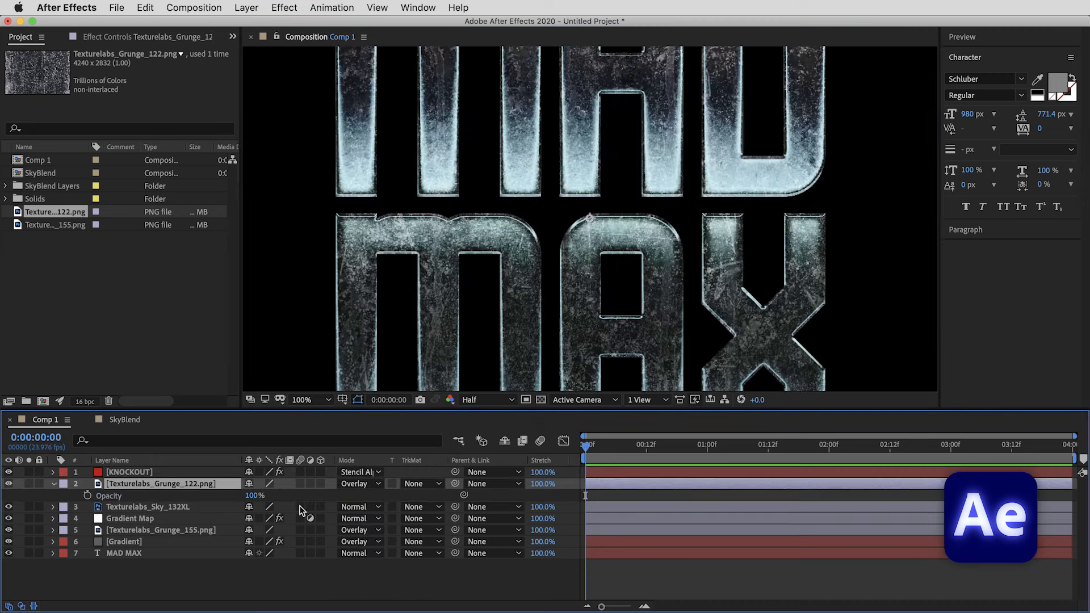
{"action": "left_click", "coordinate": [256, 496]}
{"action": "key", "text": "Return"}
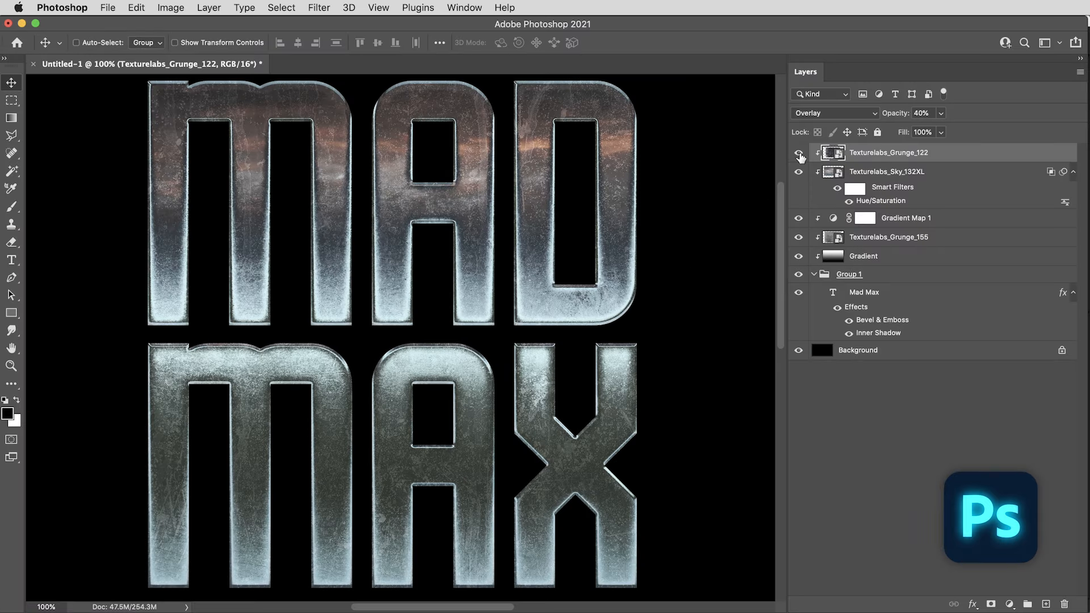
In Photoshop, place Texturelabs_LensFX_139.png above all the other layers and set its blending mode to Screen.
{"action": "left_click", "coordinate": [798, 153]}
{"action": "left_click", "coordinate": [798, 153]}
{"action": "key", "text": "super+Tab"}
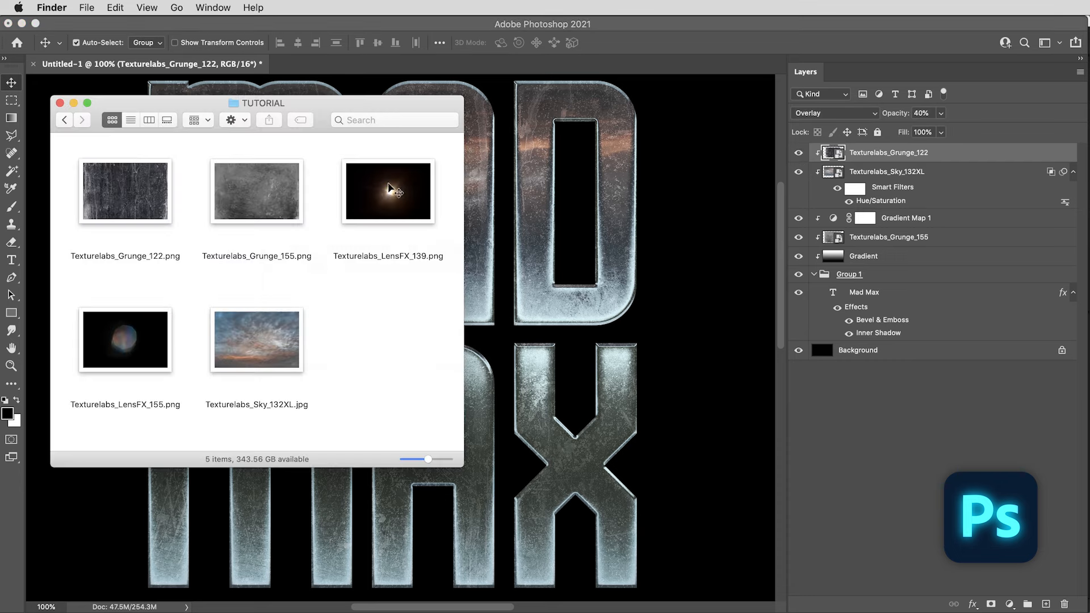
{"action": "left_click_drag", "start_coordinate": [392, 190], "coordinate": [526, 246]}
{"action": "key", "text": "super+minus"}
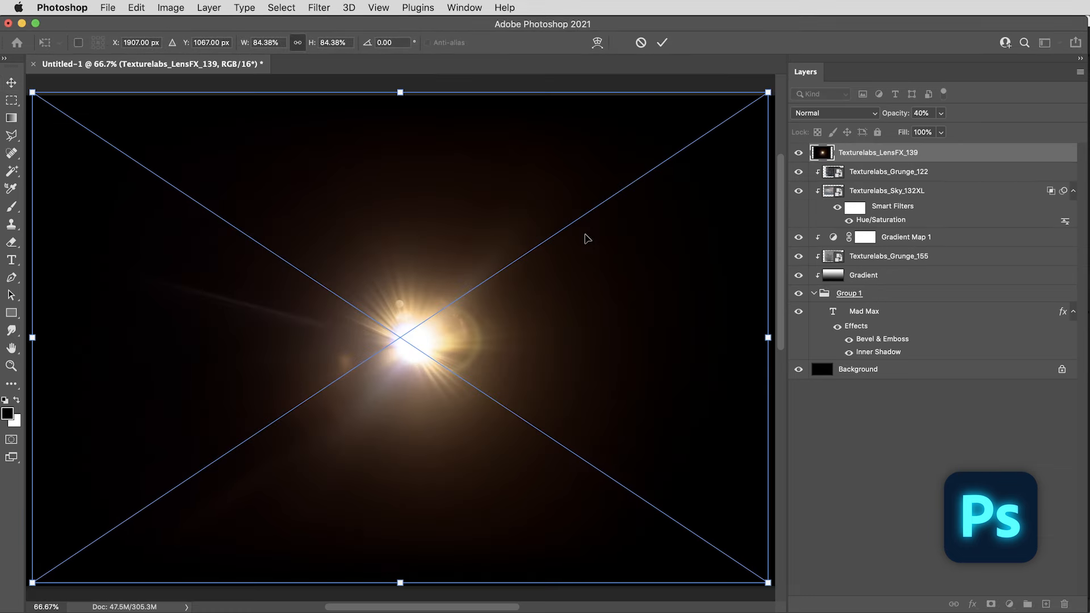
{"action": "left_click", "coordinate": [817, 113]}
{"action": "left_click", "coordinate": [833, 210]}
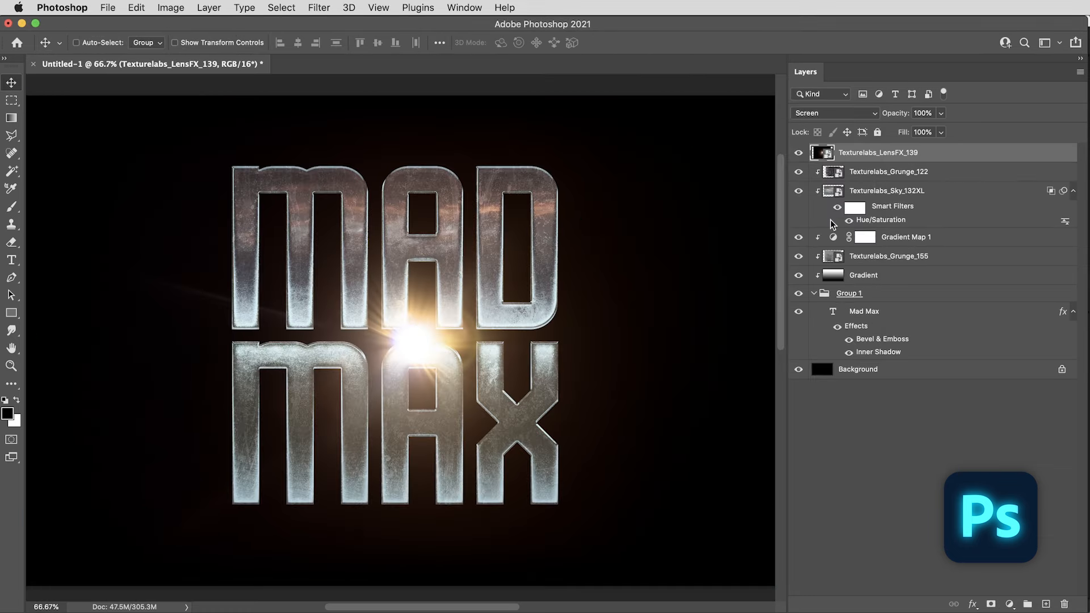
Shift the lens flare's hue from orange to blue with a Hue/Saturation adjustment.
{"action": "key", "text": "super+u"}
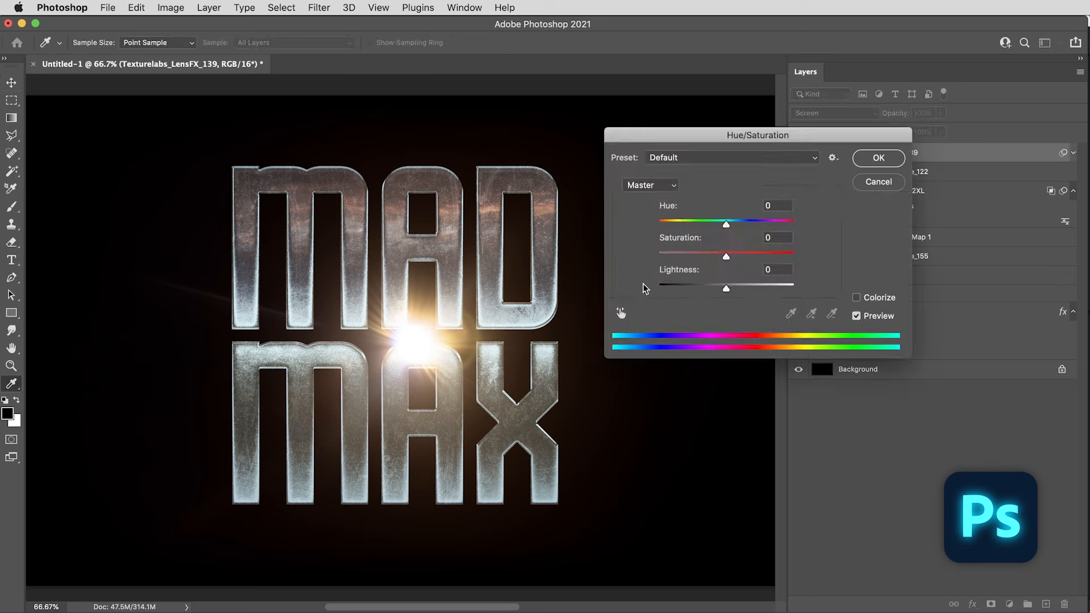
{"action": "left_click_drag", "start_coordinate": [726, 224], "coordinate": [635, 238]}
{"action": "key", "text": "Return"}
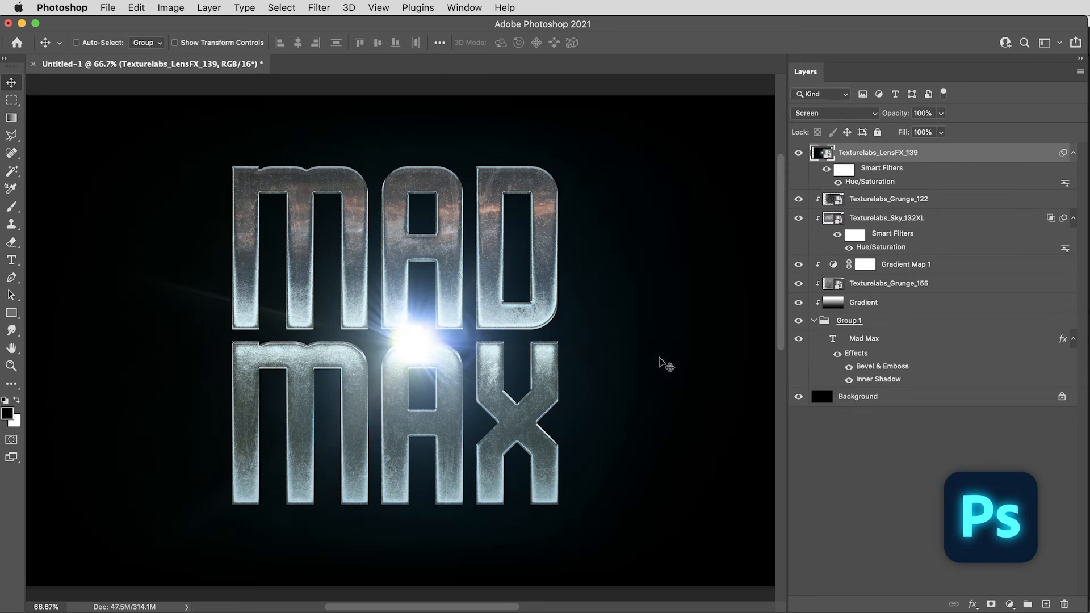
Scale the lens flare down onto the lower-left corner of the D, and move a duplicate of it elsewhere on the lettering.
{"action": "key", "text": "super+t"}
{"action": "left_click_drag", "start_coordinate": [404, 93], "coordinate": [501, 282]}
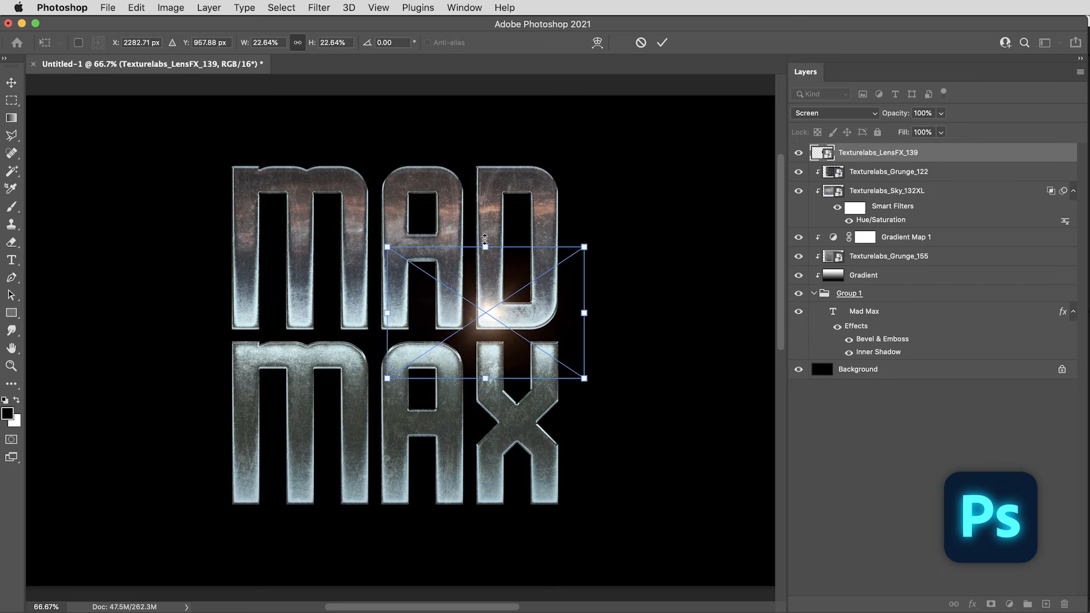
{"action": "mouse_move", "coordinate": [486, 243]}
{"action": "left_mouse_down"}
{"action": "mouse_move", "coordinate": [487, 222]}
{"action": "mouse_move", "coordinate": [490, 252]}
{"action": "left_mouse_up"}
{"action": "key", "text": "Return"}
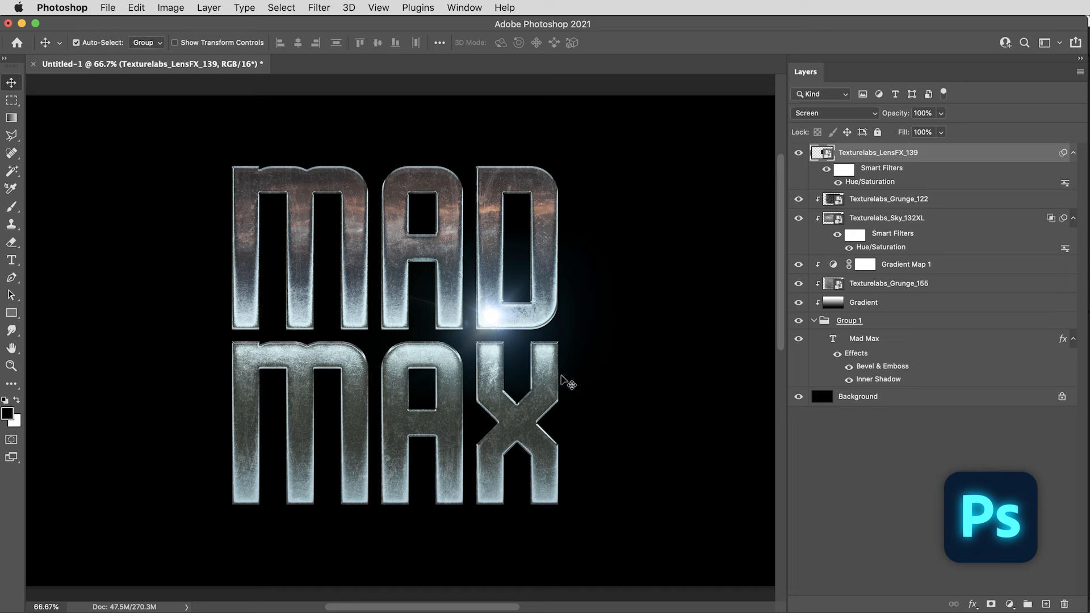
{"action": "key", "text": "super+j"}
{"action": "left_click_drag", "start_coordinate": [600, 407], "coordinate": [363, 339]}
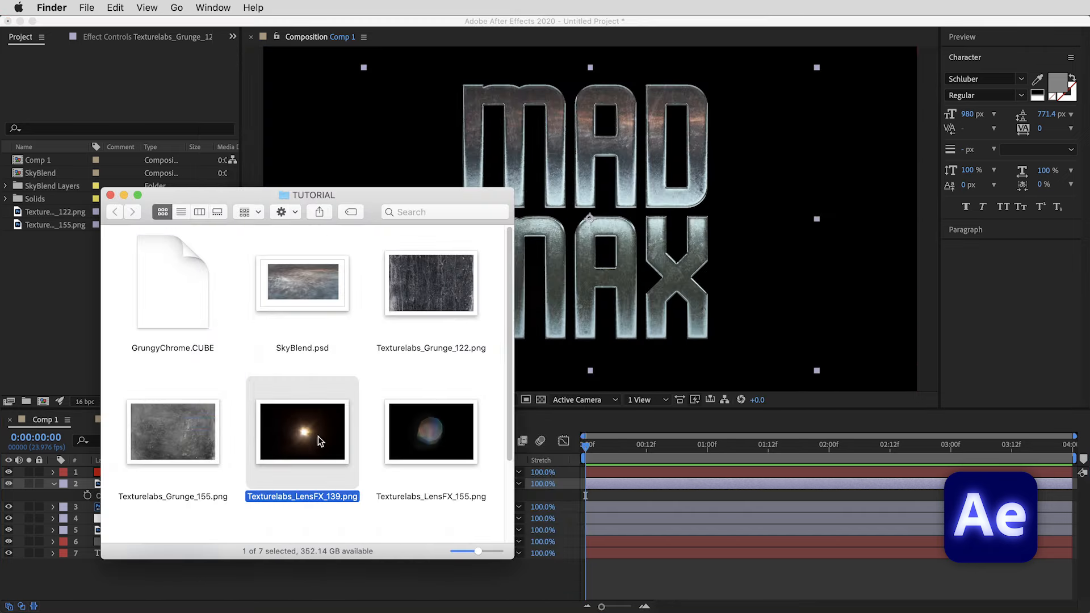
In After Effects, import Texturelabs_LensFX_139.png and add it to Comp 1 above the KNOCKOUT layer.
{"action": "left_click_drag", "start_coordinate": [316, 442], "coordinate": [62, 306]}
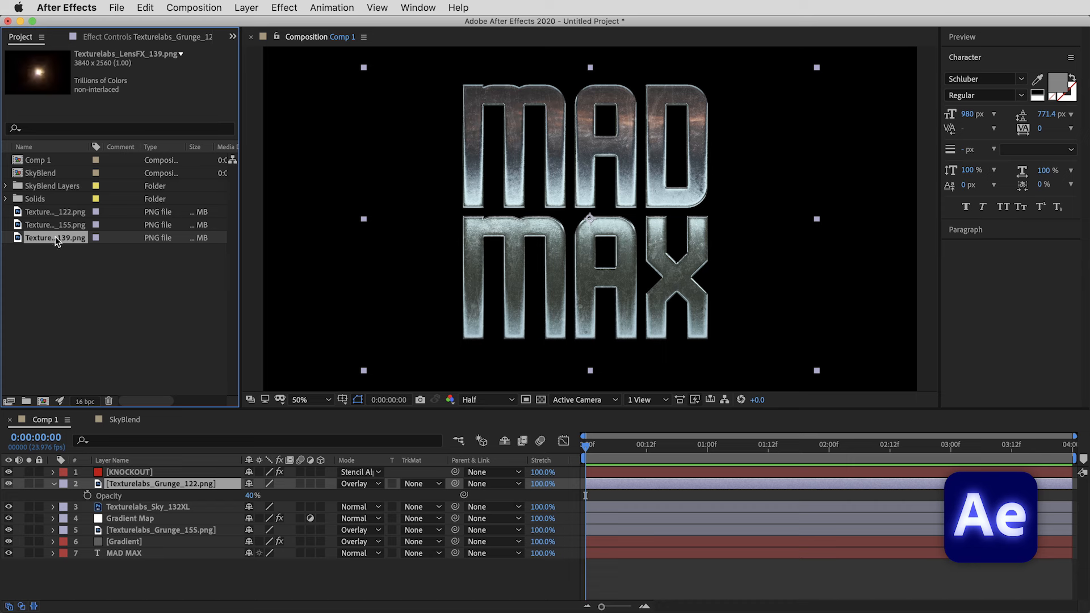
{"action": "left_click_drag", "start_coordinate": [57, 239], "coordinate": [139, 472]}
{"action": "key", "text": "comma"}
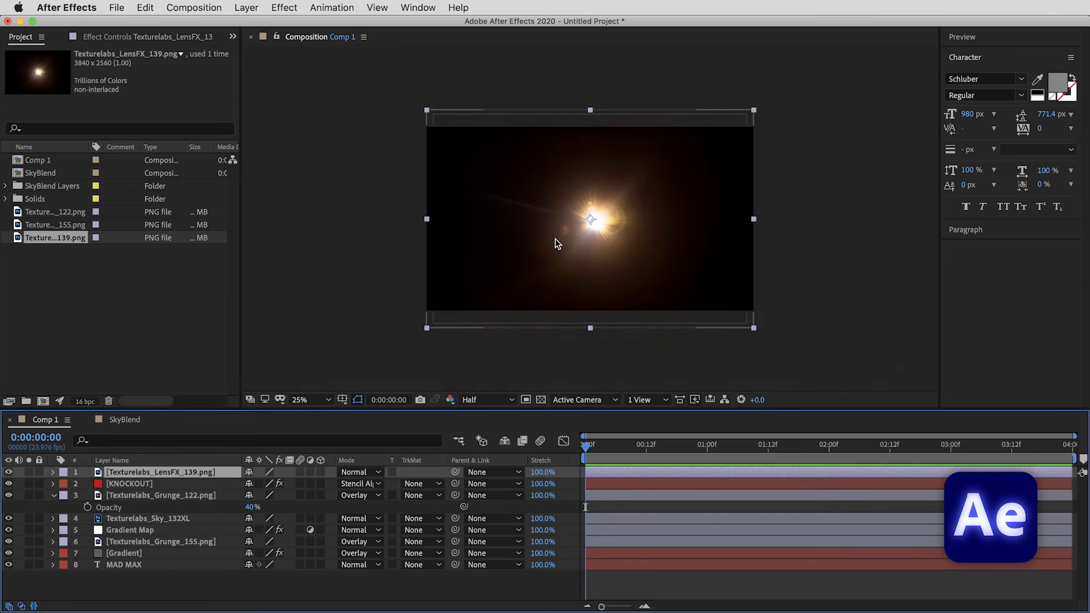
Scale the Texturelabs_LensFX_139.png layer down to a fraction of its size and set its blending mode to Screen.
{"action": "left_click_drag", "start_coordinate": [754, 116], "coordinate": [638, 189]}
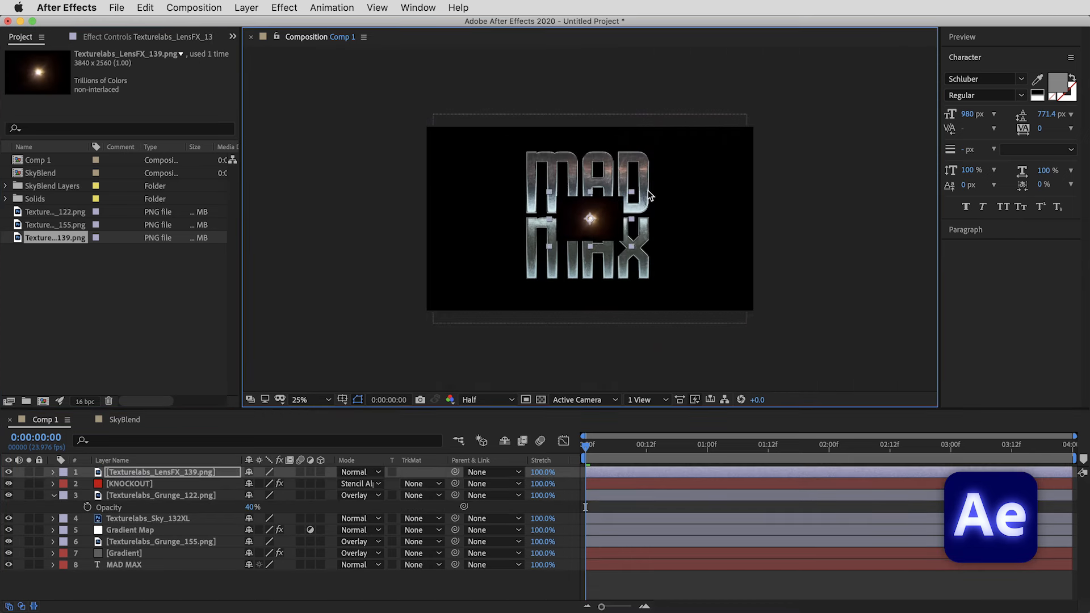
{"action": "key", "text": "period"}
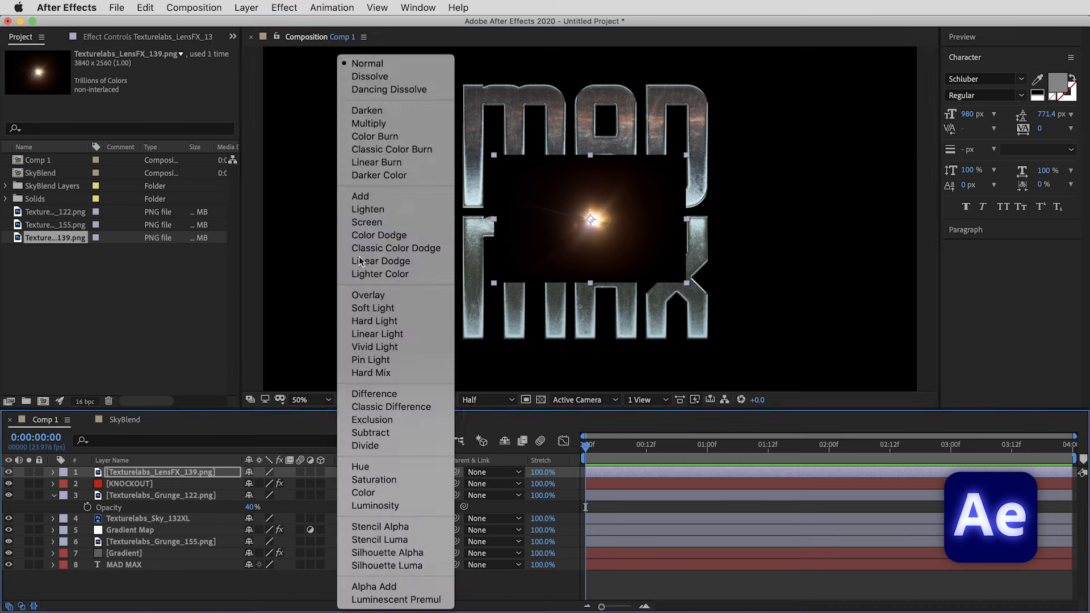
{"action": "left_click", "coordinate": [357, 471]}
{"action": "left_click", "coordinate": [362, 223]}
{"action": "key", "text": "period"}
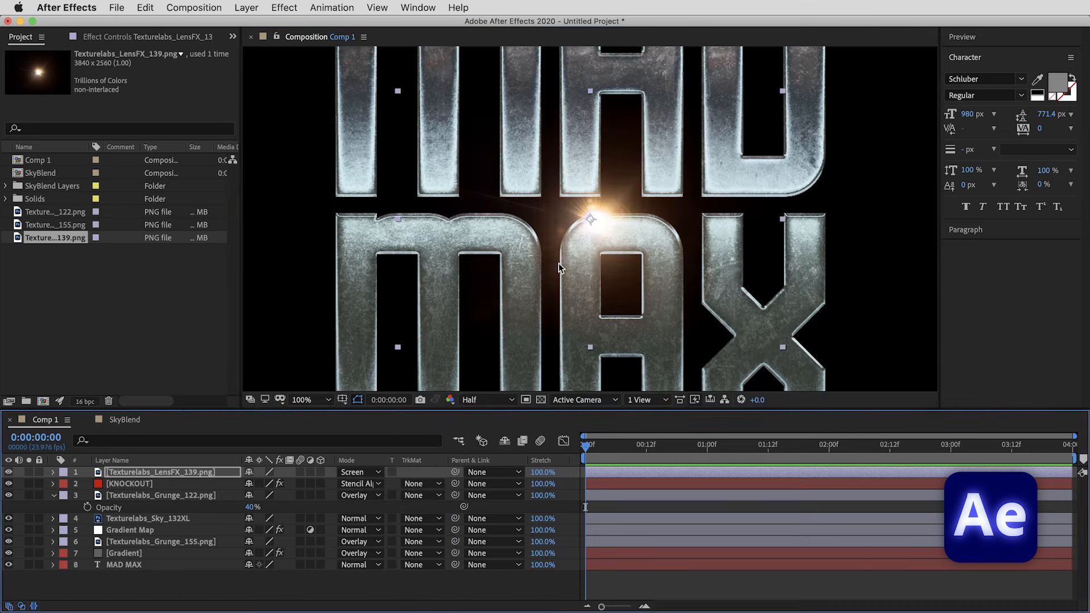
Apply a Hue/Saturation effect to the lens flare layer and set its Master Hue to 180°.
{"action": "left_click", "coordinate": [285, 8]}
{"action": "mouse_move", "coordinate": [397, 148]}
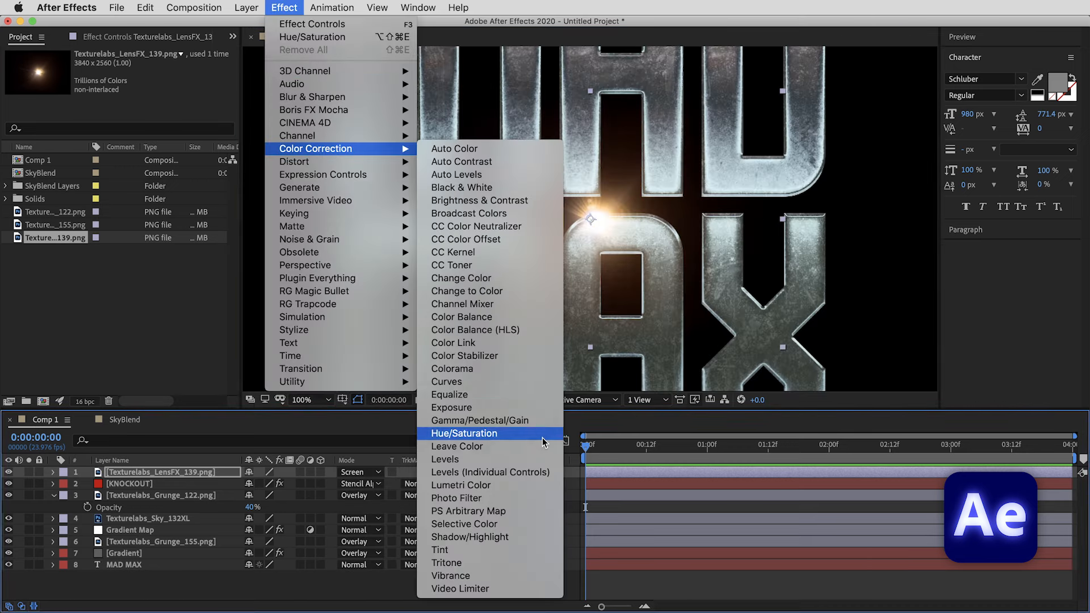
{"action": "left_click", "coordinate": [511, 433]}
{"action": "left_click", "coordinate": [151, 132]}
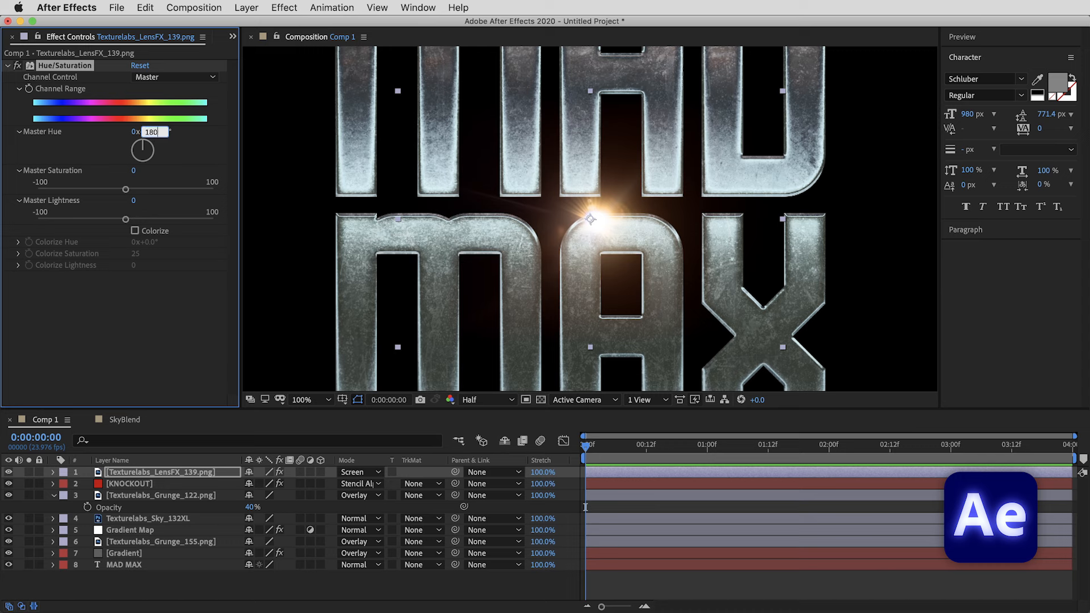
{"action": "type", "text": "180"}
{"action": "key", "text": "Return"}
Move the lens flare onto the lower-left corner of the D and place a duplicate on the upper-right shoulder of the second M.
{"action": "left_click_drag", "start_coordinate": [622, 257], "coordinate": [749, 214]}
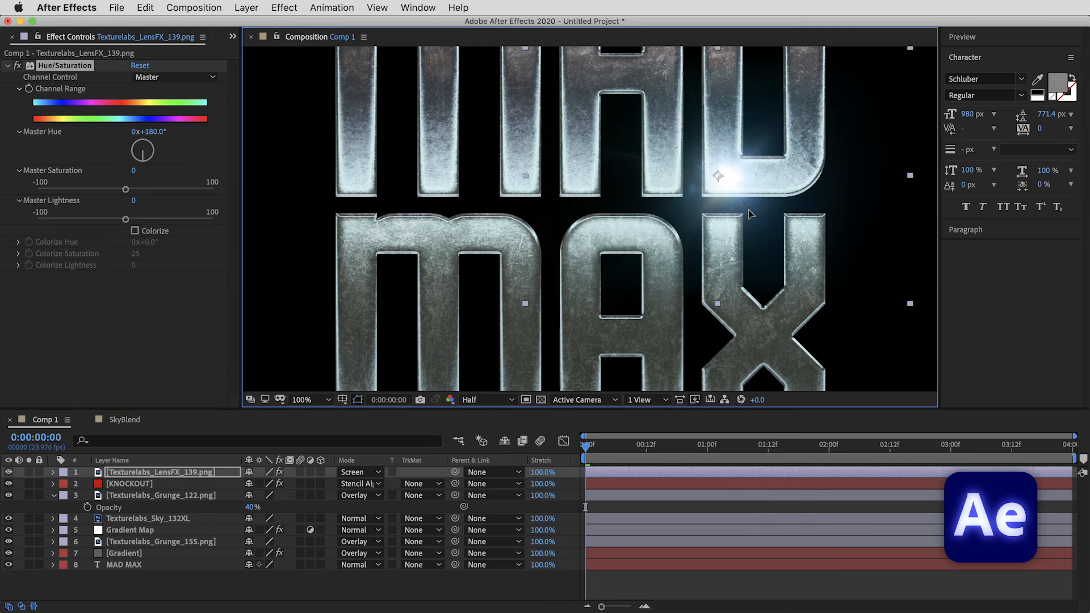
{"action": "key", "text": "ctrl+d"}
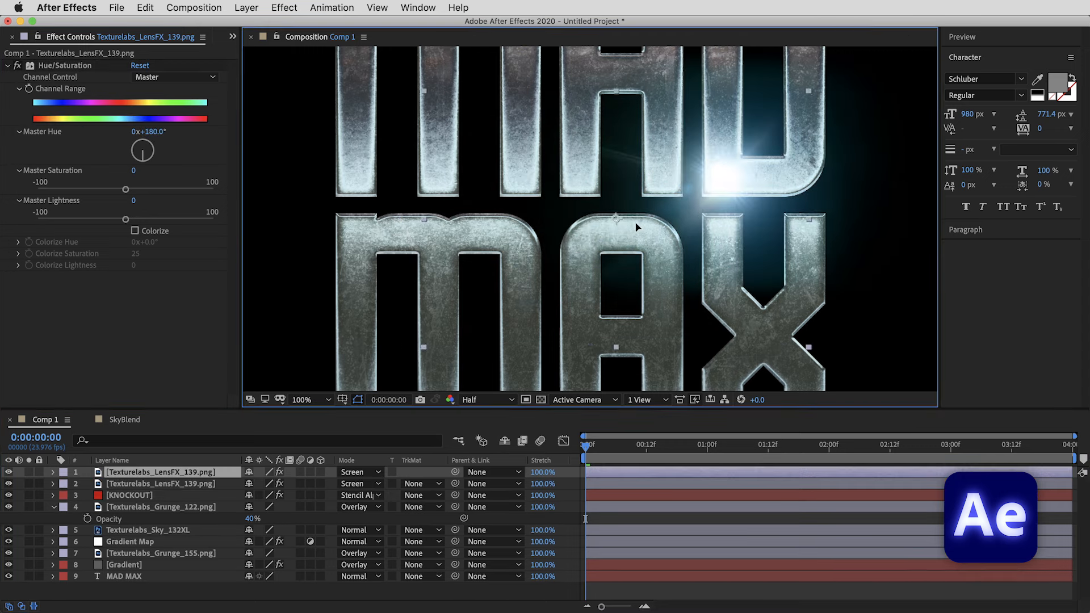
{"action": "left_click_drag", "start_coordinate": [636, 227], "coordinate": [519, 246]}
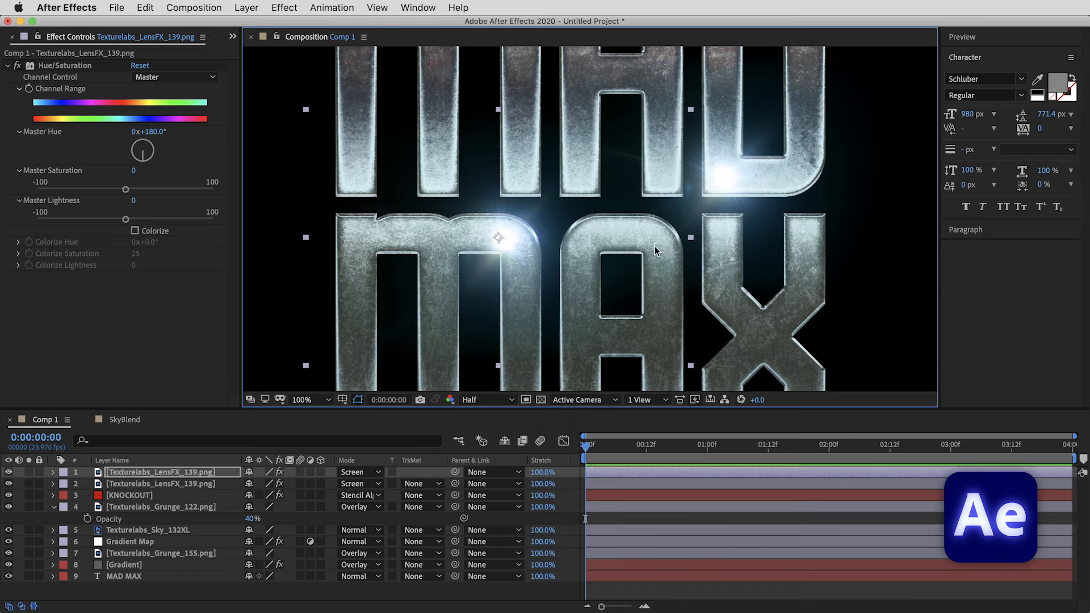
{"action": "key", "text": "shift+slash"}
Bring Texturelabs_LensFX_155.png into Comp 1 as the uppermost layer and set its blending mode to Screen.
{"action": "key", "text": "super+Tab"}
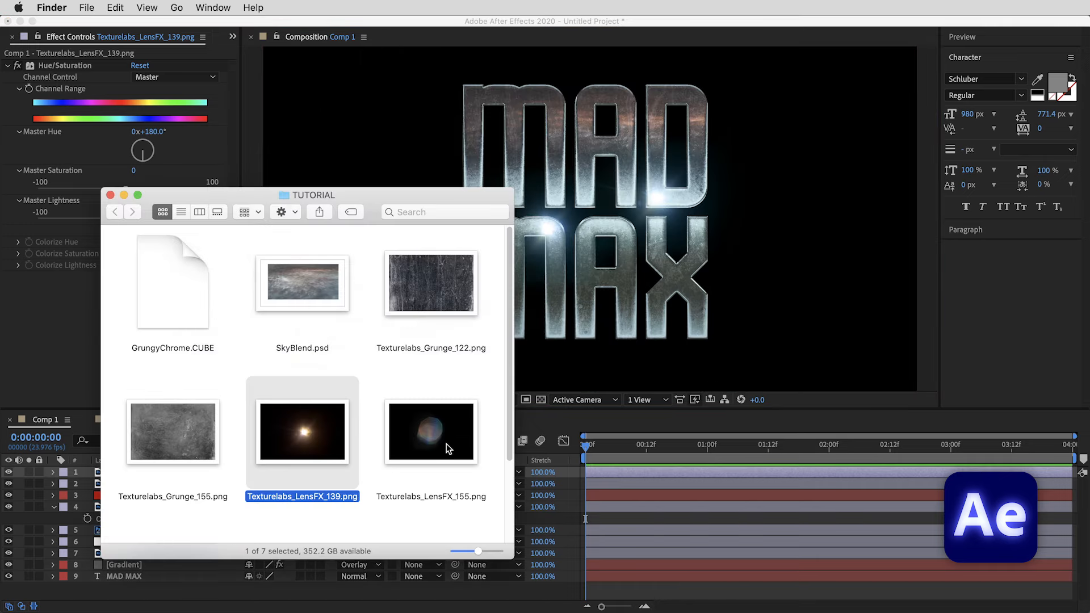
{"action": "left_click_drag", "start_coordinate": [448, 448], "coordinate": [90, 483]}
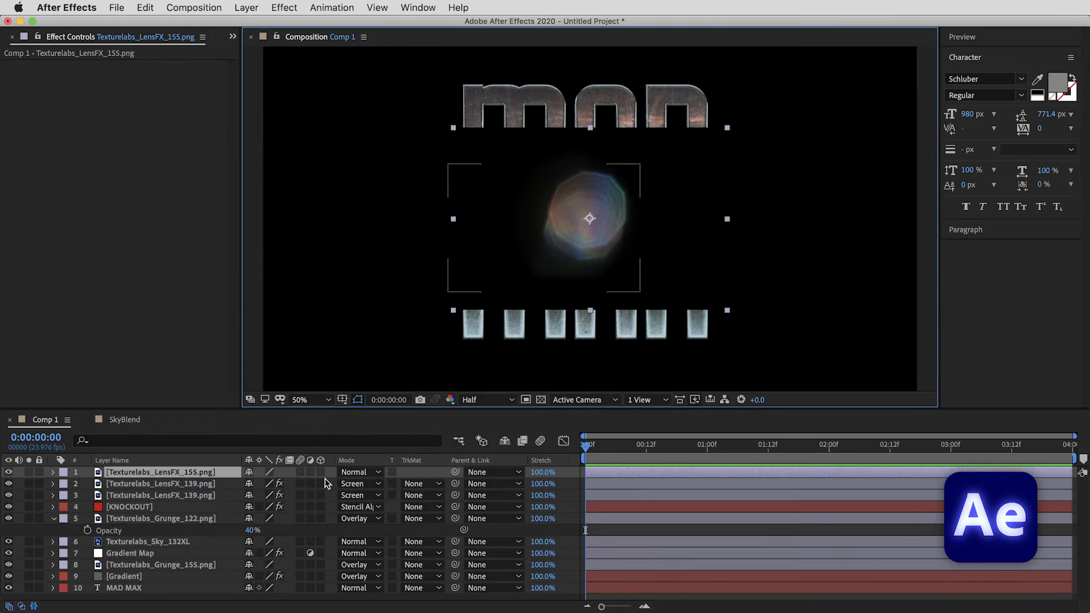
{"action": "left_click", "coordinate": [360, 472]}
{"action": "left_click", "coordinate": [410, 219]}
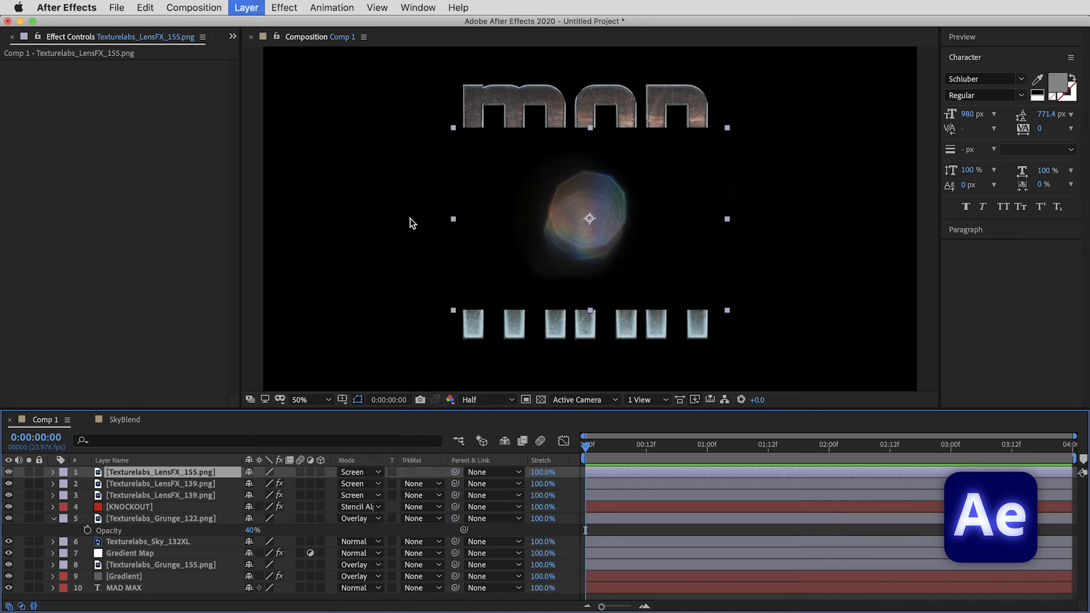
Set the Texturelabs_LensFX_155.png layer's opacity to 40% and scale it down.
{"action": "key", "text": "t"}
{"action": "left_click", "coordinate": [250, 484]}
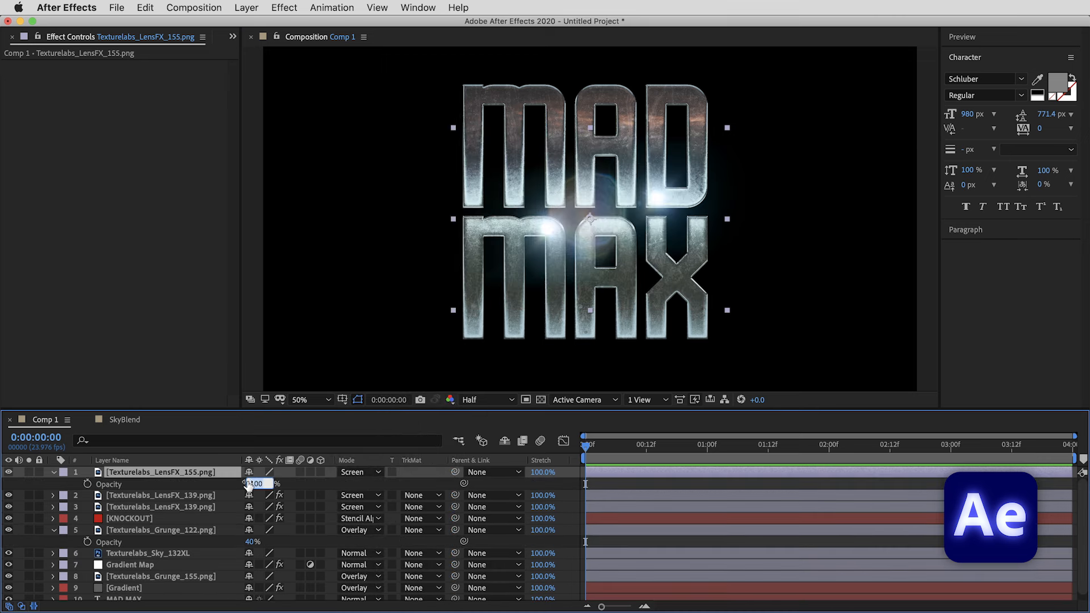
{"action": "type", "text": "40"}
{"action": "key", "text": "Return"}
{"action": "left_click_drag", "start_coordinate": [728, 128], "coordinate": [588, 208]}
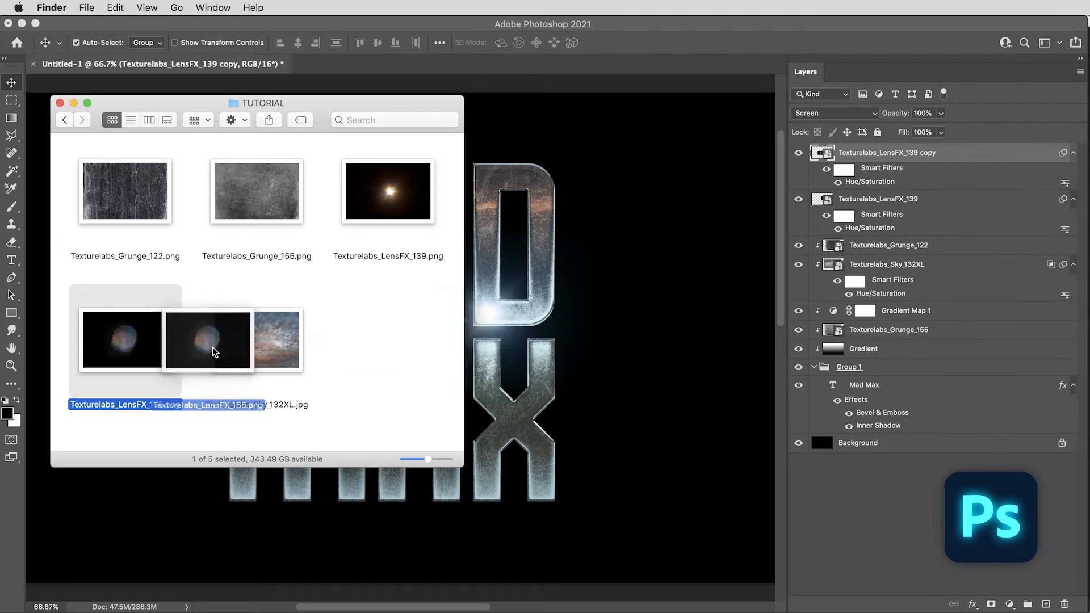
In Photoshop, place Texturelabs_LensFX_155.png above all layers in Screen mode at 50% opacity, positioned near the flare on the lower M.
{"action": "left_click_drag", "start_coordinate": [121, 408], "coordinate": [501, 340]}
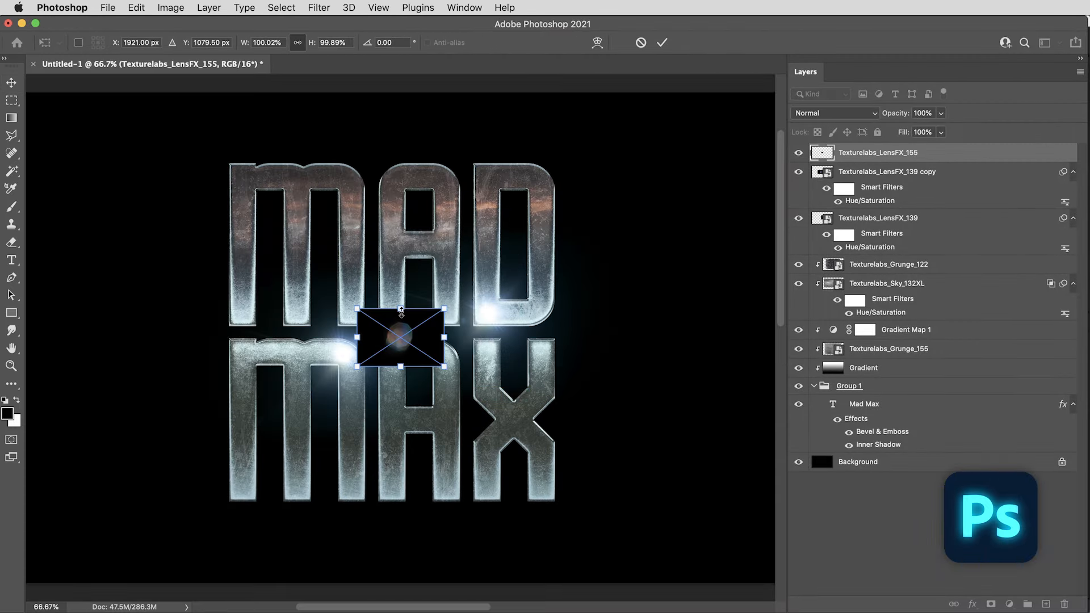
{"action": "key", "text": "Return"}
{"action": "left_click", "coordinate": [831, 113]}
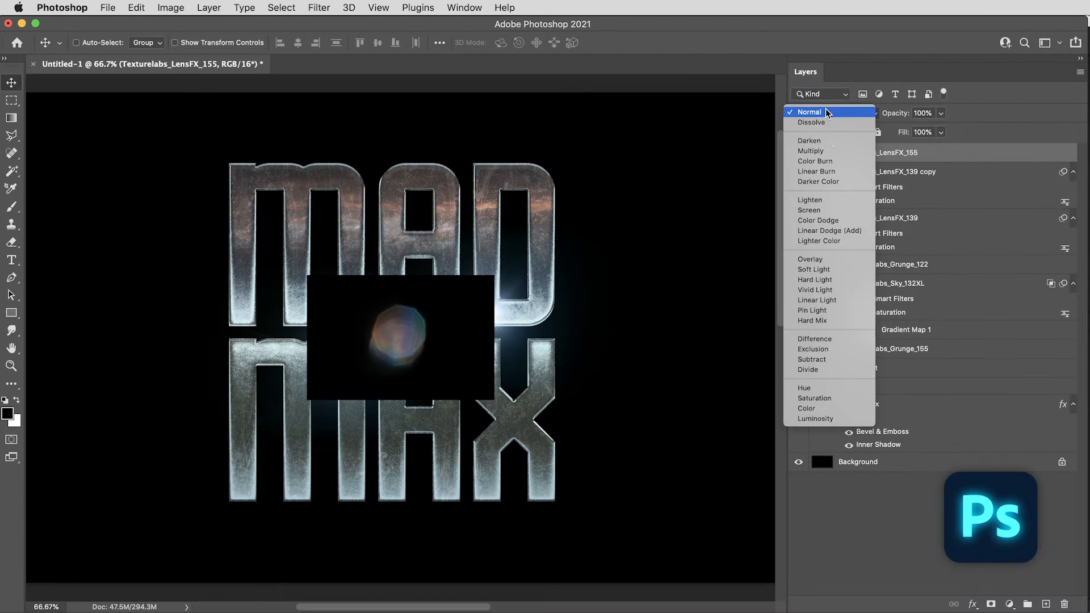
{"action": "left_click", "coordinate": [832, 210]}
{"action": "key", "text": "5"}
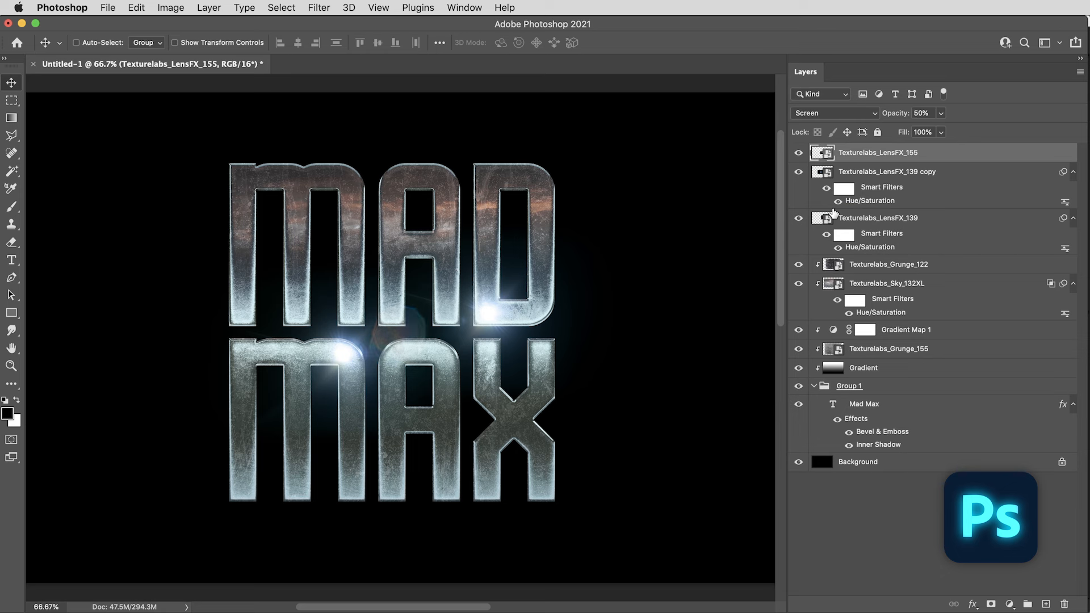
{"action": "left_click_drag", "start_coordinate": [390, 331], "coordinate": [323, 346]}
Add a Curves adjustment layer above everything and shape a gentle S-curve that darkens the shadows and lifts the highlights.
{"action": "left_click", "coordinate": [1011, 604]}
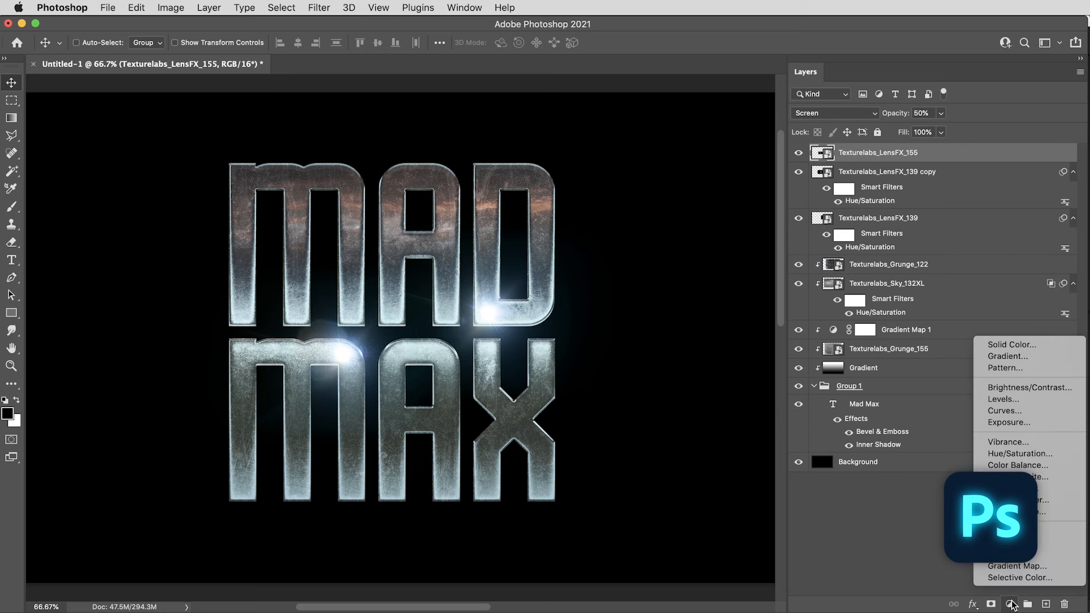
{"action": "left_click", "coordinate": [1008, 412]}
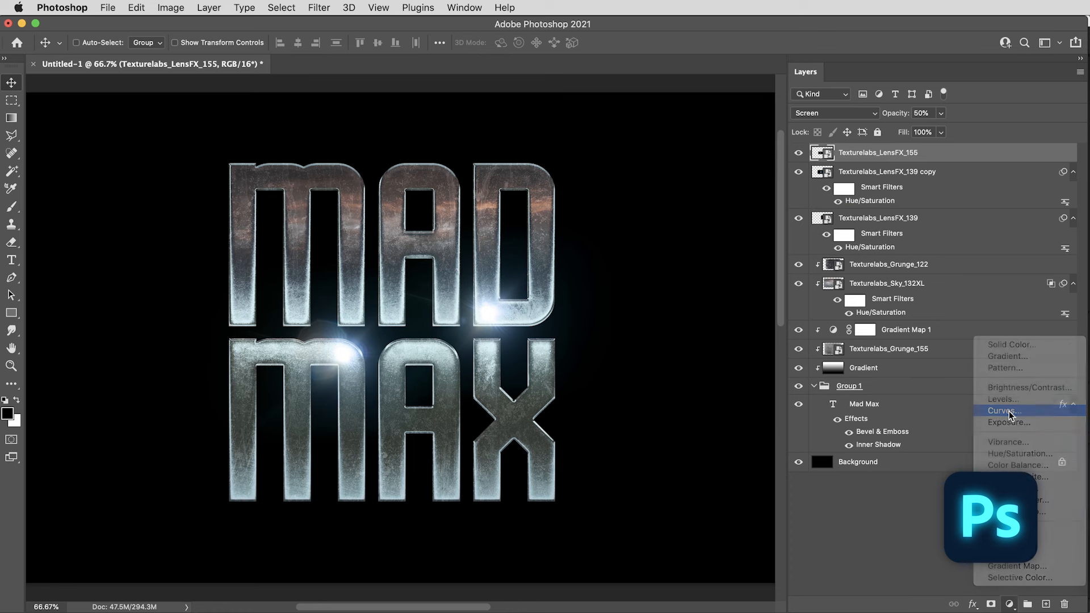
{"action": "left_click_drag", "start_coordinate": [723, 453], "coordinate": [728, 456]}
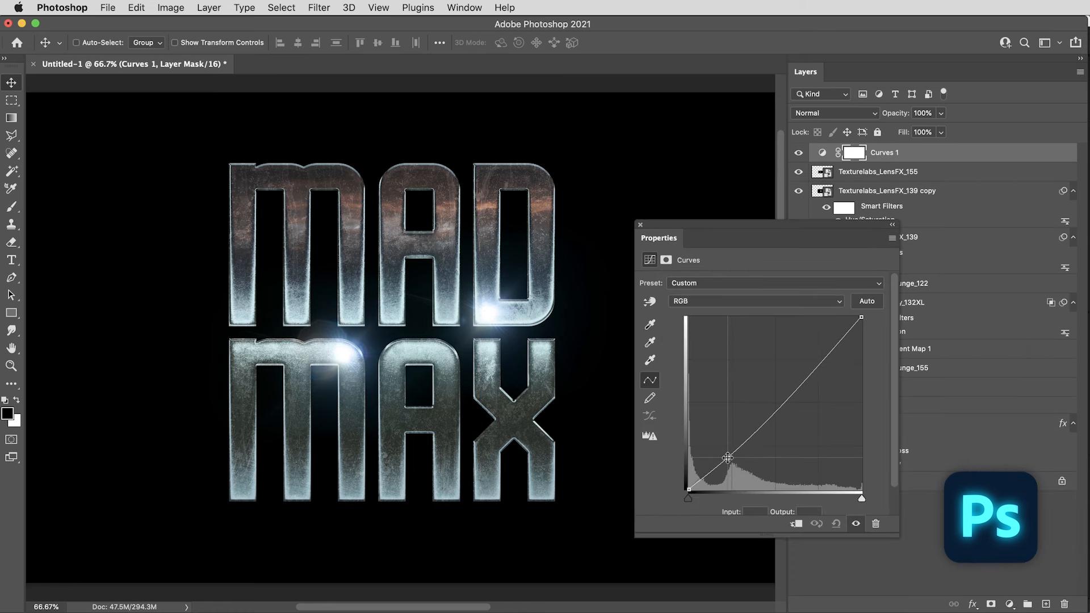
{"action": "left_click_drag", "start_coordinate": [796, 380], "coordinate": [798, 370]}
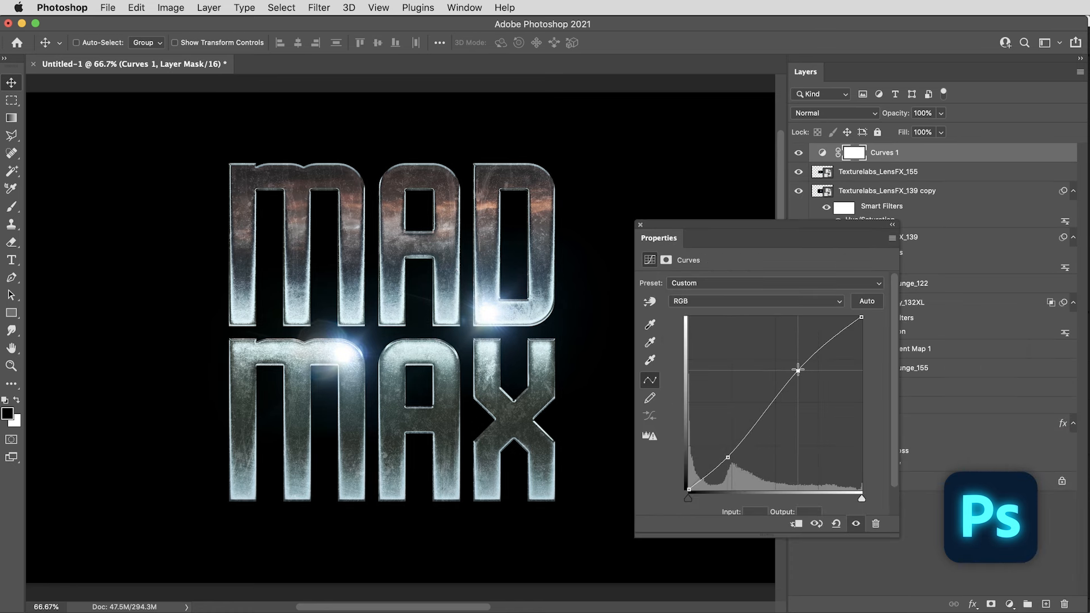
{"action": "left_click", "coordinate": [642, 226]}
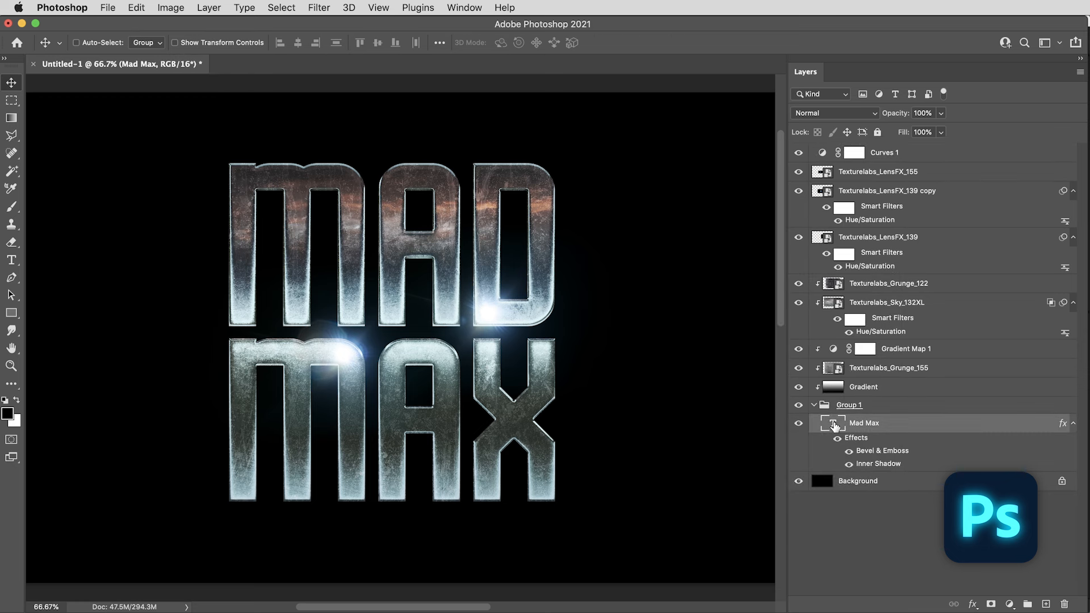
Replace the word Max with RICK in the Mad Max text layer.
{"action": "double_click", "coordinate": [833, 425]}
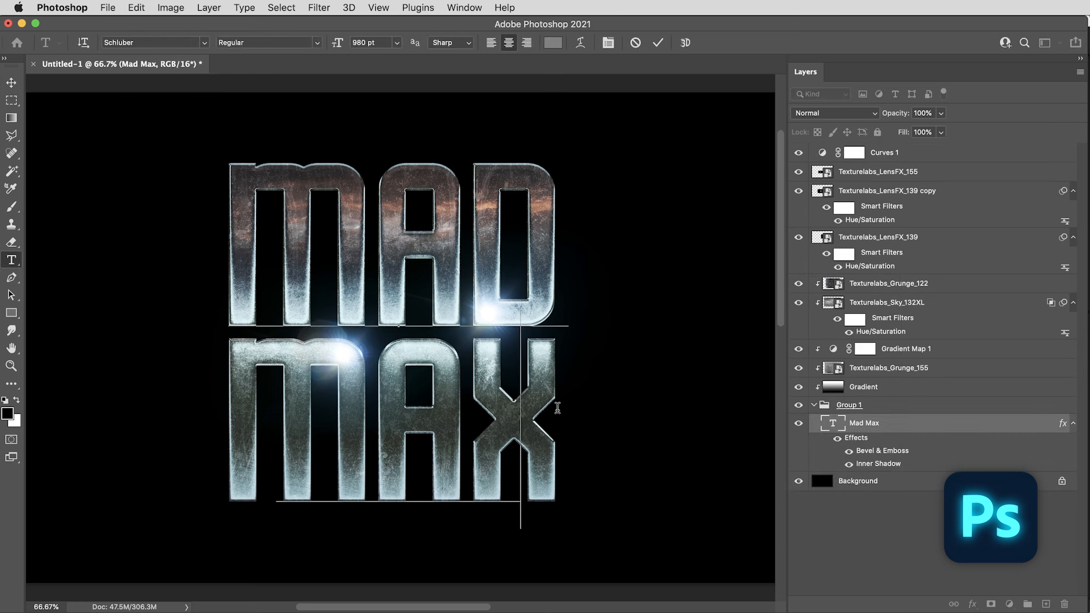
{"action": "key", "text": "BackSpace"}
{"action": "key", "text": "BackSpace"}
{"action": "key", "text": "BackSpace"}
{"action": "type", "text": "Ri"}
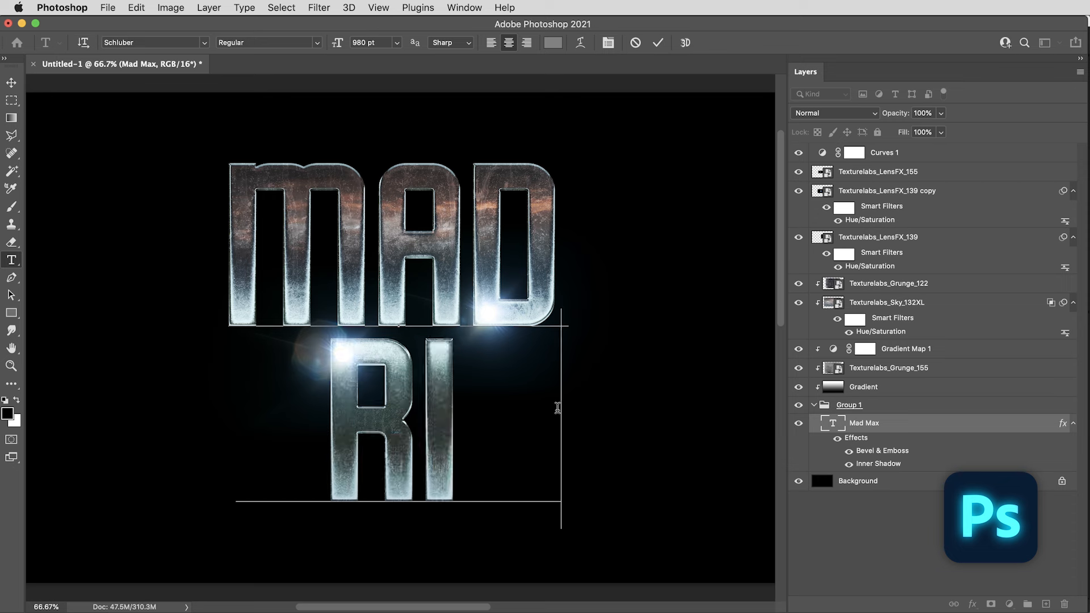
{"action": "type", "text": "CK"}
{"action": "key", "text": "Escape"}
{"action": "key", "text": "v"}
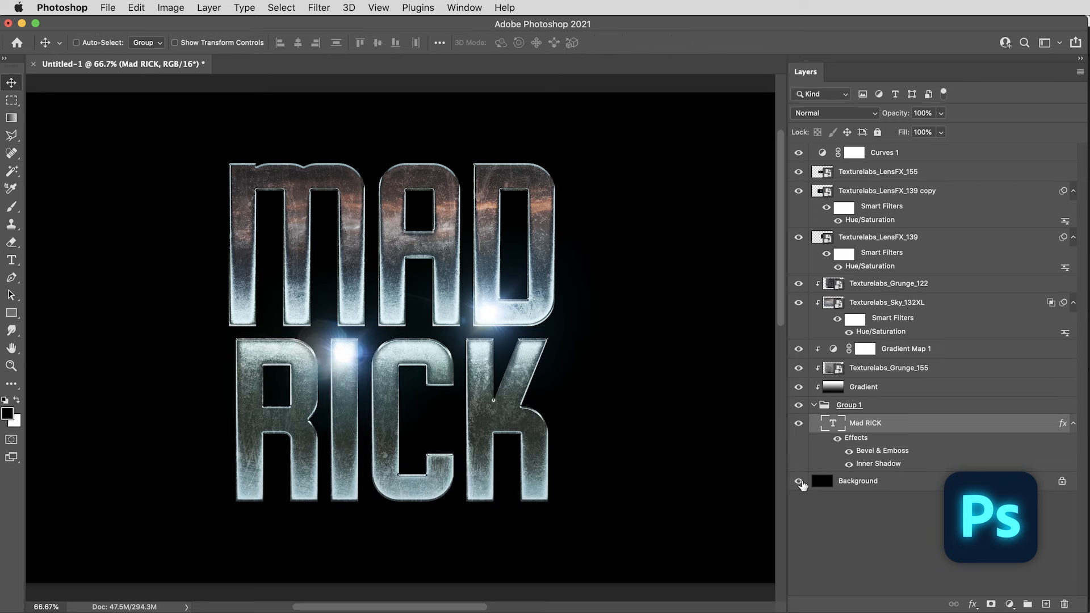
Hide the Background layer and all three lens flare layers.
{"action": "left_click", "coordinate": [799, 482]}
{"action": "left_click_drag", "start_coordinate": [798, 237], "coordinate": [799, 171]}
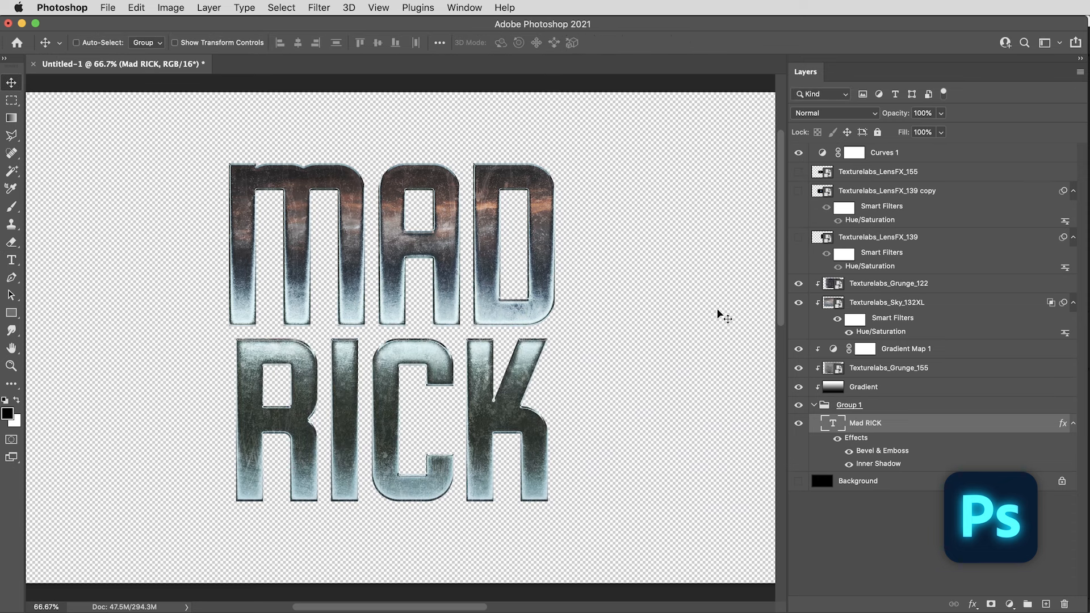
{"action": "key", "text": "super"}
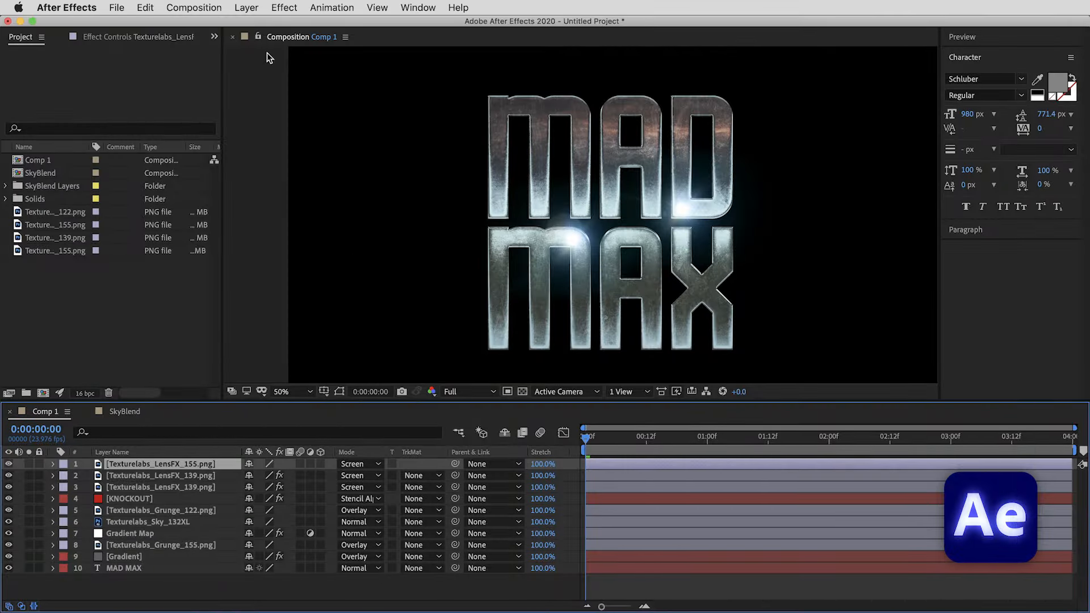
In After Effects, add an adjustment layer above all layers of Comp 1 and rename it Overall Adjustments.
{"action": "left_click", "coordinate": [256, 13]}
{"action": "mouse_move", "coordinate": [255, 24]}
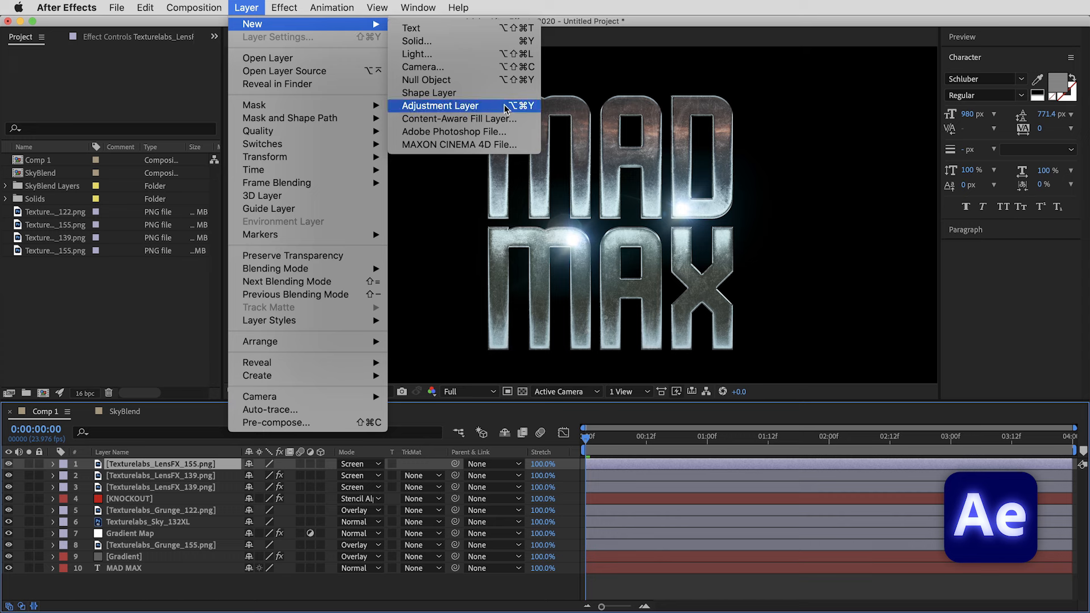
{"action": "left_click", "coordinate": [473, 109]}
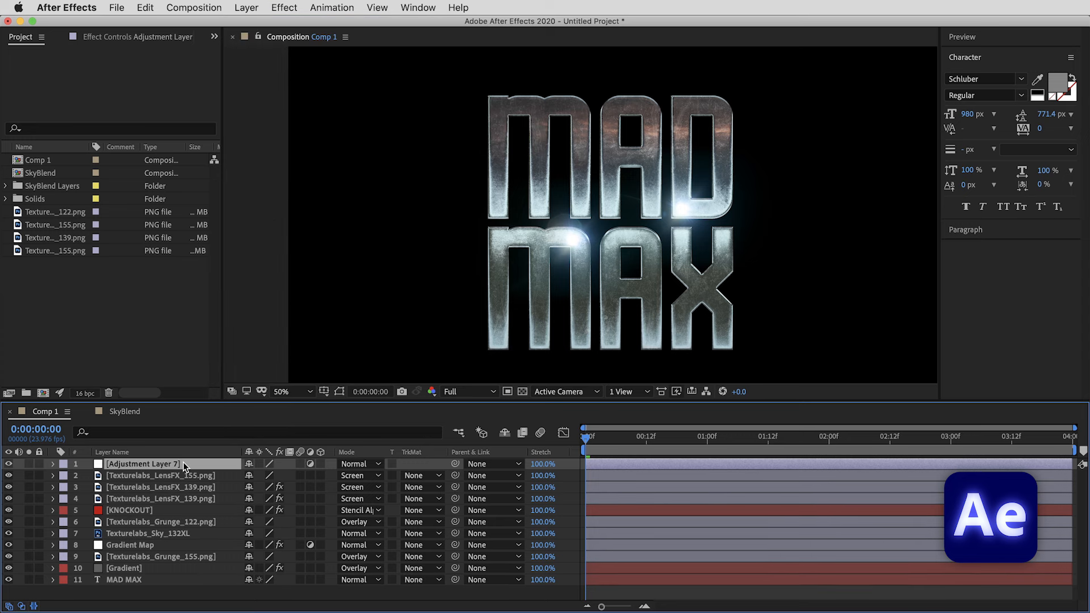
{"action": "key", "text": "Return"}
{"action": "type", "text": "Overall Adj"}
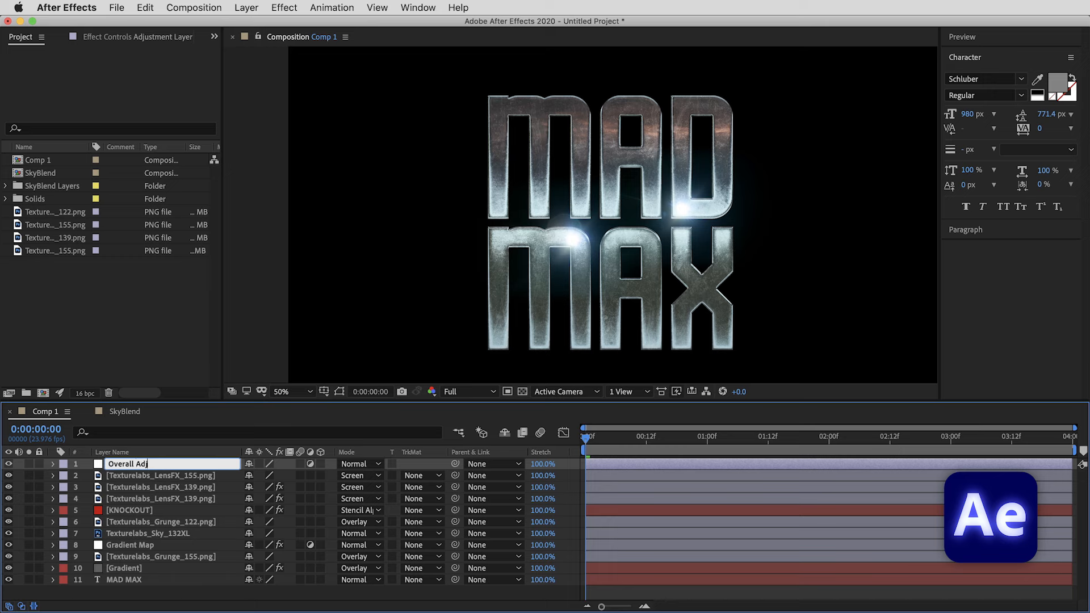
{"action": "type", "text": "ustments"}
{"action": "key", "text": "Return"}
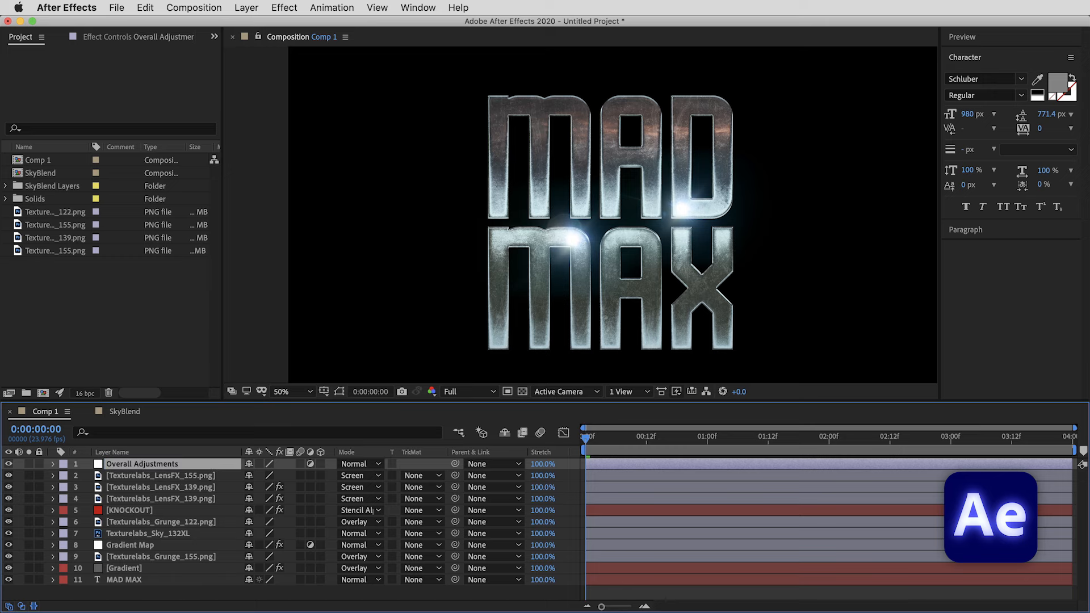
Apply a Noise effect to the Overall Adjustments layer with the amount of noise set to 7%.
{"action": "scroll", "coordinate": [474, 196], "scroll_direction": "up", "scroll_amount": 2}
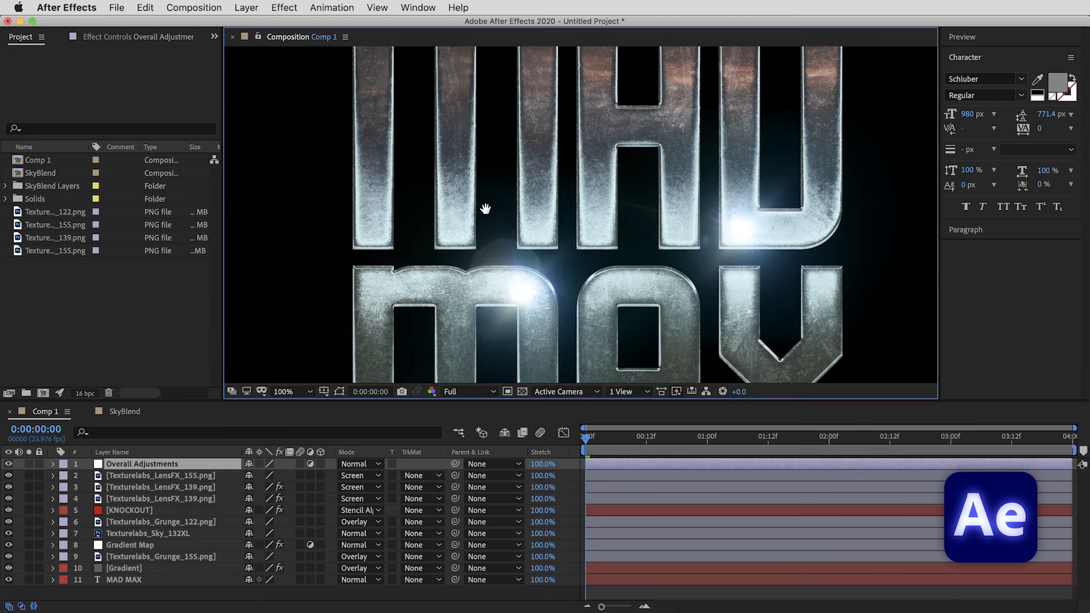
{"action": "left_click", "coordinate": [282, 7]}
{"action": "mouse_move", "coordinate": [334, 243]}
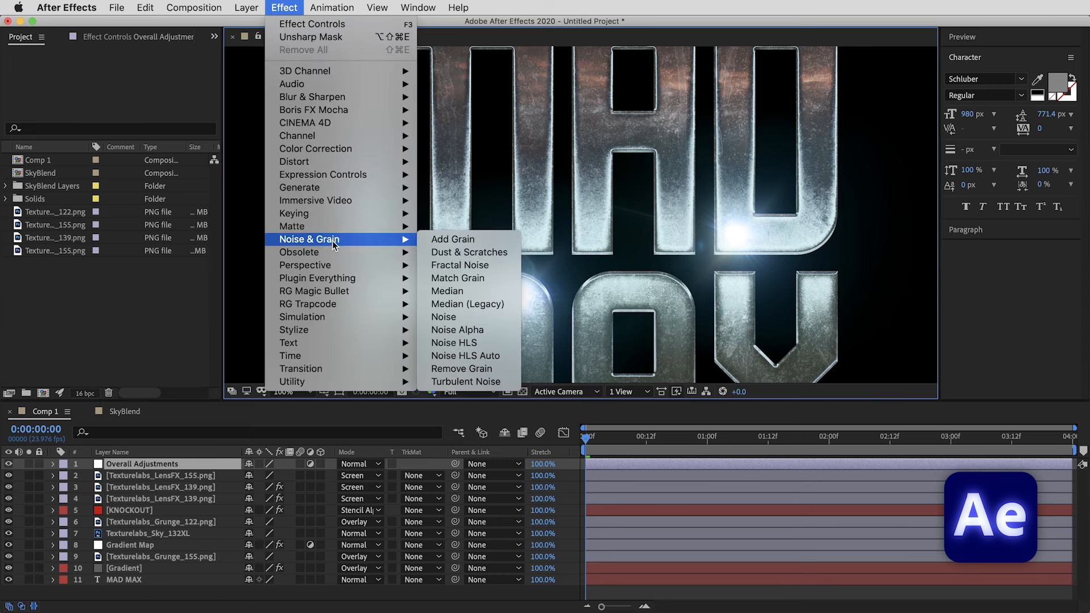
{"action": "left_click", "coordinate": [470, 319]}
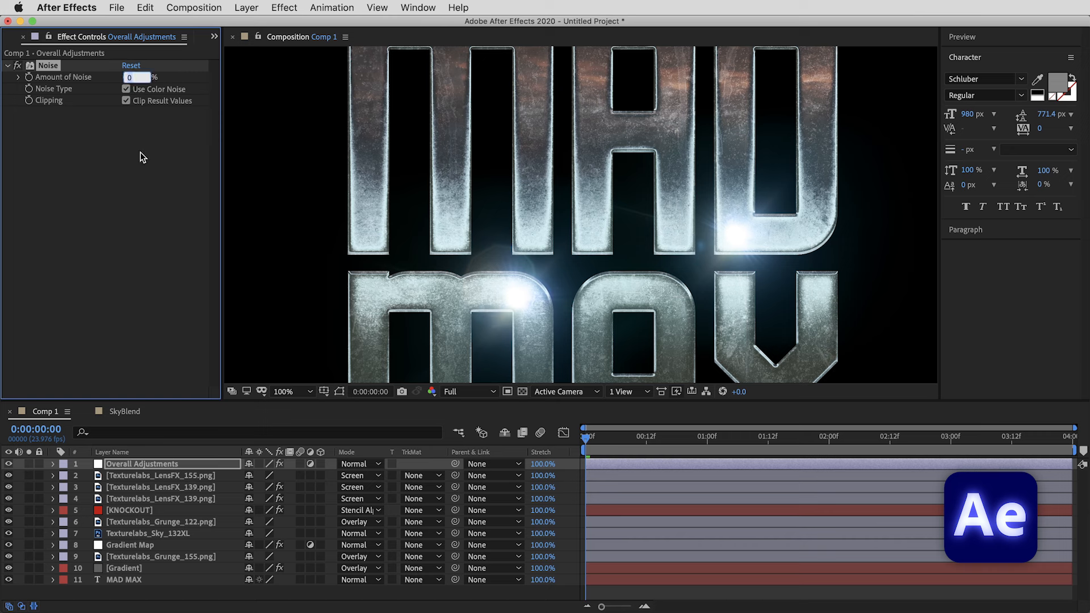
{"action": "key", "text": "Return"}
Apply a Gaussian Blur effect to the Overall Adjustments layer with the blurriness set to 2.
{"action": "left_click", "coordinate": [284, 8]}
{"action": "mouse_move", "coordinate": [308, 98]}
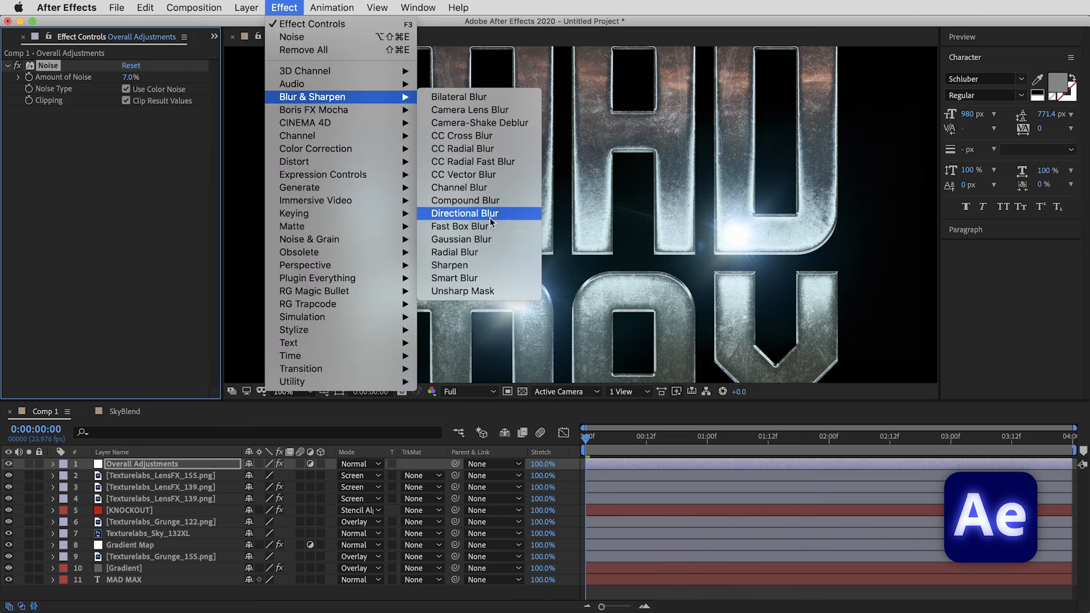
{"action": "left_click", "coordinate": [485, 238]}
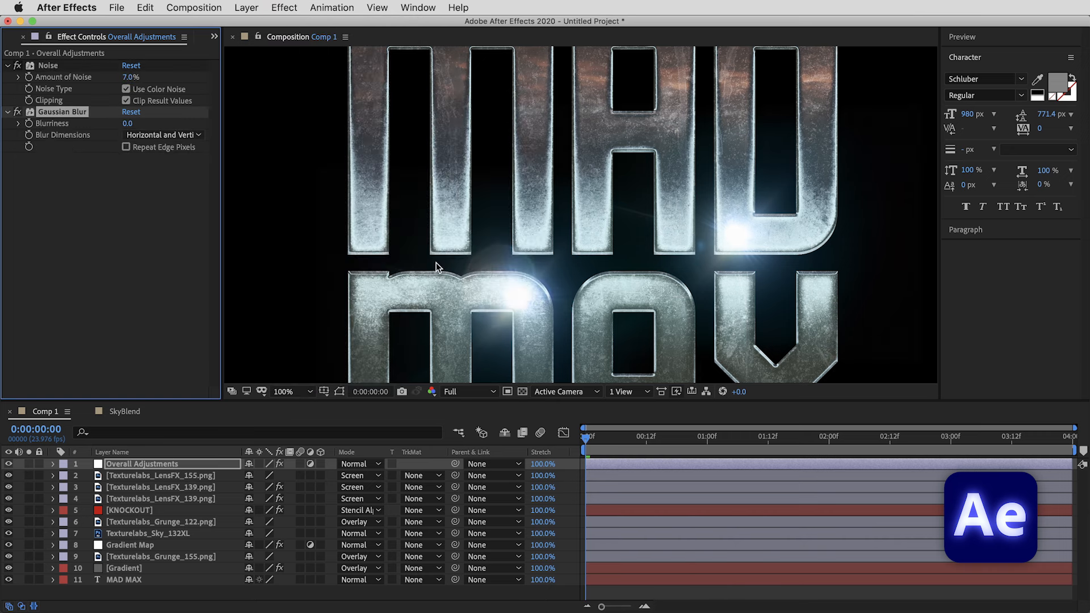
{"action": "left_click", "coordinate": [128, 123]}
{"action": "type", "text": "2"}
{"action": "key", "text": "Return"}
Add an Unsharp Mask effect to the Overall Adjustments layer with an amount of 100.
{"action": "left_click", "coordinate": [284, 7]}
{"action": "mouse_move", "coordinate": [310, 97]}
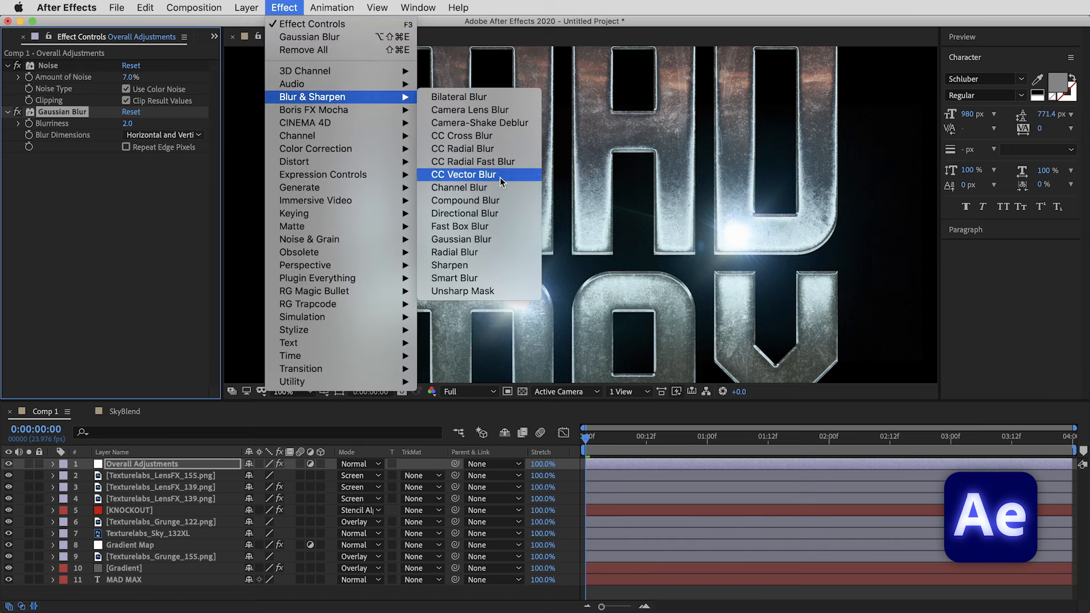
{"action": "left_click", "coordinate": [478, 291]}
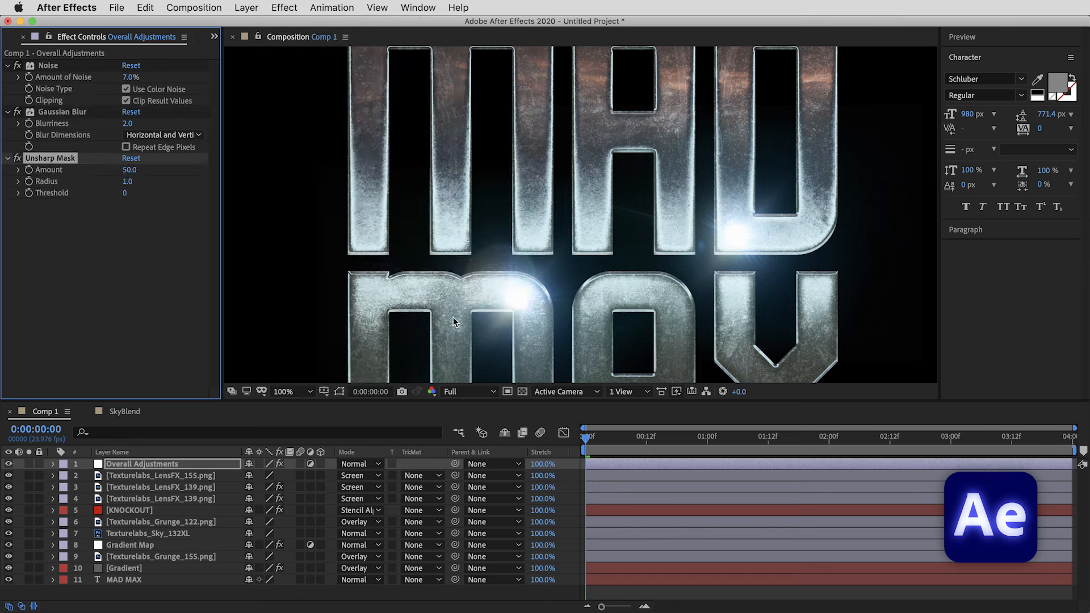
{"action": "left_click", "coordinate": [130, 170]}
{"action": "key", "text": "Return"}
Review the Noise, Gaussian Blur and Unsharp Mask effects and examine the Overall Adjustments layer's influence on the lettering at 200% magnification.
{"action": "left_click", "coordinate": [63, 113]}
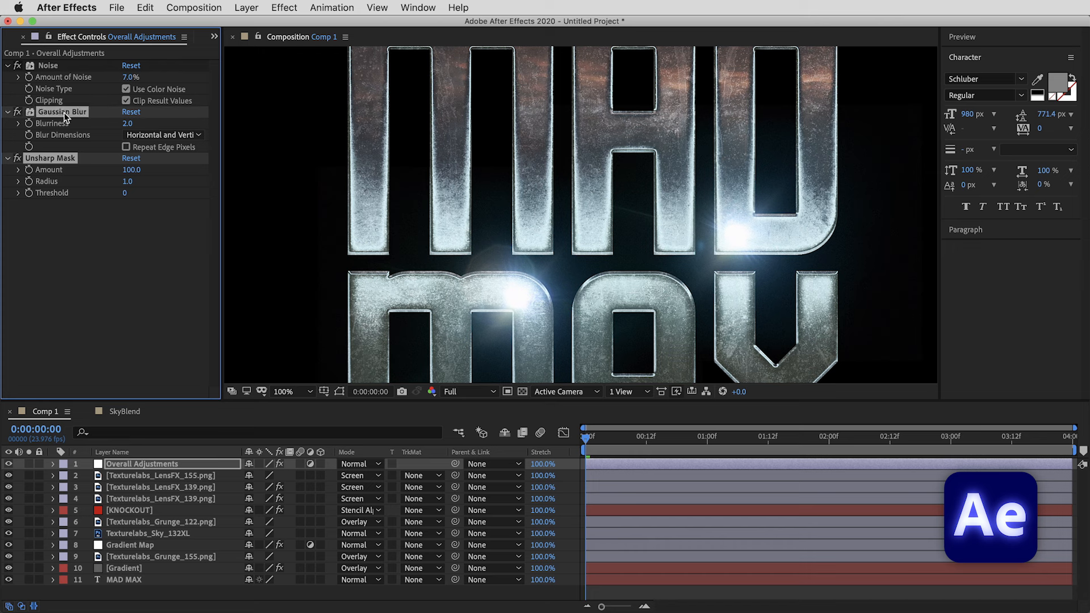
{"action": "left_click", "coordinate": [55, 158]}
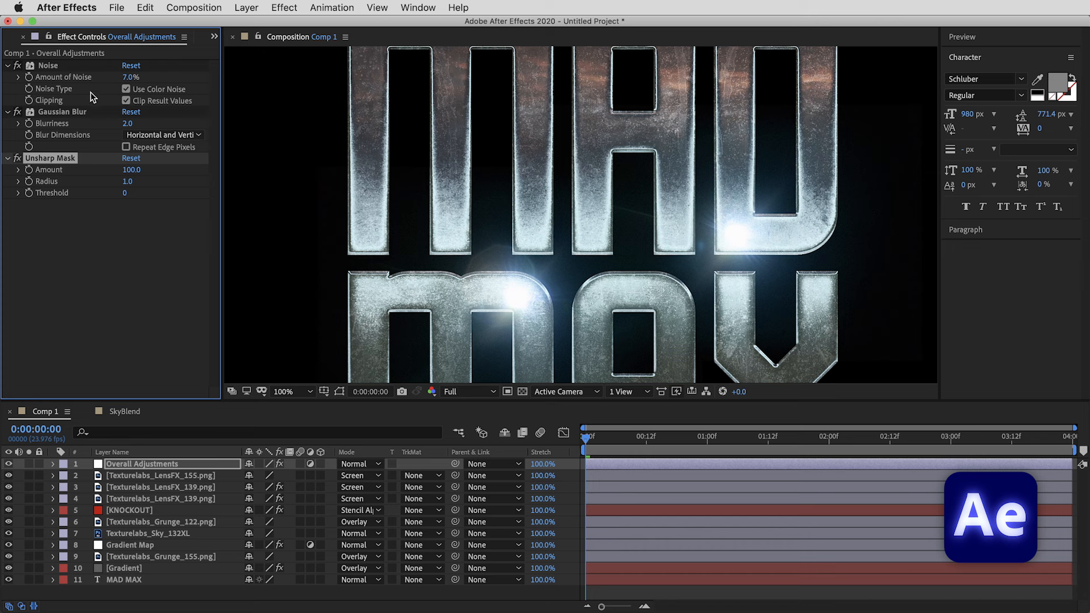
{"action": "left_click", "coordinate": [46, 67]}
{"action": "left_click", "coordinate": [63, 112]}
{"action": "left_click", "coordinate": [59, 159]}
{"action": "scroll", "coordinate": [518, 265], "scroll_direction": "up", "scroll_amount": 1}
{"action": "left_click_drag", "start_coordinate": [474, 295], "coordinate": [655, 218]}
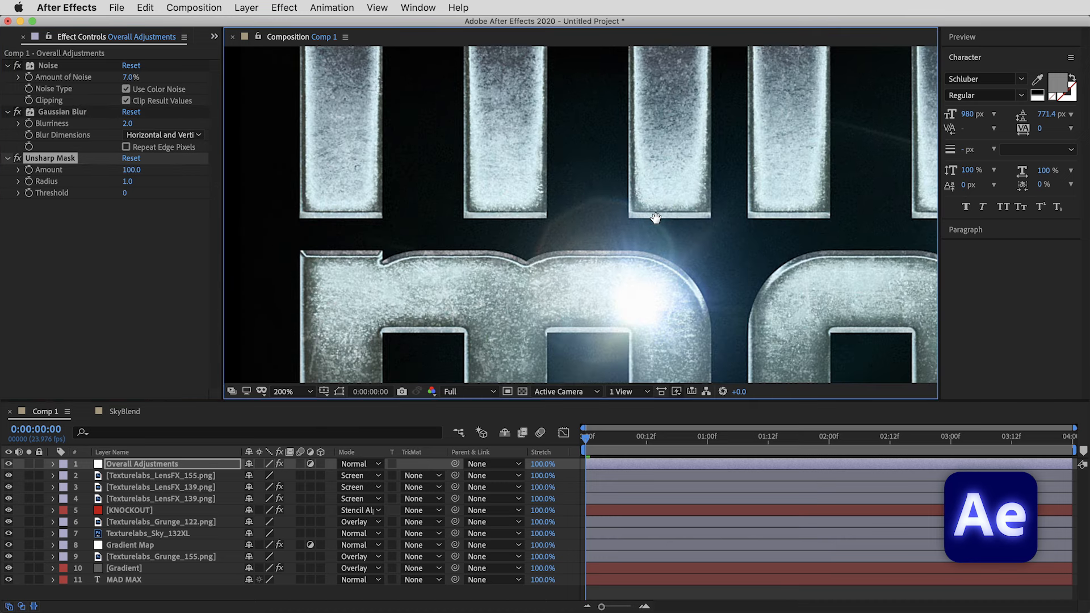
{"action": "left_click", "coordinate": [14, 466]}
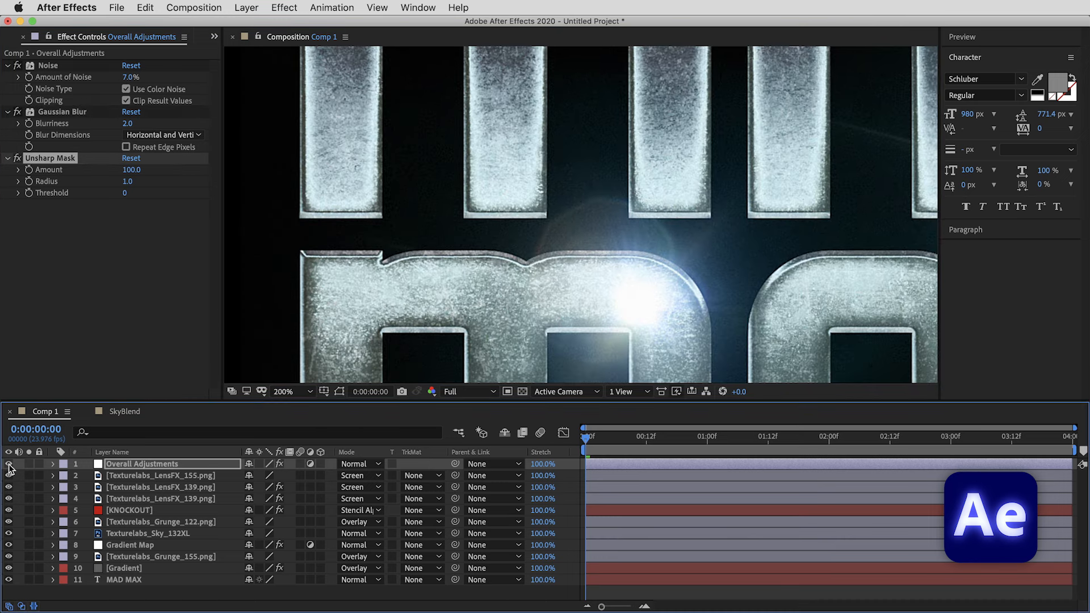
{"action": "scroll", "coordinate": [553, 268], "scroll_direction": "down", "scroll_amount": 3}
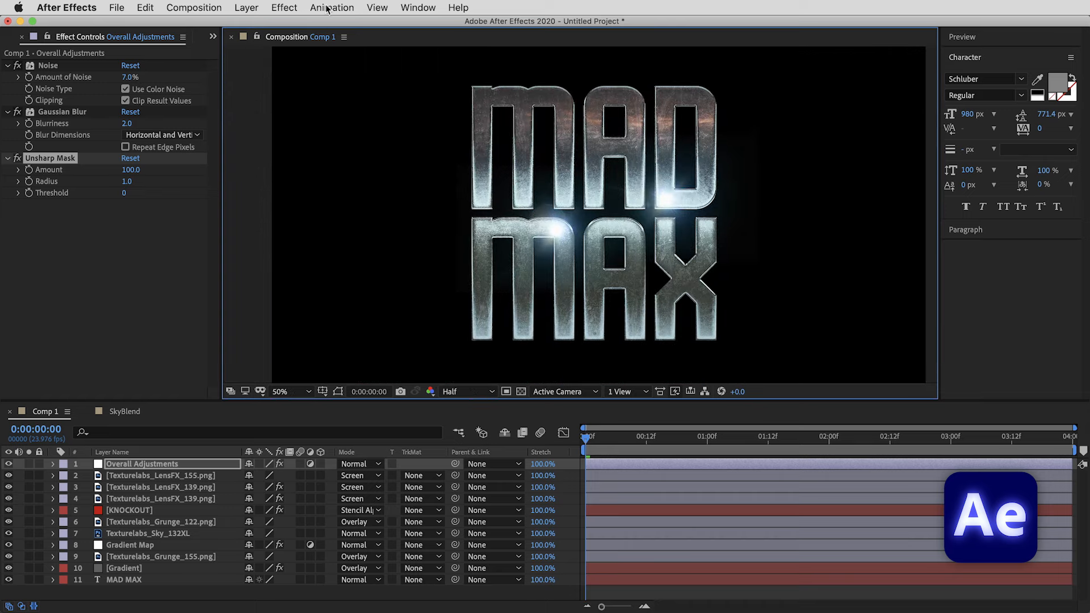
Add a Curves effect to Overall Adjustments and shape a gentle RGB S-curve that darkens the shadows and lifts the highlights.
{"action": "left_click", "coordinate": [292, 8]}
{"action": "mouse_move", "coordinate": [361, 149]}
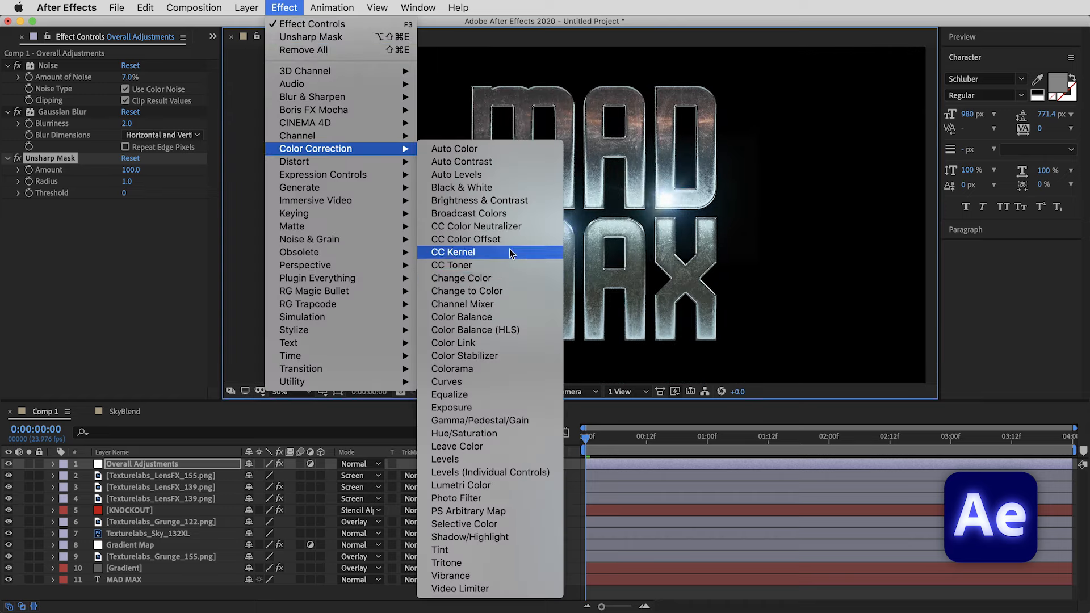
{"action": "left_click", "coordinate": [498, 381]}
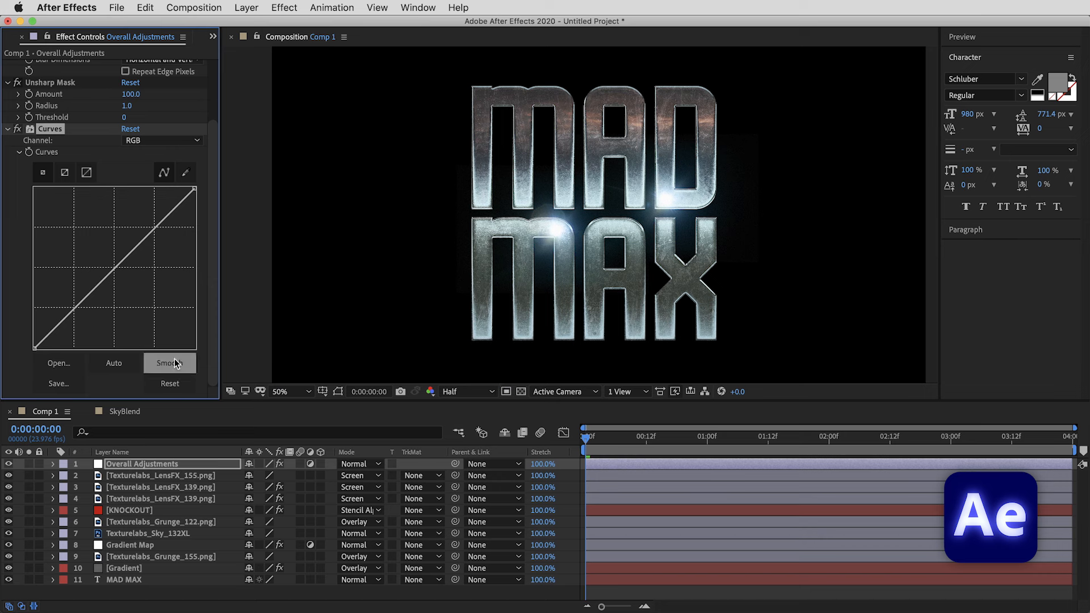
{"action": "left_click_drag", "start_coordinate": [77, 307], "coordinate": [76, 316]}
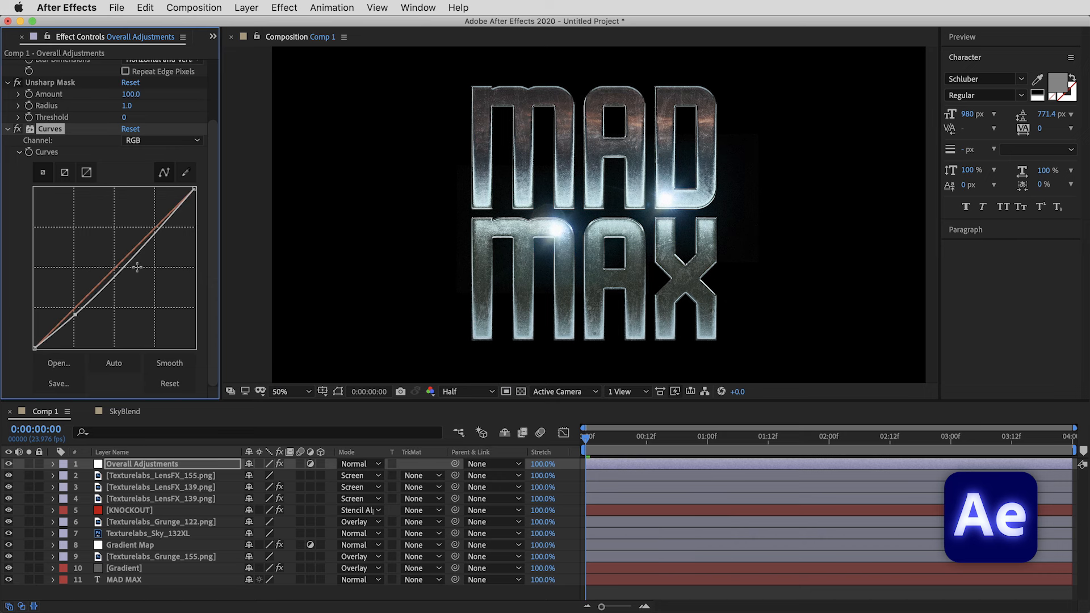
{"action": "left_click_drag", "start_coordinate": [137, 266], "coordinate": [132, 246]}
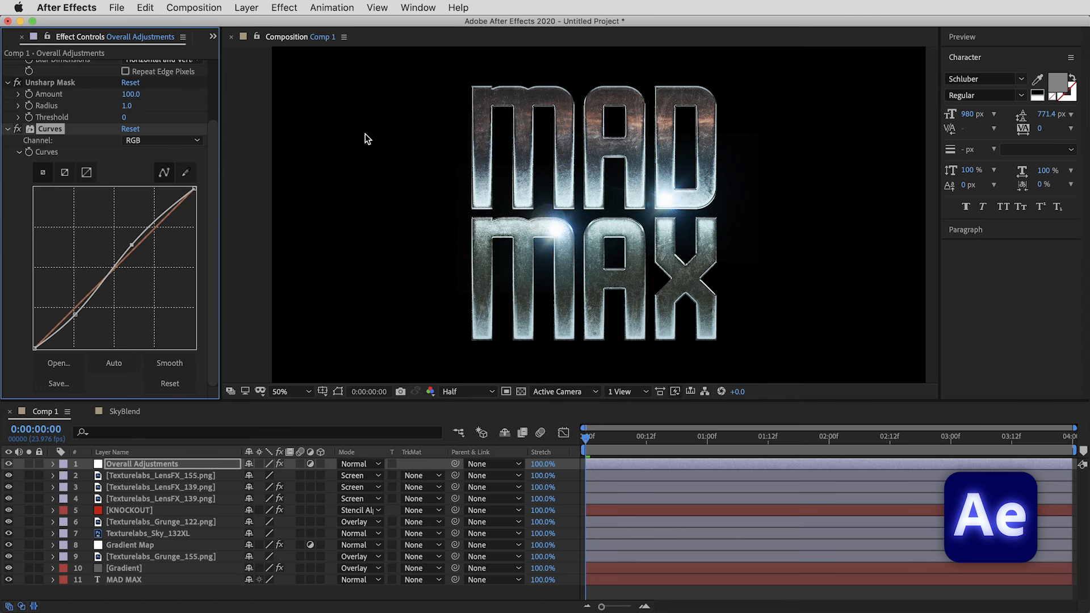
Create a new adjustment layer directly below Overall Adjustments and rename it Glow.
{"action": "left_click", "coordinate": [250, 8]}
{"action": "mouse_move", "coordinate": [252, 25]}
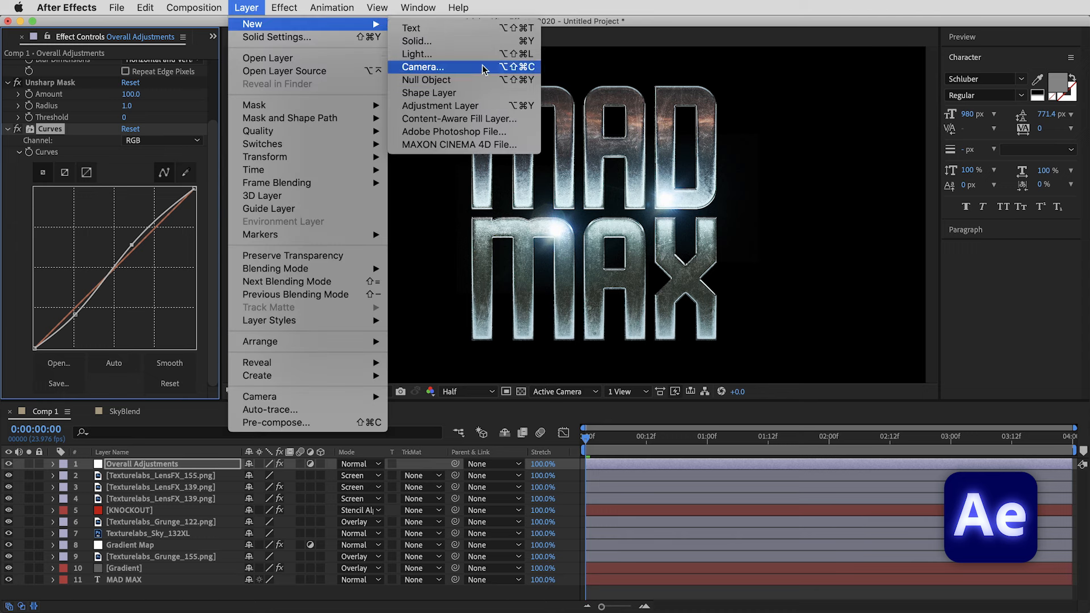
{"action": "left_click", "coordinate": [473, 106]}
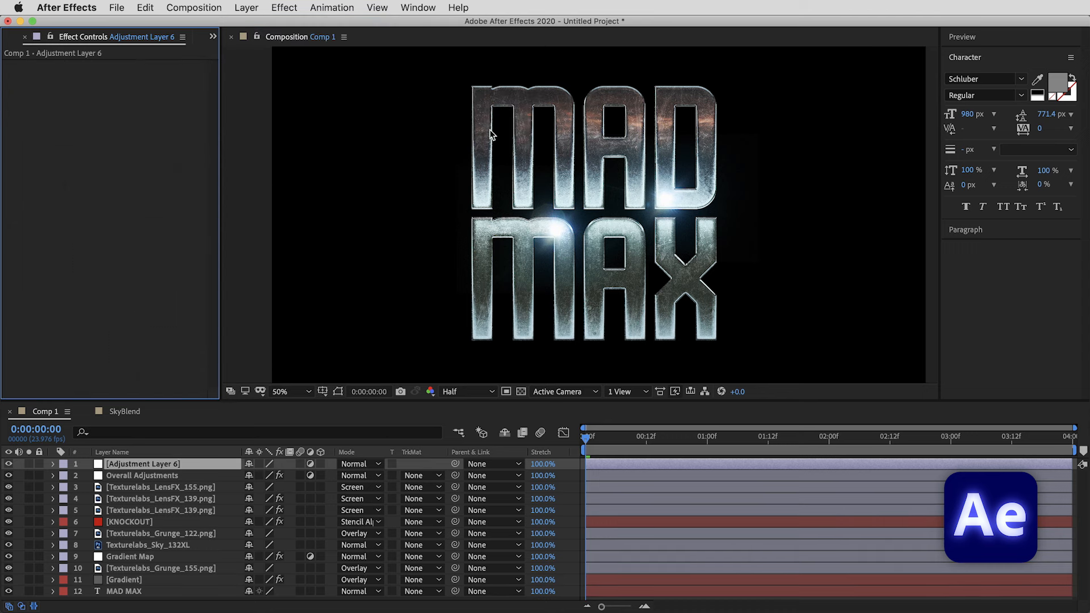
{"action": "left_click_drag", "start_coordinate": [161, 469], "coordinate": [165, 482]}
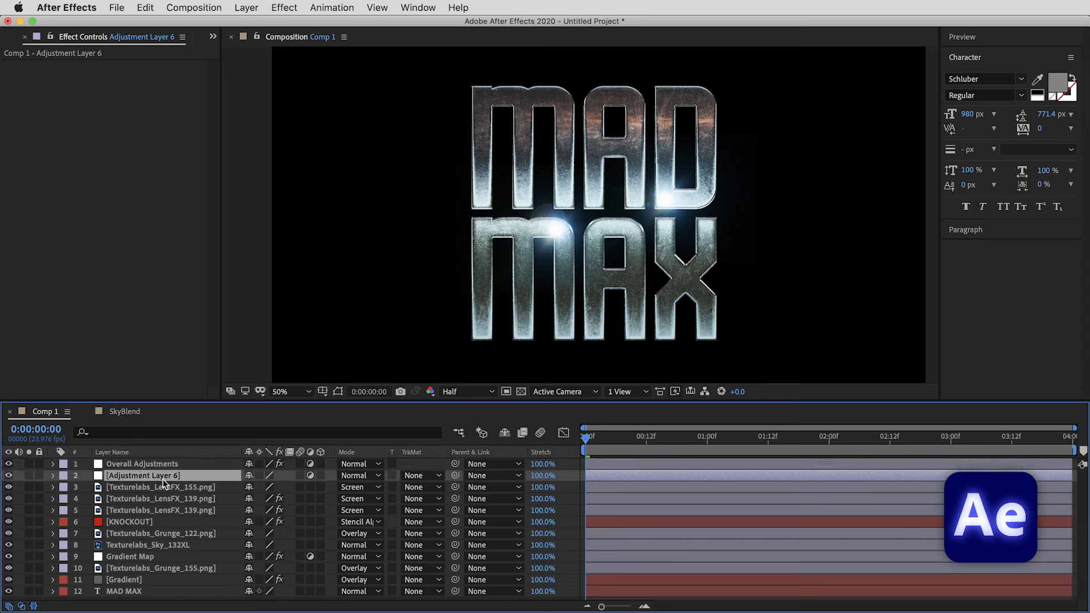
{"action": "key", "text": "Return"}
{"action": "type", "text": "Glow"}
{"action": "key", "text": "Return"}
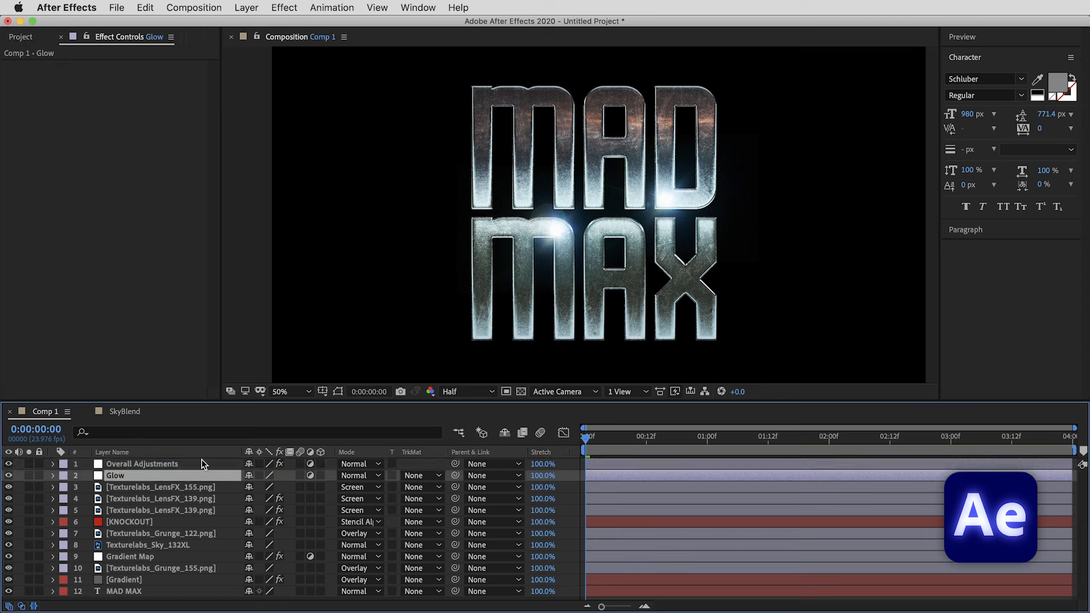
Apply Levels to the Glow layer, raising Input Black to about 18761 and lowering Input White to about 31740.
{"action": "left_click", "coordinate": [286, 8]}
{"action": "mouse_move", "coordinate": [333, 149]}
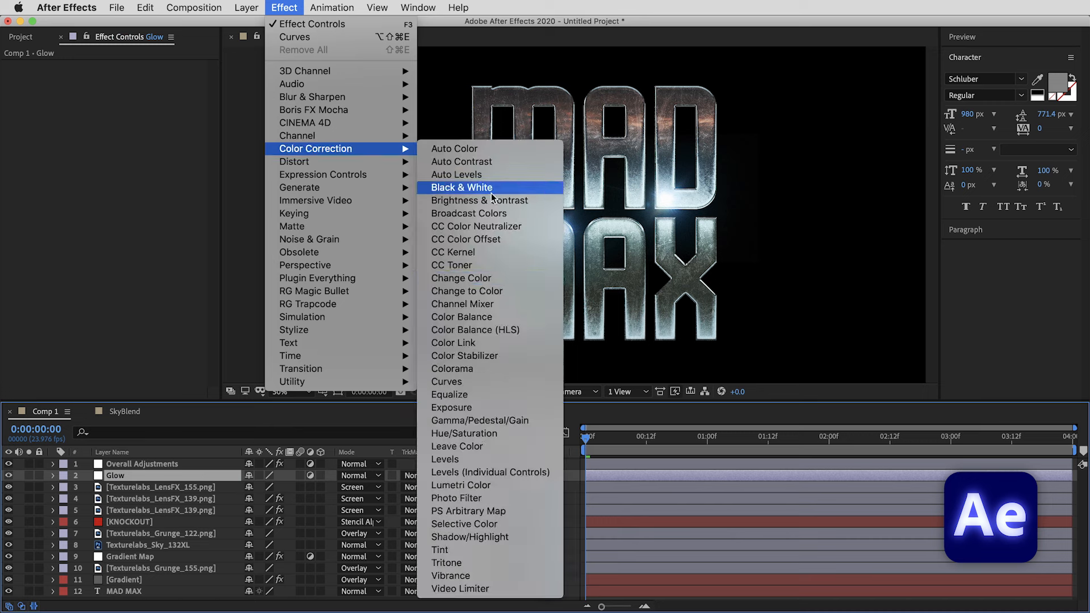
{"action": "left_click", "coordinate": [512, 461]}
{"action": "left_click_drag", "start_coordinate": [40, 143], "coordinate": [134, 147]}
{"action": "left_click_drag", "start_coordinate": [220, 163], "coordinate": [210, 144]}
{"action": "left_click_drag", "start_coordinate": [134, 145], "coordinate": [139, 144]}
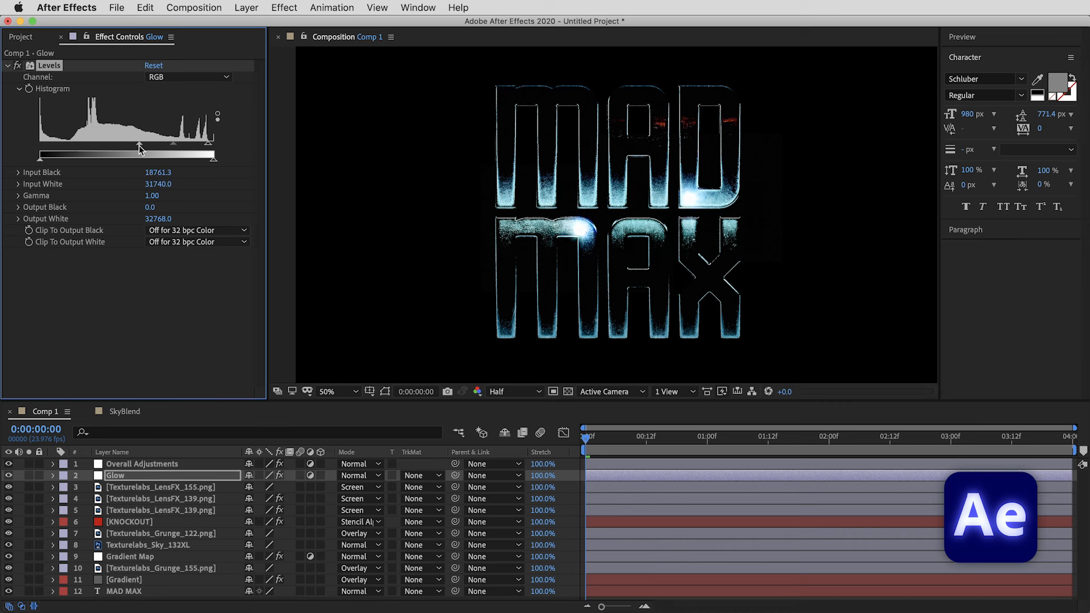
Add a Fast Box Blur effect to the Glow layer with a blur radius of 30.
{"action": "left_click", "coordinate": [286, 8]}
{"action": "mouse_move", "coordinate": [313, 102]}
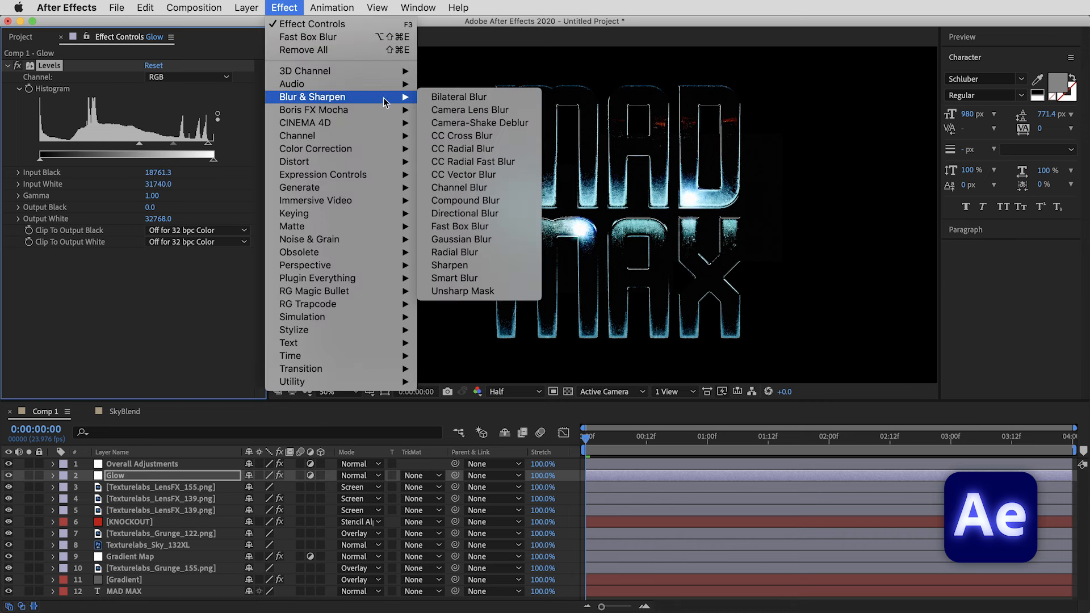
{"action": "left_click", "coordinate": [501, 232]}
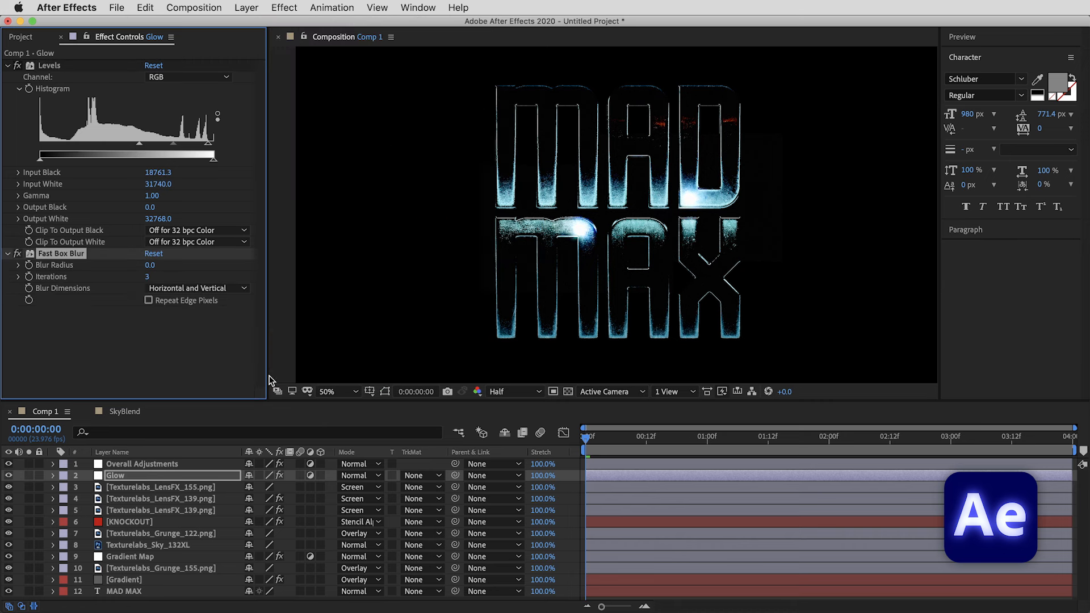
{"action": "left_click", "coordinate": [153, 265]}
{"action": "type", "text": "30"}
{"action": "key", "text": "Return"}
Set the Glow layer's blending mode to Screen and check the composition against the transparency grid.
{"action": "left_click", "coordinate": [345, 478]}
{"action": "left_click", "coordinate": [345, 478]}
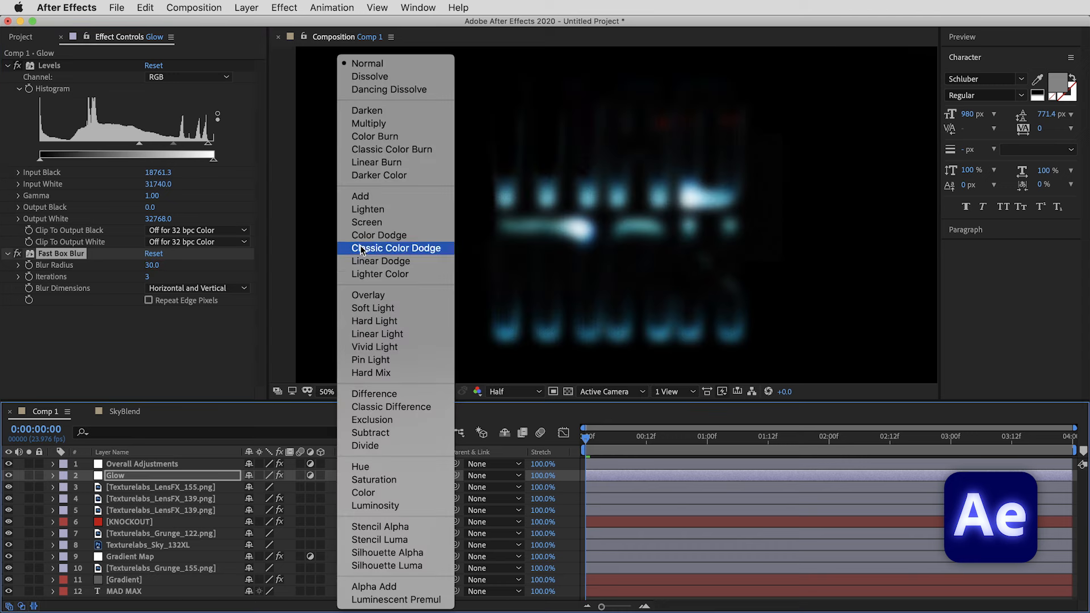
{"action": "left_click", "coordinate": [366, 223]}
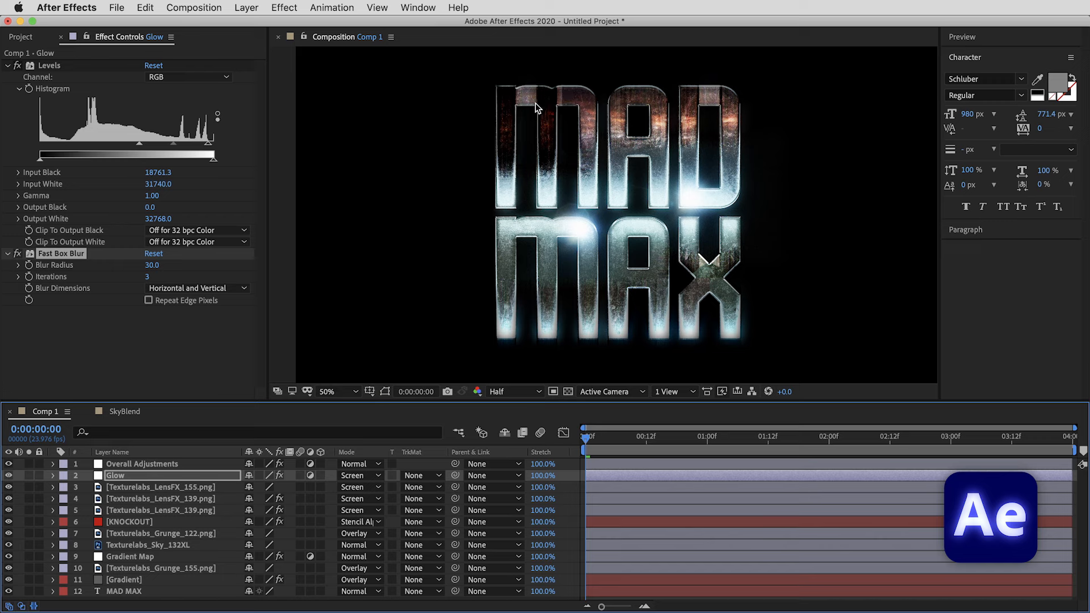
{"action": "left_click", "coordinate": [568, 392]}
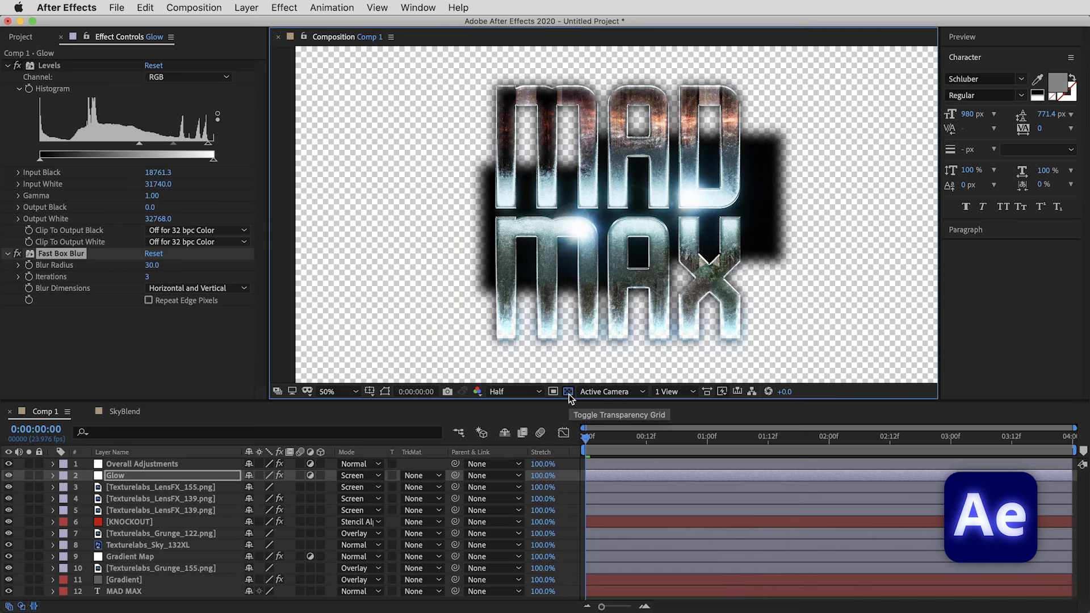
{"action": "left_click", "coordinate": [569, 392]}
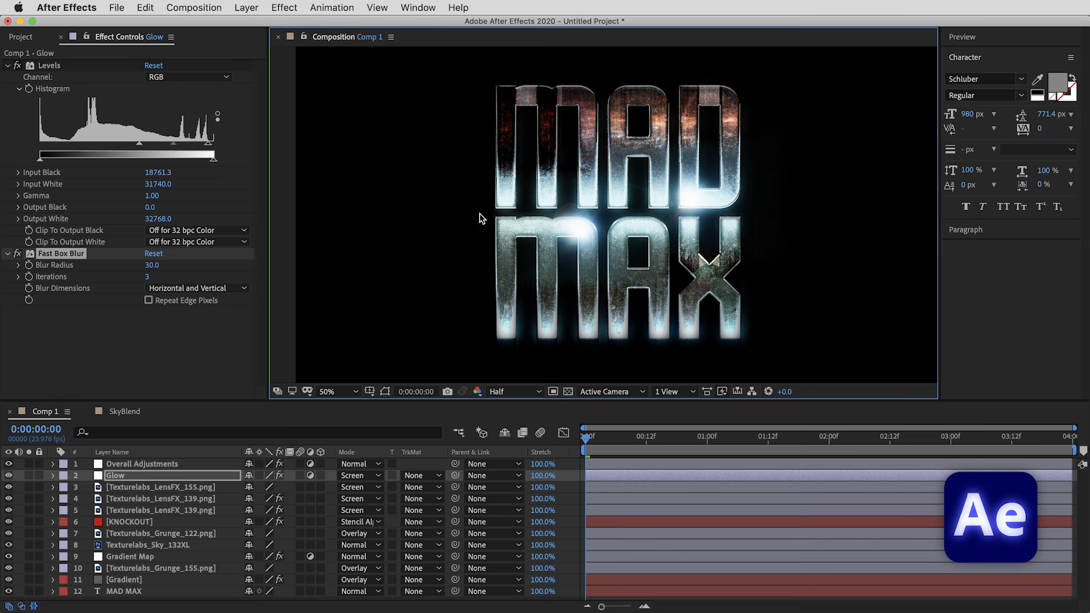
Add a Solid Composite effect to the Glow layer with its color set to black, 000000.
{"action": "left_click", "coordinate": [285, 7]}
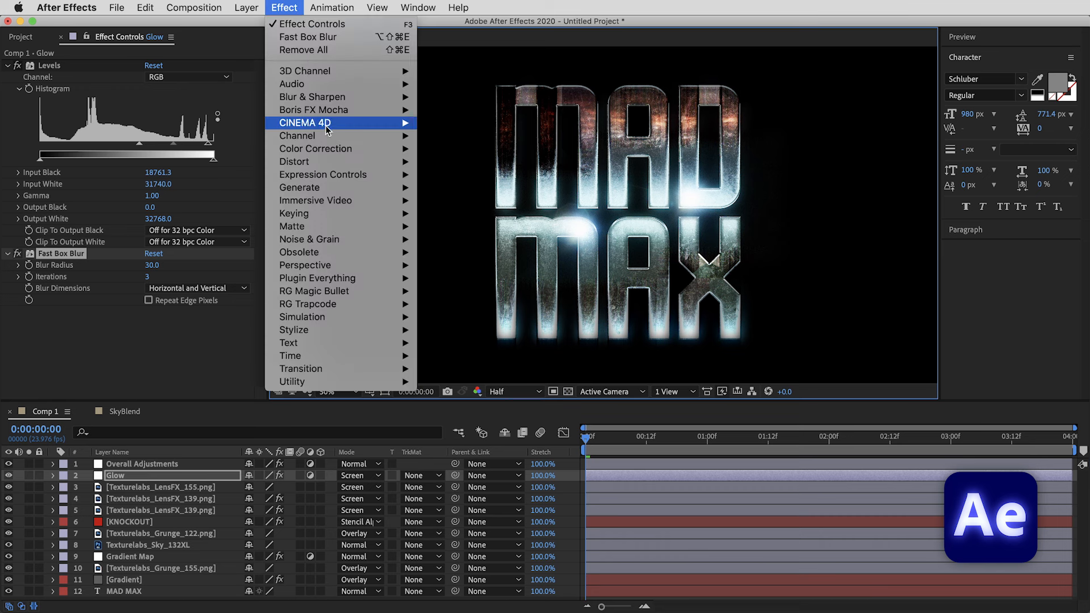
{"action": "mouse_move", "coordinate": [328, 138]}
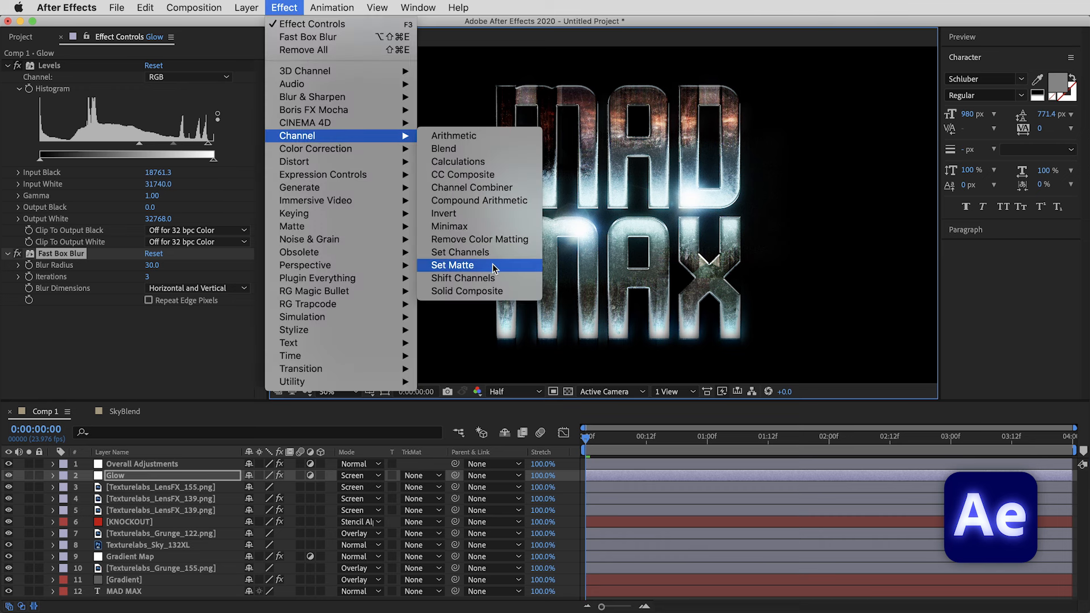
{"action": "left_click", "coordinate": [466, 291]}
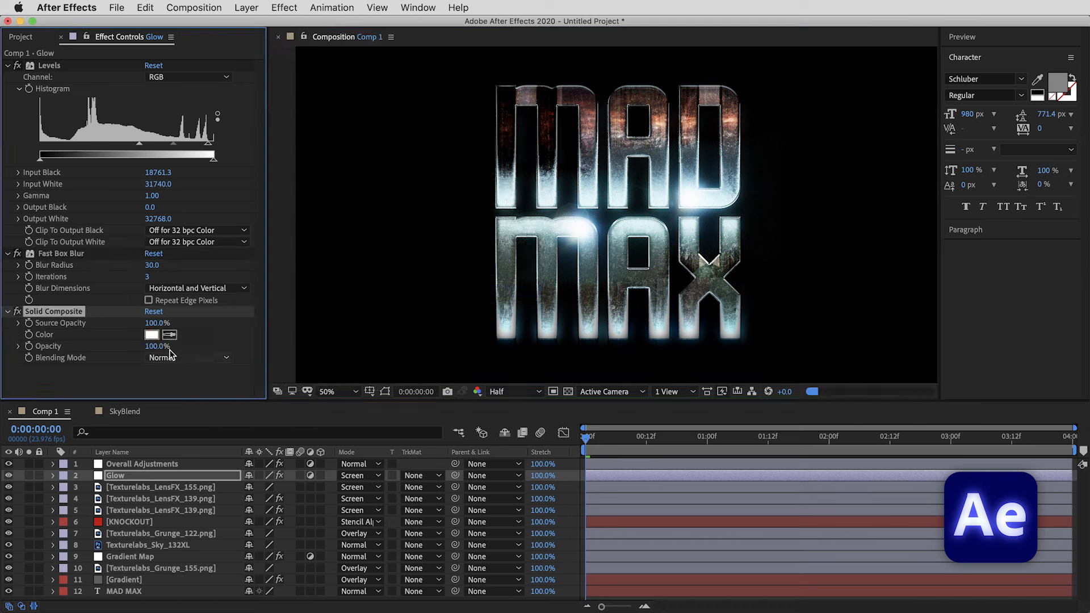
{"action": "left_click", "coordinate": [151, 334]}
{"action": "type", "text": "000000"}
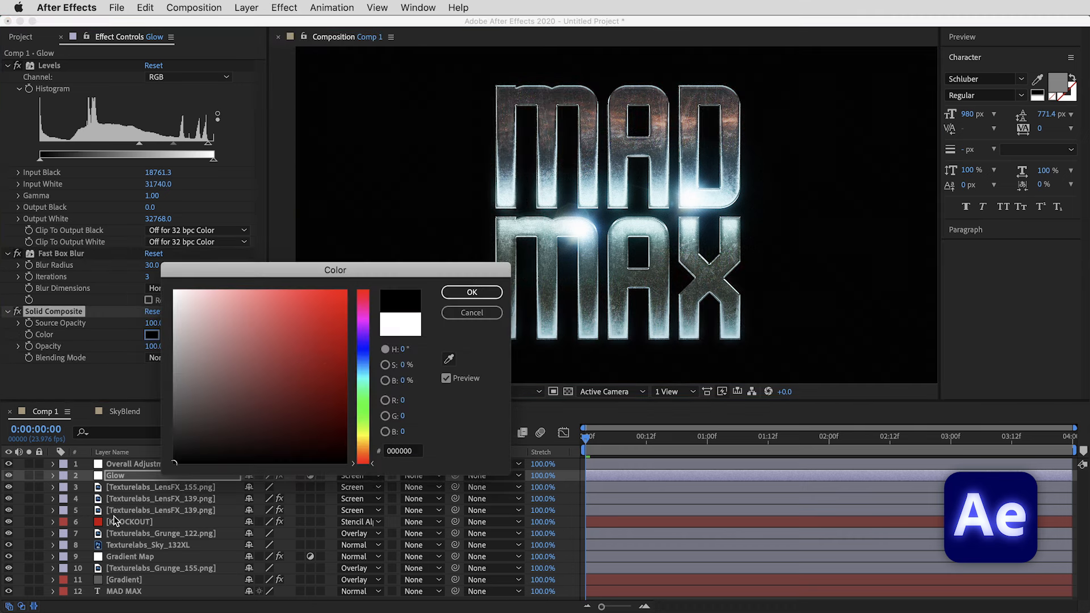
{"action": "key", "text": "Return"}
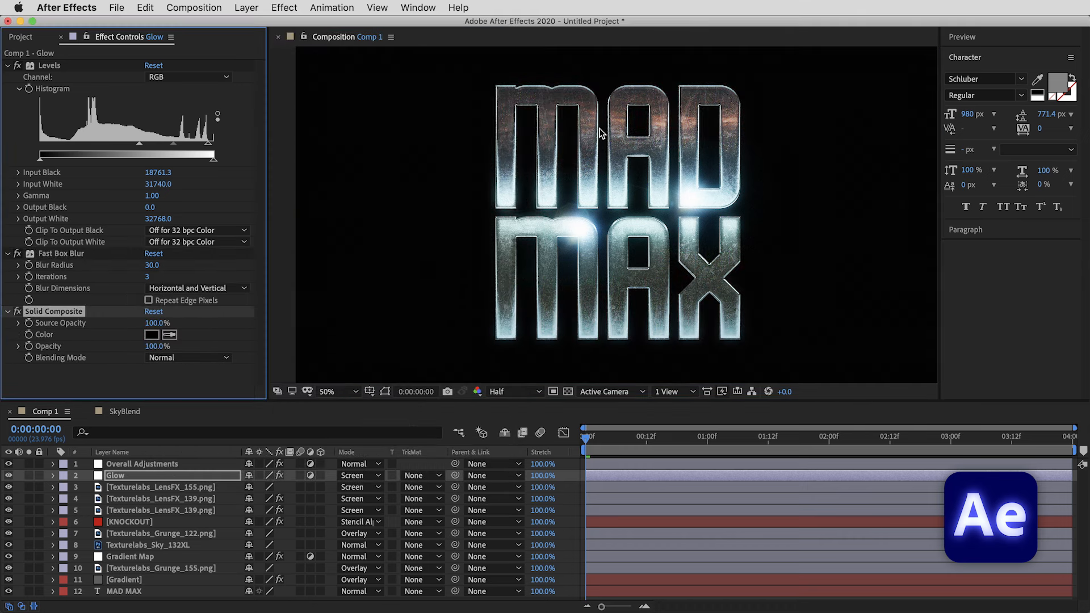
Reveal the Bevel and Emboss layer style settings of the MAD MAX text layer.
{"action": "scroll", "coordinate": [601, 133], "scroll_direction": "up", "scroll_amount": 2}
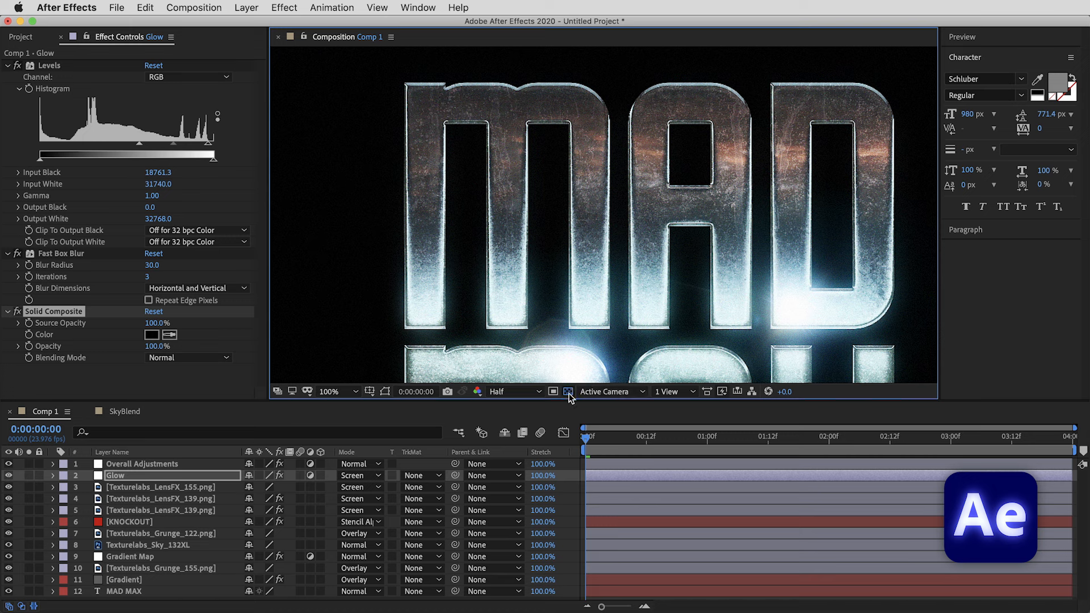
{"action": "scroll", "coordinate": [592, 277], "scroll_direction": "down", "scroll_amount": 3}
{"action": "scroll", "coordinate": [592, 277], "scroll_direction": "right", "scroll_amount": 3}
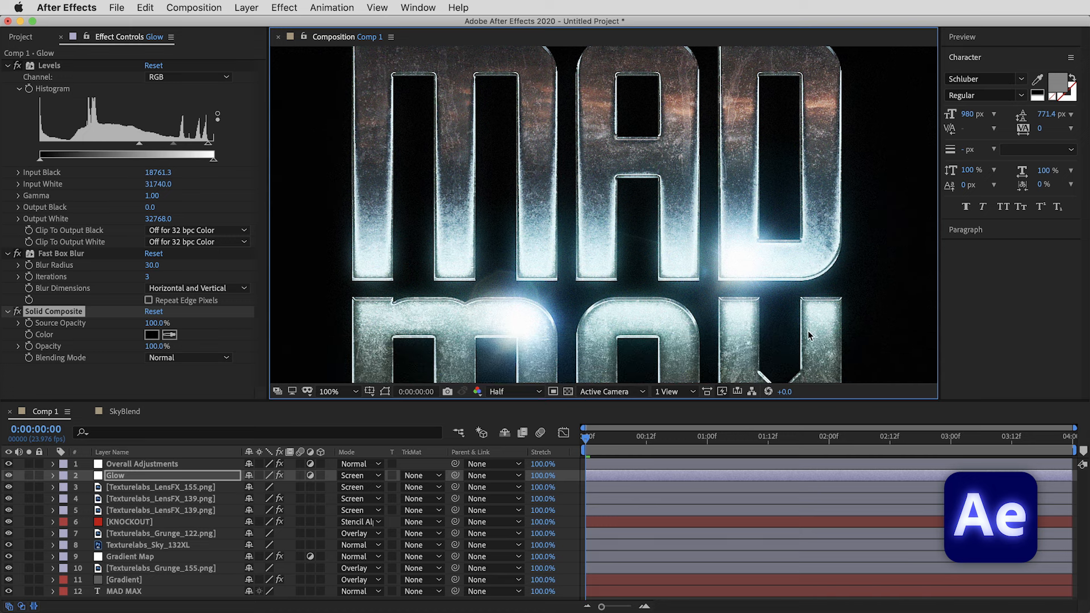
{"action": "left_click", "coordinate": [113, 592]}
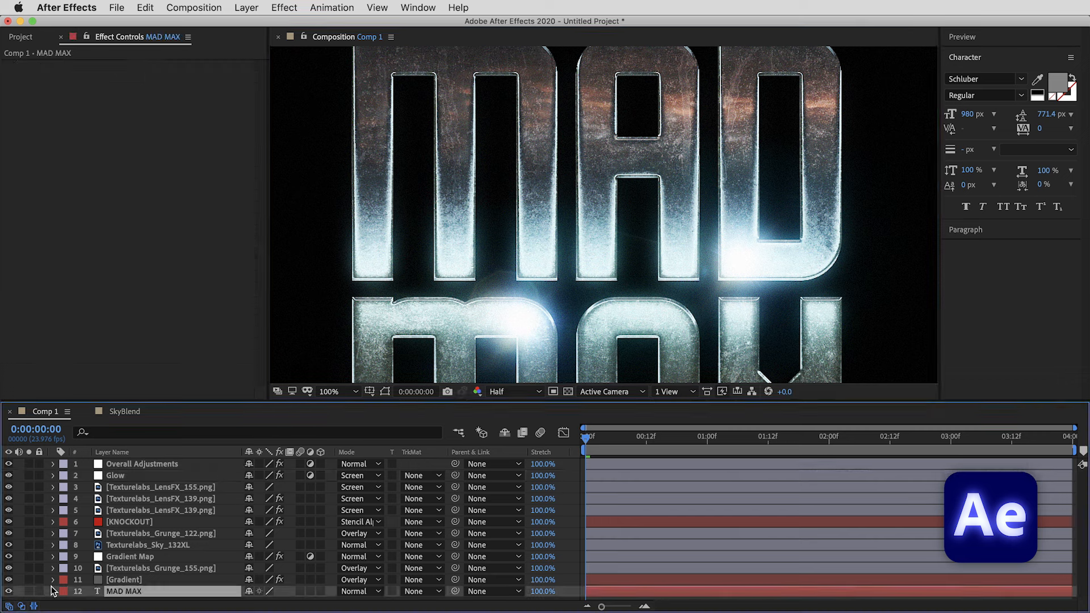
{"action": "left_click", "coordinate": [52, 590]}
{"action": "left_click", "coordinate": [65, 595]}
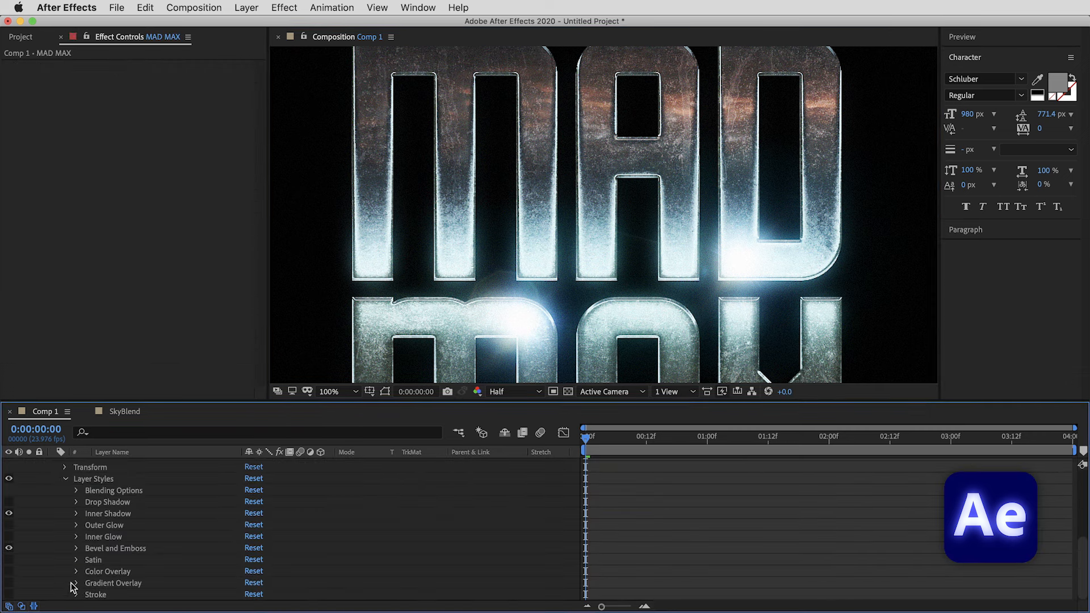
{"action": "left_click", "coordinate": [76, 548]}
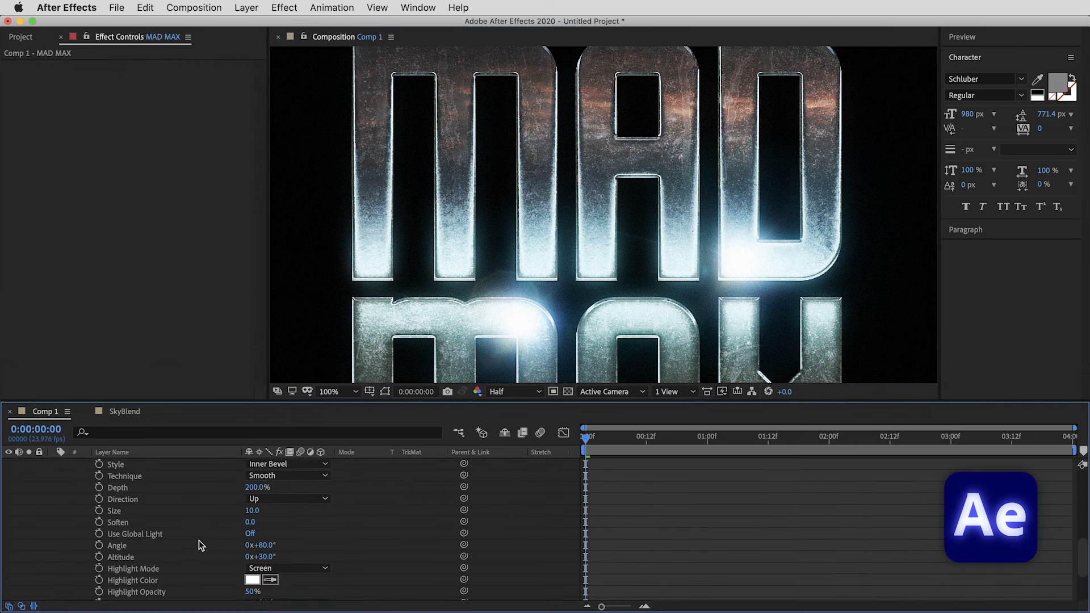
Try a Bevel and Emboss angle of about 36° on the MAD MAX layer, and return it to 80°.
{"action": "mouse_move", "coordinate": [260, 545]}
{"action": "left_mouse_down"}
{"action": "mouse_move", "coordinate": [319, 546]}
{"action": "mouse_move", "coordinate": [244, 548]}
{"action": "left_mouse_up"}
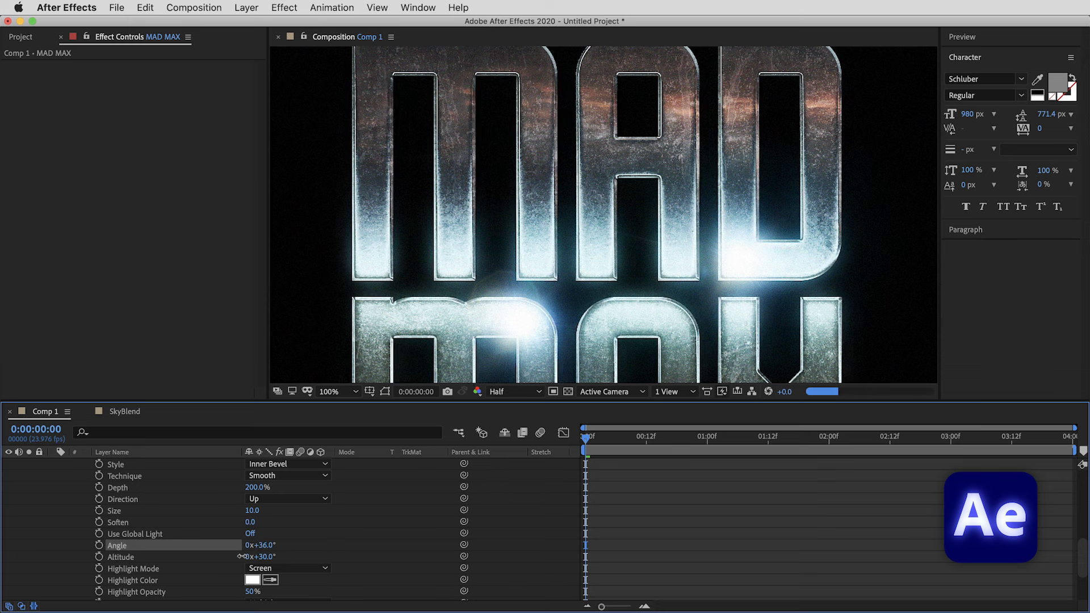
{"action": "left_click", "coordinate": [265, 546]}
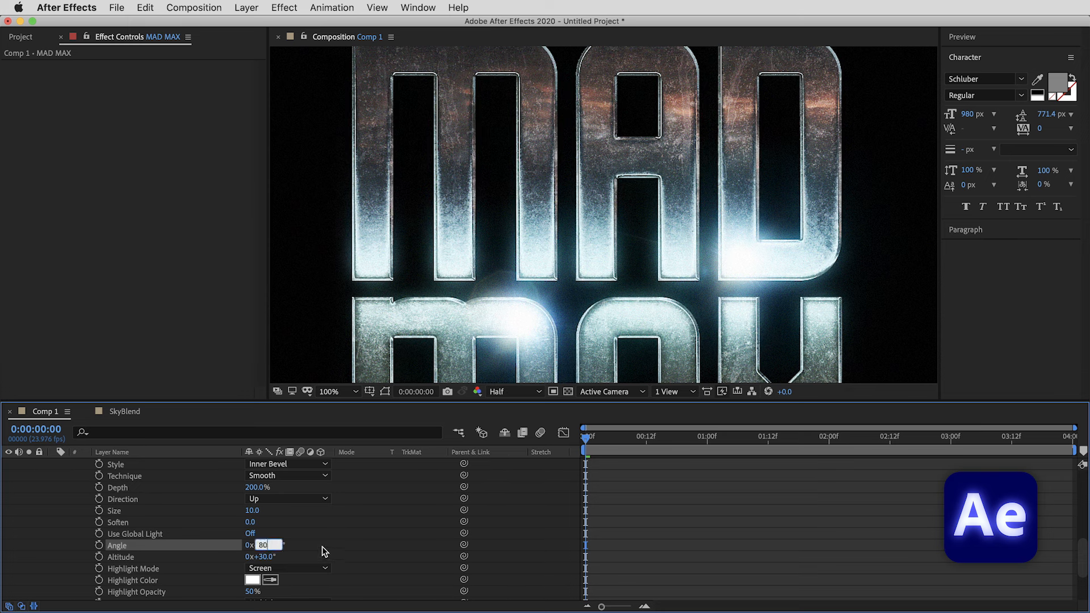
{"action": "type", "text": "80"}
{"action": "key", "text": "Return"}
Keyframe the Bevel and Emboss angle of the MAD MAX layer from 80° at the start to 40° at 0:00:03:23.
{"action": "left_click", "coordinate": [99, 545]}
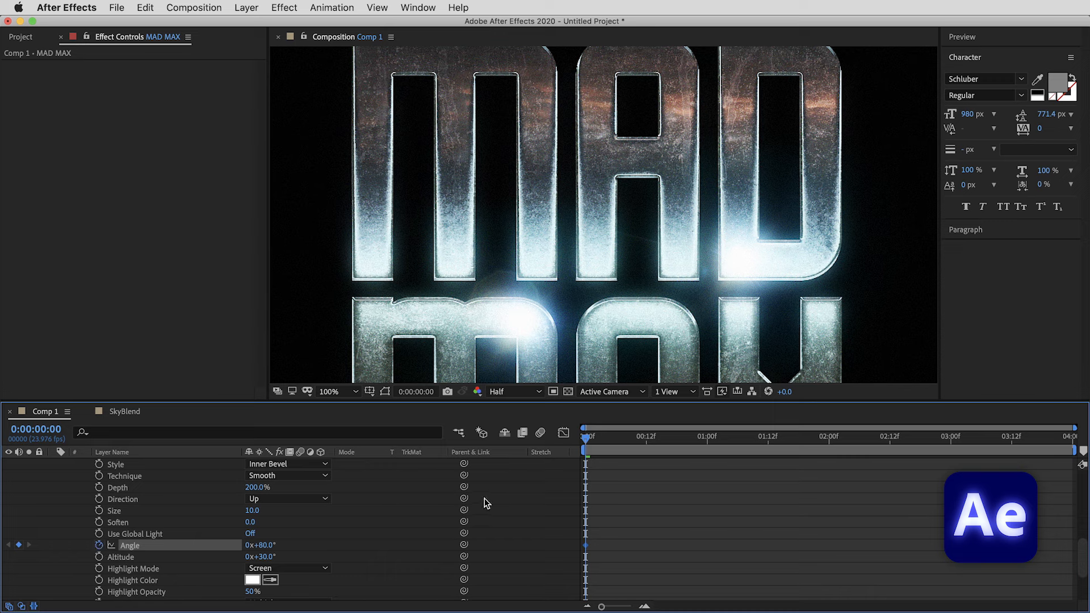
{"action": "left_click_drag", "start_coordinate": [728, 438], "coordinate": [1068, 437]}
{"action": "left_click", "coordinate": [260, 545]}
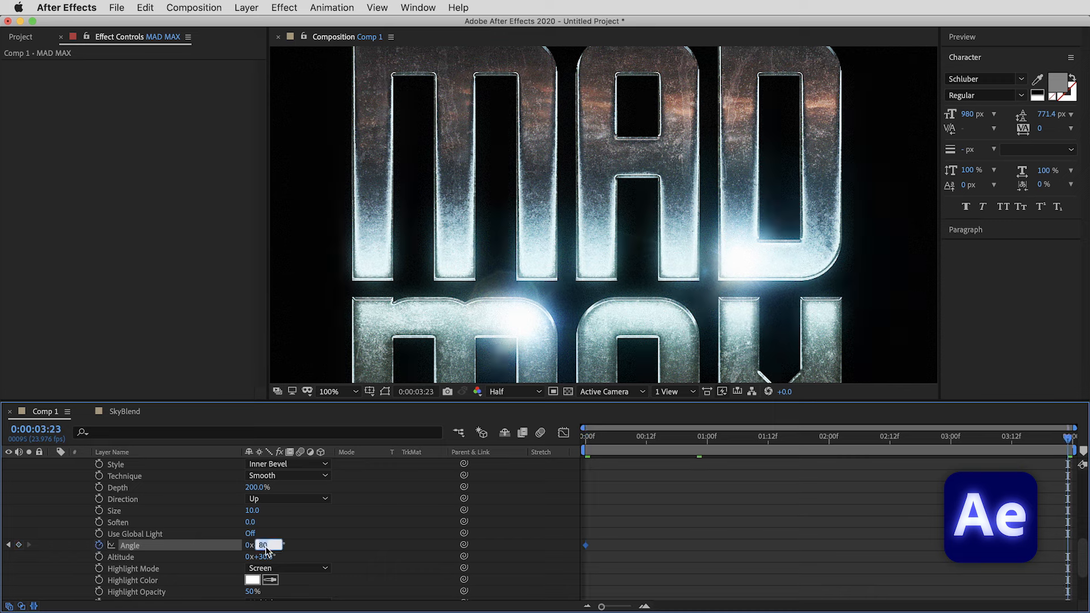
{"action": "type", "text": "40"}
{"action": "key", "text": "Return"}
Preview the bevel angle animation from the start and collapse the MAD MAX layer's properties.
{"action": "key", "text": "Home"}
{"action": "key", "text": "space"}
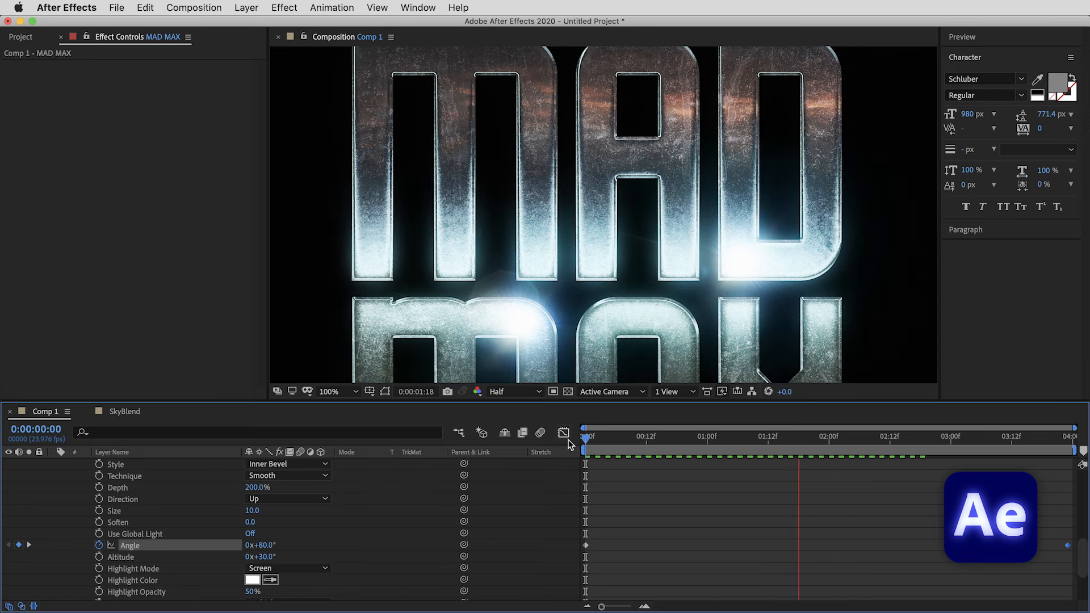
{"action": "key", "text": "space"}
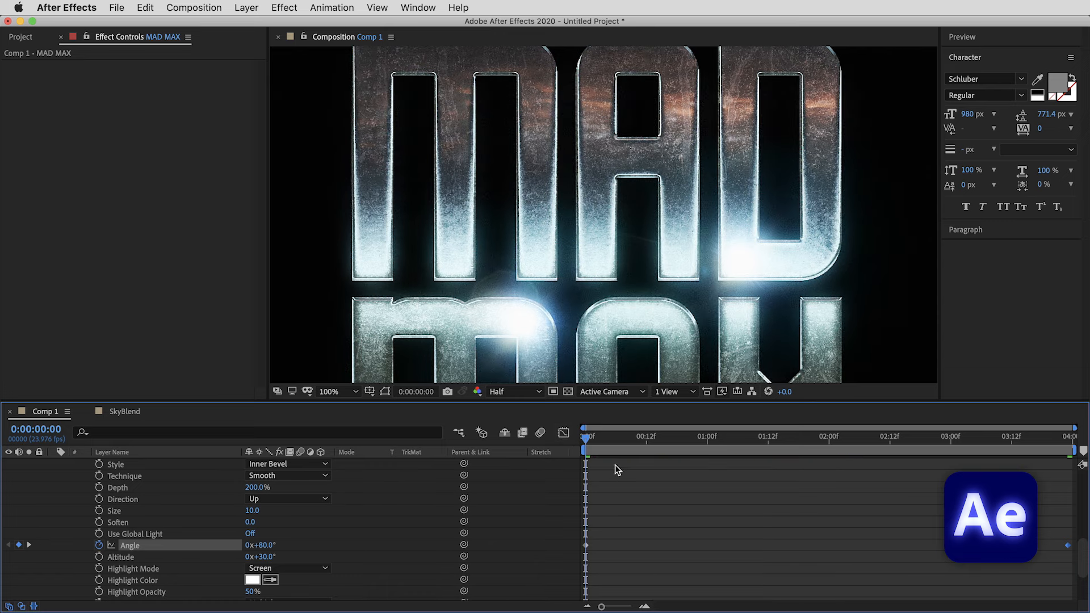
{"action": "key", "text": "u"}
{"action": "key", "text": "u"}
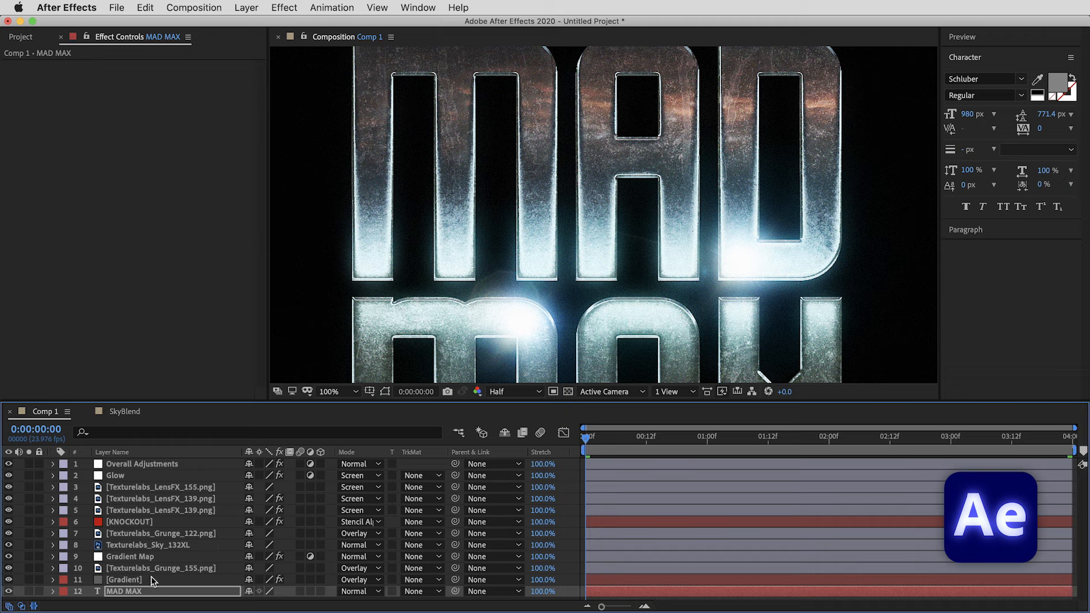
Add a Turbulent Displace effect to the Gradient layer.
{"action": "left_click", "coordinate": [131, 580]}
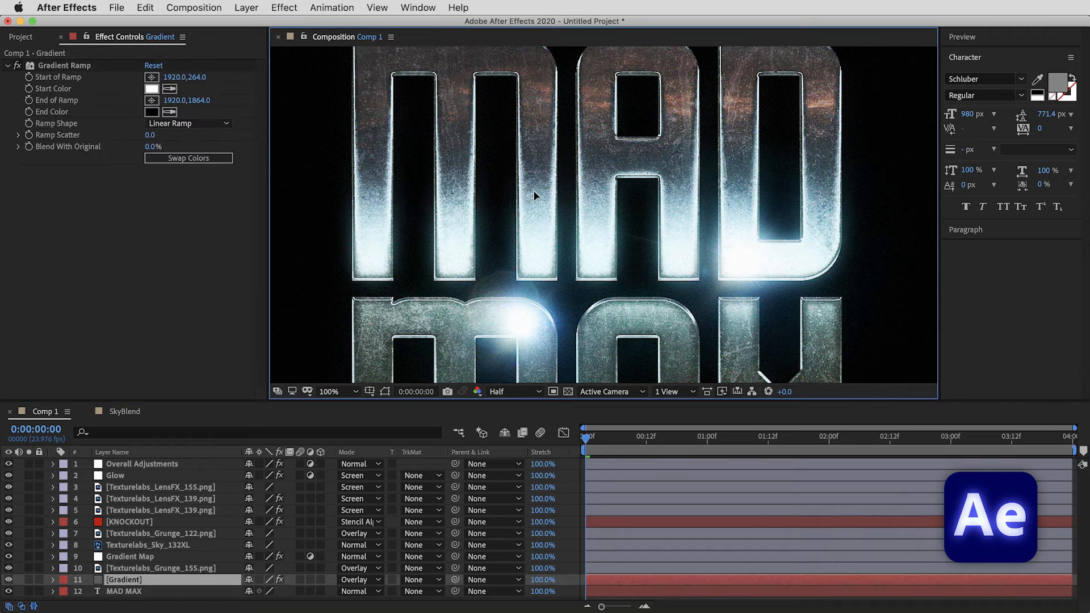
{"action": "left_click", "coordinate": [572, 225]}
{"action": "left_click", "coordinate": [275, 7]}
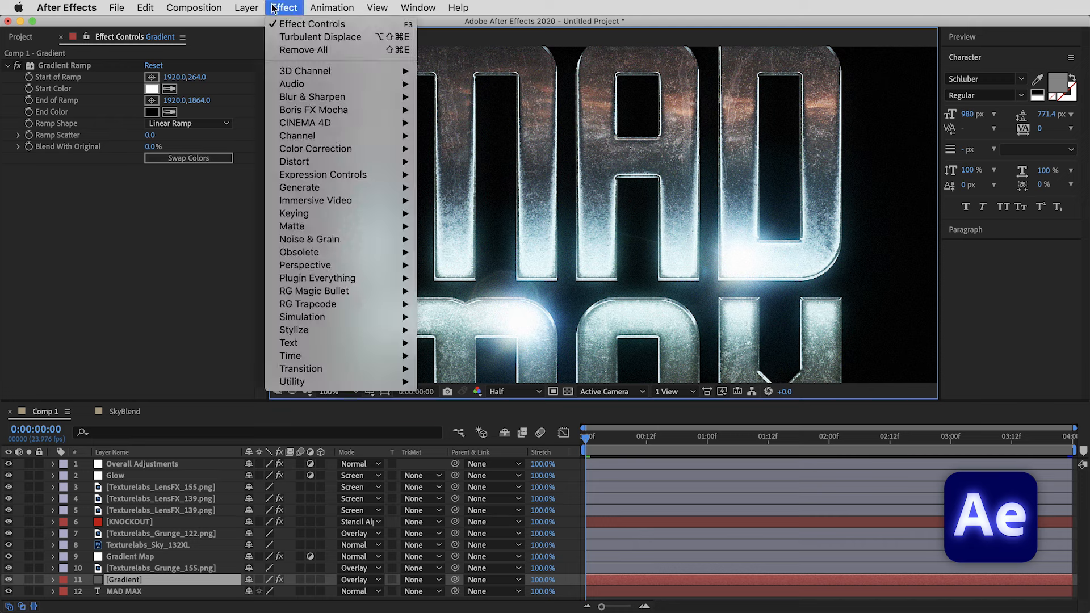
{"action": "mouse_move", "coordinate": [352, 161]}
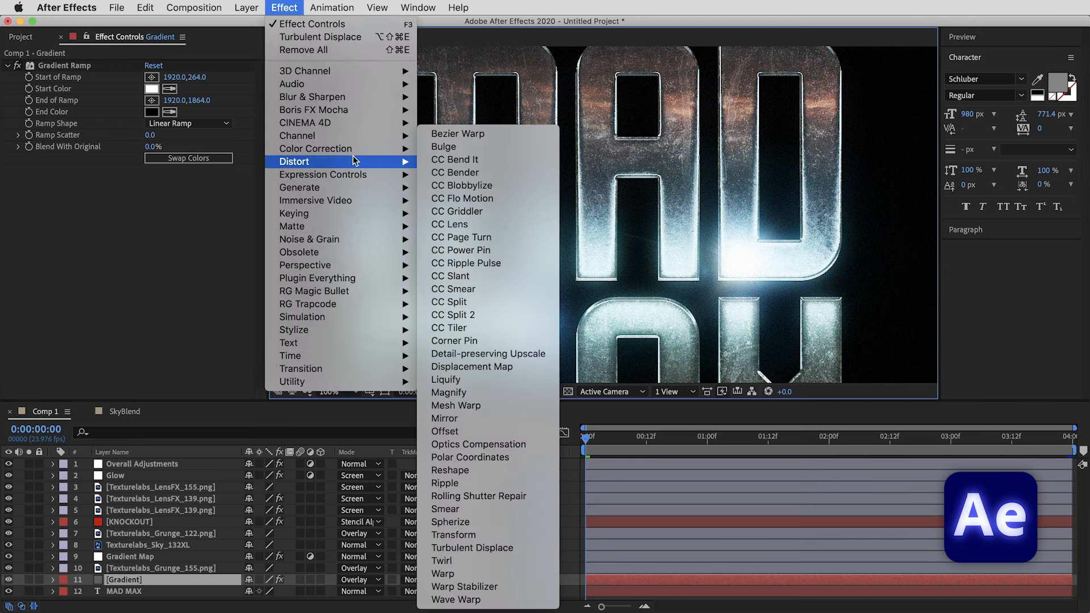
{"action": "left_click", "coordinate": [532, 547]}
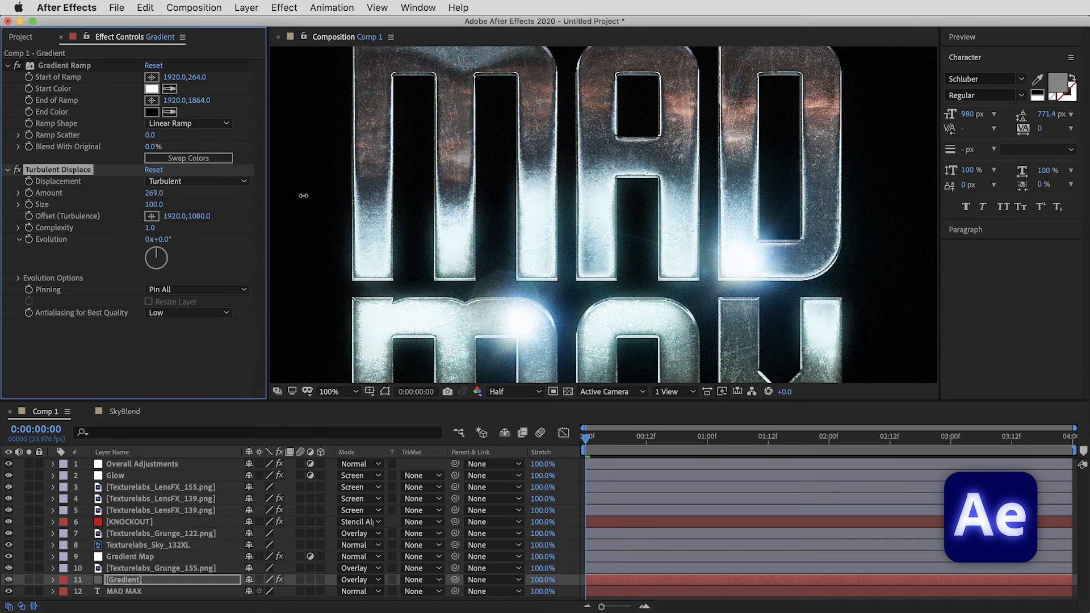
Set the Turbulent Displace amount to 100 and its size to 50 on the Gradient layer.
{"action": "left_click", "coordinate": [152, 193]}
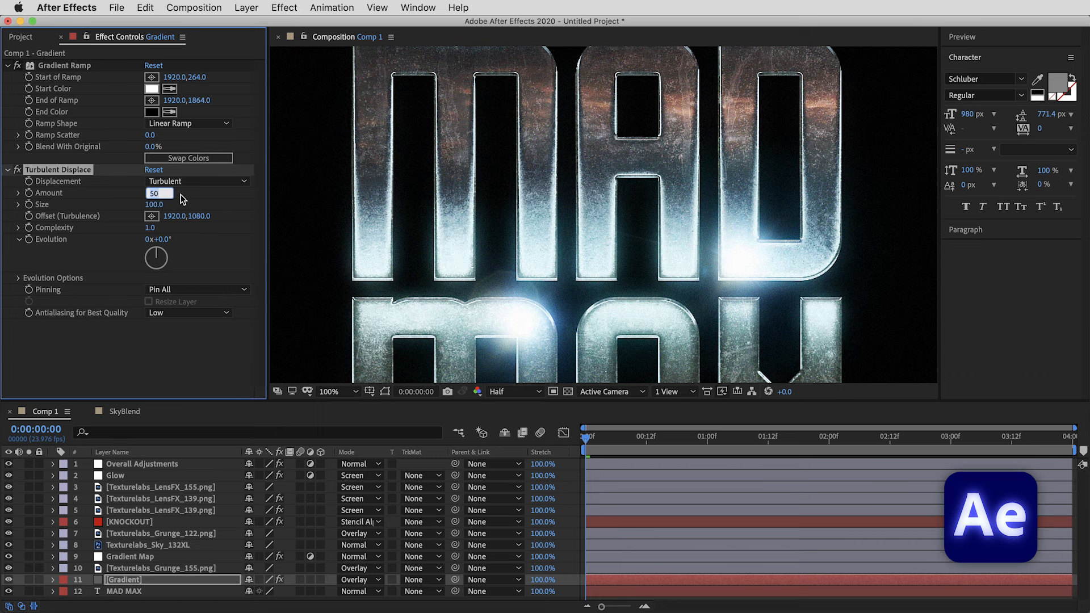
{"action": "type", "text": "100"}
{"action": "key", "text": "Return"}
{"action": "left_click", "coordinate": [153, 204]}
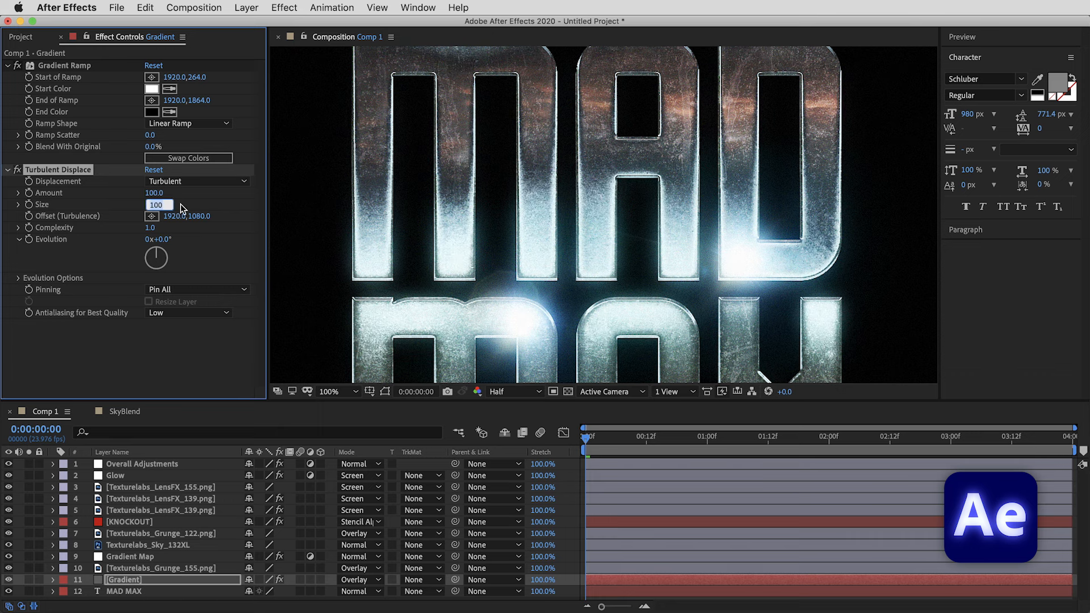
{"action": "type", "text": "50"}
{"action": "key", "text": "Return"}
Try a Turbulent Displace evolution of about 230° with the whole text in view, and undo the change.
{"action": "scroll", "coordinate": [513, 246], "scroll_direction": "down", "scroll_amount": 2}
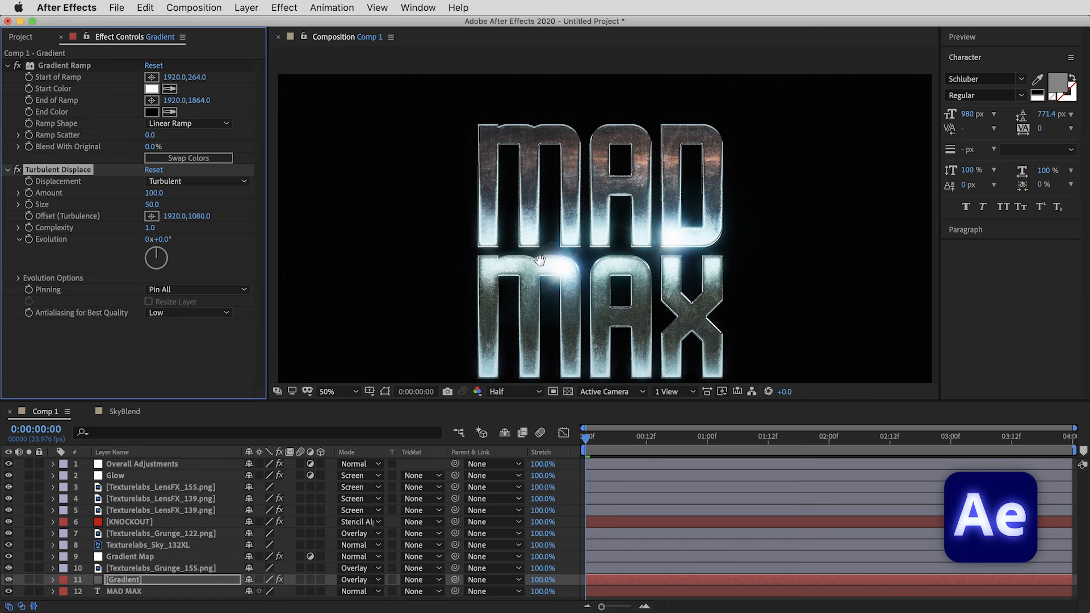
{"action": "left_click_drag", "start_coordinate": [540, 260], "coordinate": [534, 245]}
{"action": "left_click_drag", "start_coordinate": [159, 239], "coordinate": [328, 245]}
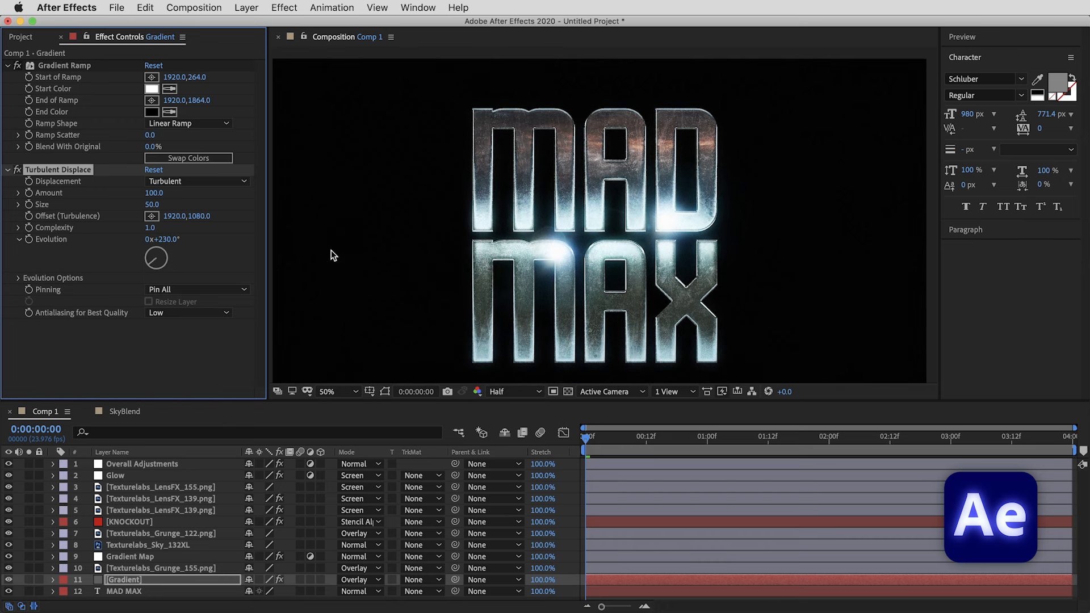
{"action": "key", "text": "super+z"}
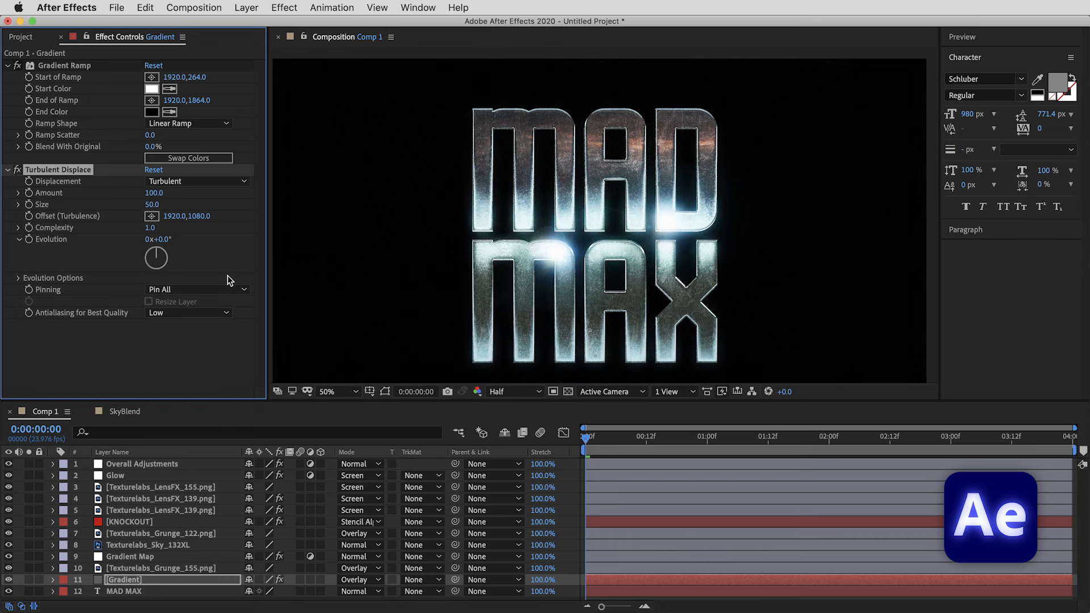
Keyframe the Gradient layer's Turbulent Displace evolution from 0x+0.0° at the start to 1x+0.0° at 0:00:03:23.
{"action": "left_click", "coordinate": [29, 240]}
{"action": "key", "text": "u"}
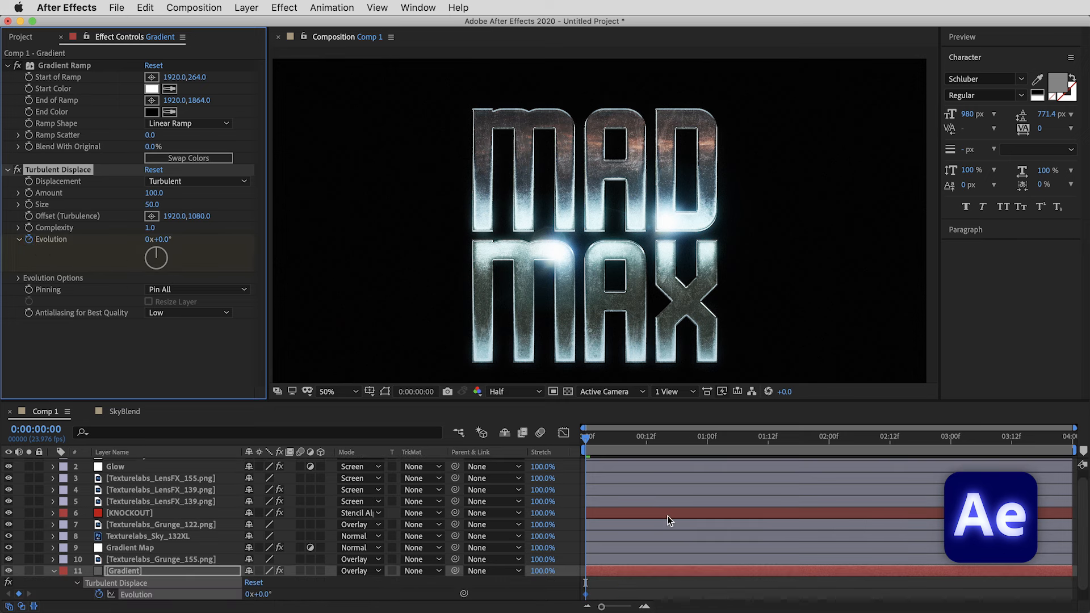
{"action": "key", "text": "End"}
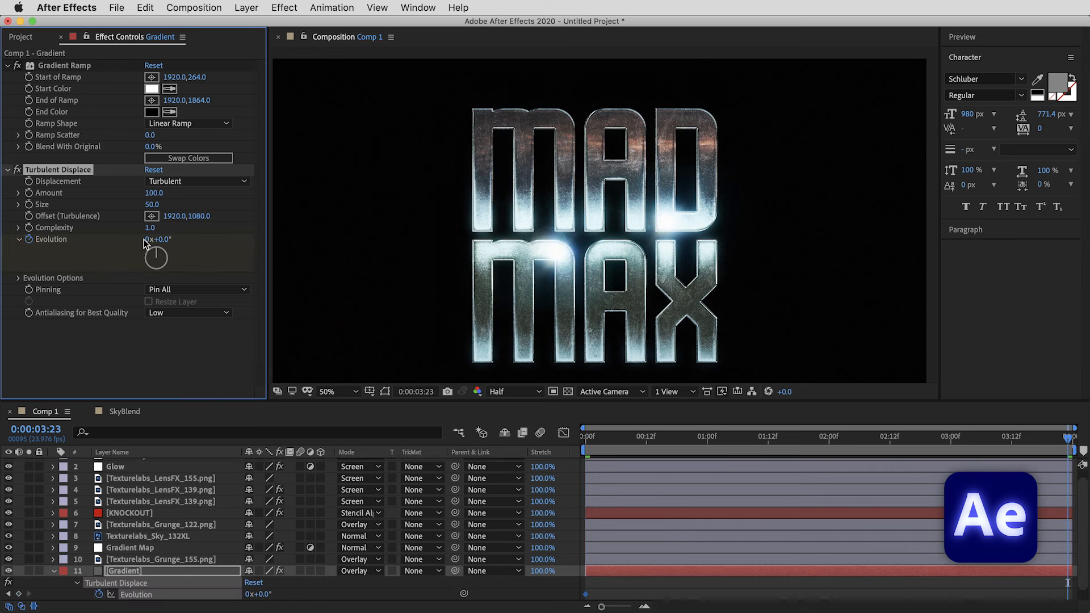
{"action": "left_click", "coordinate": [146, 239]}
{"action": "type", "text": "1"}
{"action": "key", "text": "Return"}
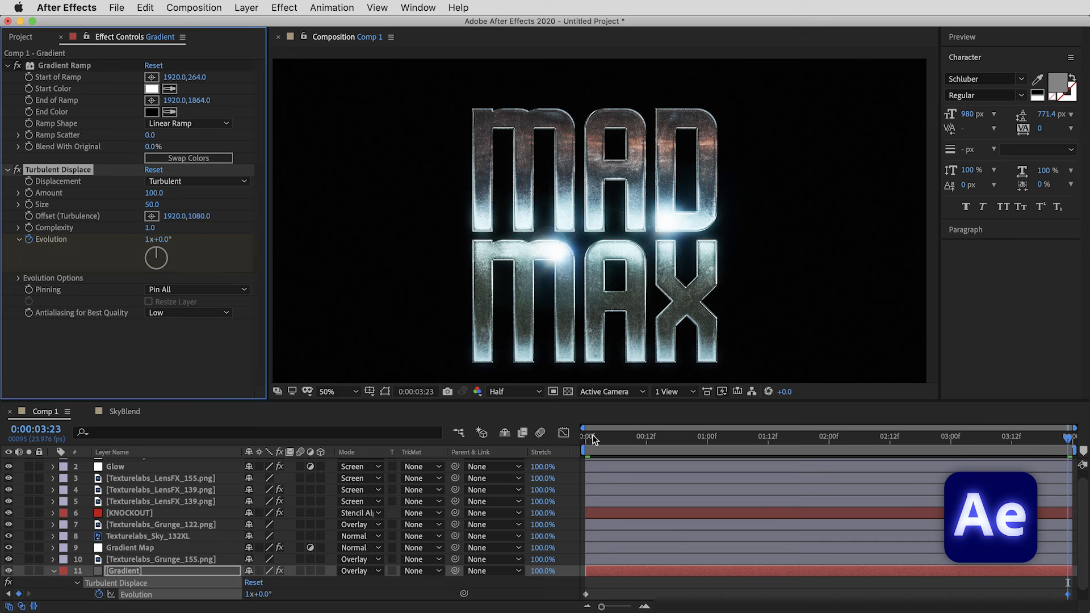
Preview the animated gradient distortion from the start, including a close-up view, and collapse the Gradient layer's keyframed properties.
{"action": "left_click_drag", "start_coordinate": [593, 438], "coordinate": [577, 436]}
{"action": "key", "text": "space"}
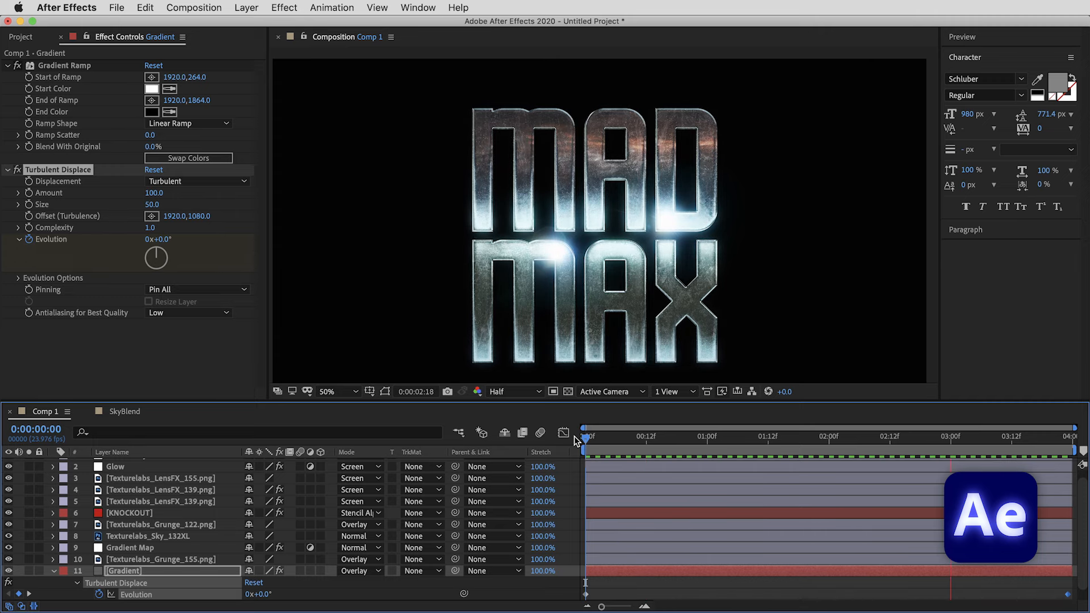
{"action": "scroll", "coordinate": [565, 262], "scroll_direction": "up", "scroll_amount": 2}
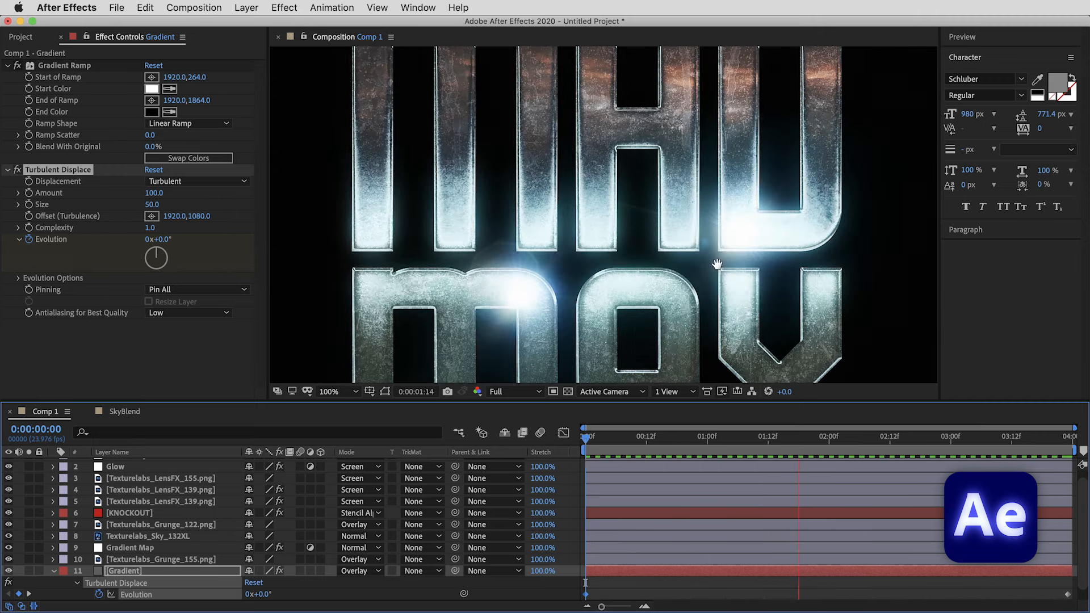
{"action": "key", "text": "space"}
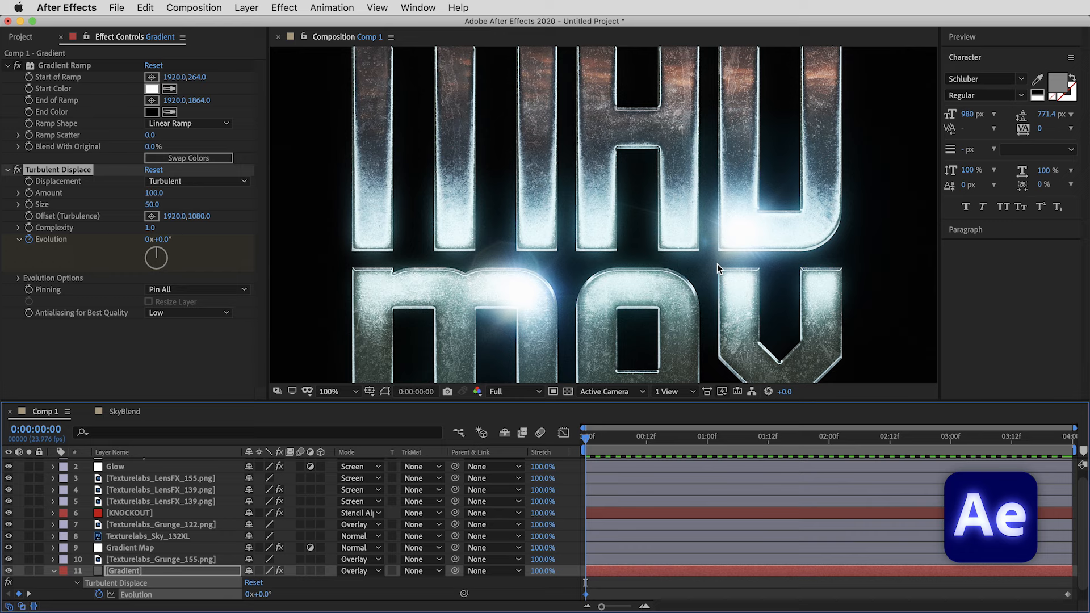
{"action": "key", "text": "u"}
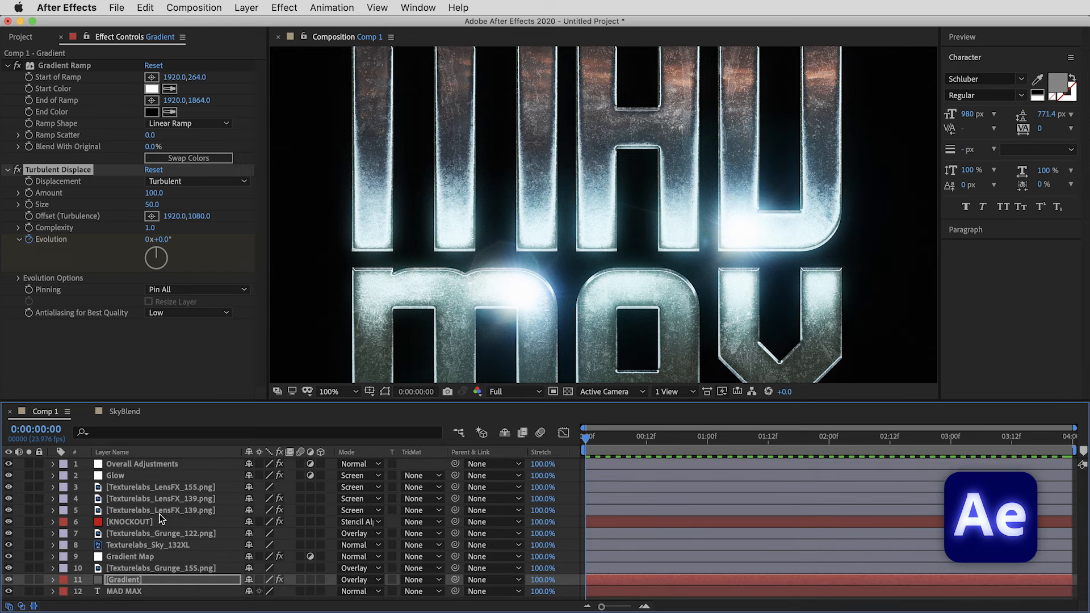
Temporarily hide the five layers above KNOCKOUT to check the text against the transparency grid, and restore their visibility.
{"action": "left_click", "coordinate": [125, 510], "text": "shift"}
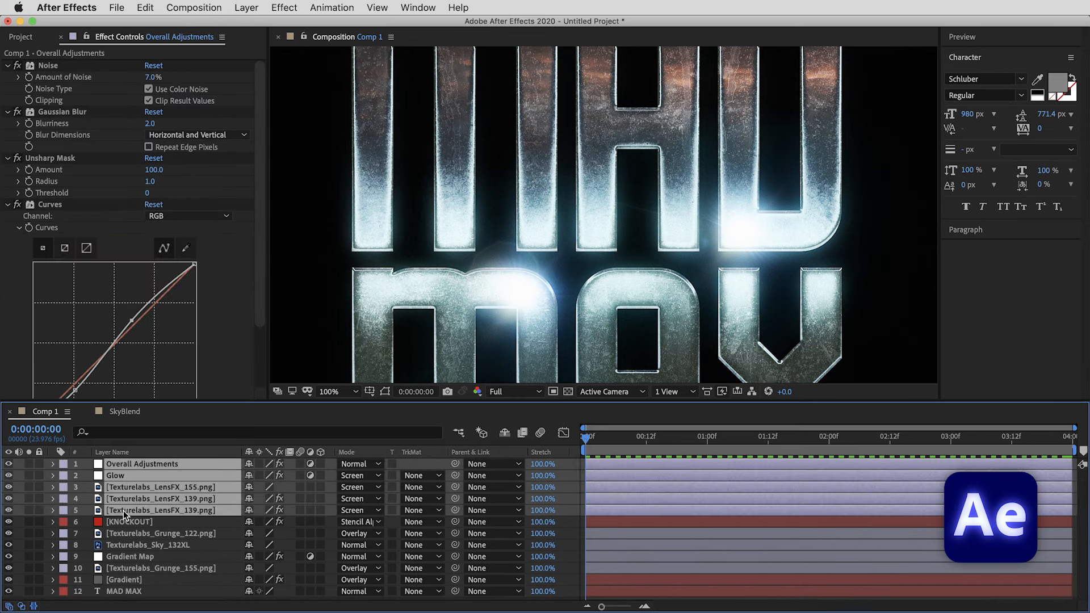
{"action": "left_click_drag", "start_coordinate": [8, 516], "coordinate": [8, 464]}
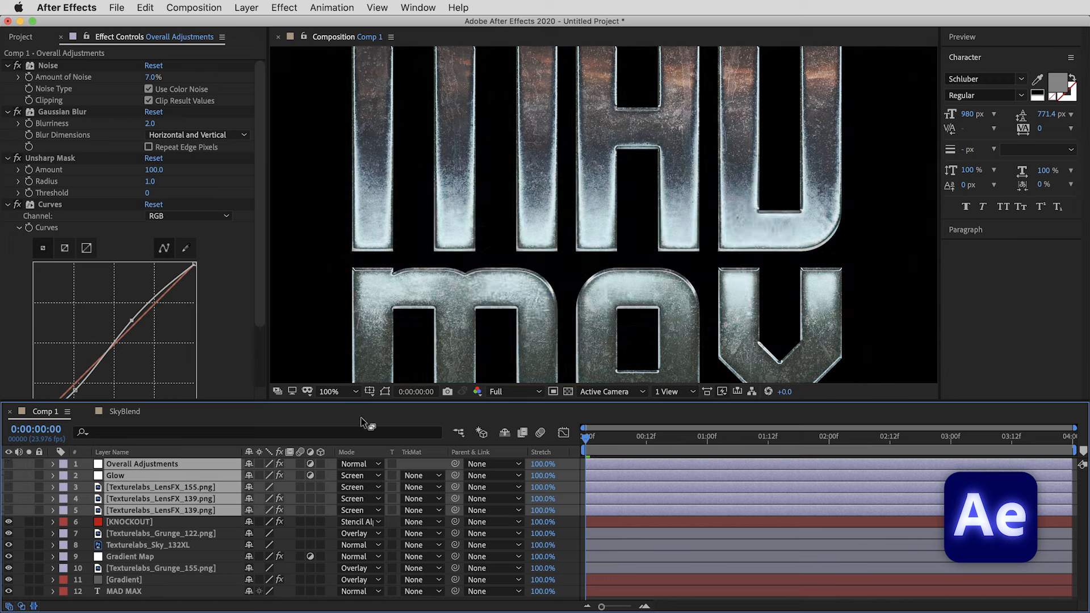
{"action": "left_click", "coordinate": [567, 392]}
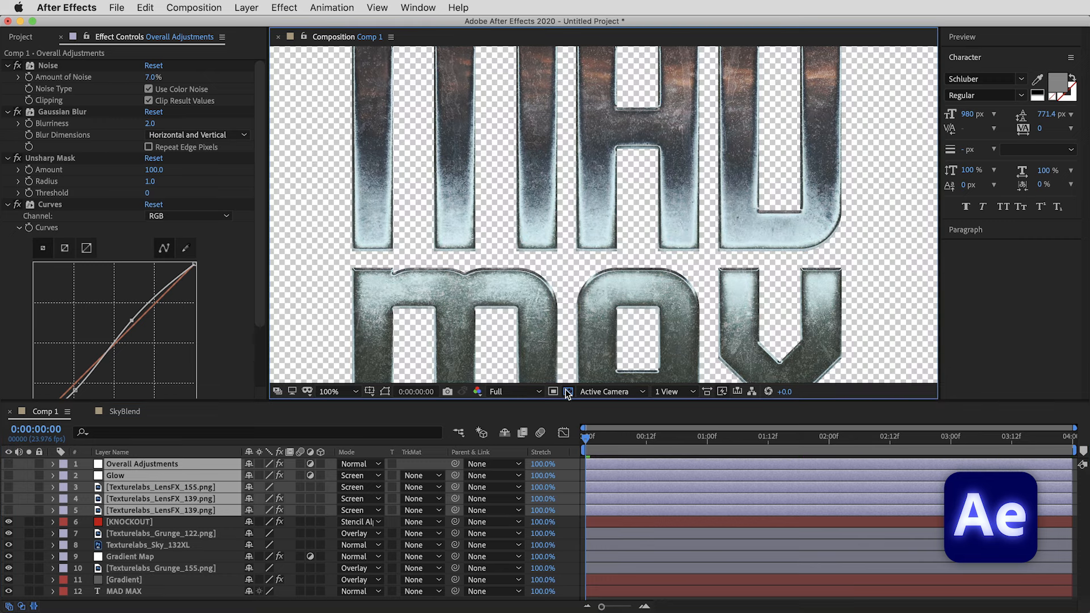
{"action": "left_click", "coordinate": [567, 391]}
{"action": "left_click_drag", "start_coordinate": [9, 464], "coordinate": [9, 510]}
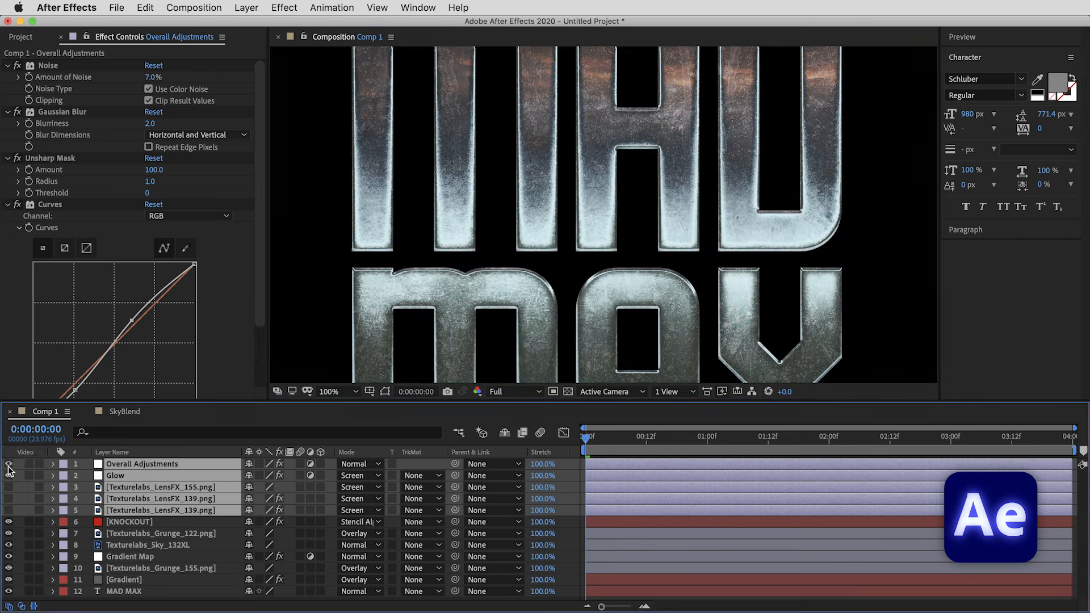